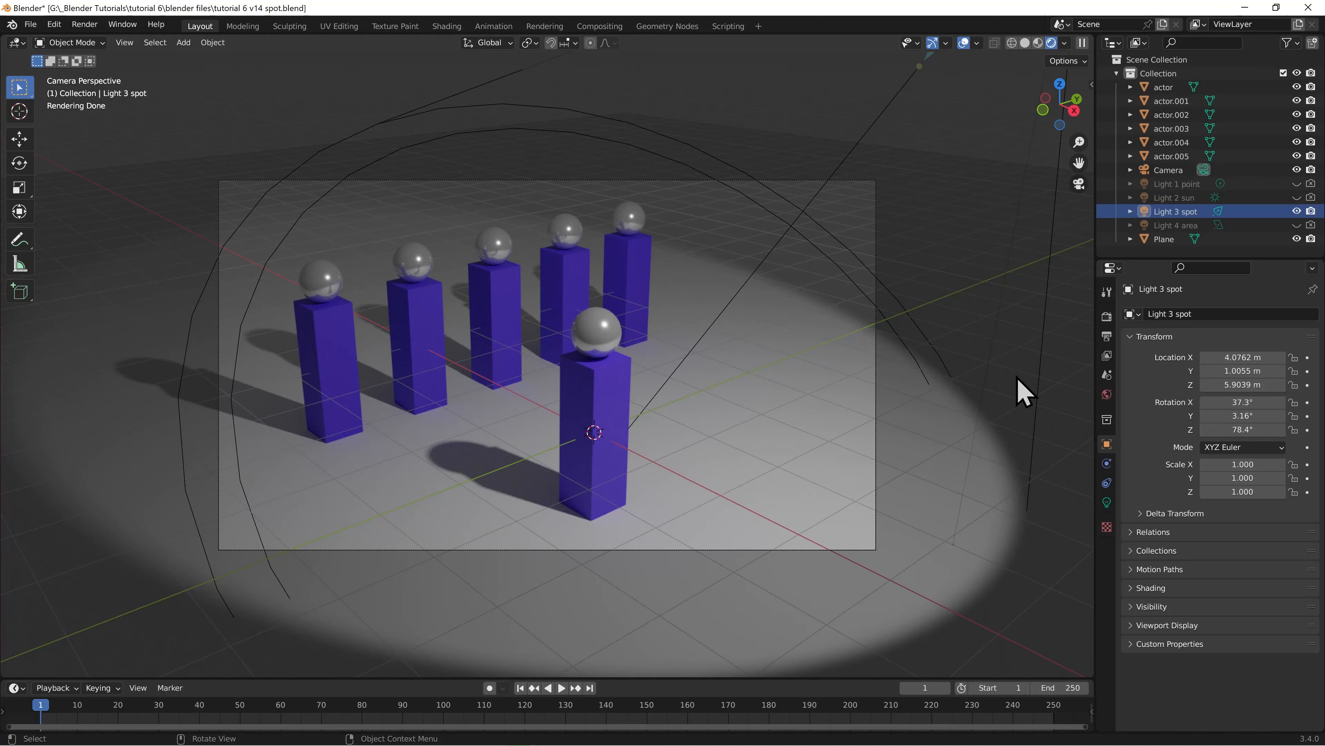
Try larger and smaller radii on Light 3 spot, finishing with a radius of 0.05 m
click(1107, 502)
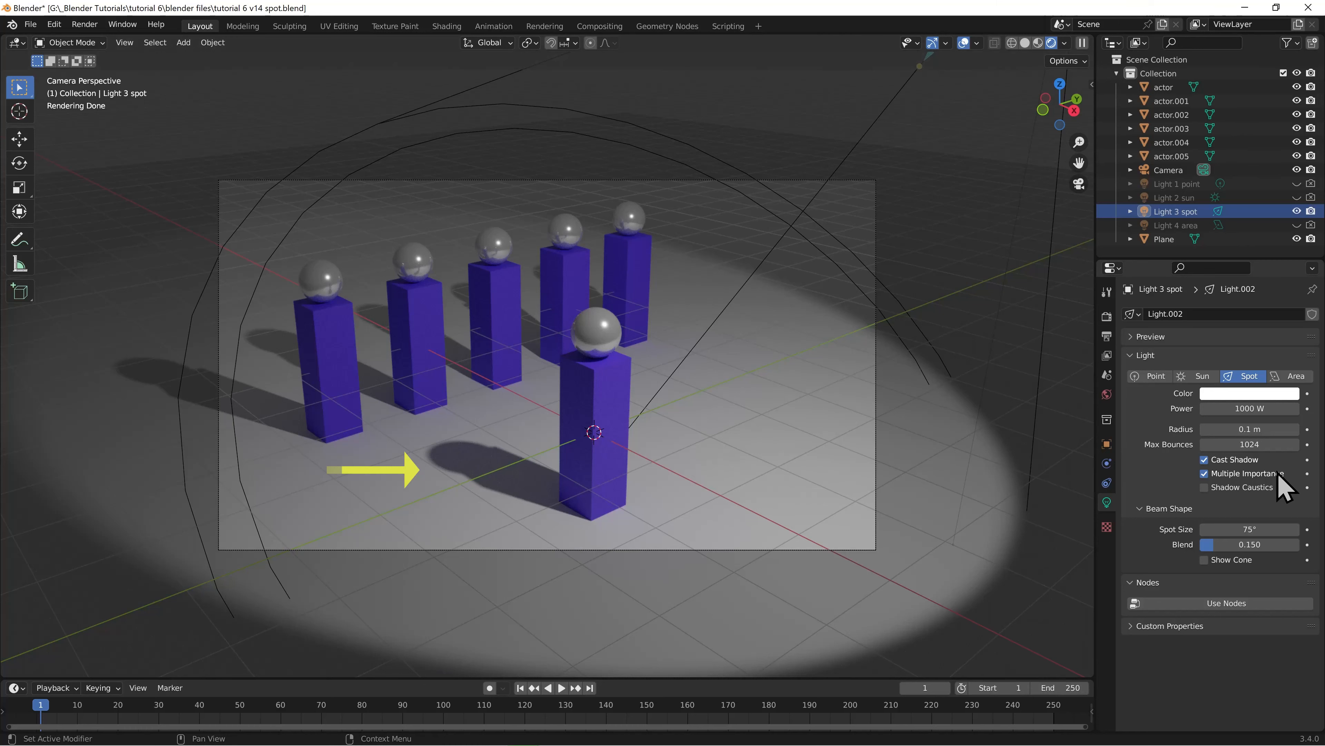
drag(1250, 429, 1306, 429)
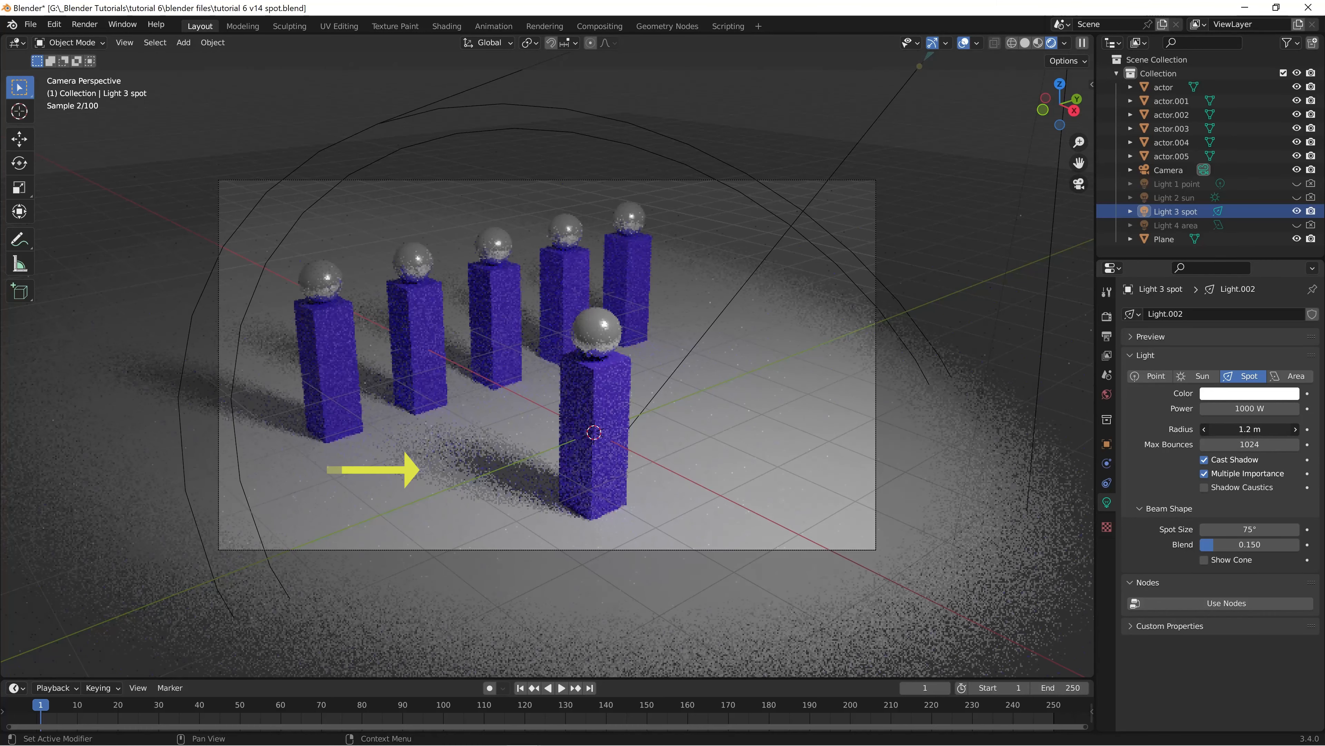
drag(1242, 429, 1258, 428)
click(1252, 428)
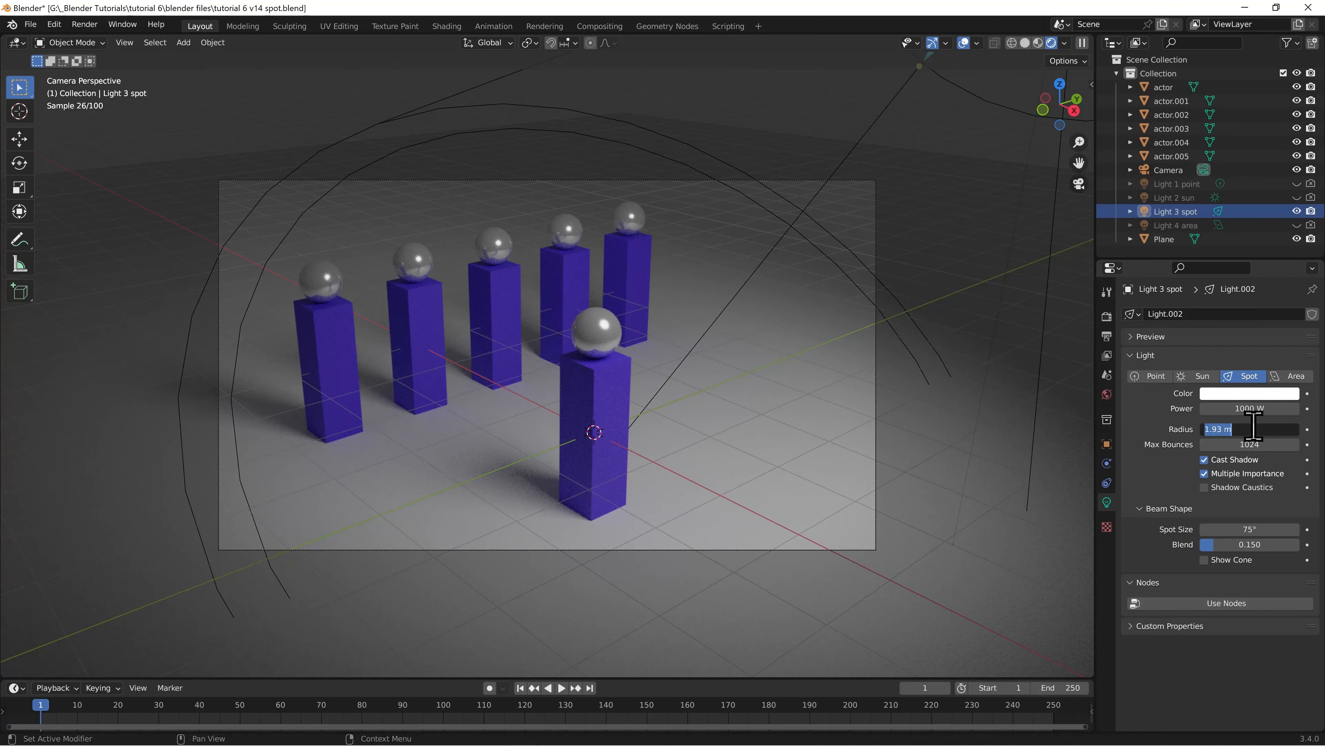
click(1153, 430)
drag(1259, 428, 1206, 429)
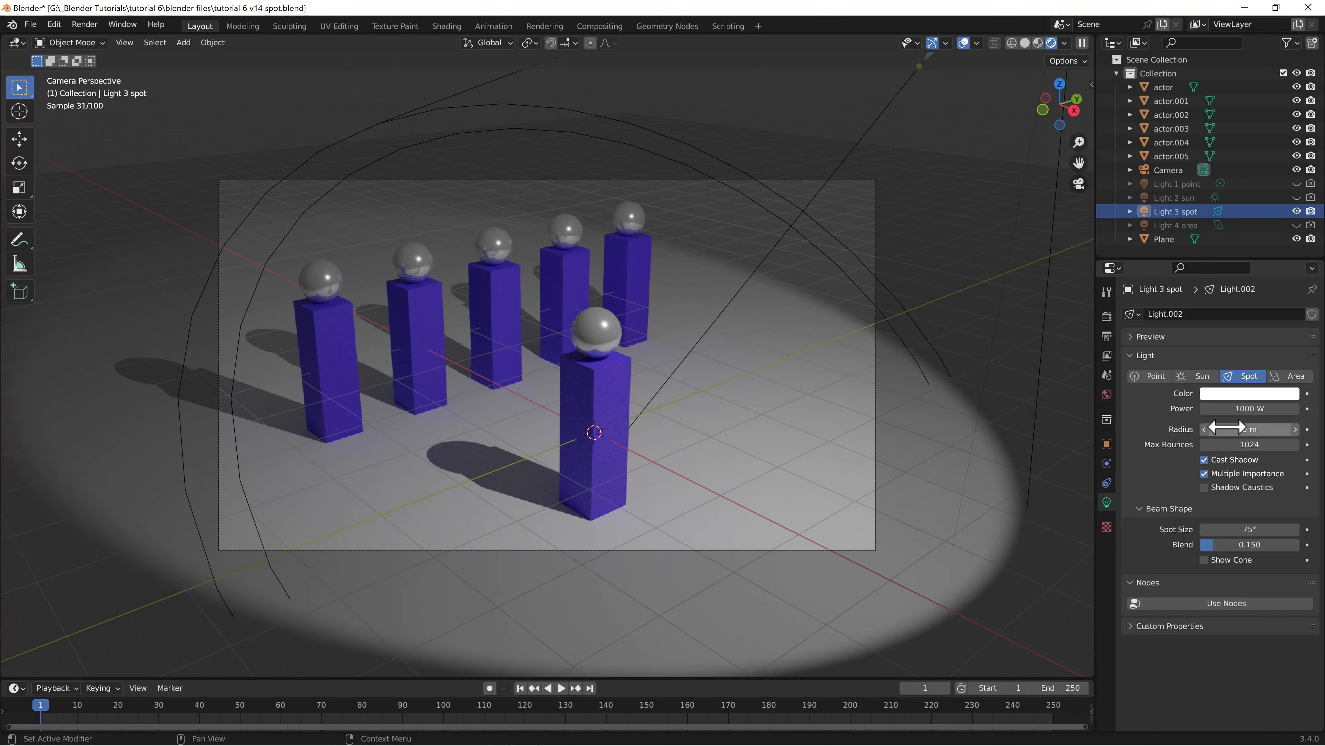
drag(1244, 430, 1250, 430)
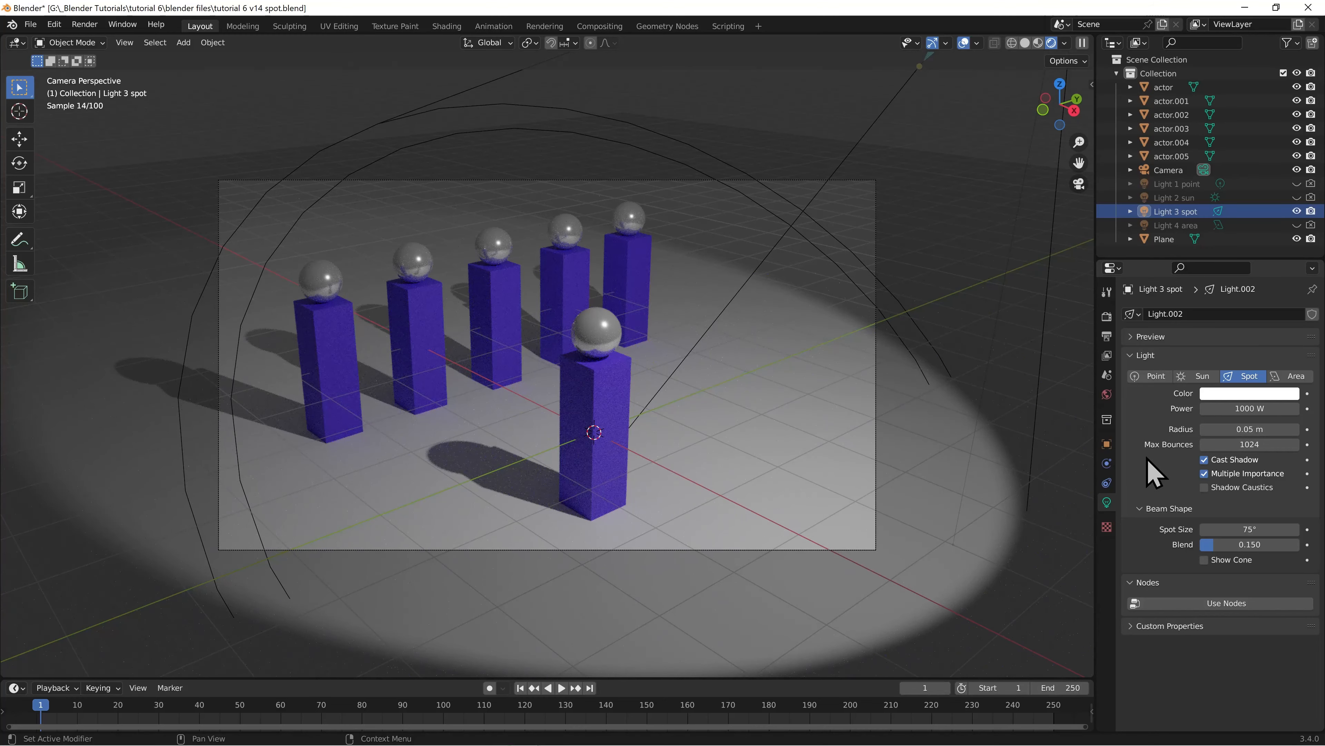
Narrow the spot light's beam to 33.3°, reduce its radius to 0 m, and try blend at 1.000 before setting it to 0.000
mouse_move(1243, 529)
mouse_down()
mouse_move(1279, 528)
mouse_move(1240, 529)
mouse_up()
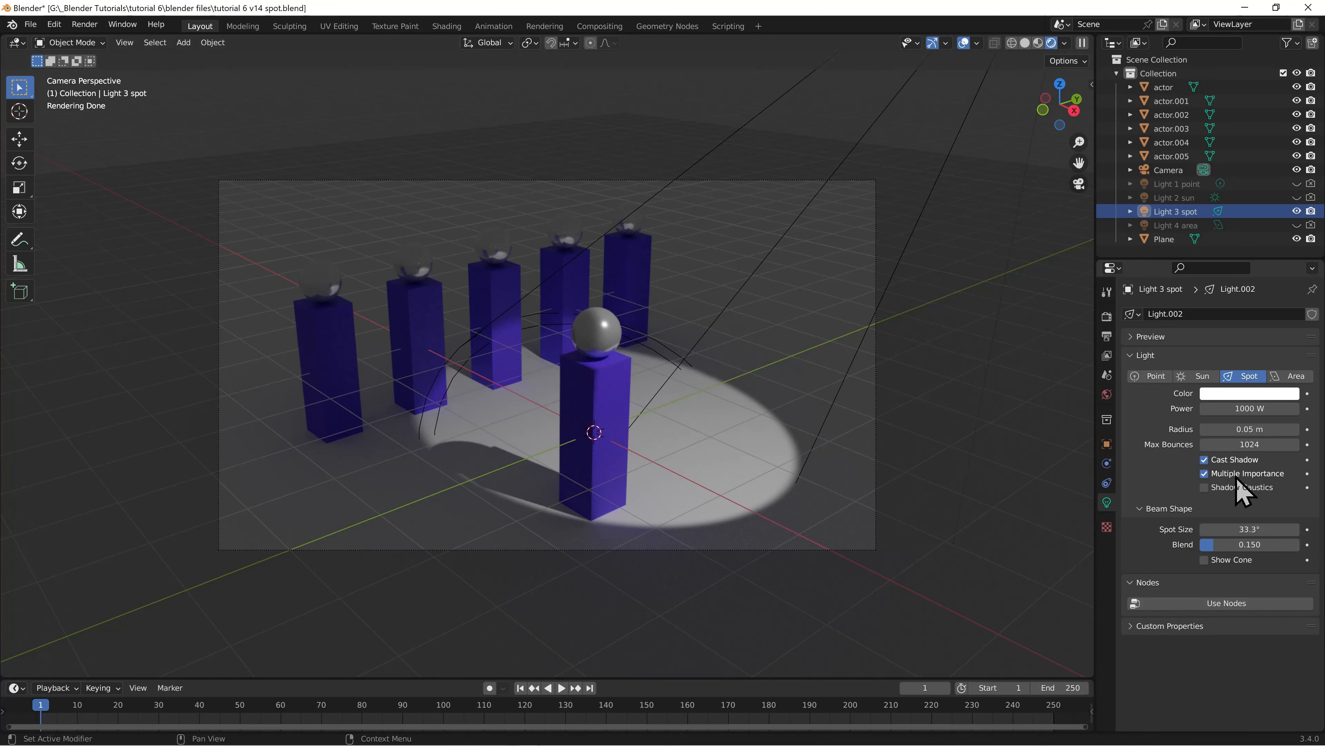
drag(1239, 429, 1211, 430)
drag(1250, 544, 1295, 546)
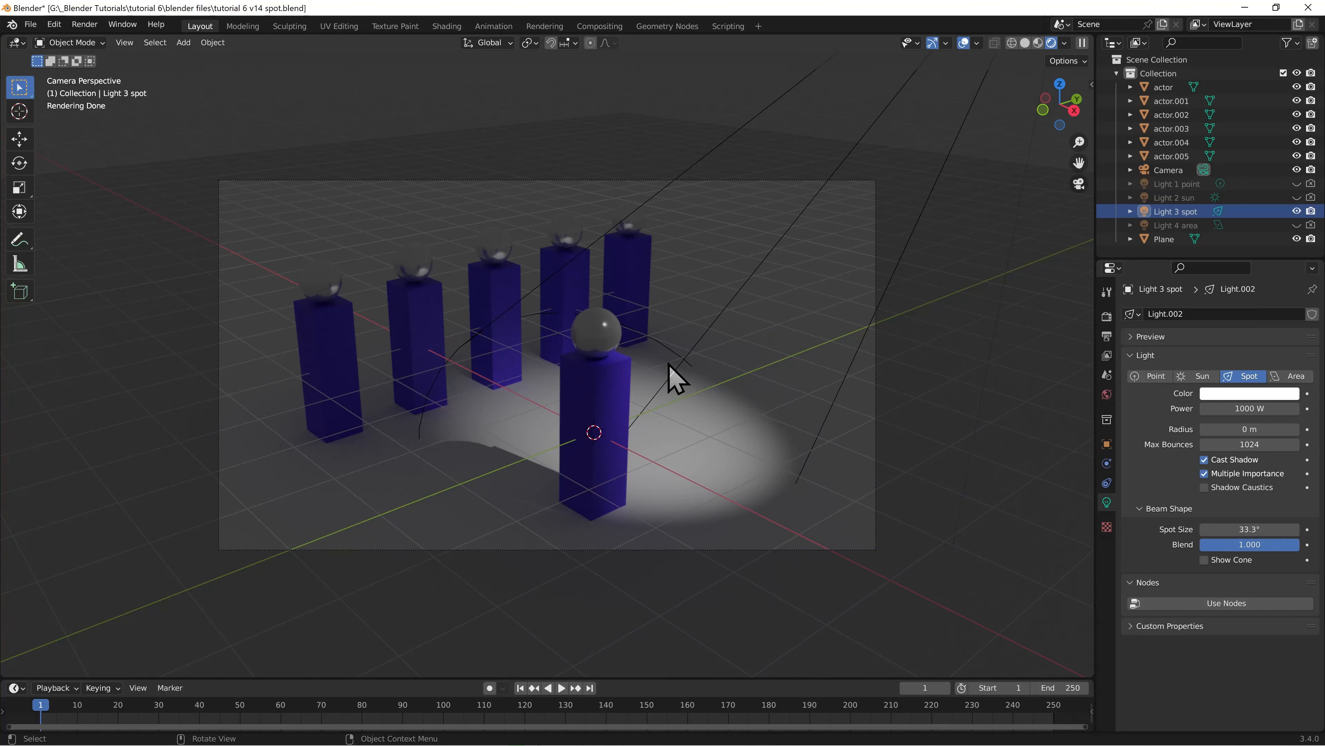
drag(1266, 544, 1173, 547)
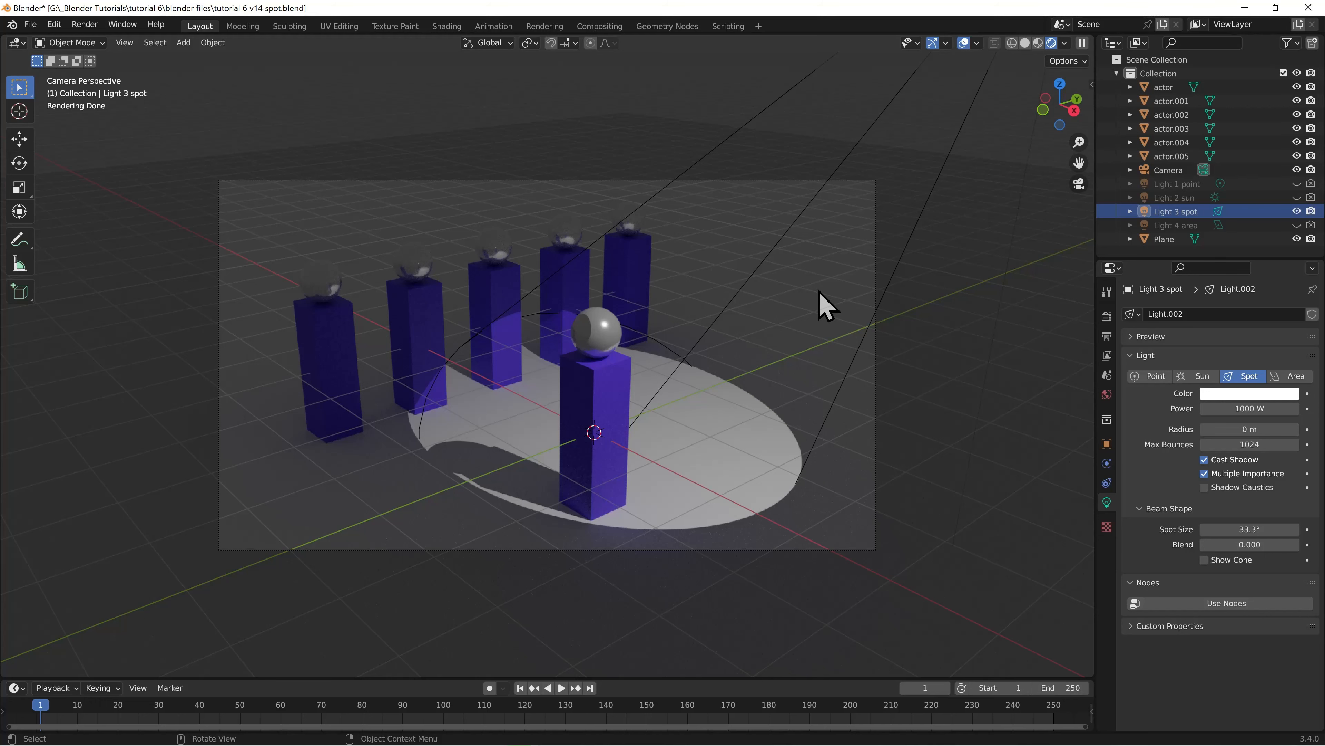
Working from the top view, set the spot light's radius to 1.15 m and its spot size to 34.4°
key(KP_7)
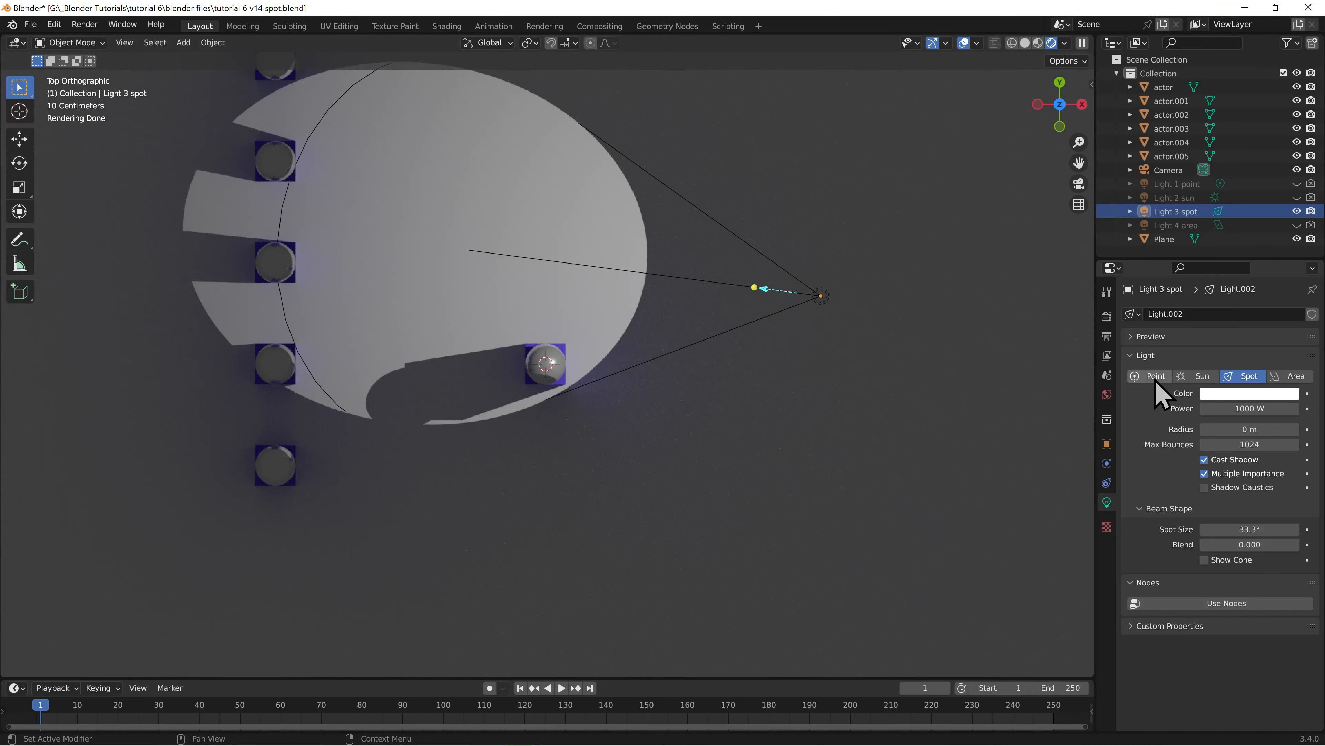
mouse_move(1250, 429)
mouse_down()
mouse_move(1304, 429)
mouse_move(1263, 429)
mouse_move(1276, 429)
mouse_up()
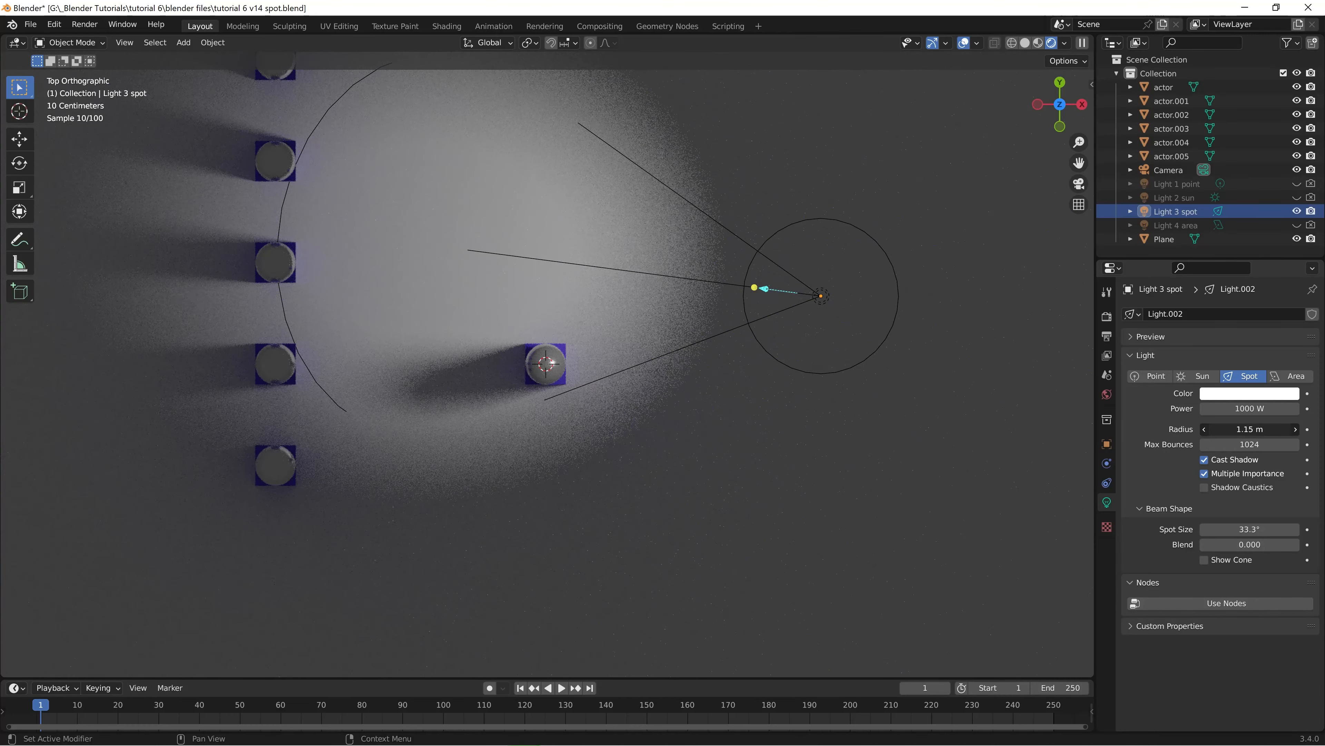
drag(1242, 529, 1195, 545)
click(1161, 545)
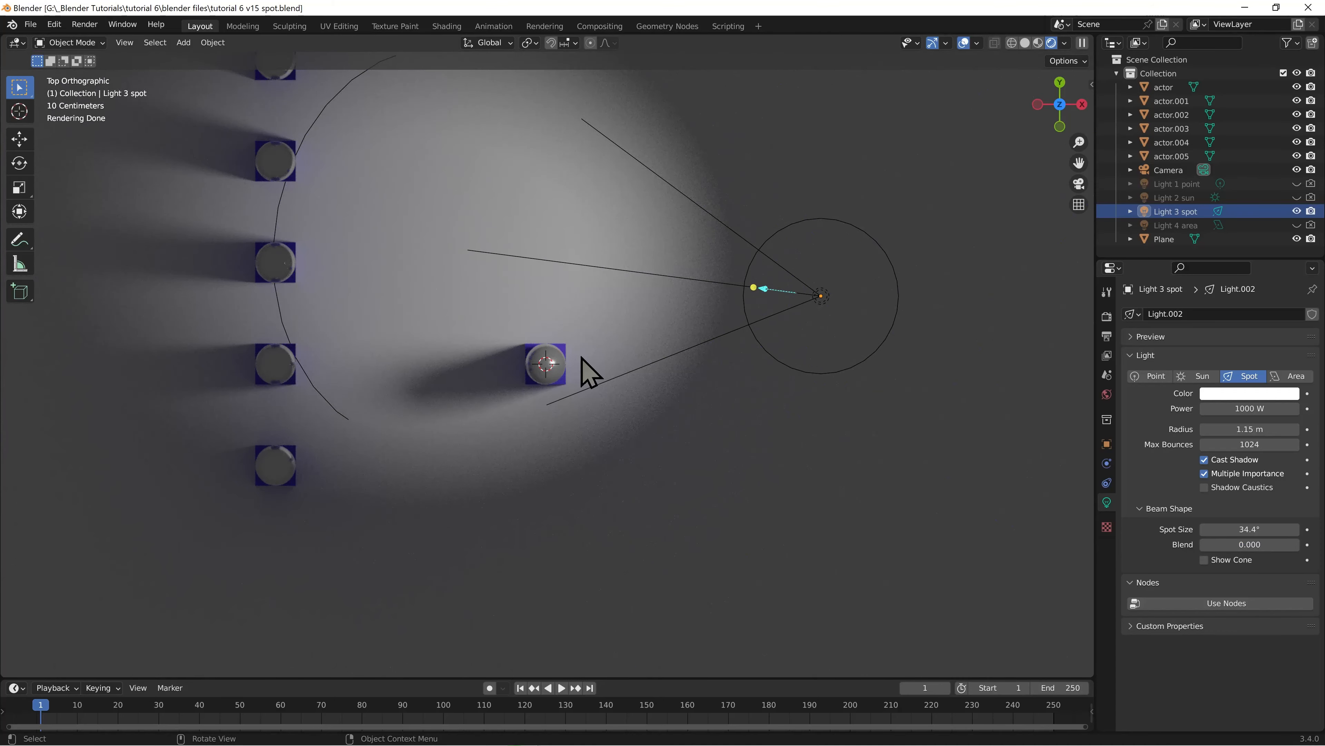
Select Light 3 spot in the top view and move it about 1.03 m in the positive global Y direction
key(KP_0)
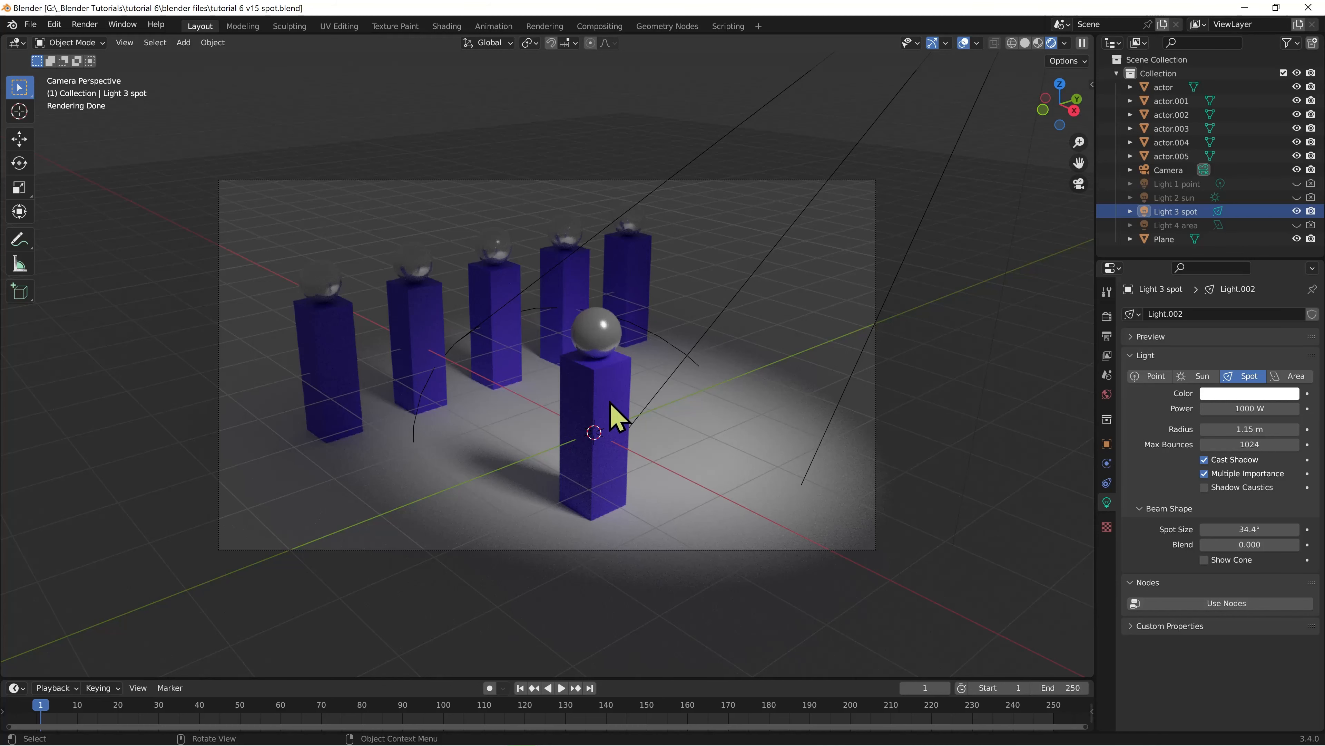
key(KP_7)
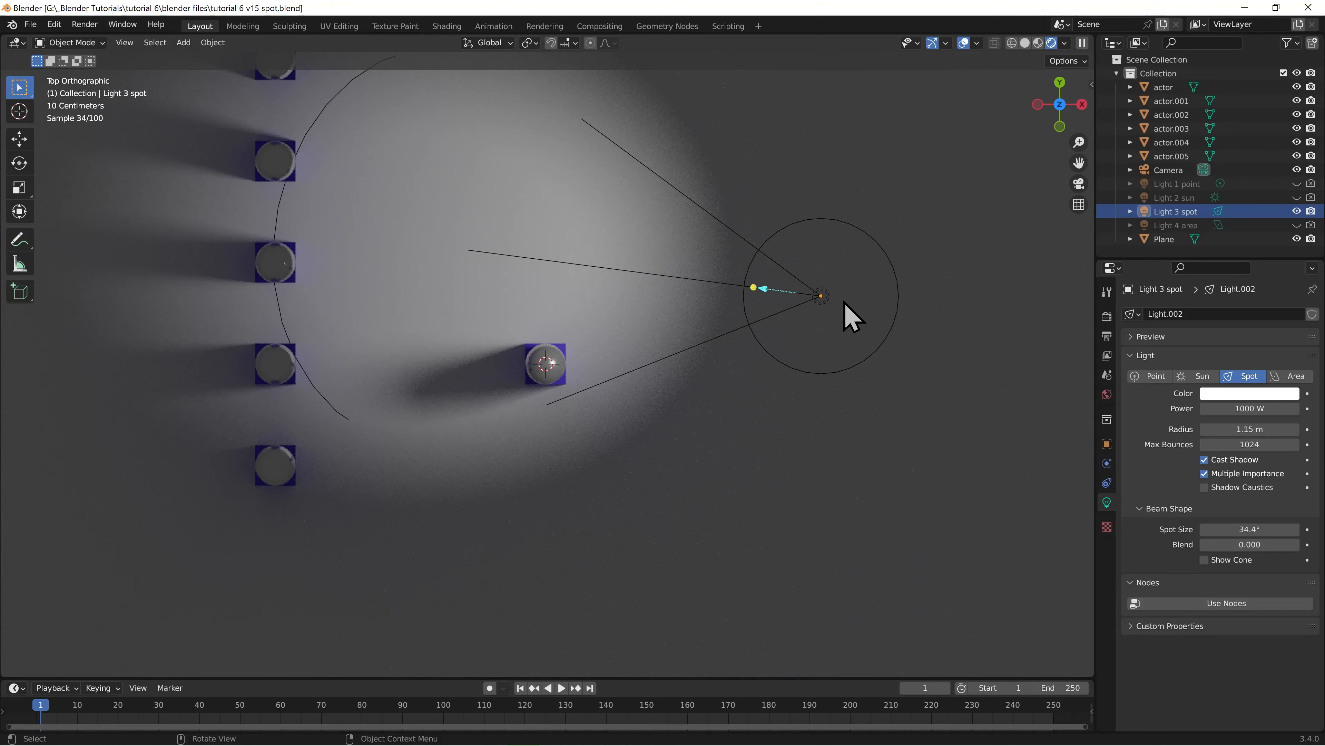
click(823, 305)
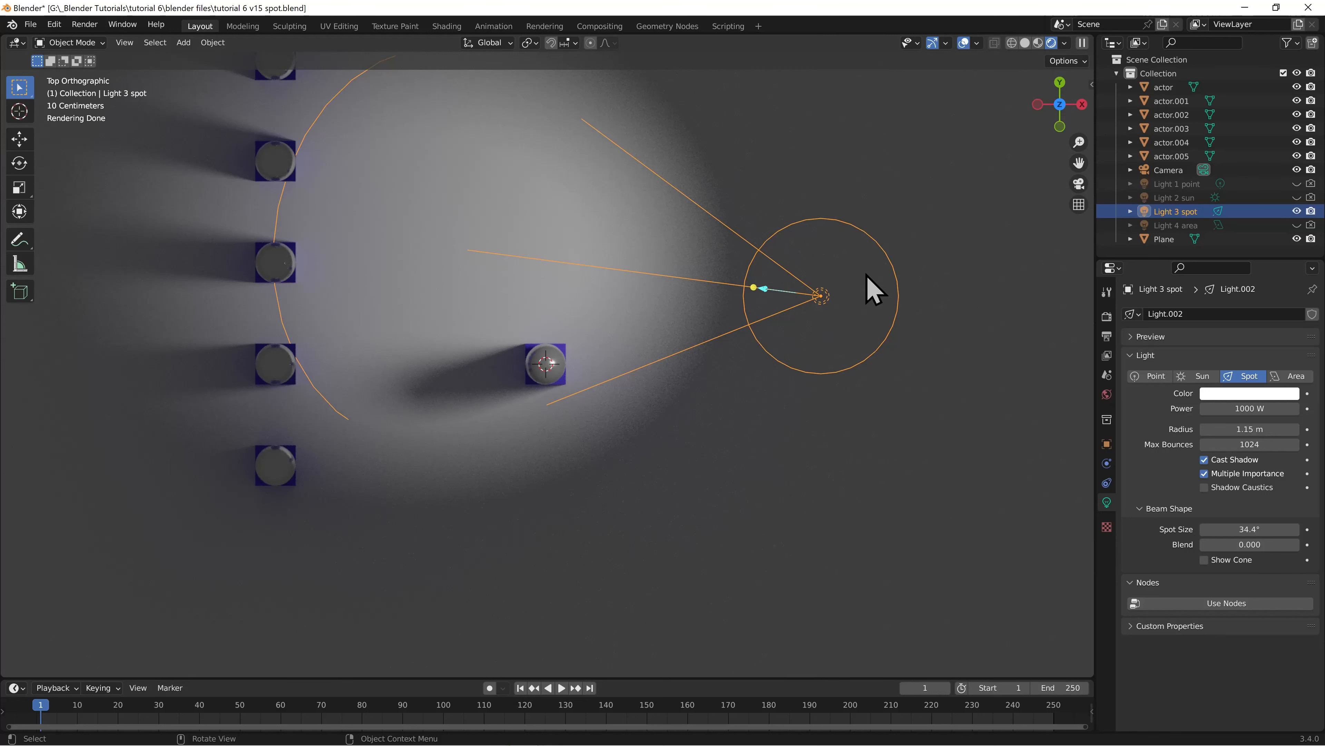
click(1107, 444)
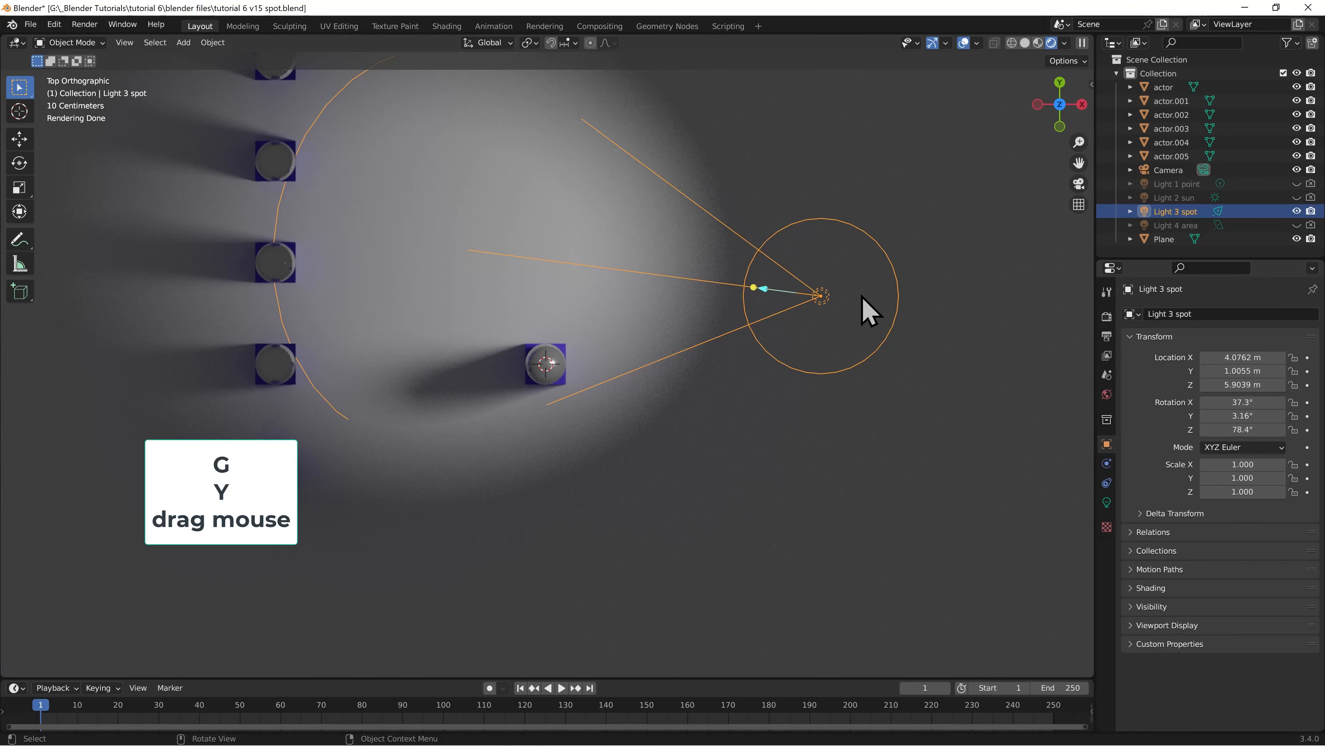
key(g)
key(y)
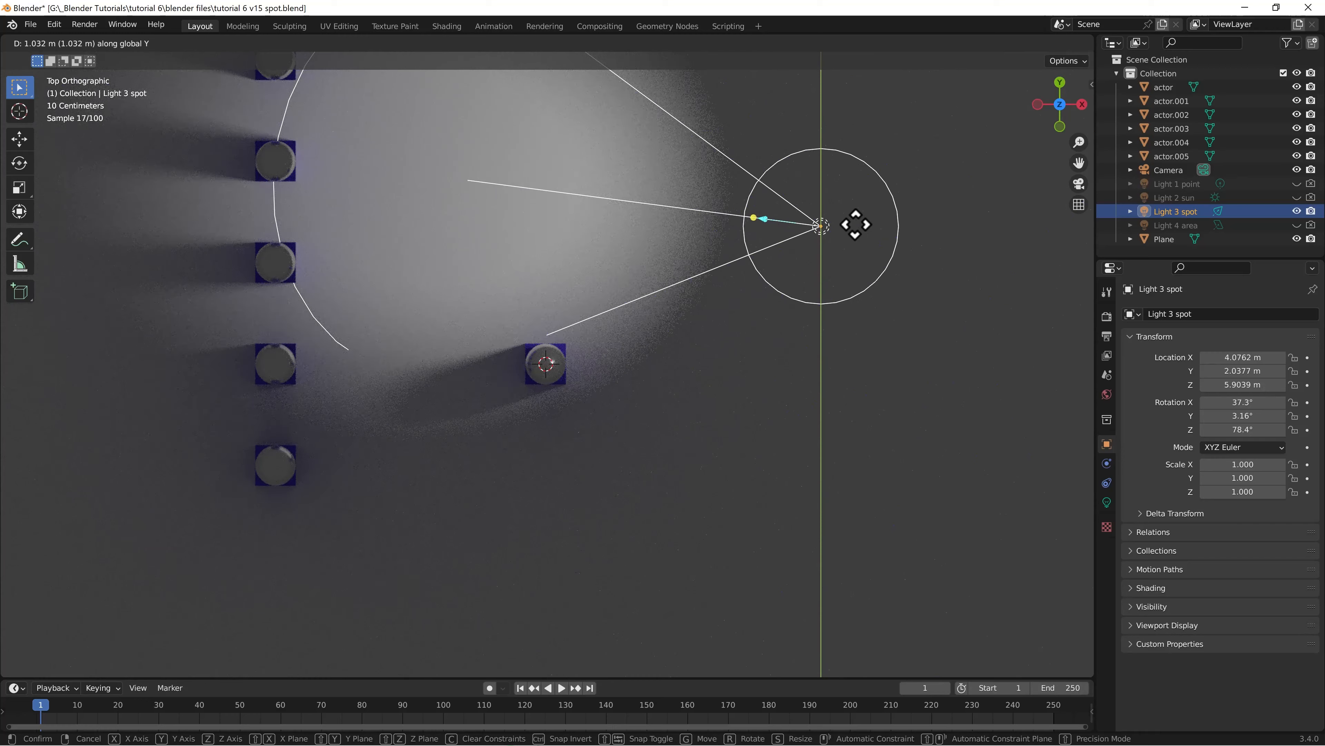
click(855, 225)
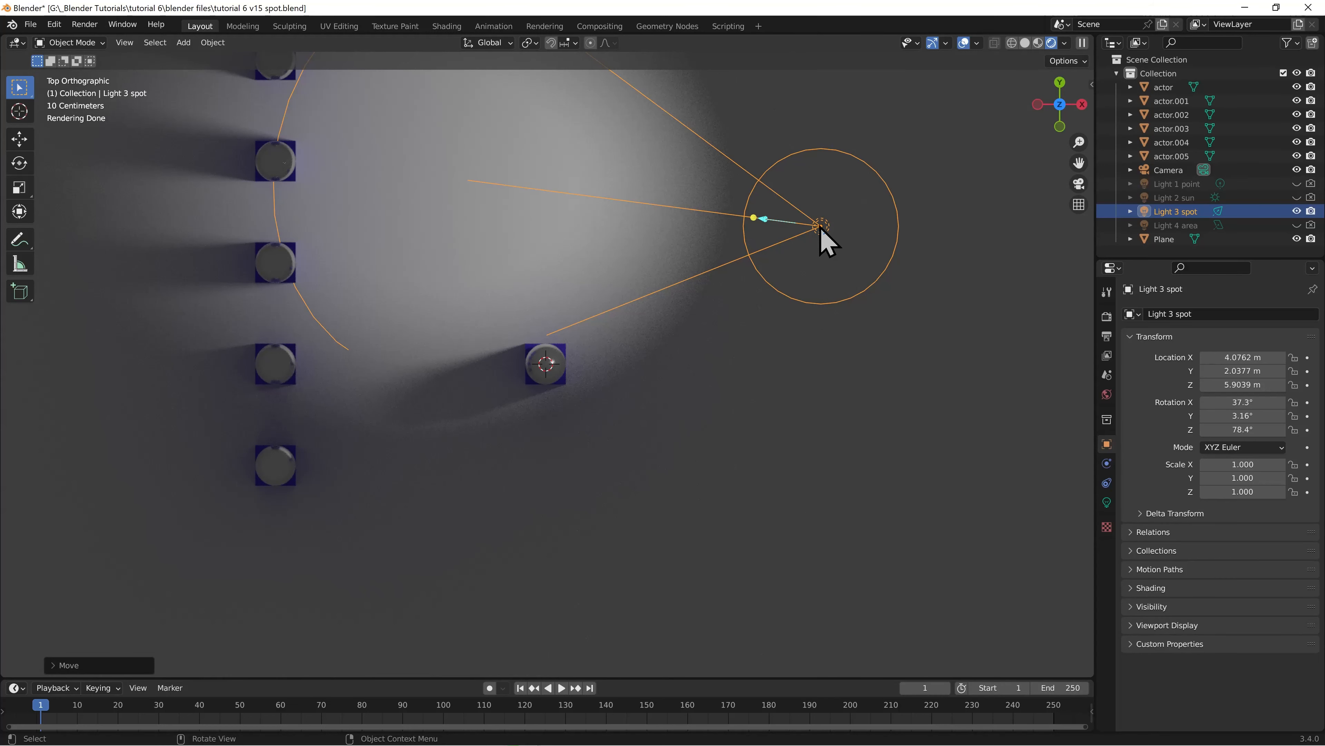
Rotate the spot light in the top view to aim at the front actor, giving a Z rotation of about 112°
key(r)
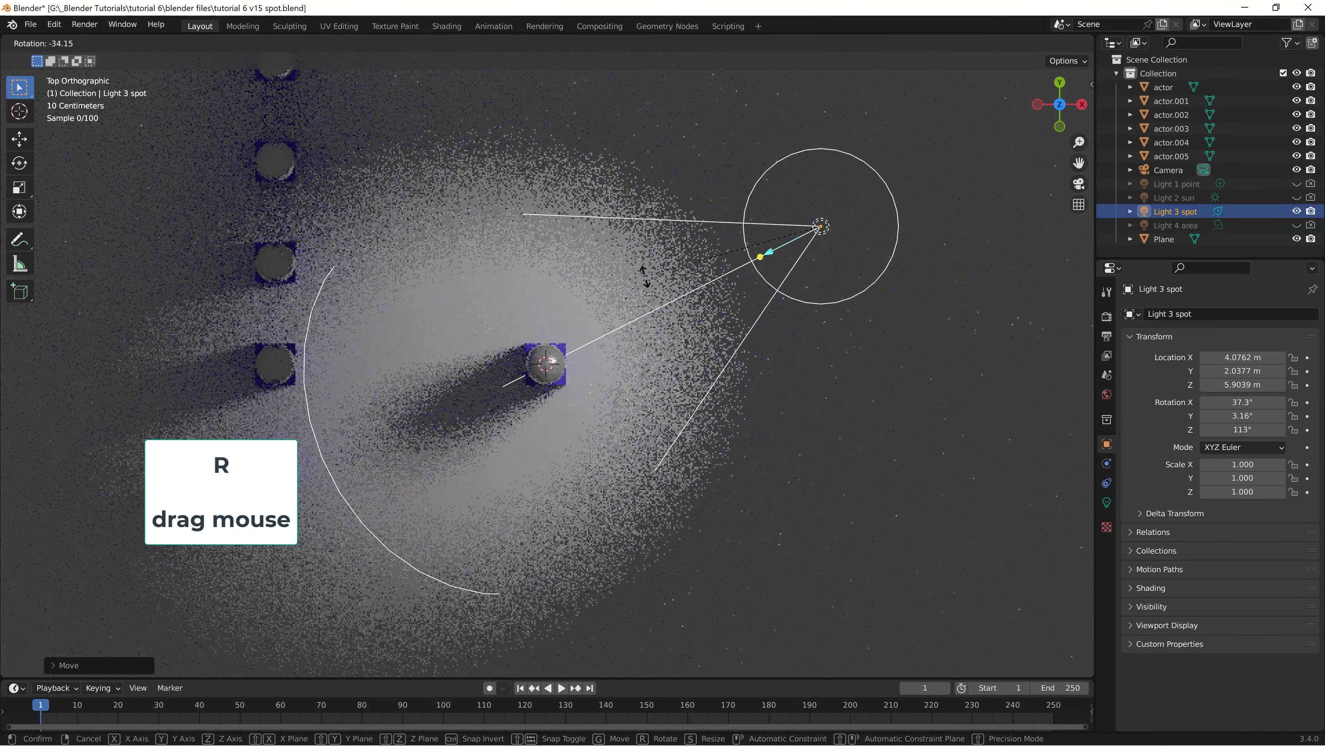
click(646, 286)
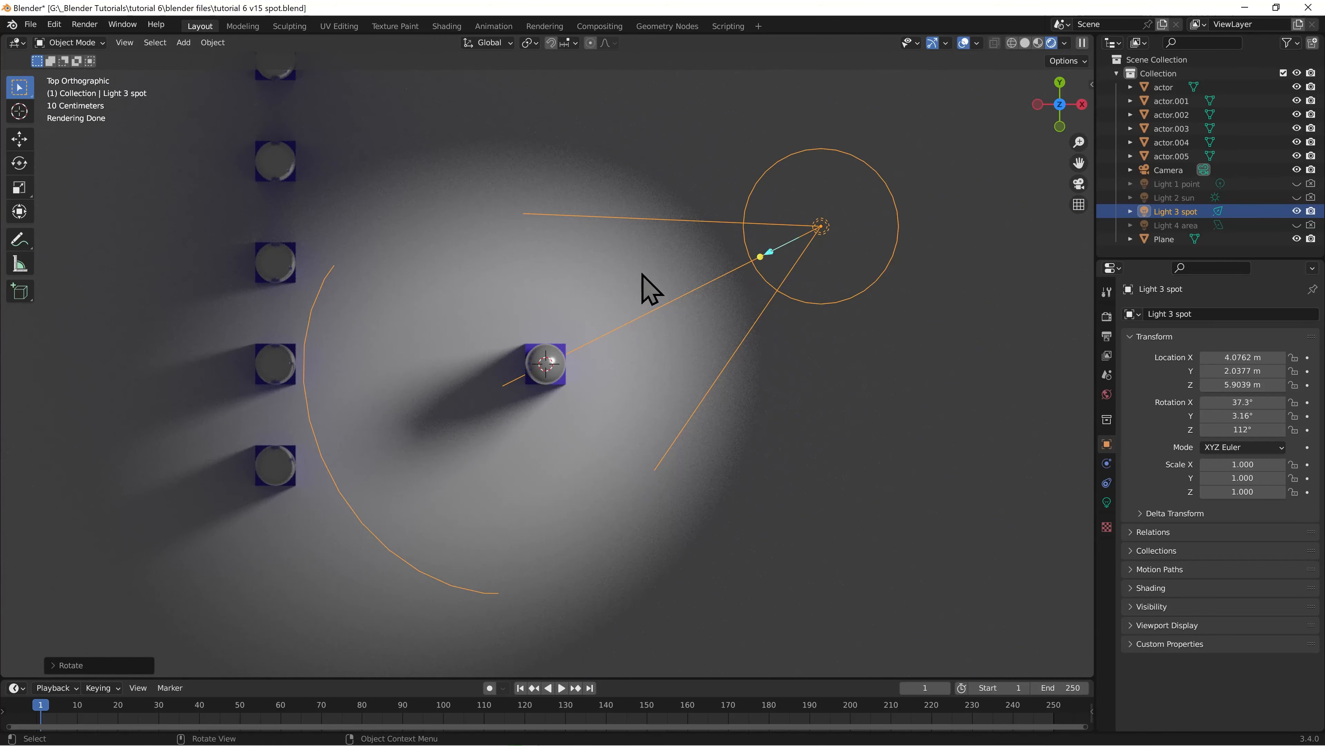
key(KP_1)
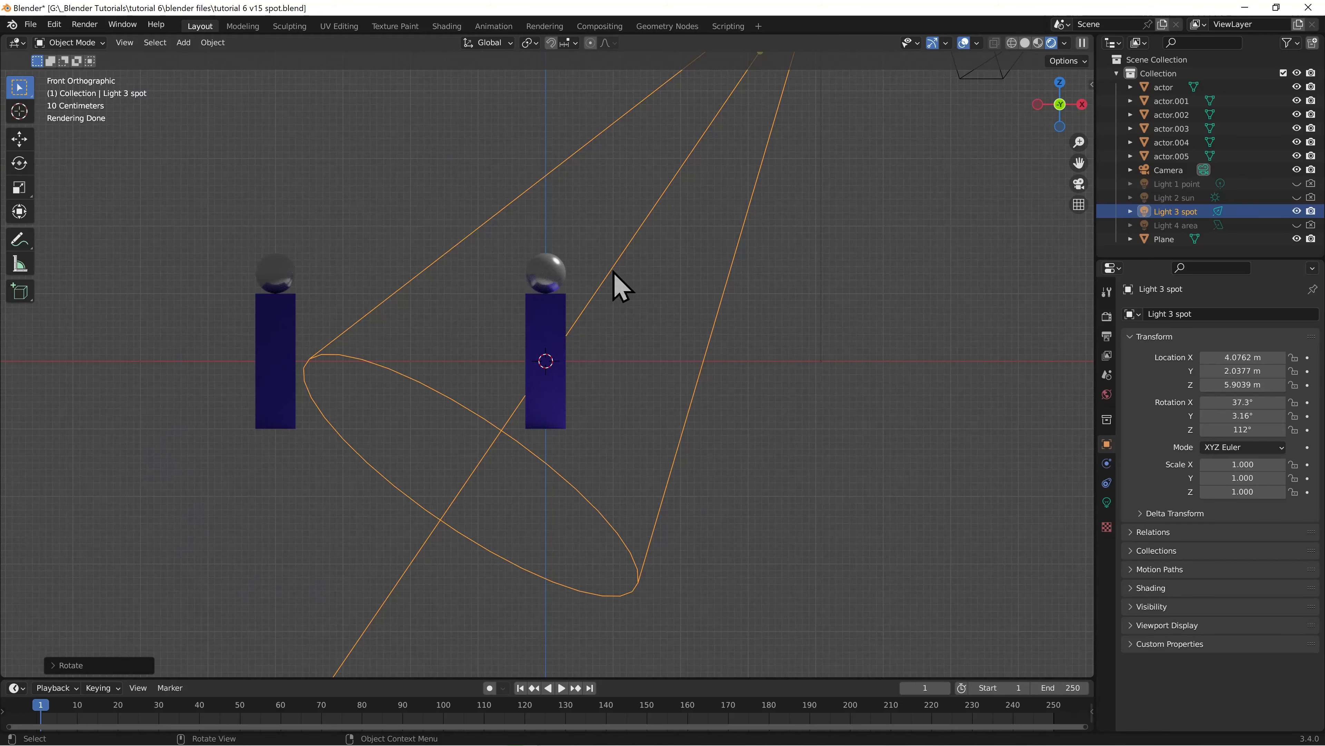
key(KP_3)
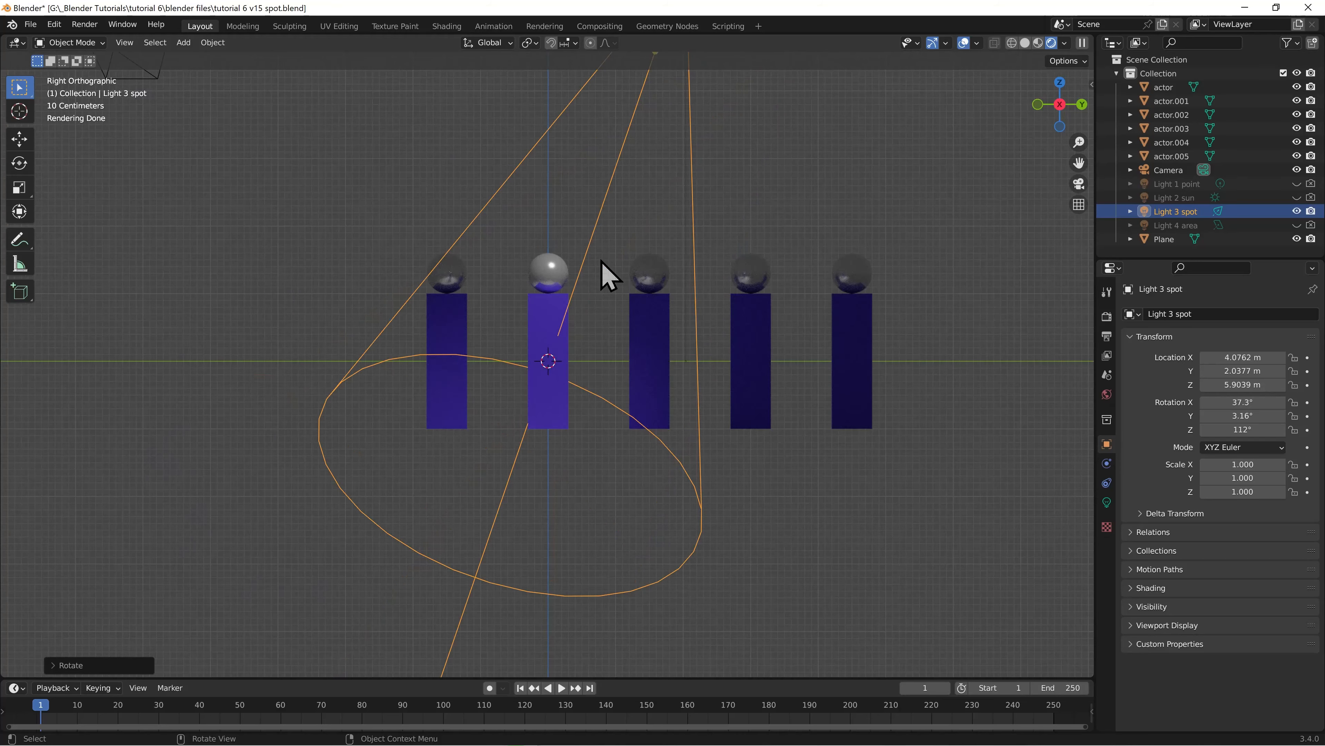
Return to the camera view and set the spot light's radius to 0 m for a hard-edged shadow
key(KP_0)
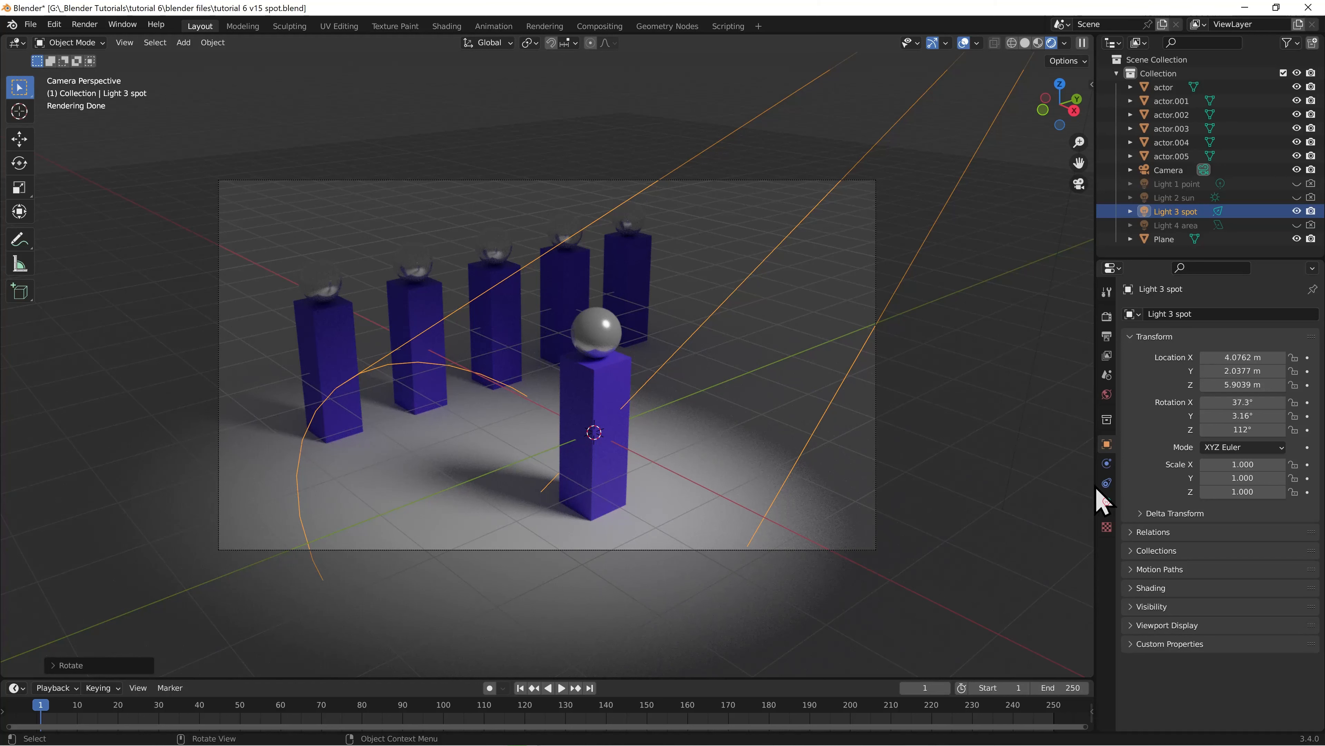
click(1107, 502)
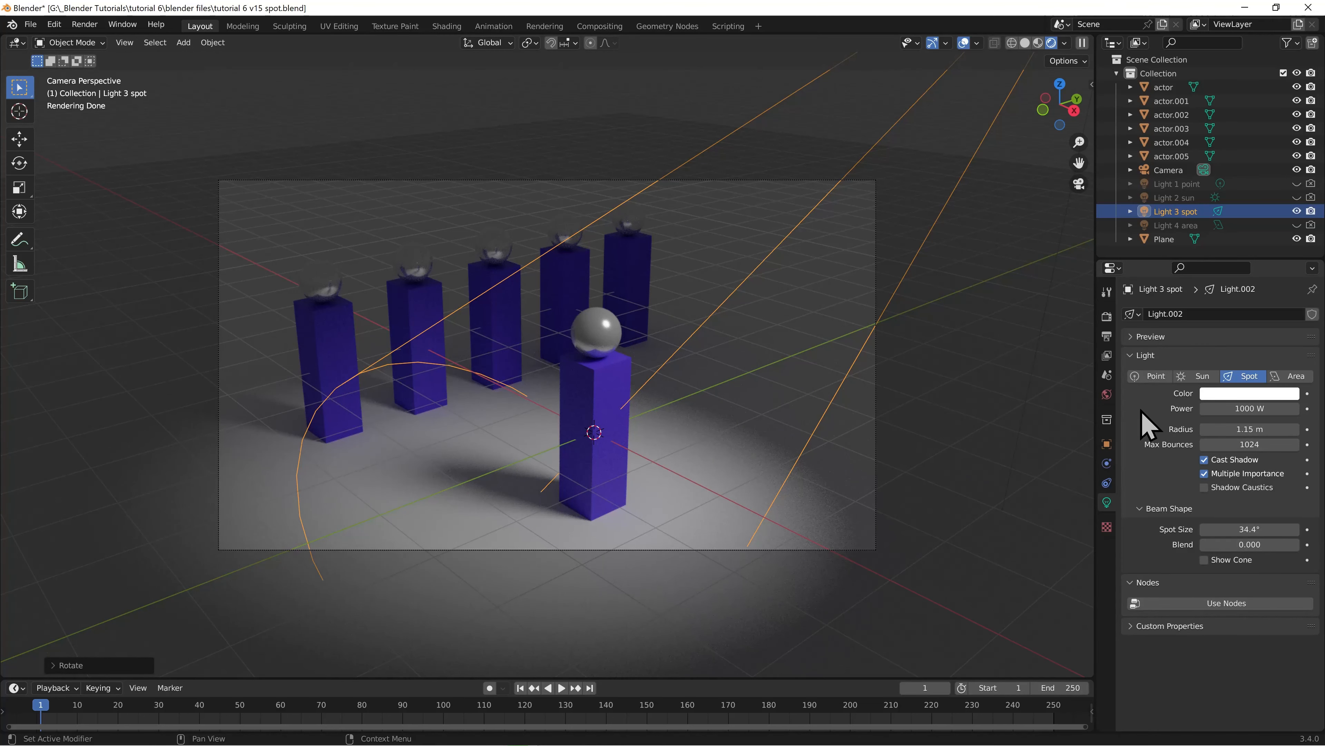
click(1270, 427)
text(0)
key(Return)
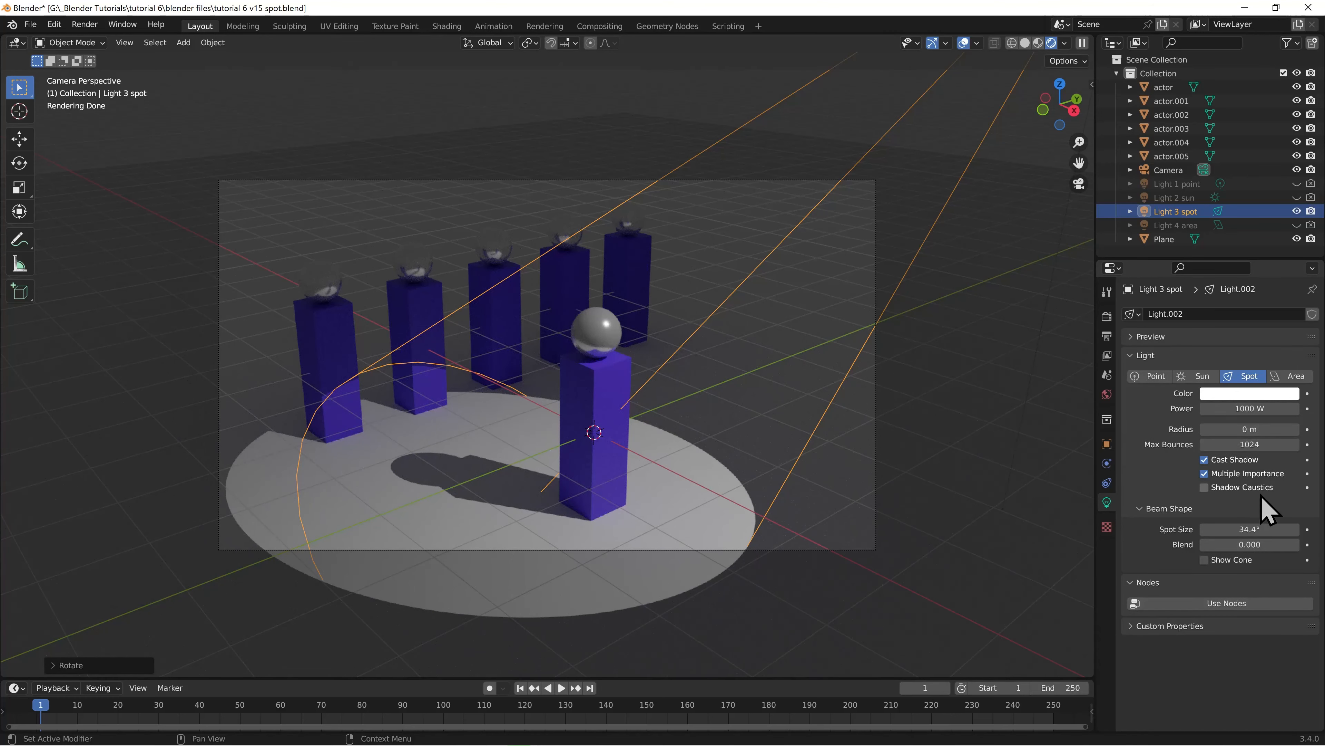
Reduce the spot size to 19.2° around the front actor and soften the beam edge with a blend of 0.133
drag(1250, 530, 1221, 530)
drag(1249, 529, 1184, 529)
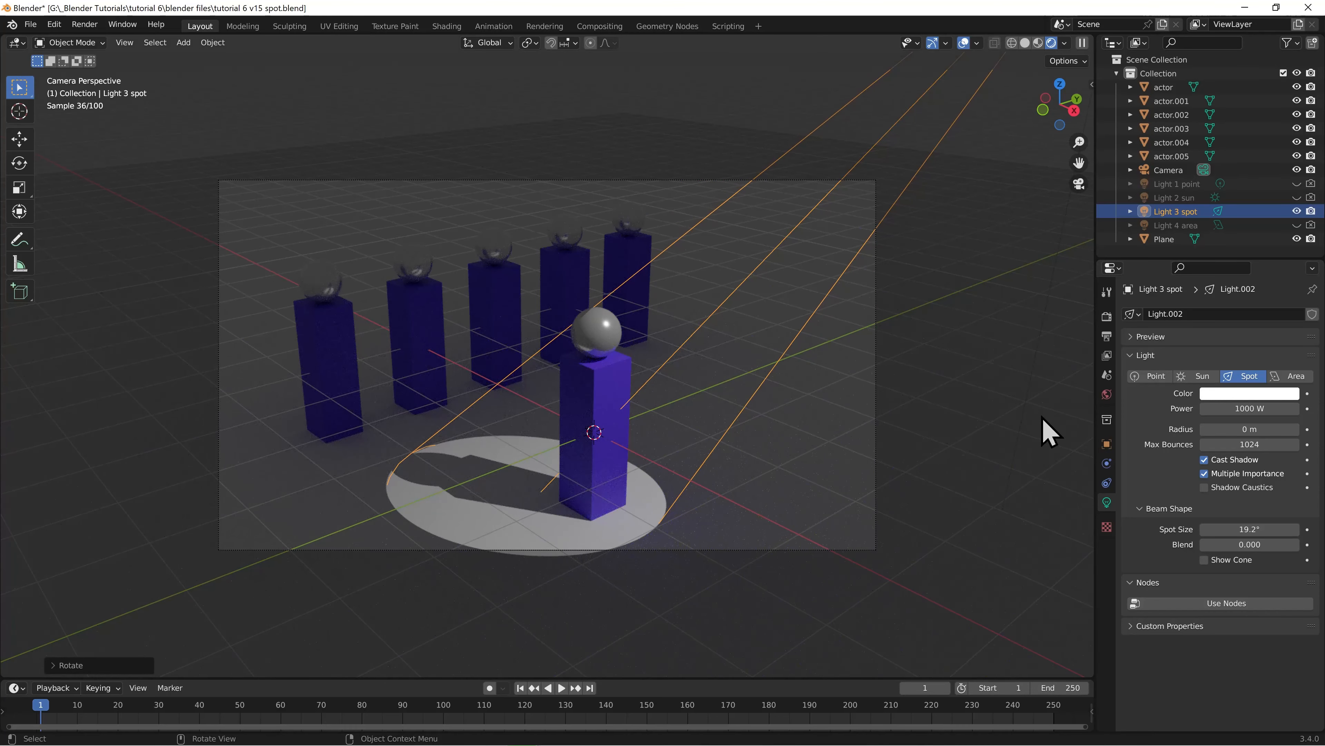
mouse_move(1222, 546)
mouse_down()
mouse_move(1237, 545)
mouse_move(1213, 549)
mouse_up()
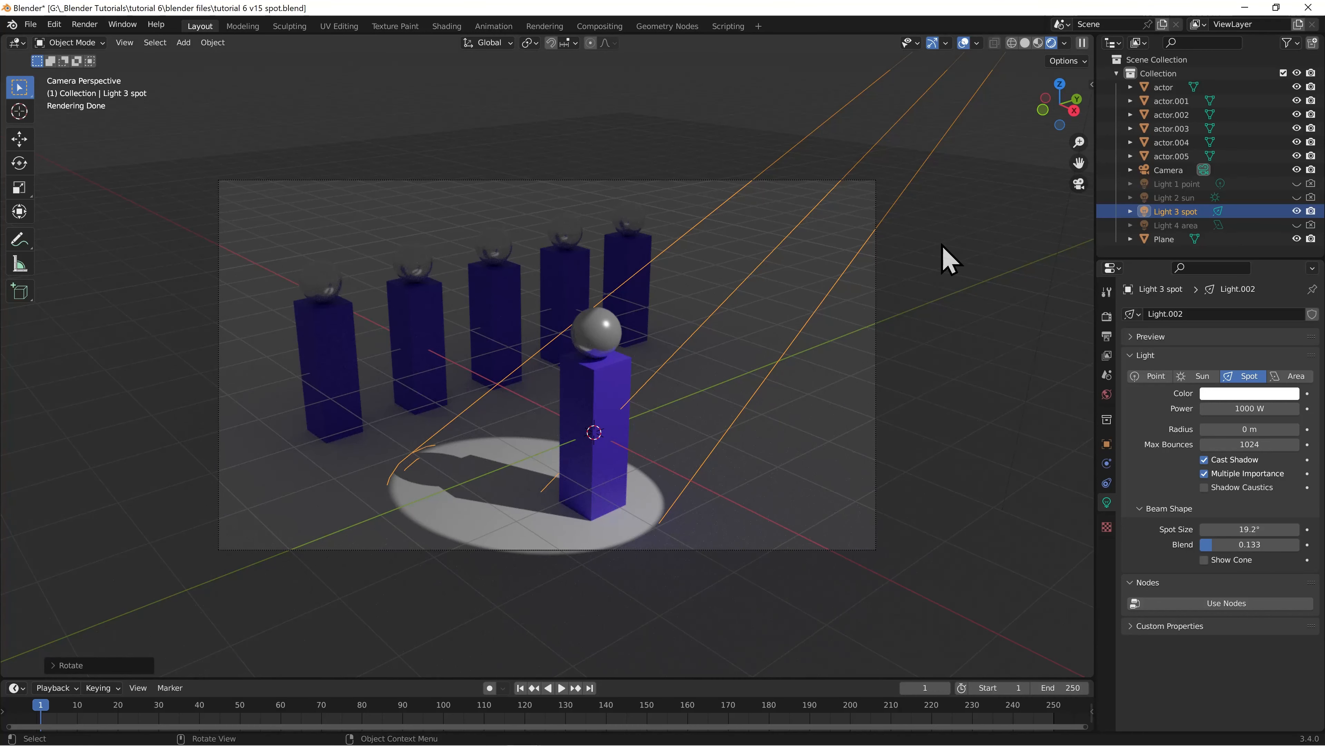
Duplicate Light 3 spot in the top view and move the copy about 4.1 m in the negative global Y direction
key(KP_7)
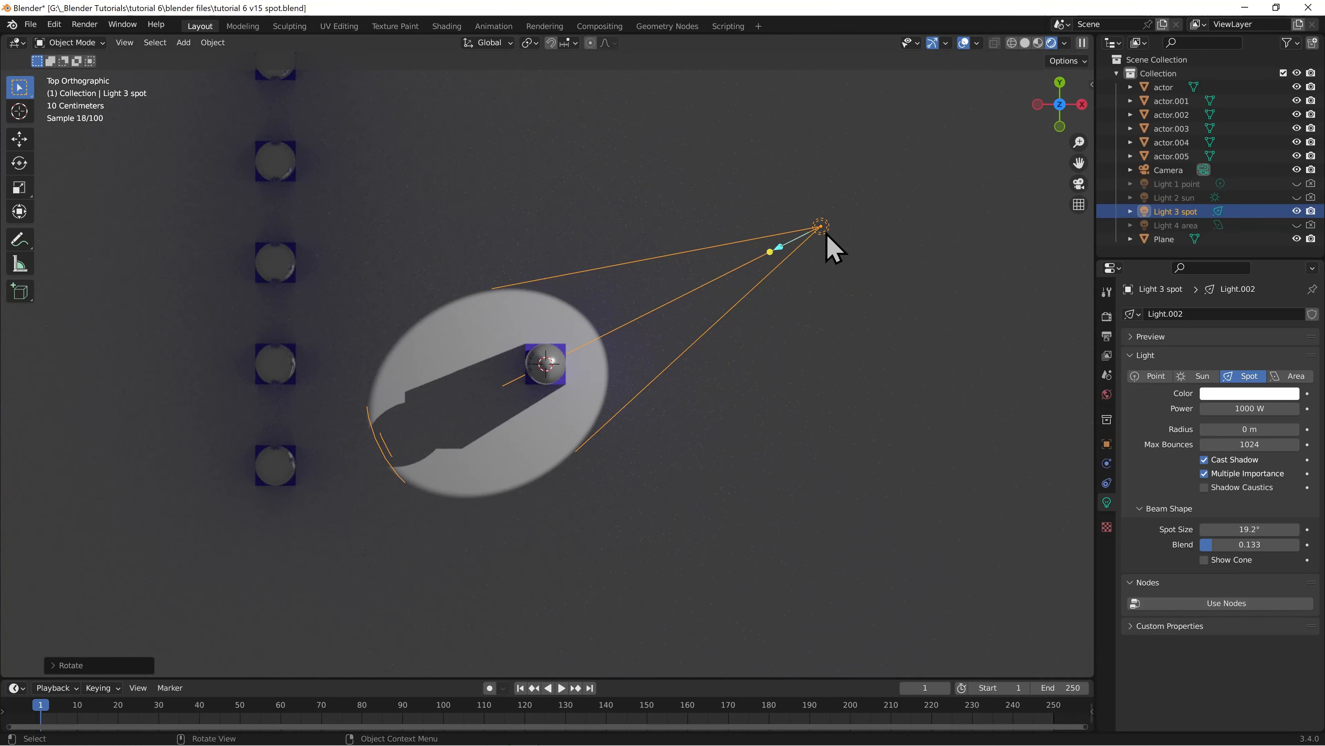
click(1107, 445)
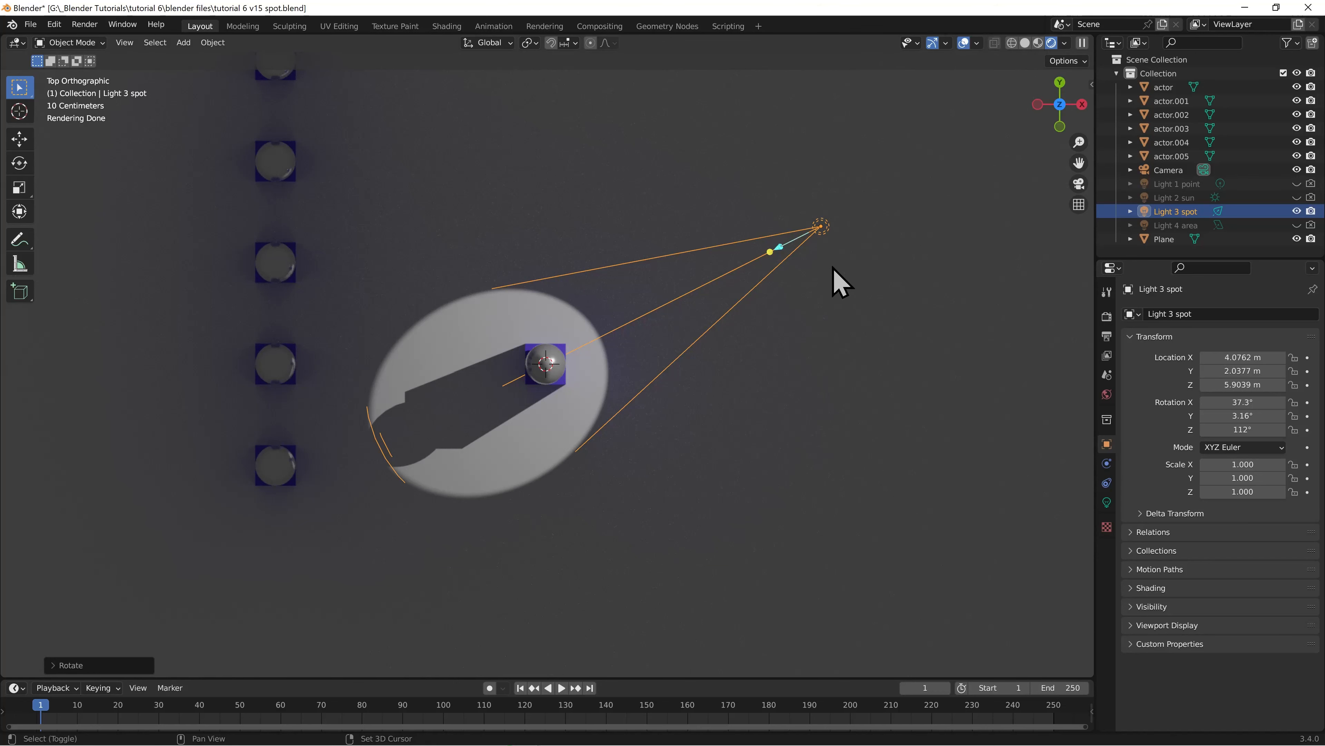
key(shift+d)
key(y)
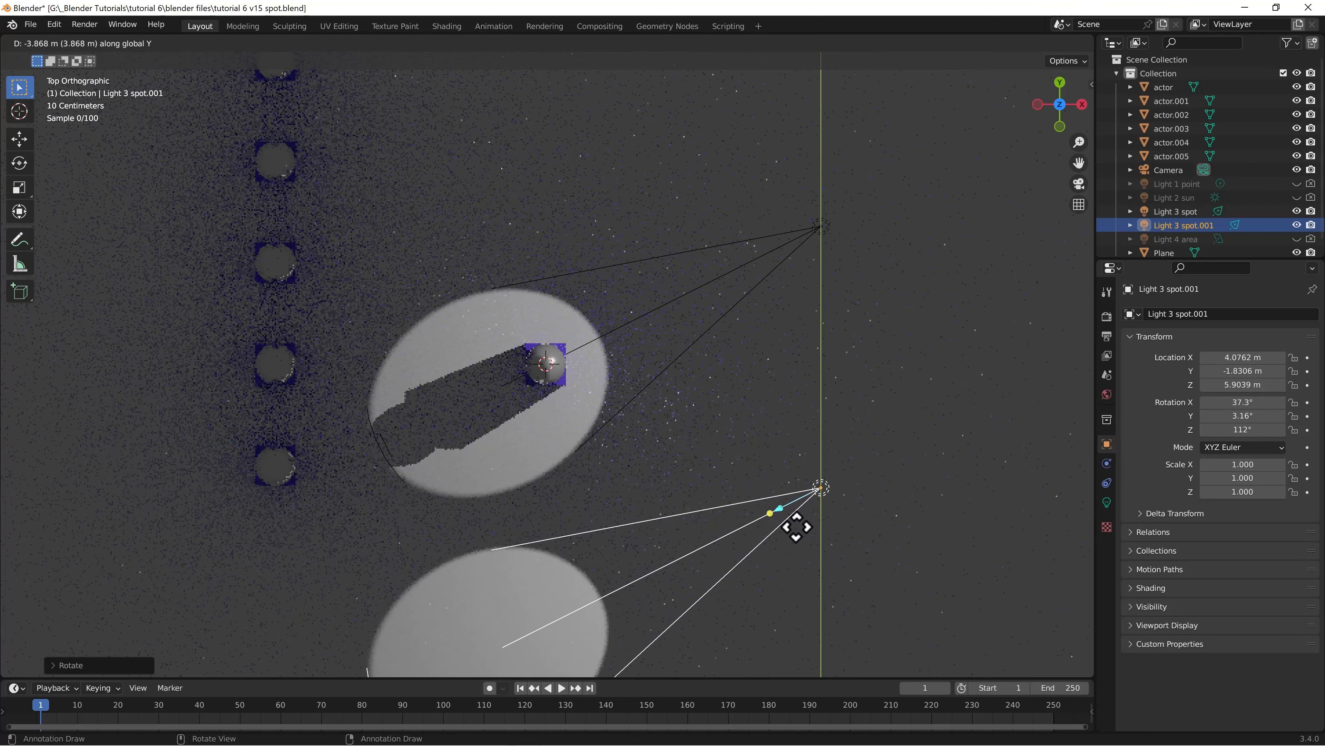
click(797, 545)
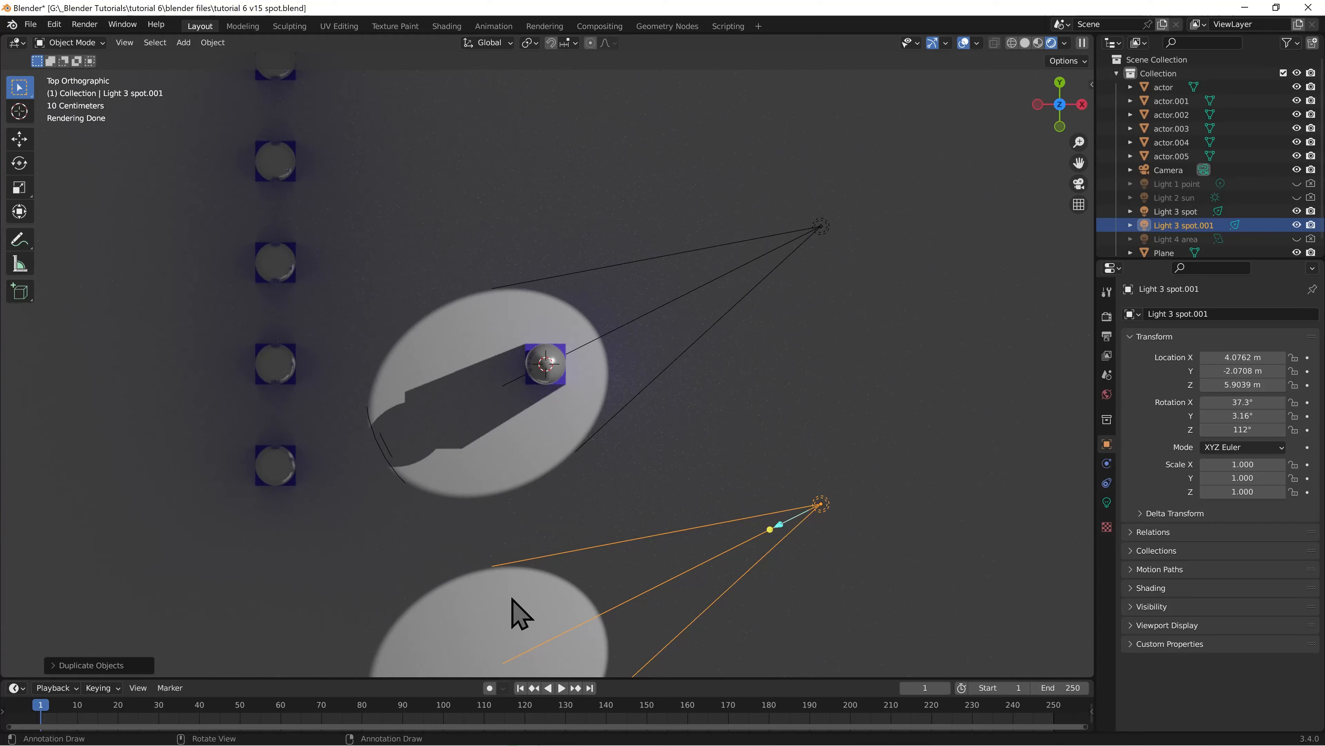
Rotate the duplicated spot light about 54° in the top view so it aims at the front actor
key(r)
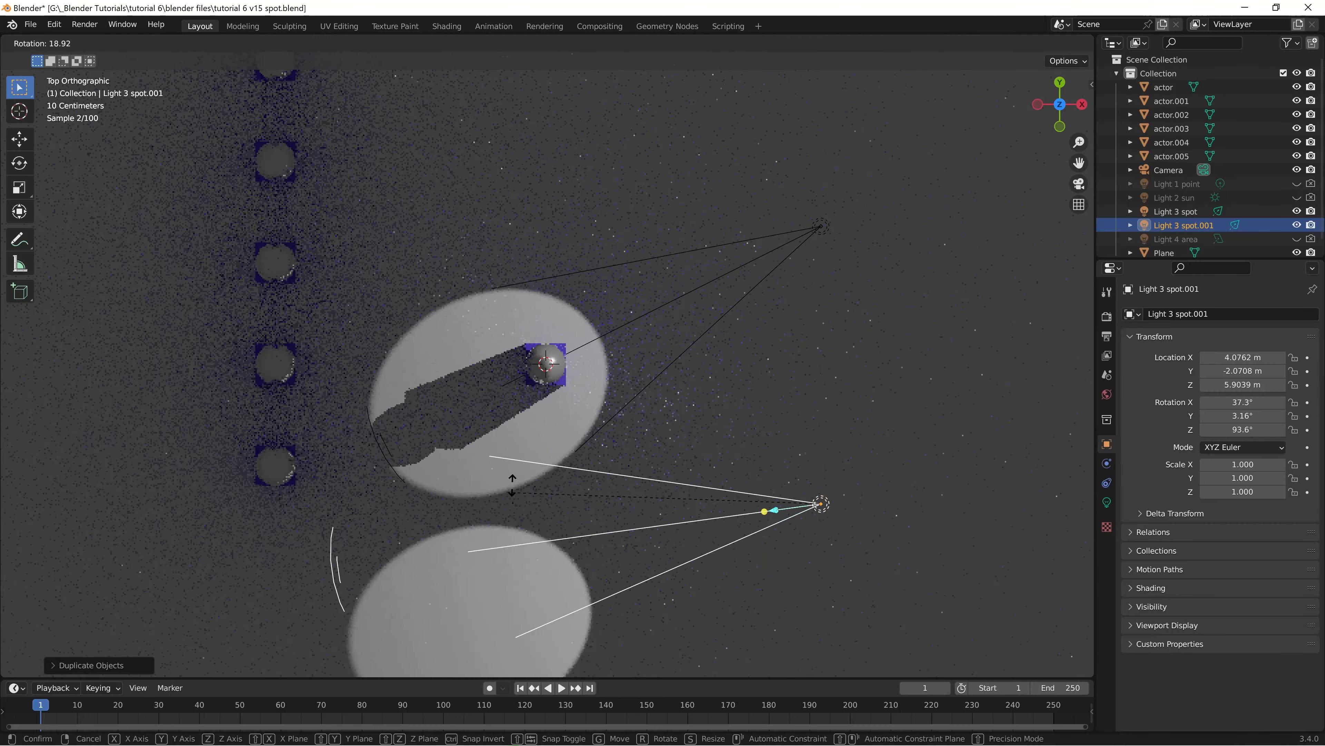
click(580, 320)
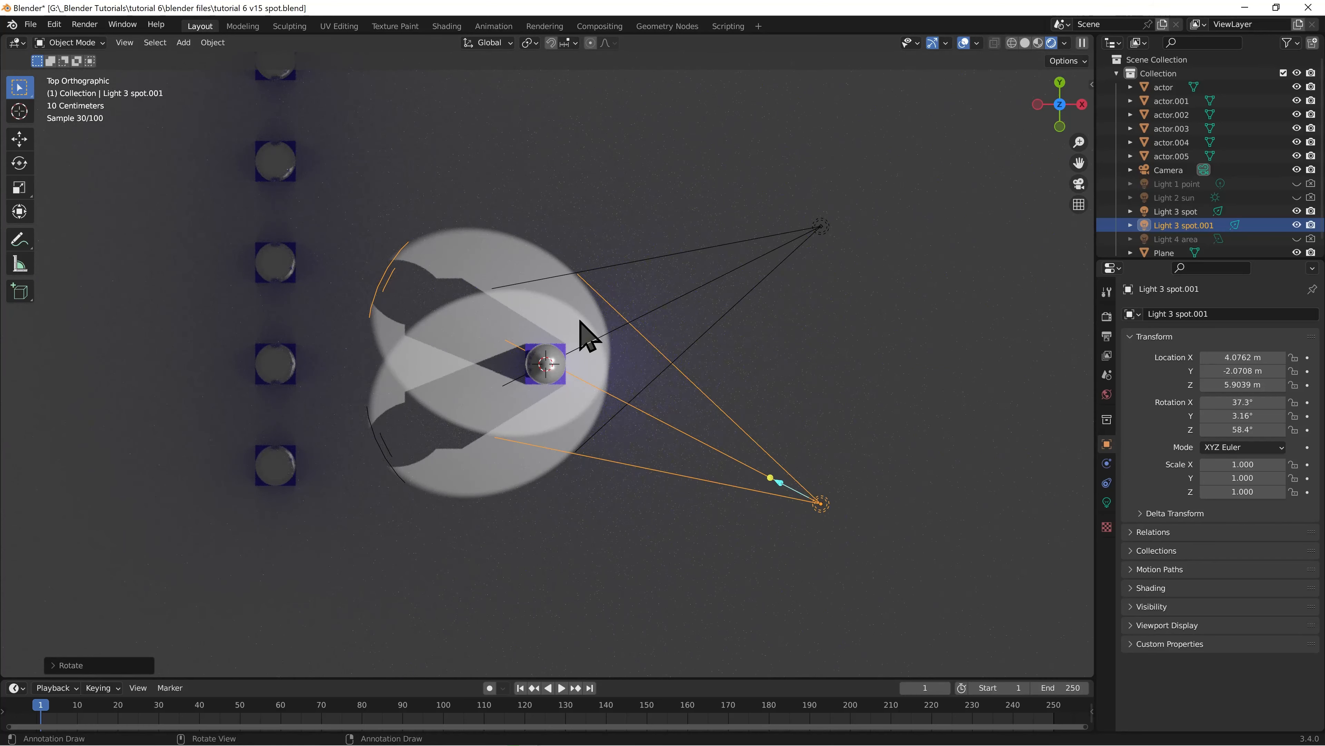
key(KP_0)
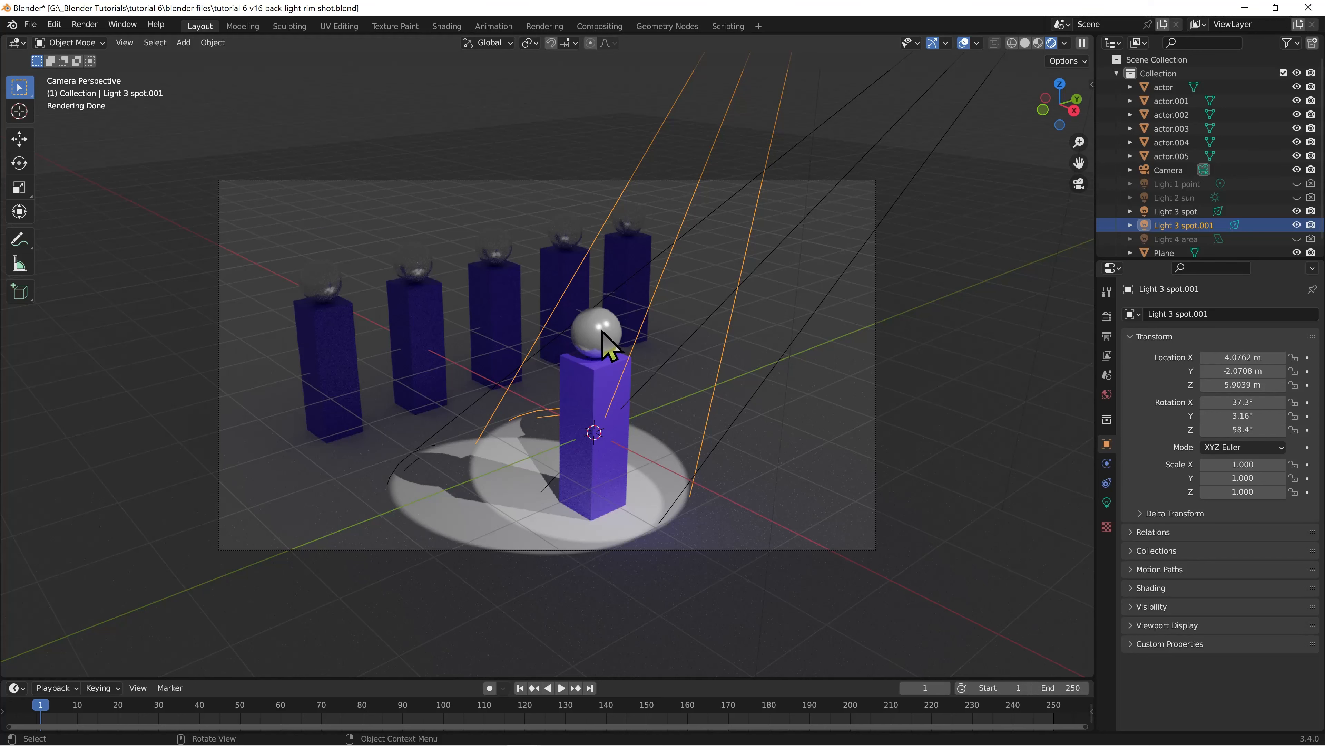
Duplicate the second spot light in top view, place the copy behind the row of actors, and rotate it about 151° toward the front actor
key(KP_7)
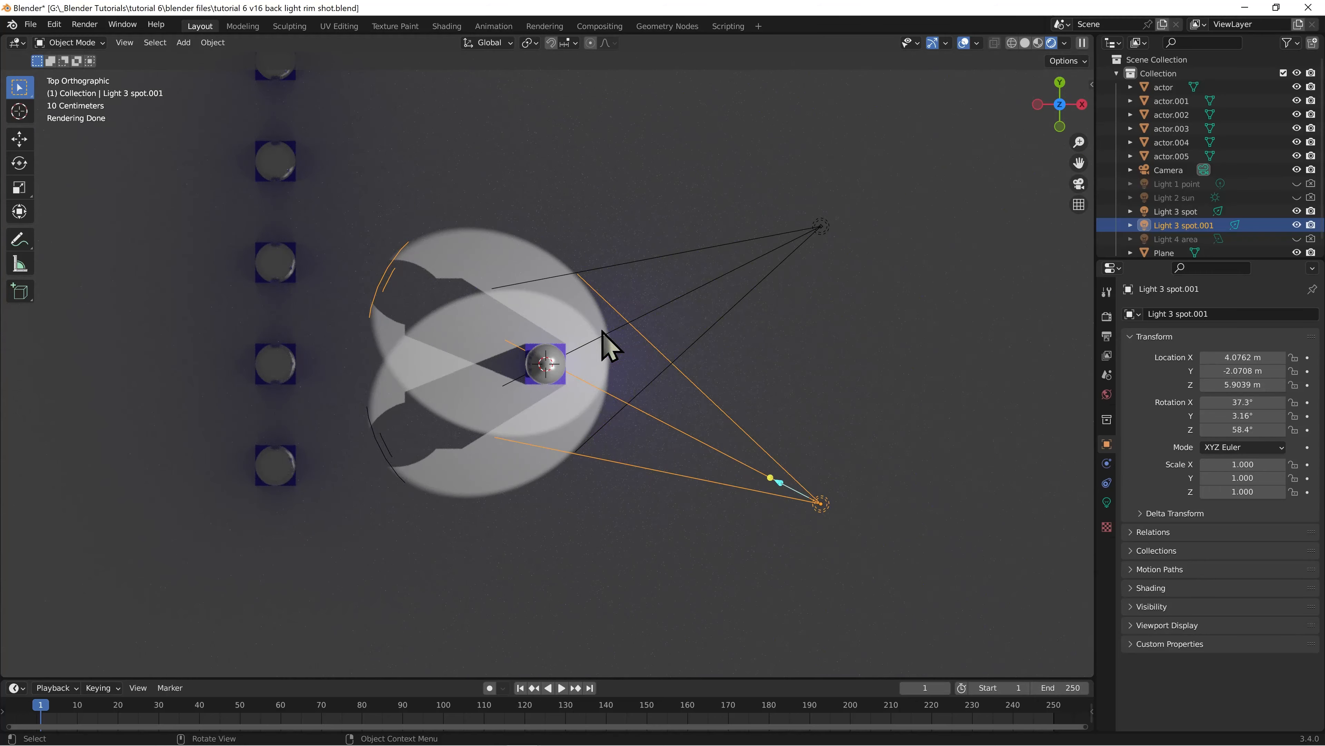
key(shift+d)
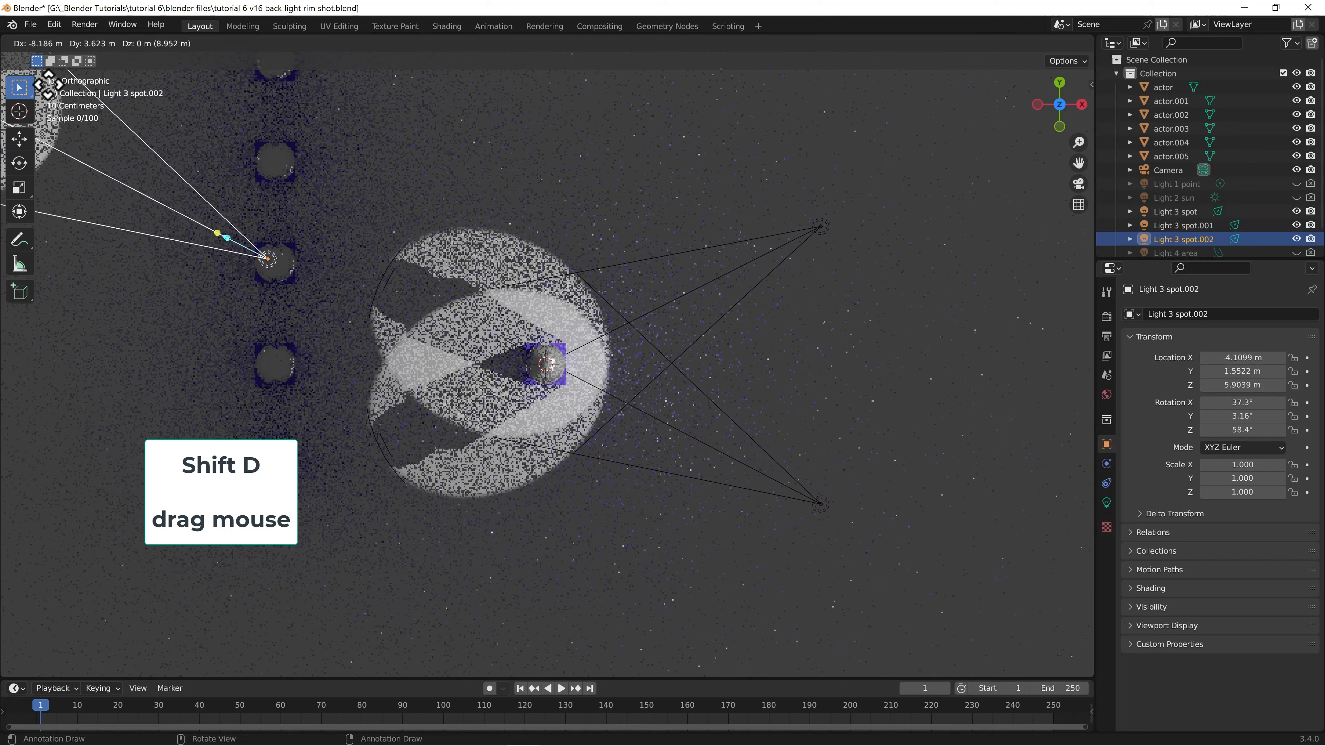
click(991, 91)
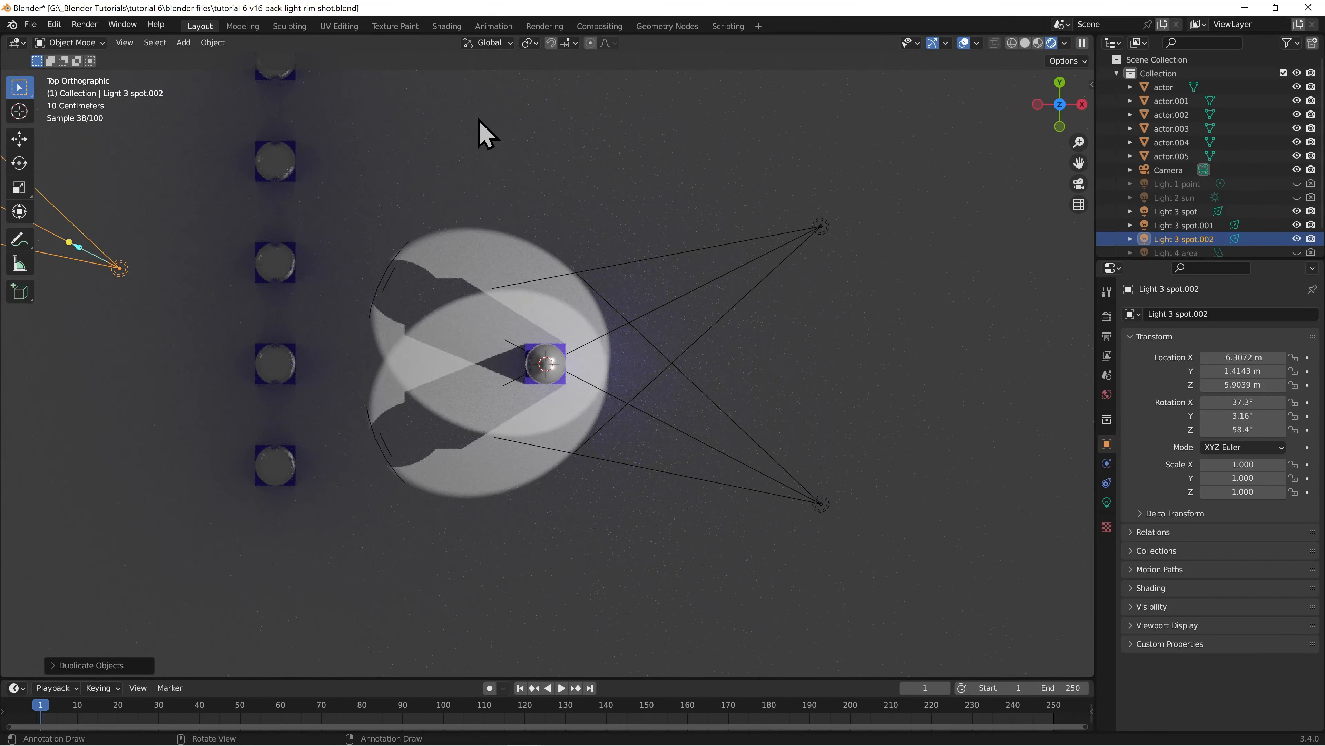
key(r)
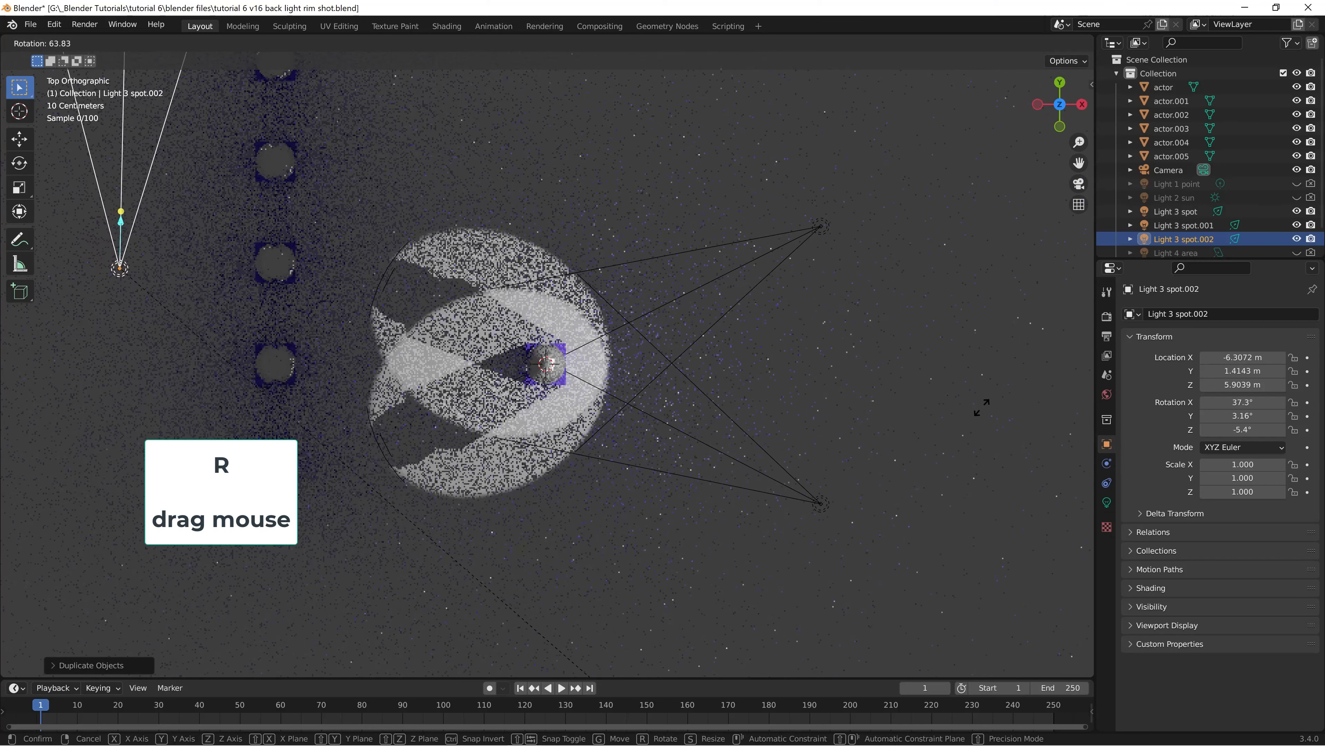
click(858, 118)
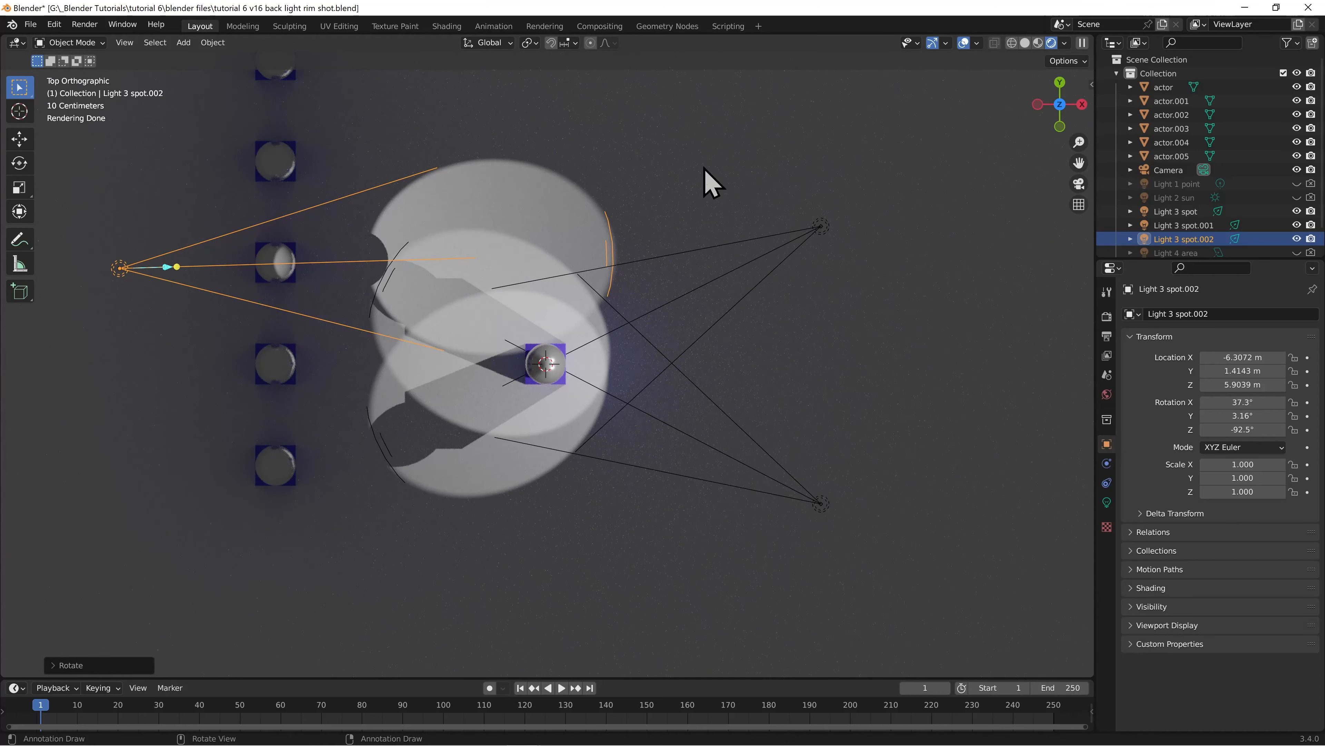
In front view, lower the back spot light along global Z to about 1.24 m and rotate it to point horizontally at the front actor
key(KP_1)
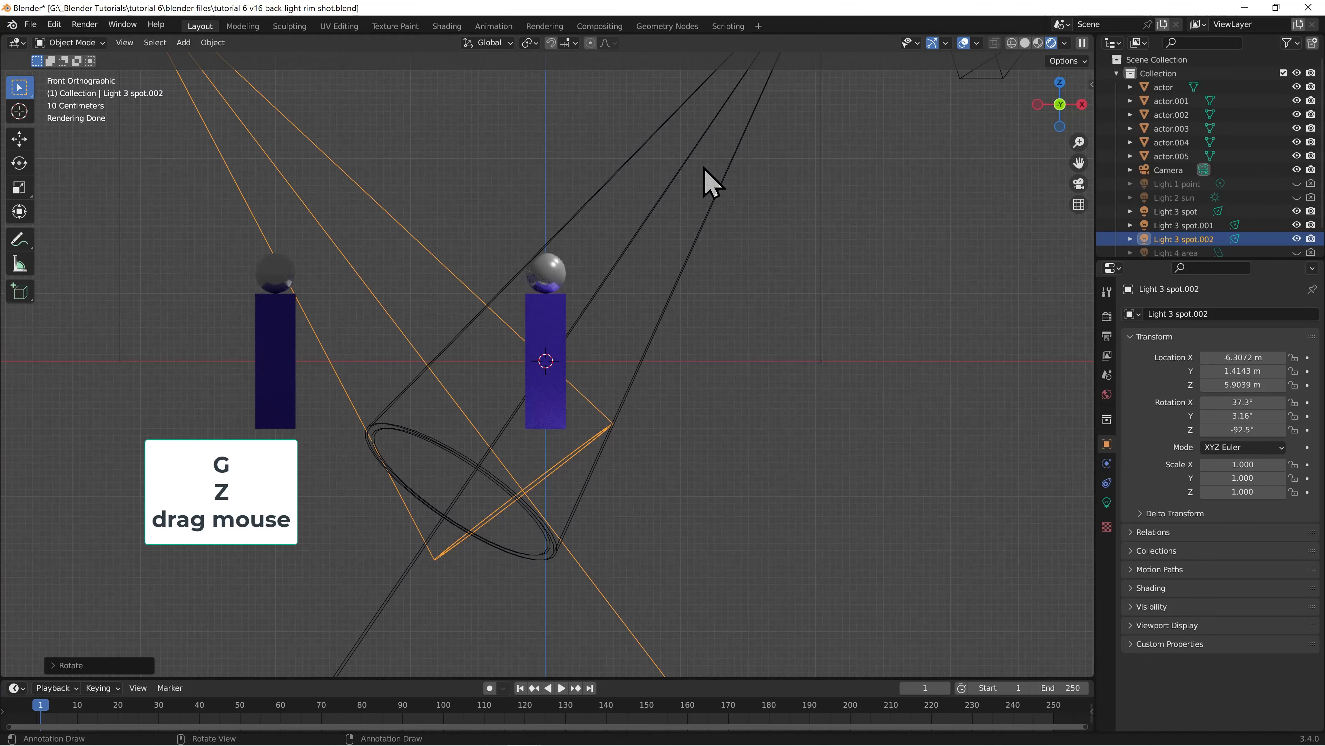
key(g)
key(z)
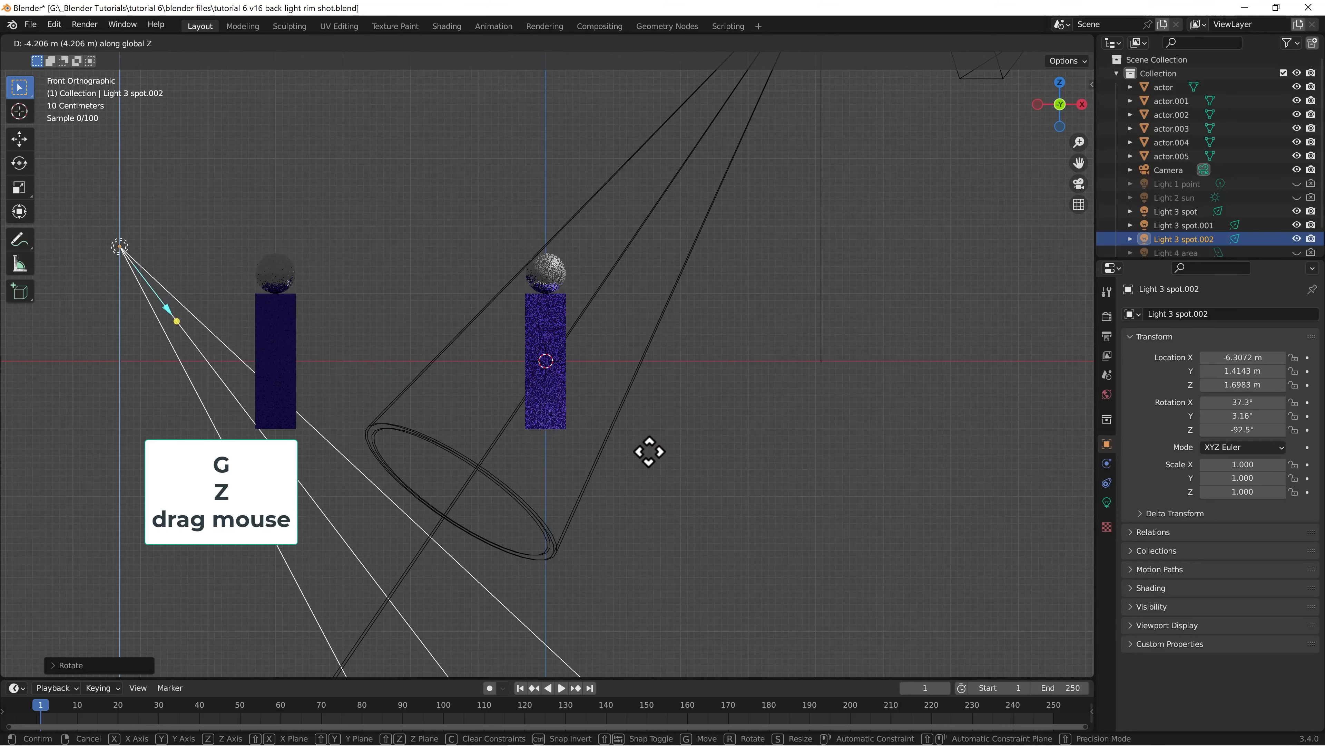
click(649, 482)
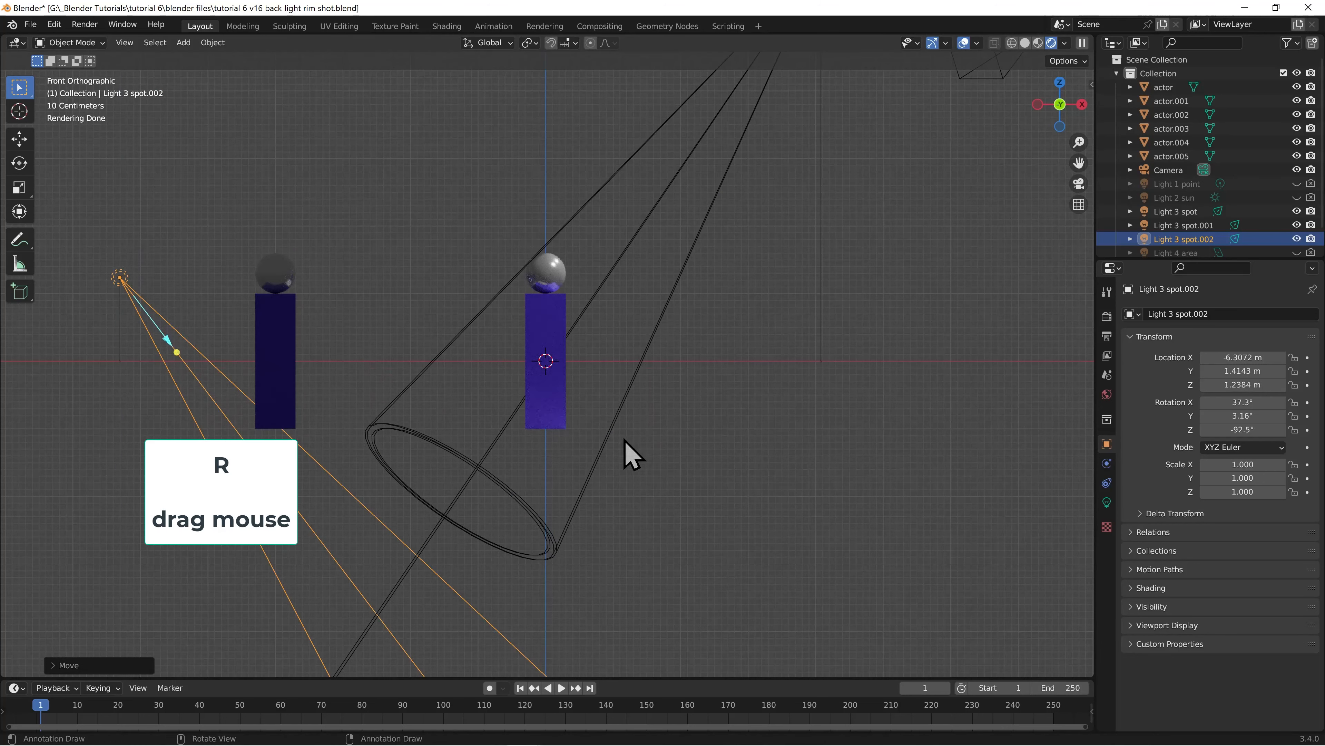
key(r)
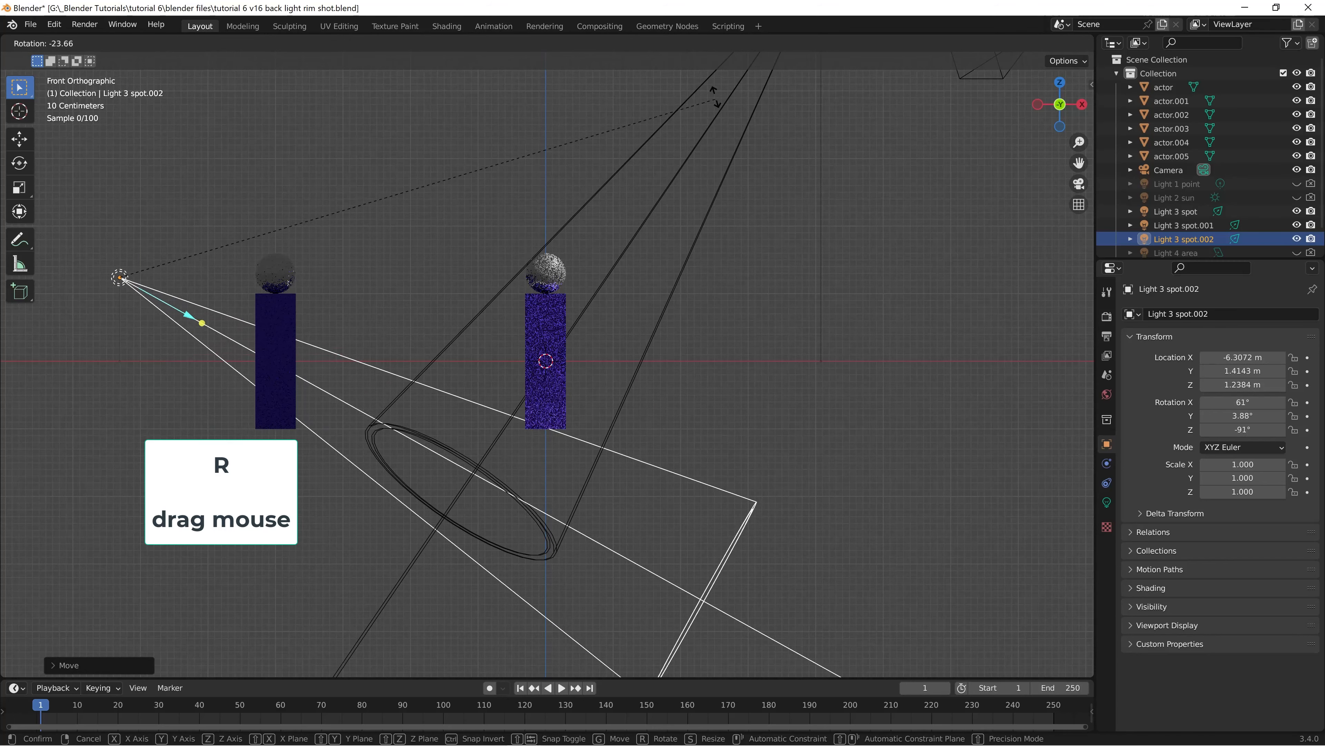
click(759, 263)
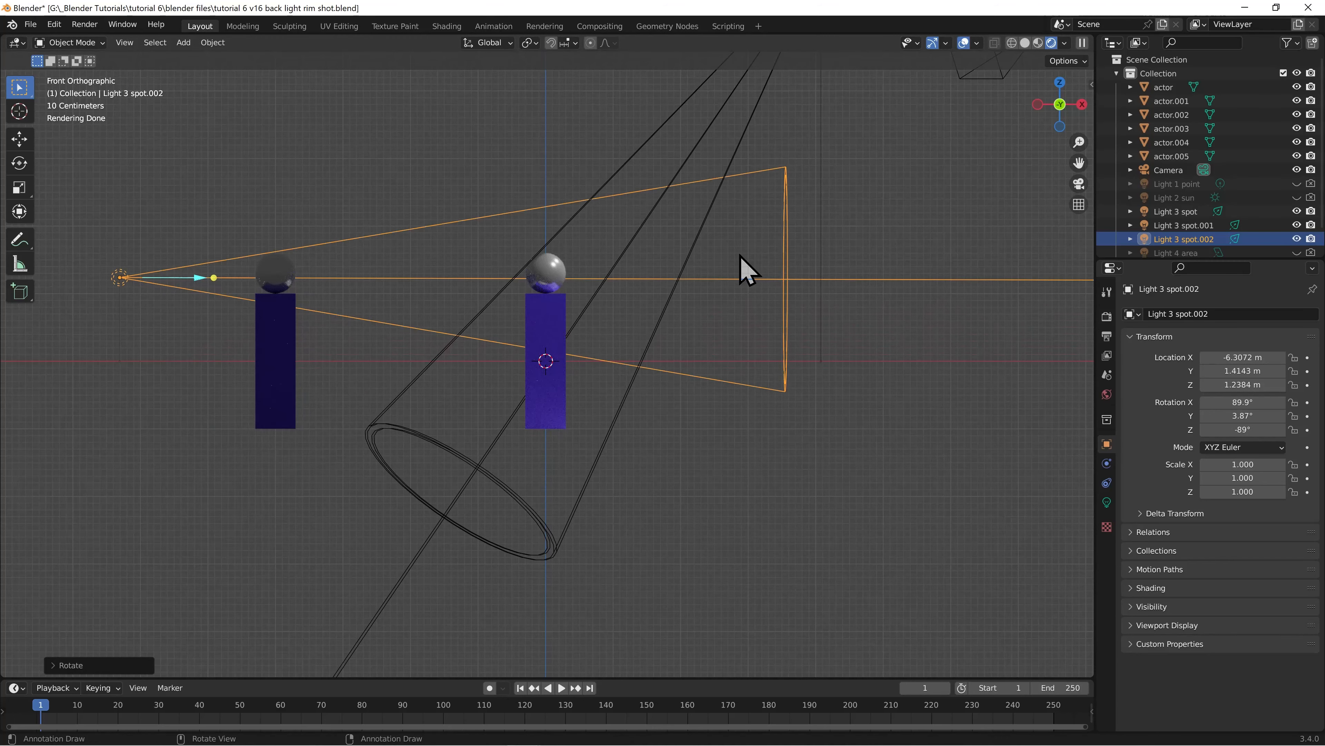
From the camera view, enlarge the back spot light's radius to 2.15 m and widen its spot size to 70.4°
key(KP_0)
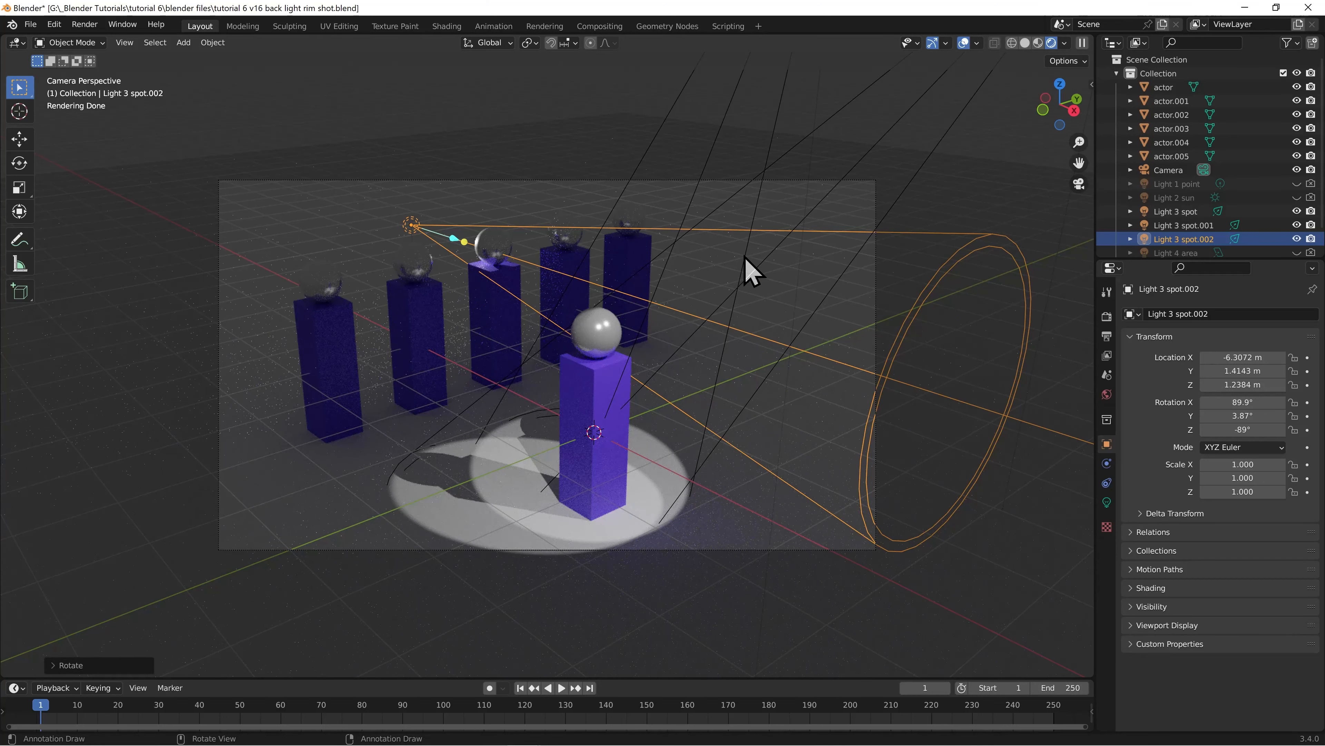
click(1107, 502)
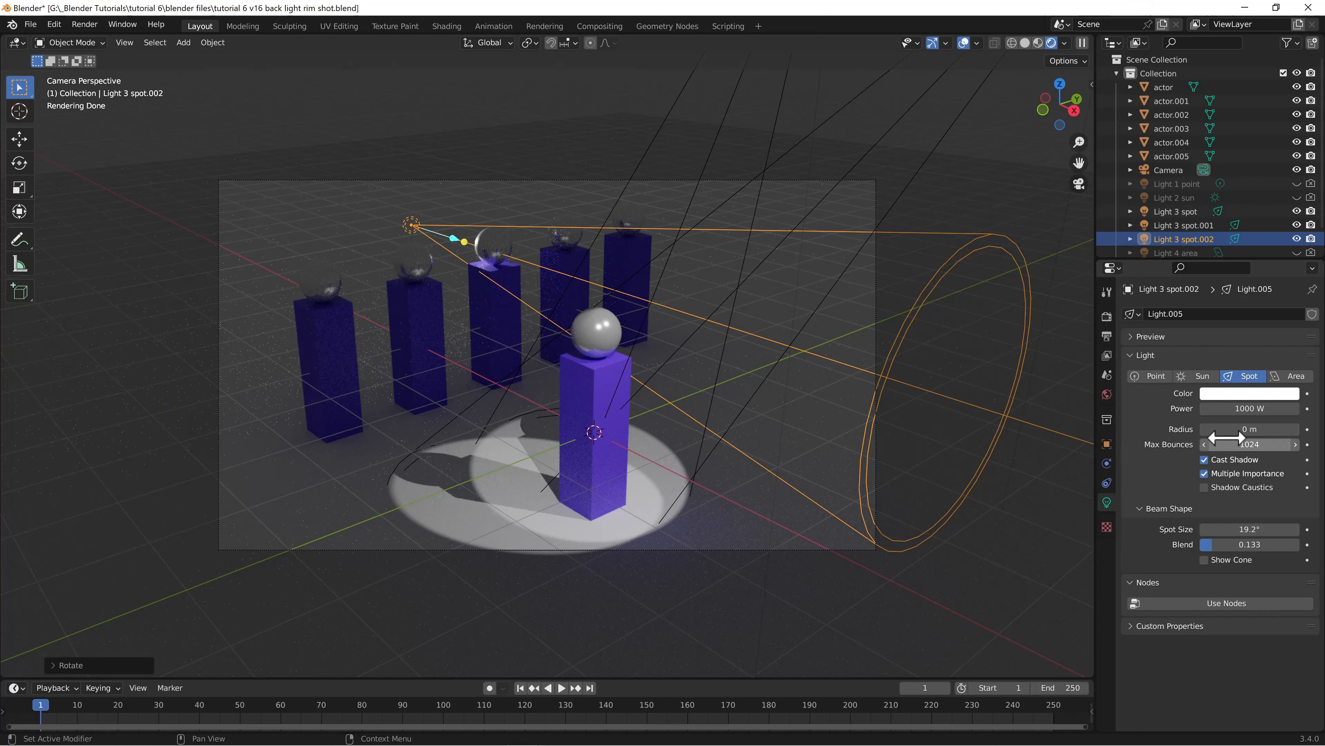
drag(1228, 429, 1255, 429)
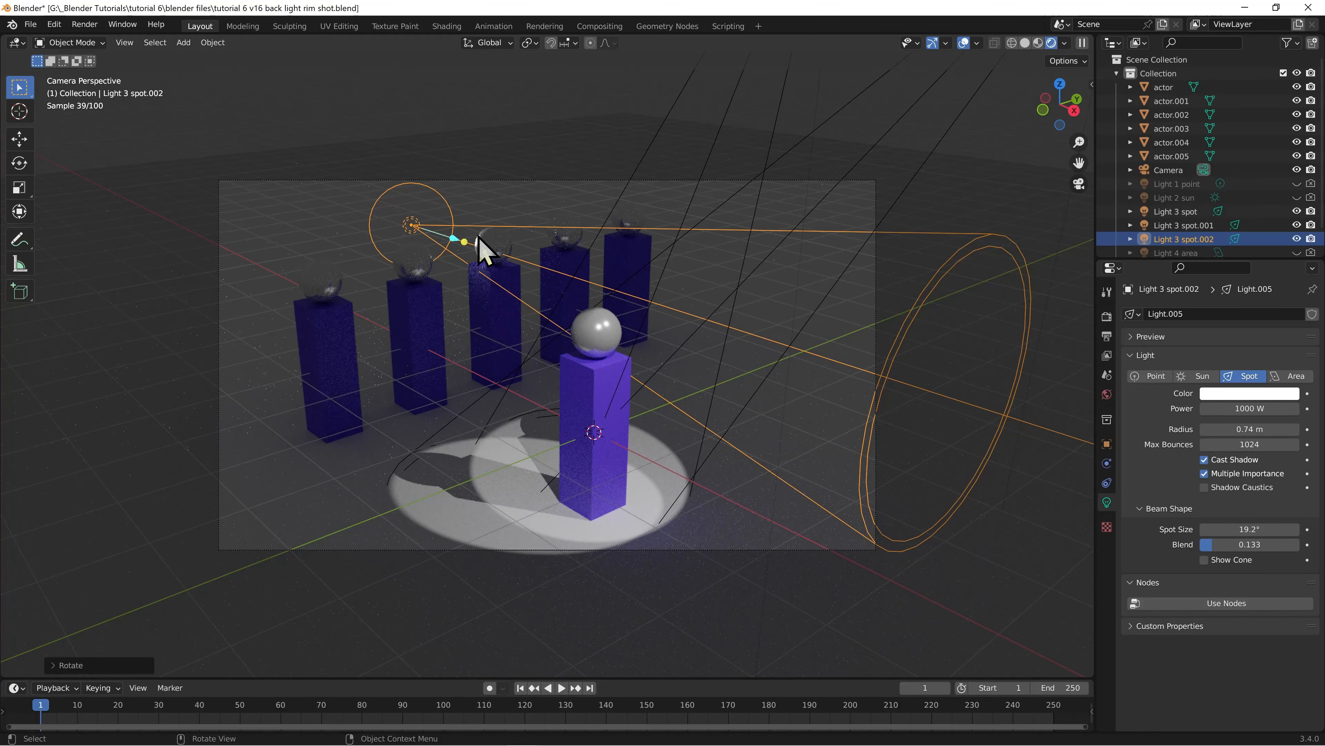
mouse_move(1250, 429)
mouse_down()
mouse_move(1265, 429)
mouse_move(1226, 429)
mouse_up()
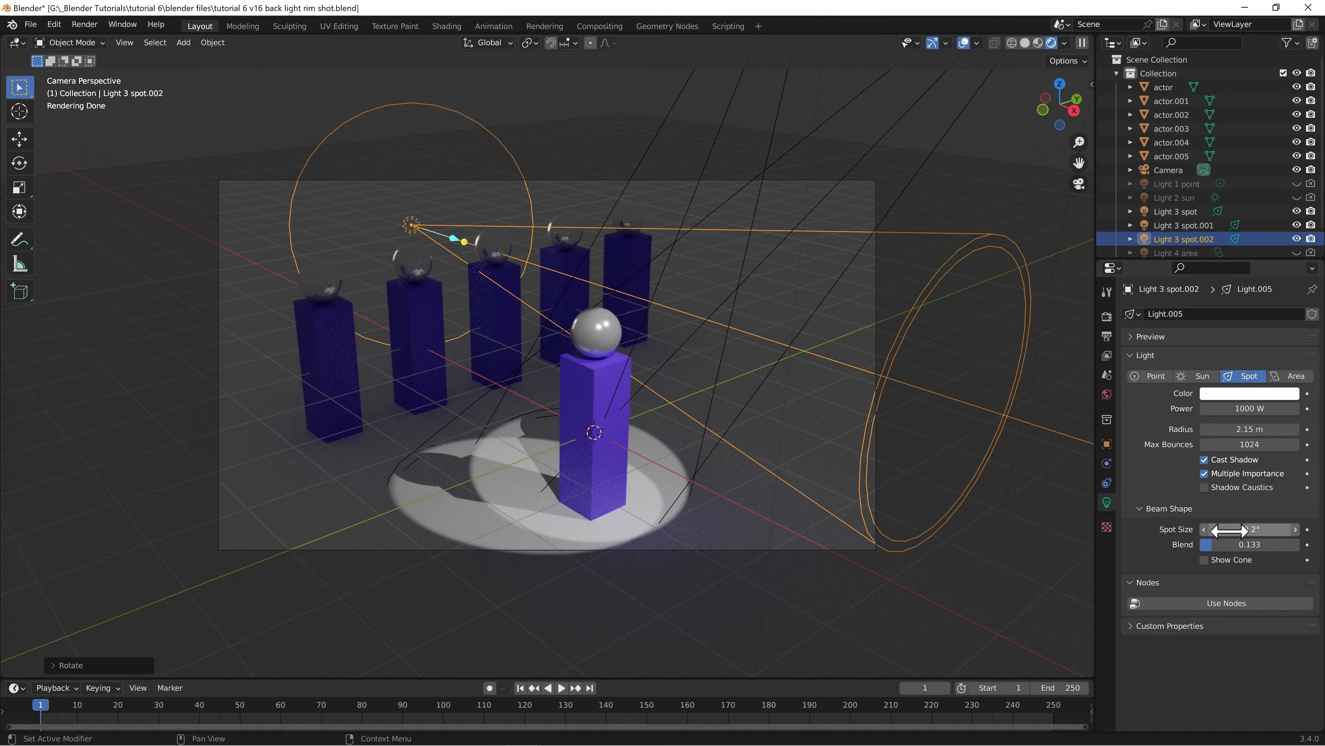
drag(1229, 530, 1294, 530)
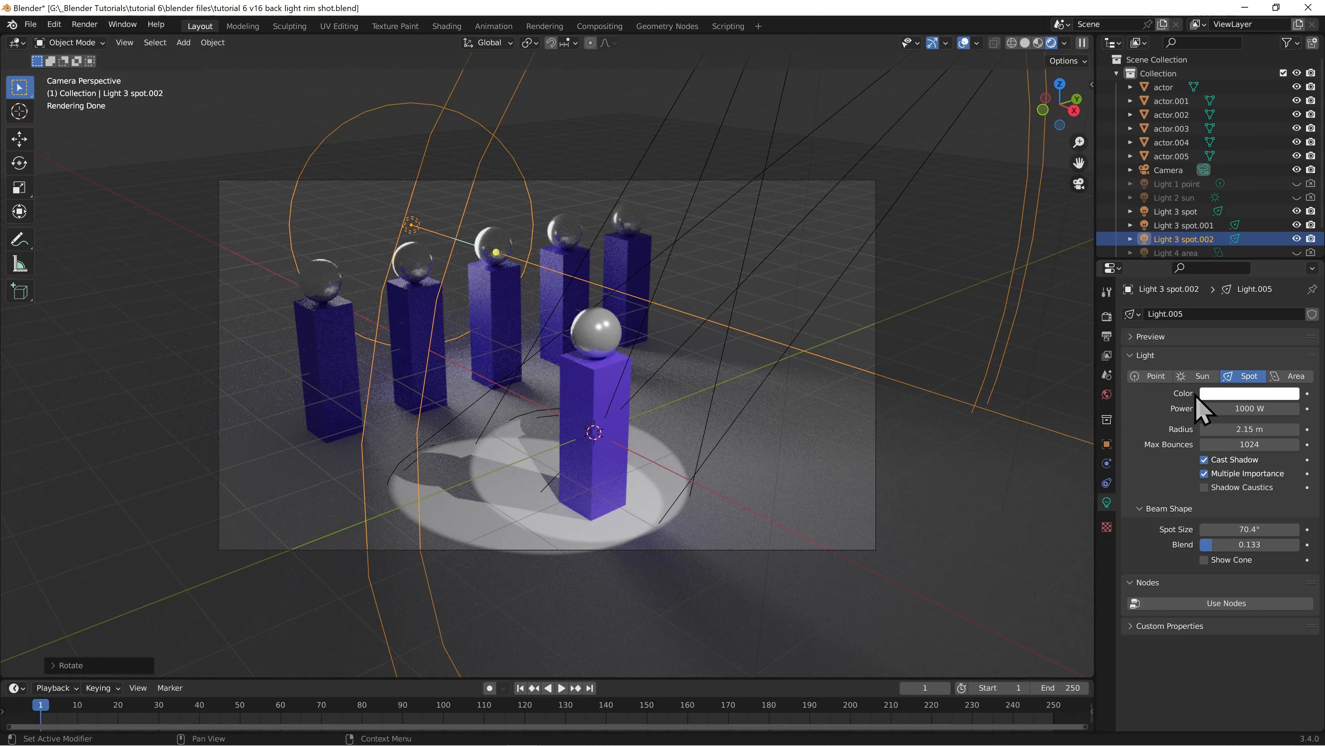
Color the back spot light red and set its power to 10000 W
click(1219, 395)
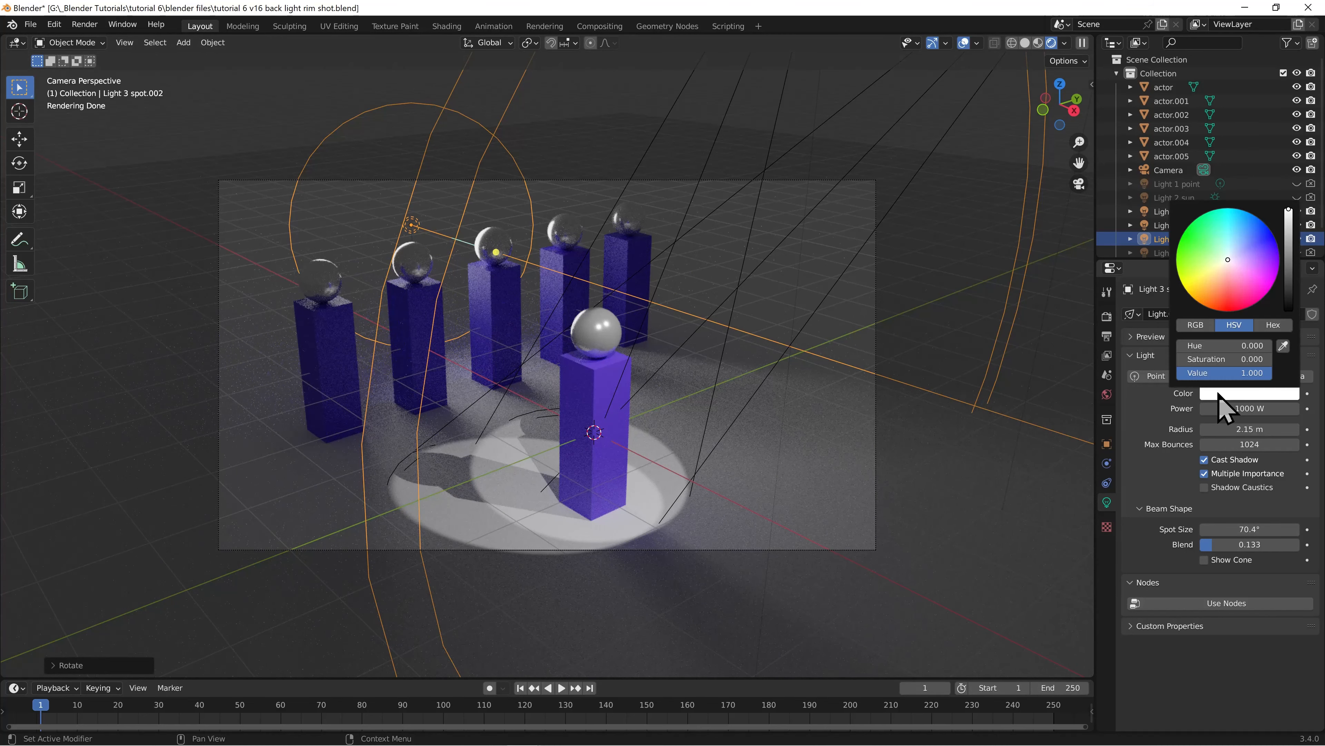
click(1233, 307)
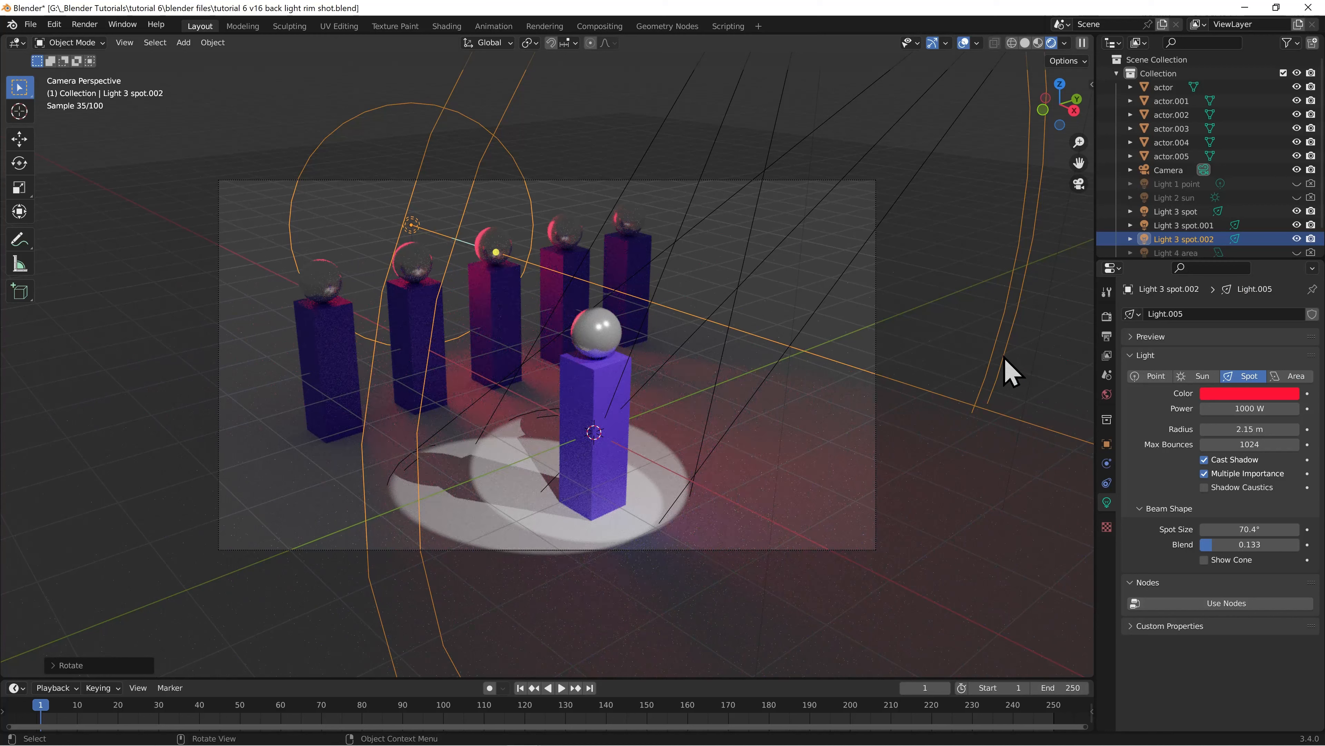
click(1233, 409)
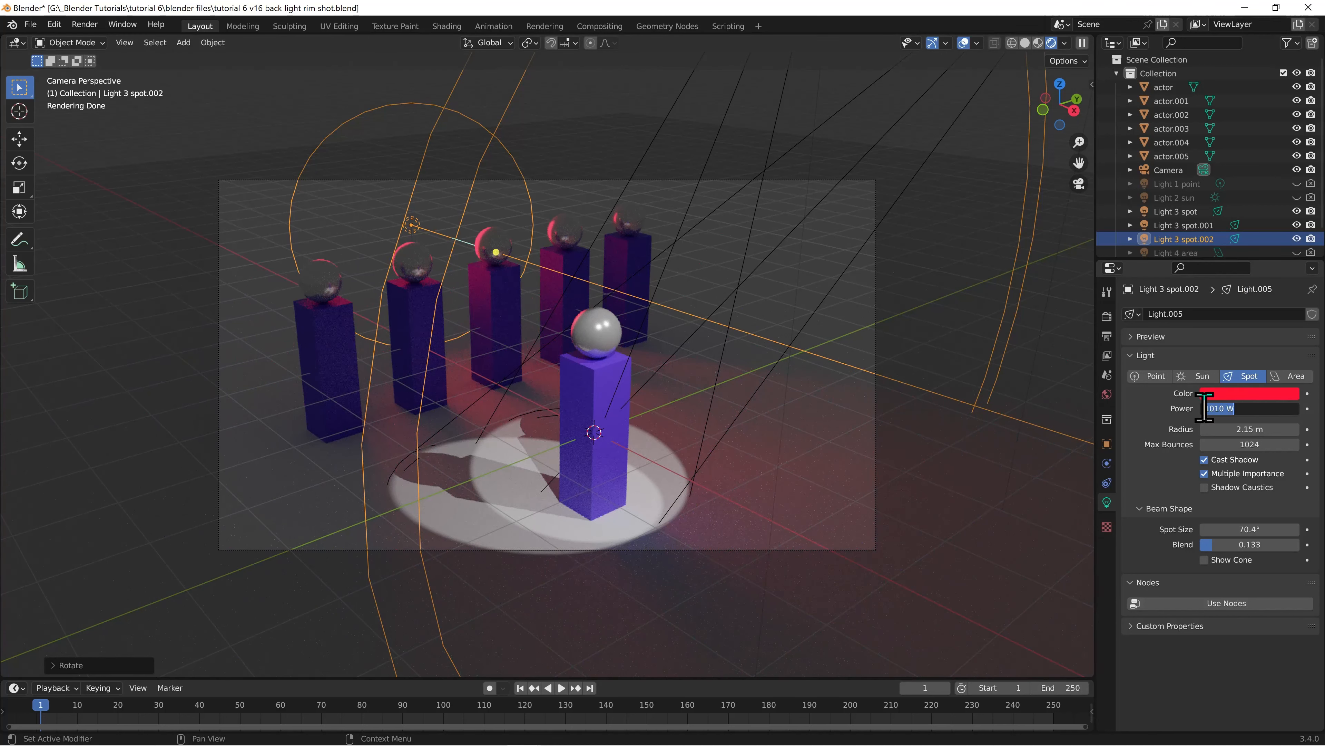
text(10000)
key(Return)
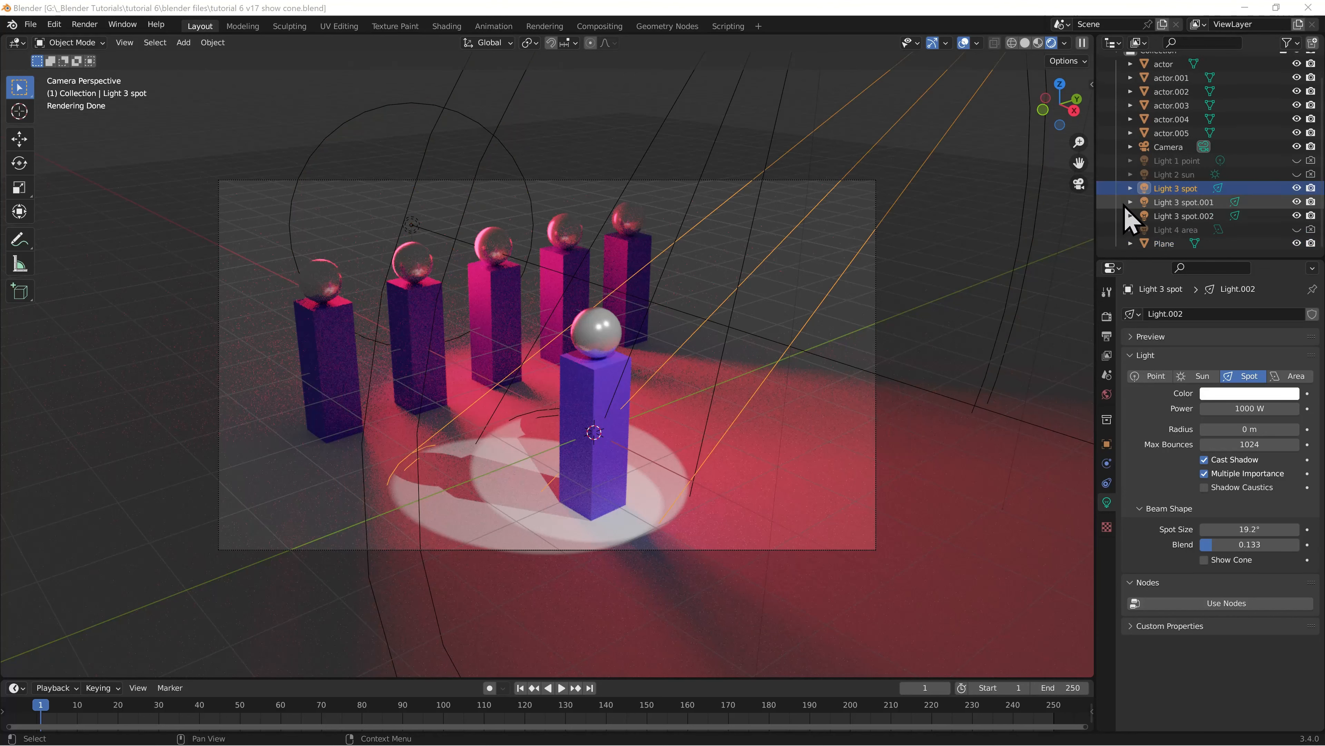
Hide Light 3 spot.001 and Light 3 spot.002, and keyframe Light 3 spot's power of 1000 W at frame 1
click(1296, 202)
click(1296, 215)
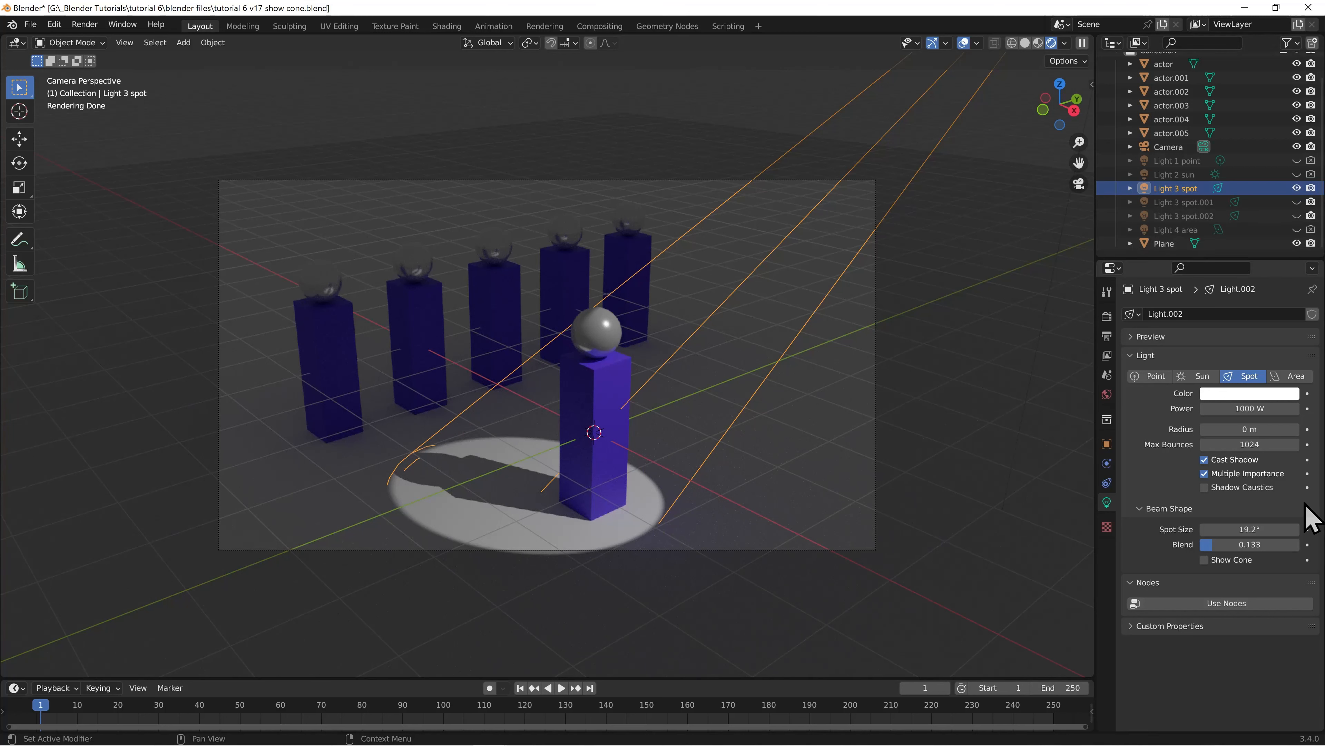
click(1308, 408)
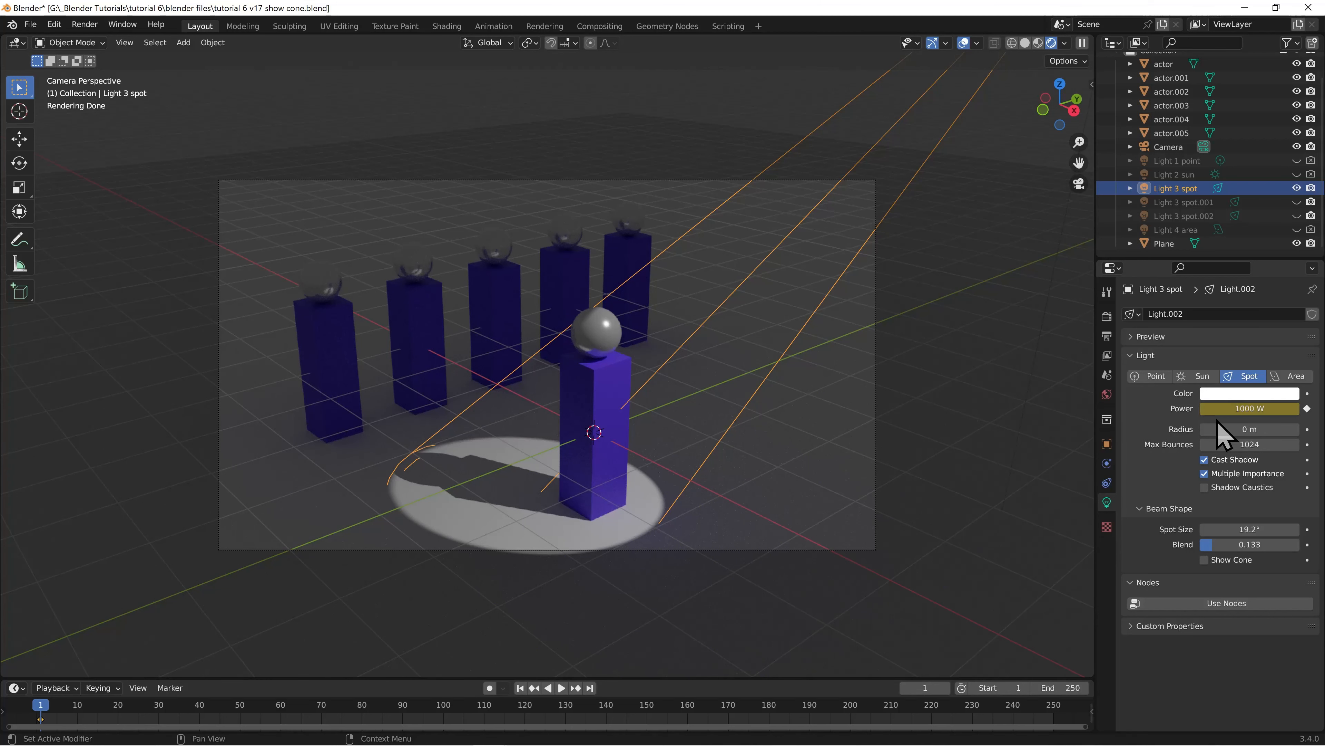
Keyframe Light 3 spot's power at 0 W on frame 250
click(590, 688)
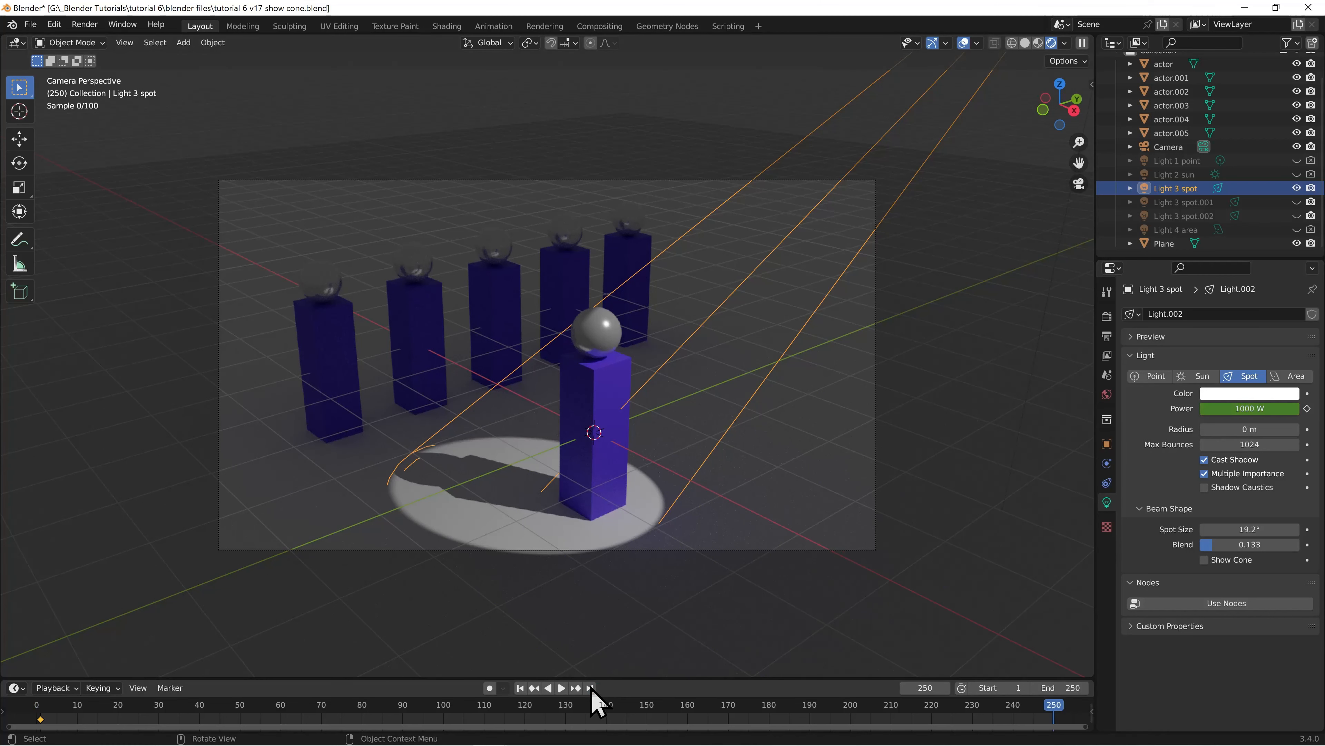
click(1261, 404)
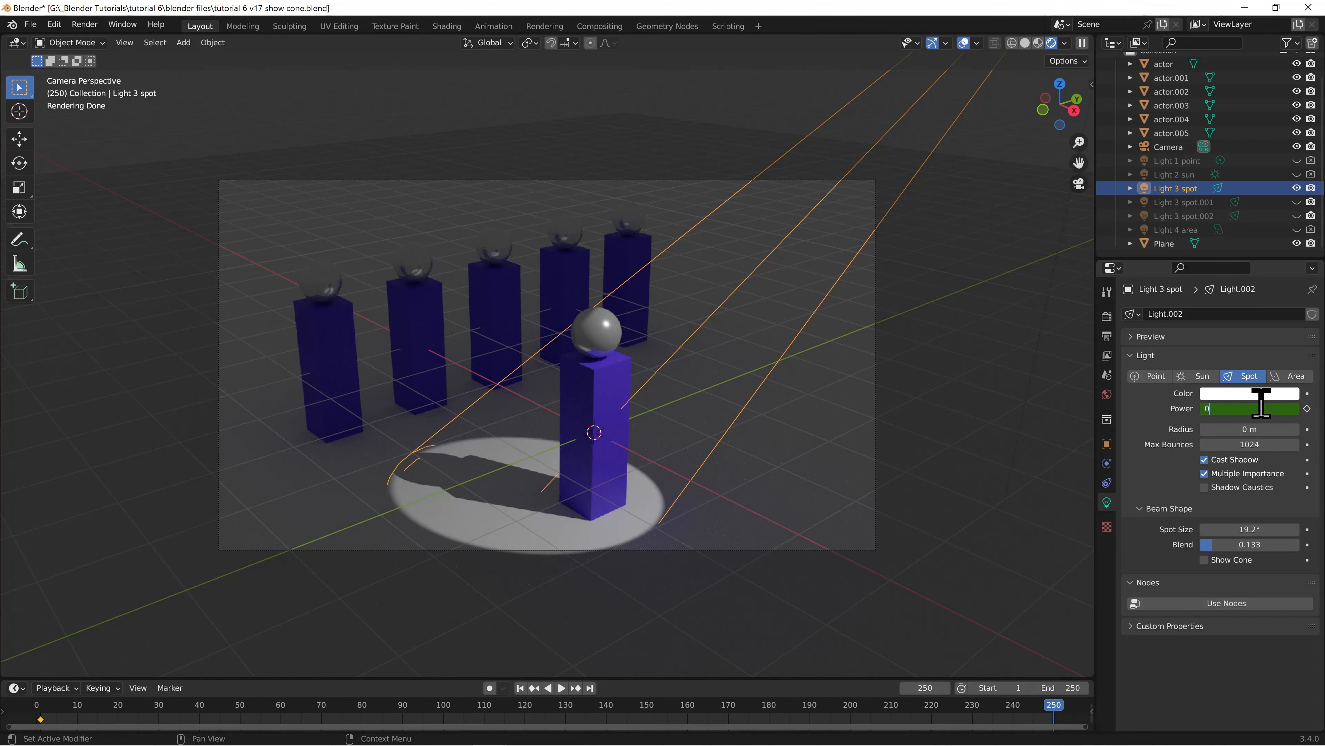
text(0)
key(Return)
click(1307, 409)
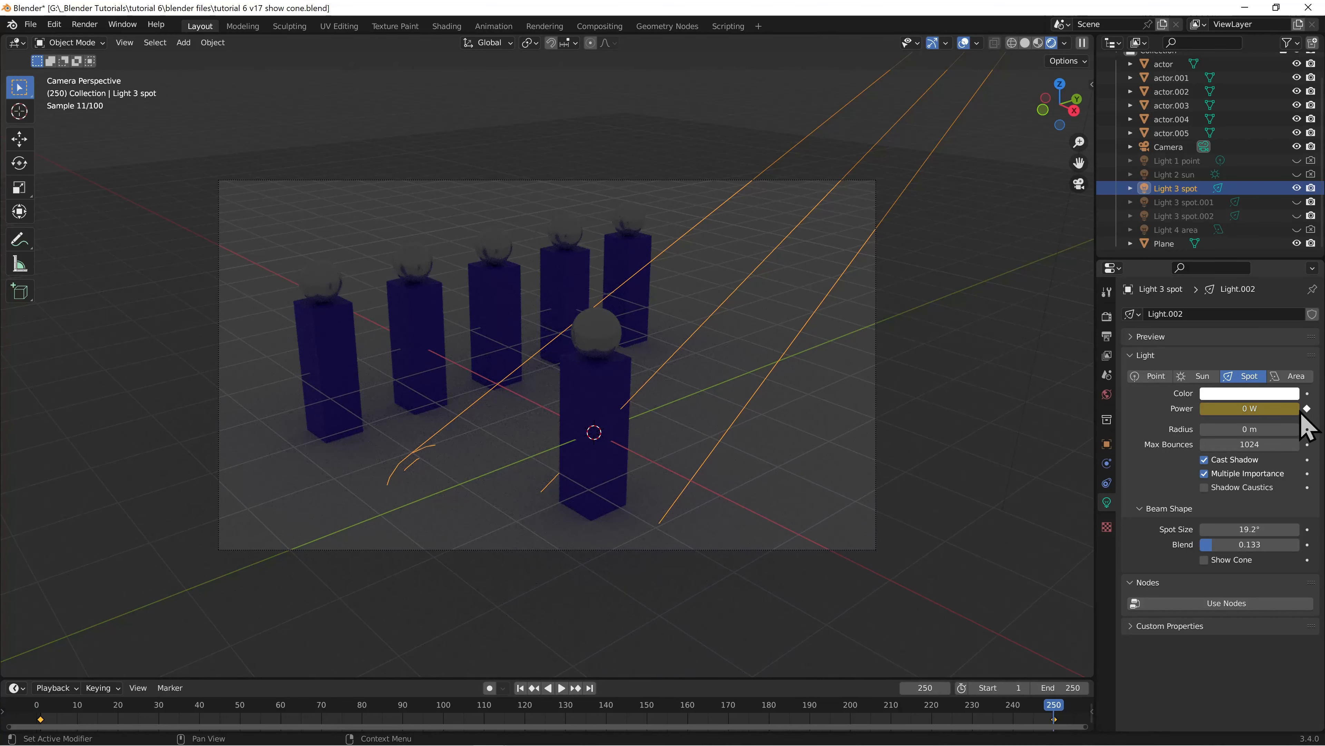
Play and scrub through the power animation from frame 1 to check the fade-out, and return to frame 1
click(520, 688)
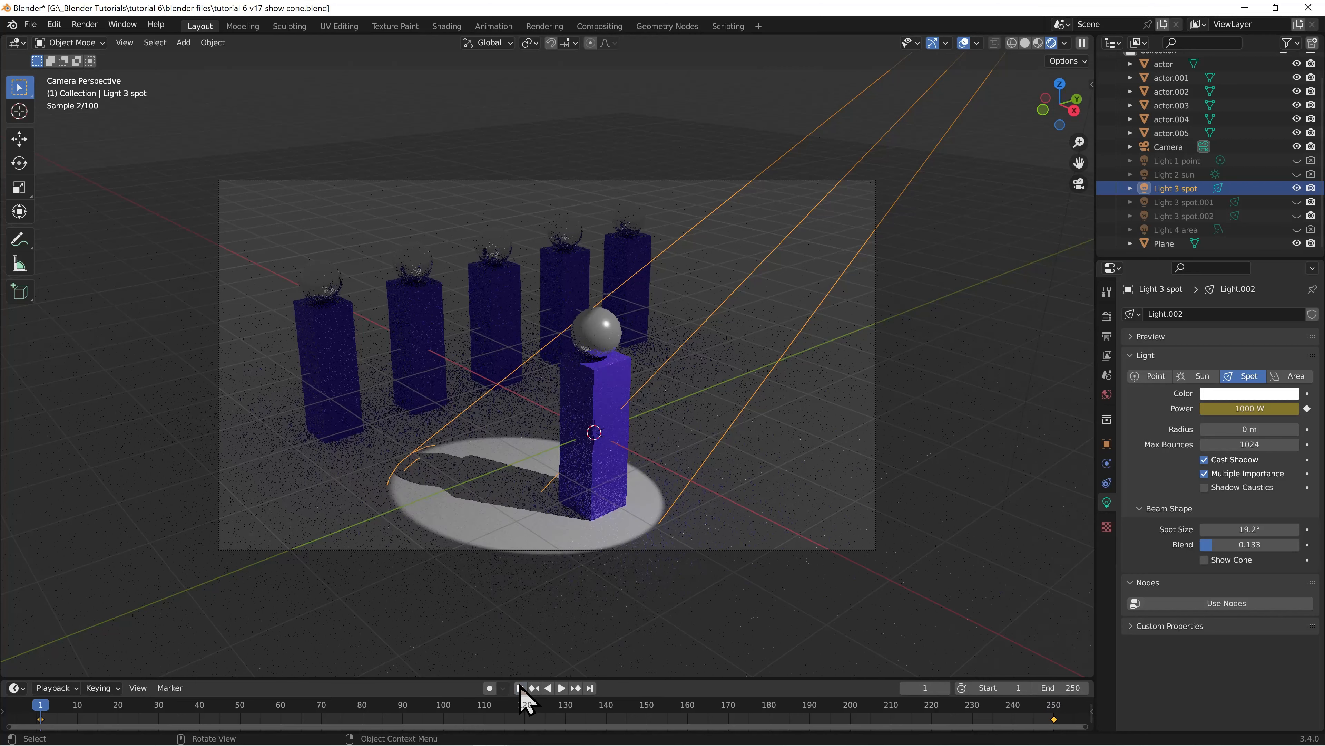
key(space)
drag(127, 711, 978, 716)
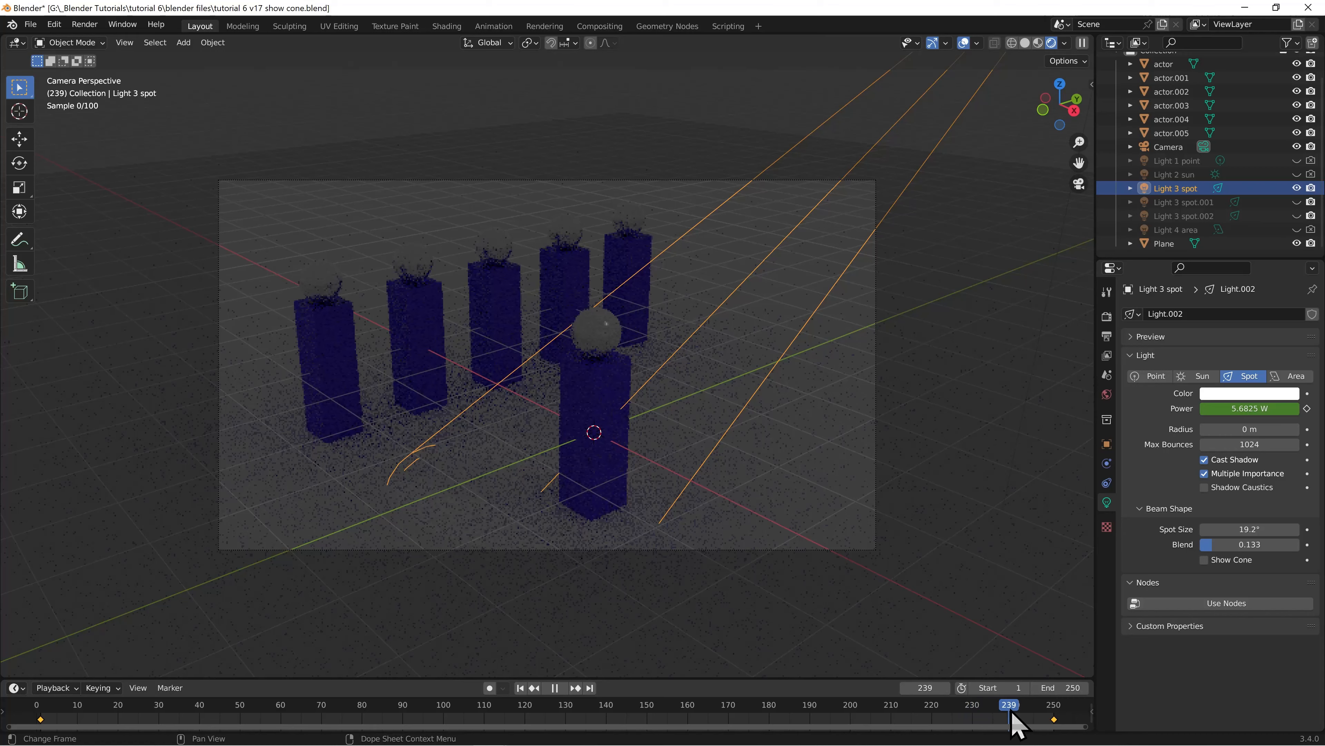
drag(1011, 712, 1001, 712)
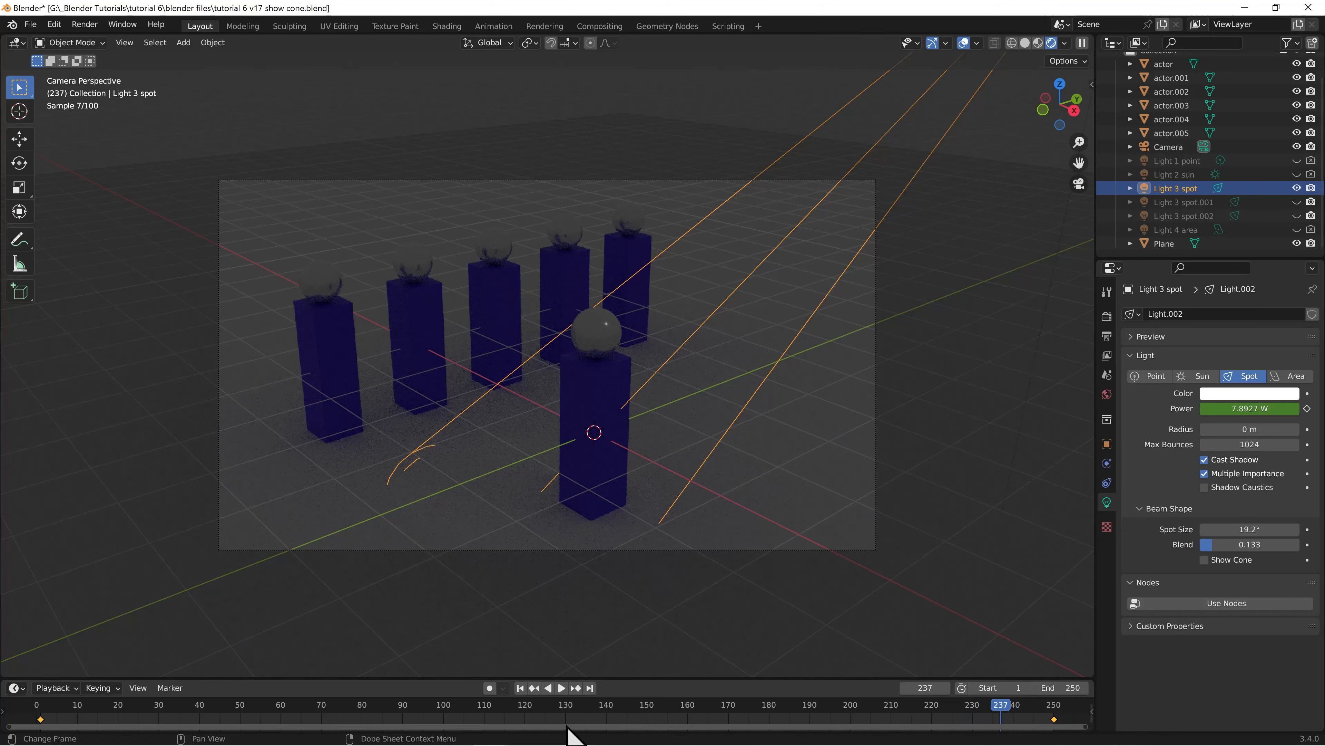
click(521, 687)
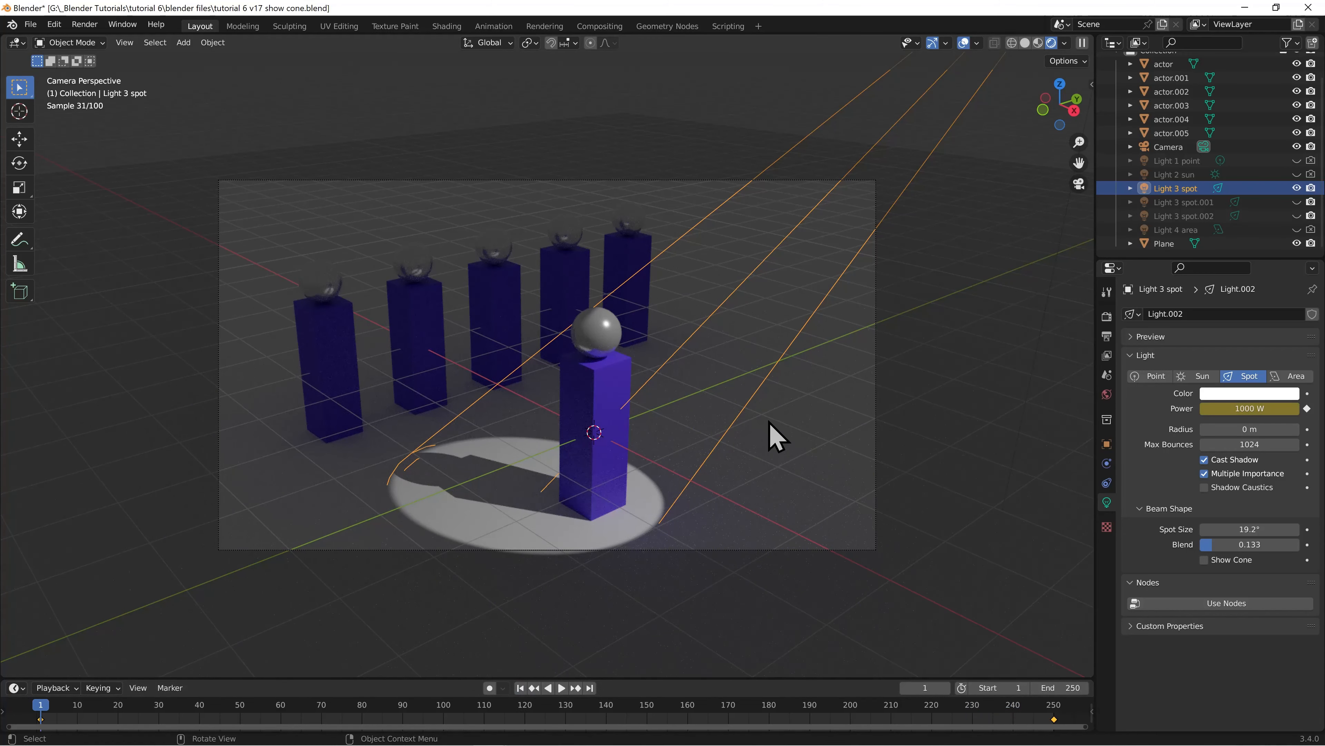
Enable Show Cone for Light 3 spot and inspect its beam from around the scene outside the camera view
middle_drag(782, 404, 831, 452)
scroll(832, 449, down, 5)
middle_drag(686, 474, 710, 466)
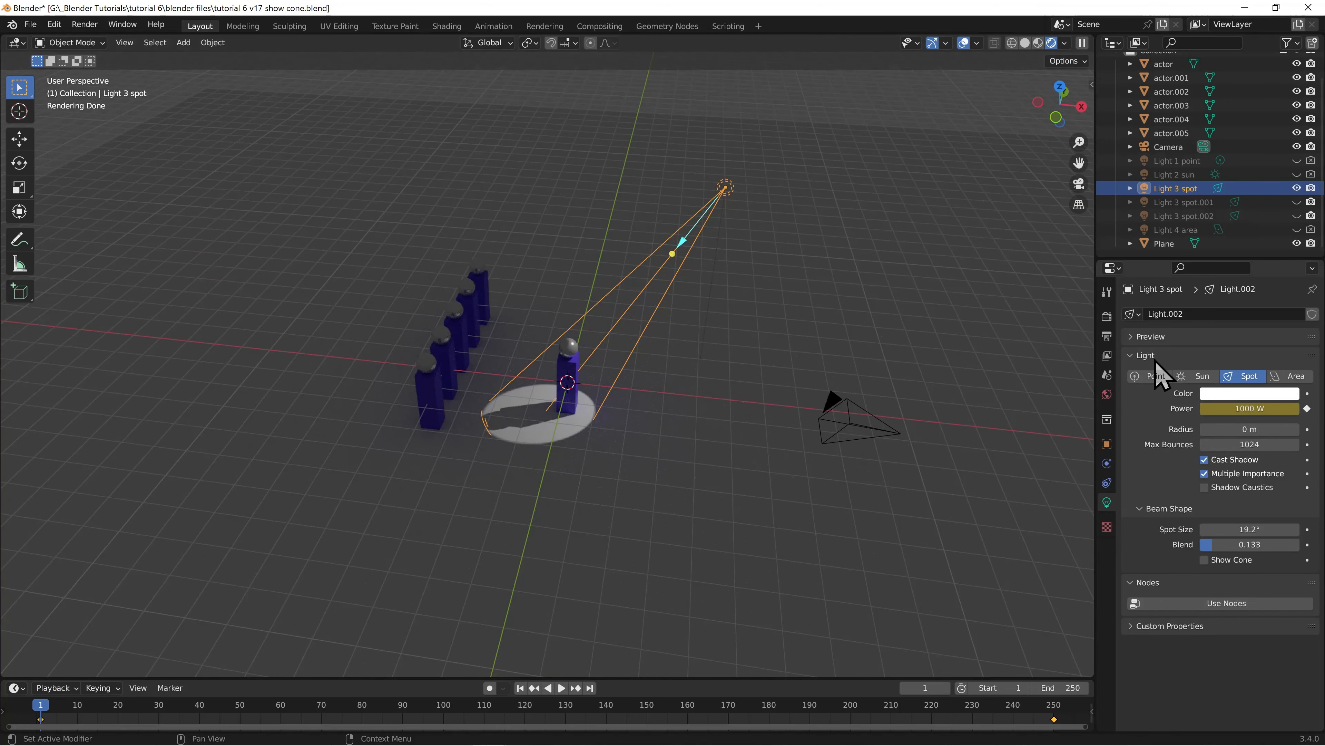
click(1205, 560)
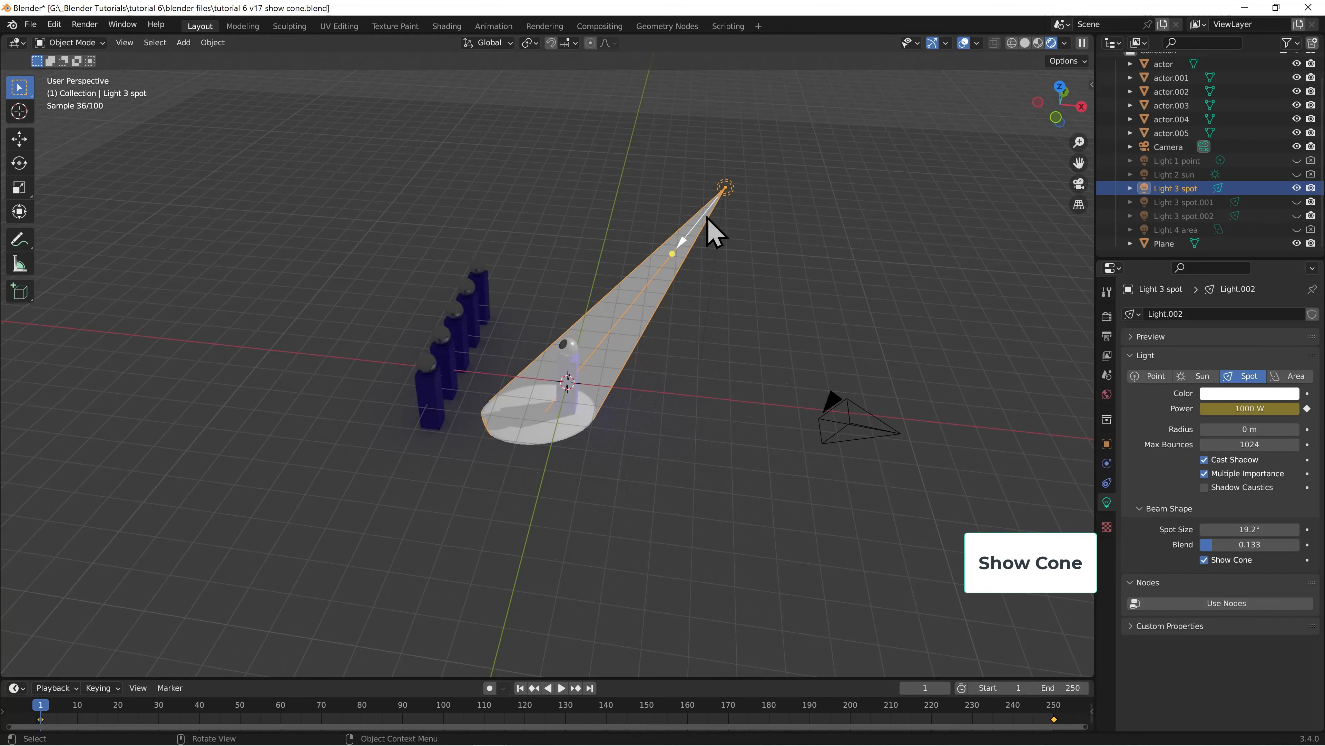
middle_drag(642, 365, 345, 388)
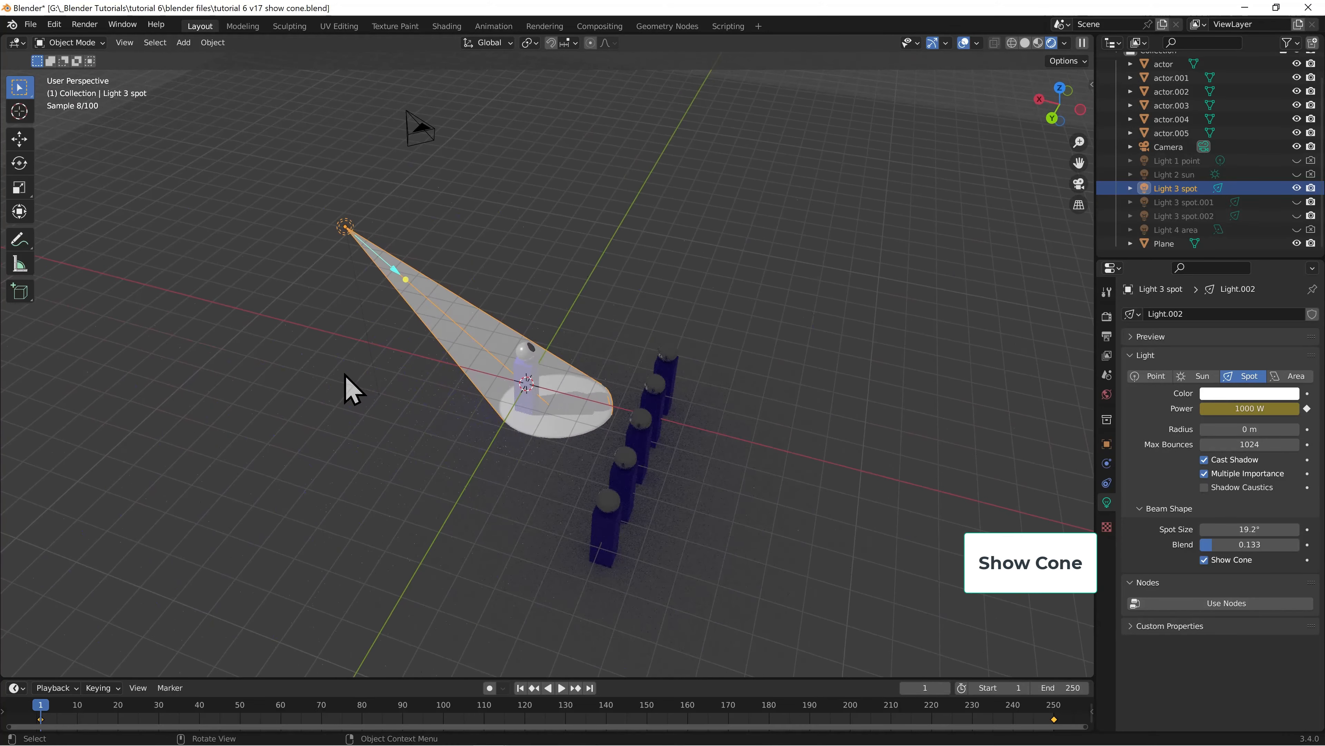
Unhide Light 3 spot.001 and Light 3 spot.002, enable Show Cone for both, and view the three beams from a lower angle
click(1296, 202)
click(1297, 216)
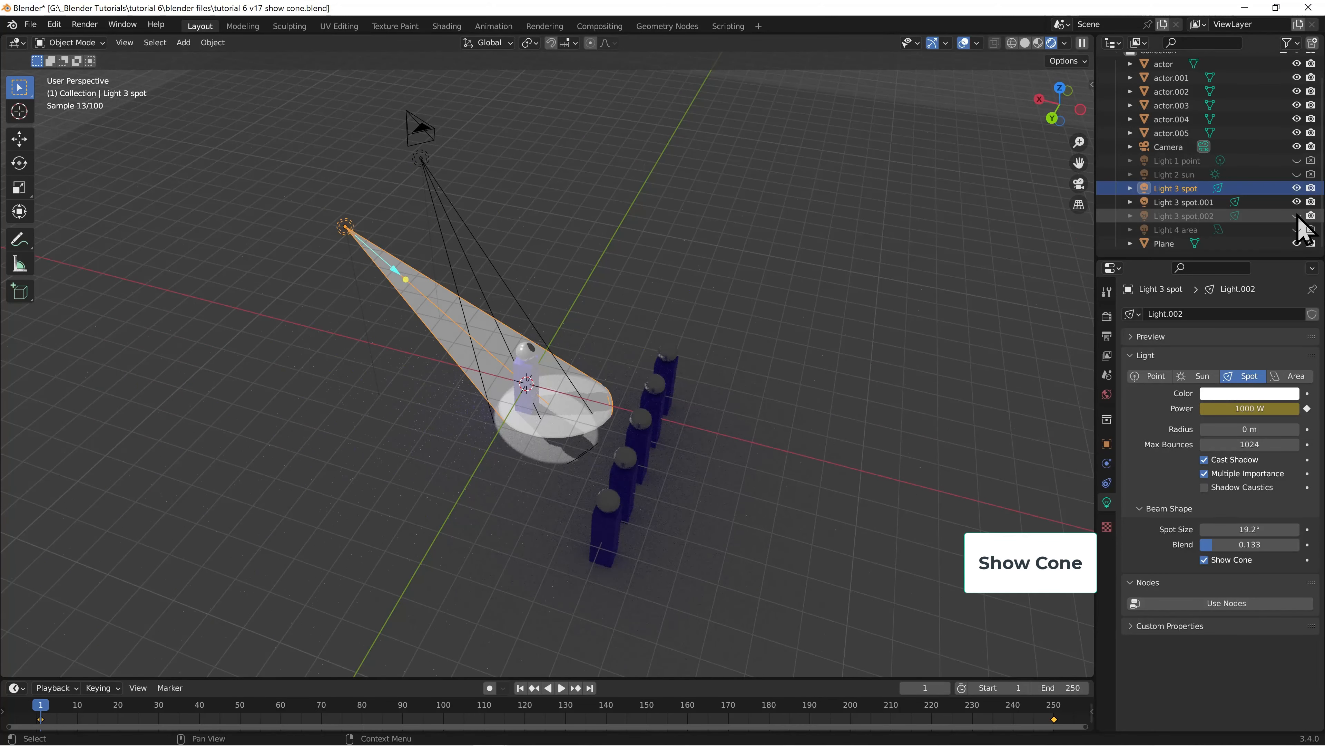
click(1174, 204)
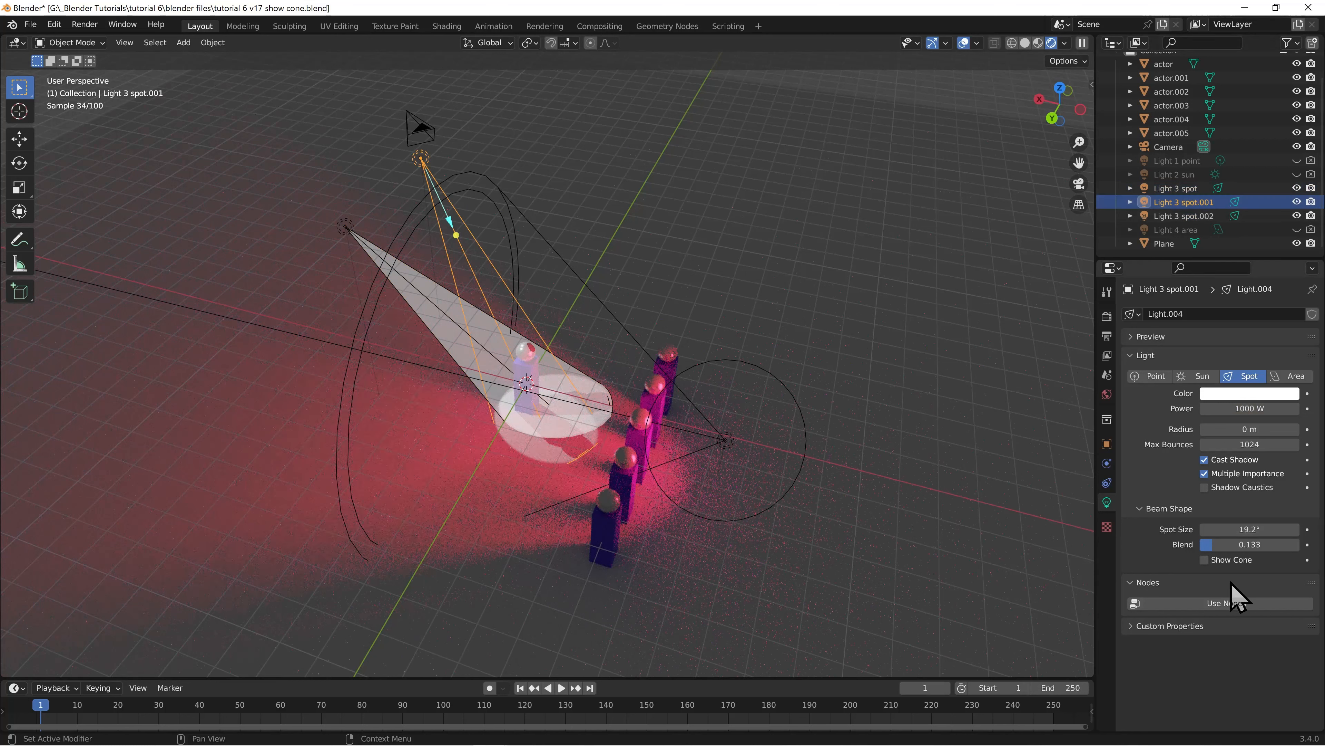
click(1204, 559)
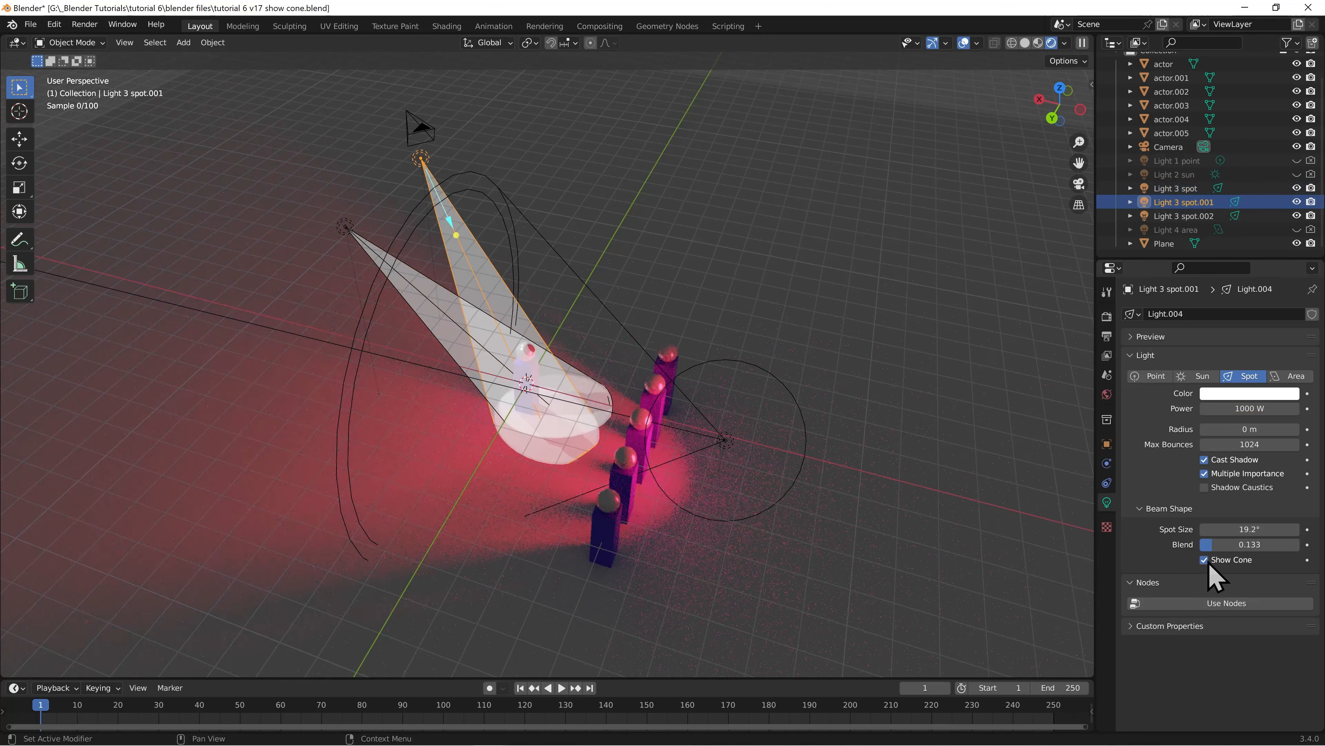
click(1181, 216)
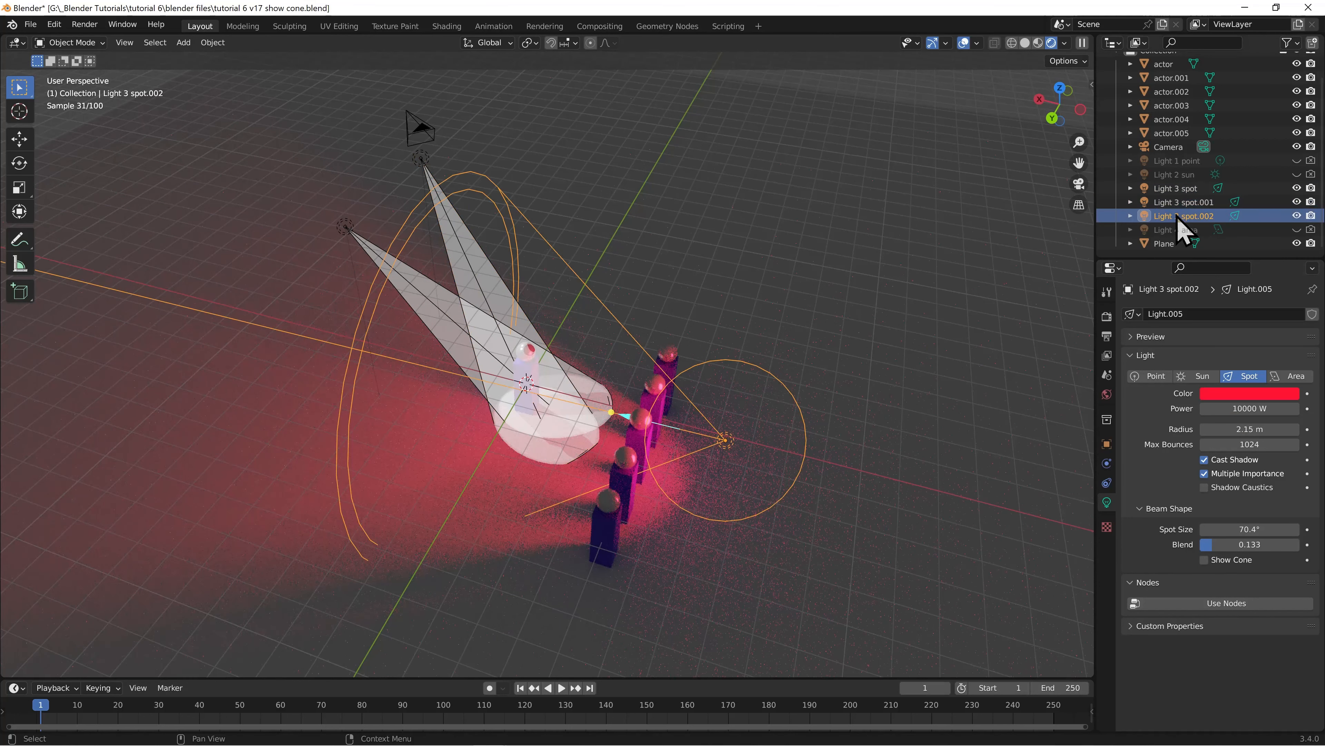
click(1204, 559)
middle_drag(814, 325, 794, 287)
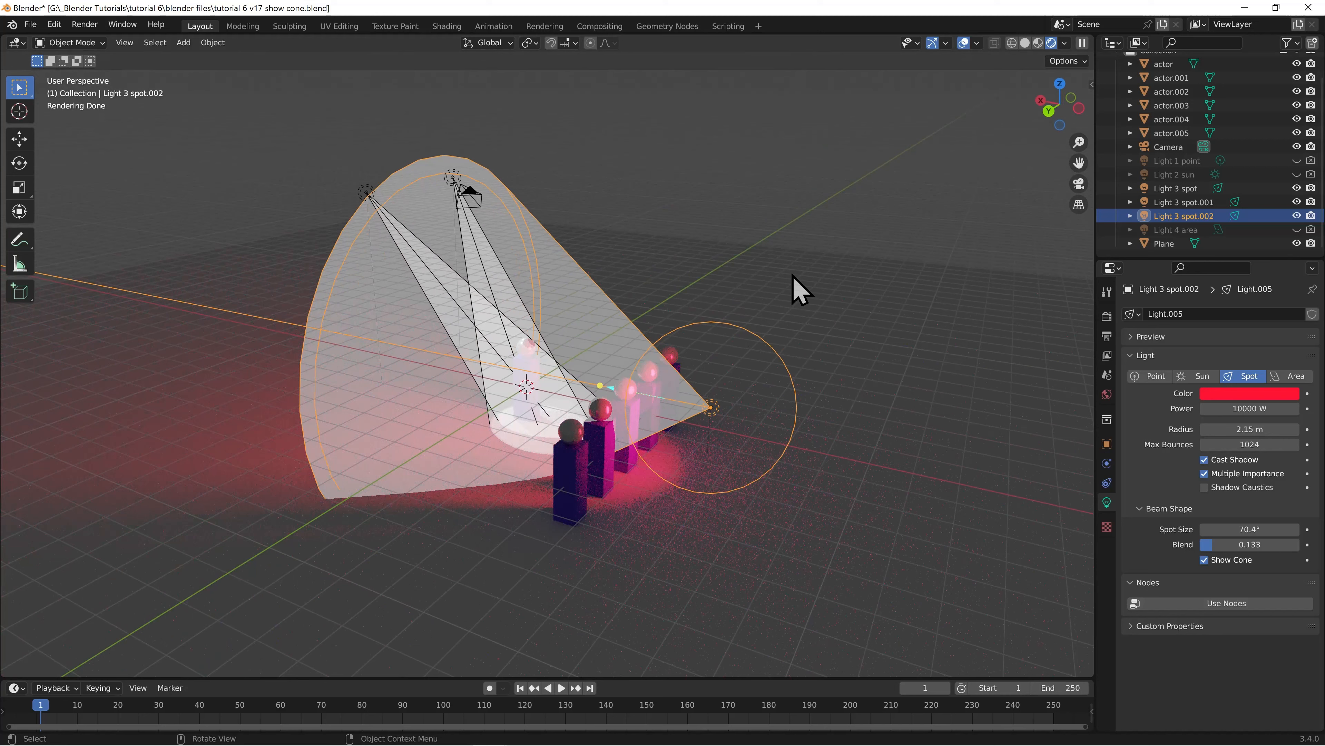
Hide Light 3 spot.002 and Light 3 spot.001 again and select Light 3 spot with only its cone showing
click(1296, 216)
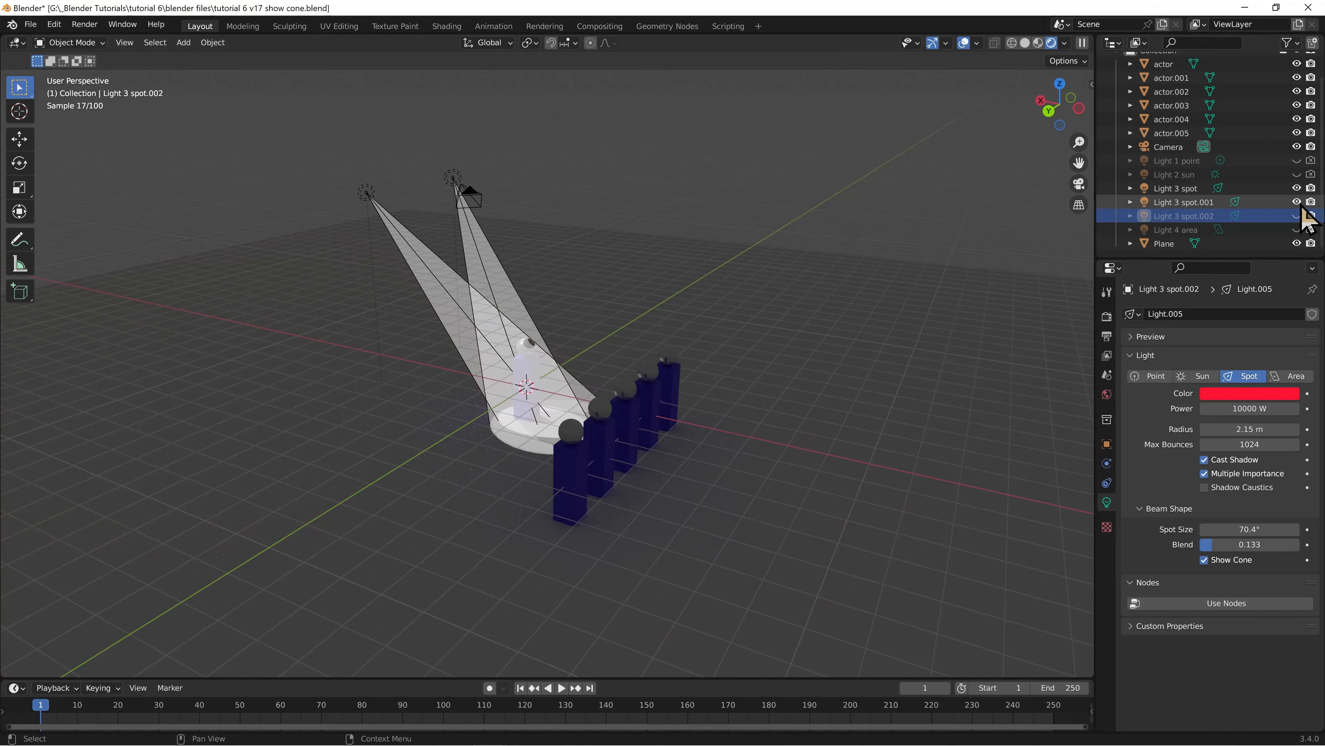
click(1296, 201)
click(1178, 189)
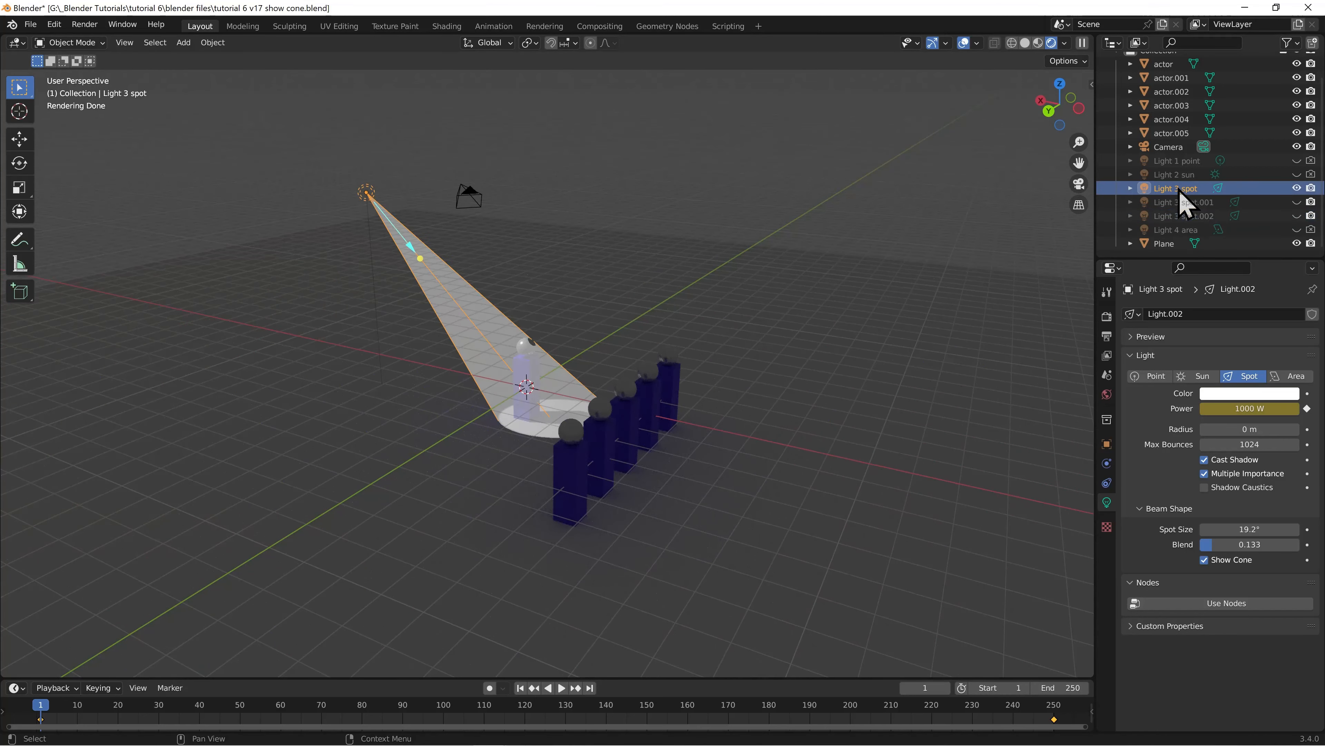
middle_drag(748, 299, 766, 298)
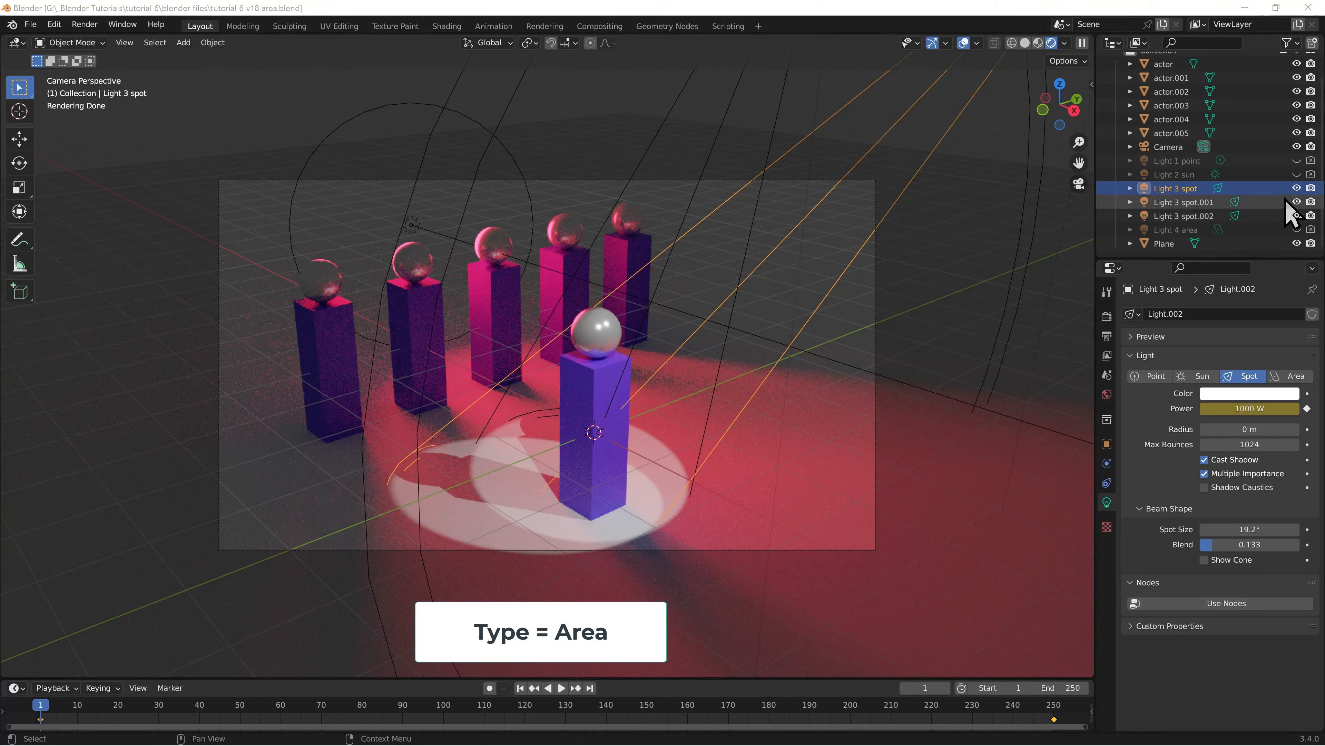
Hide all three Light 3 spots in the viewport and render, and unhide and select Light 4 area
drag(1296, 189, 1302, 216)
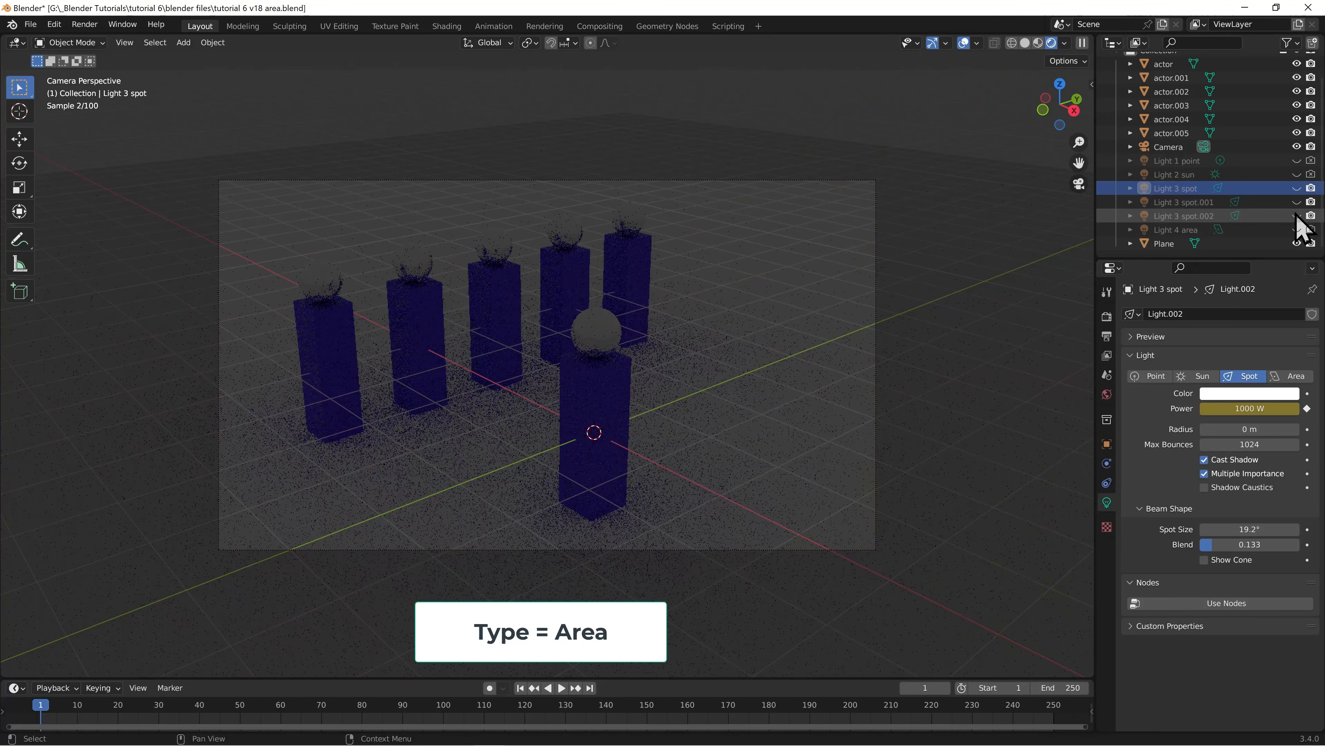
drag(1311, 188, 1310, 215)
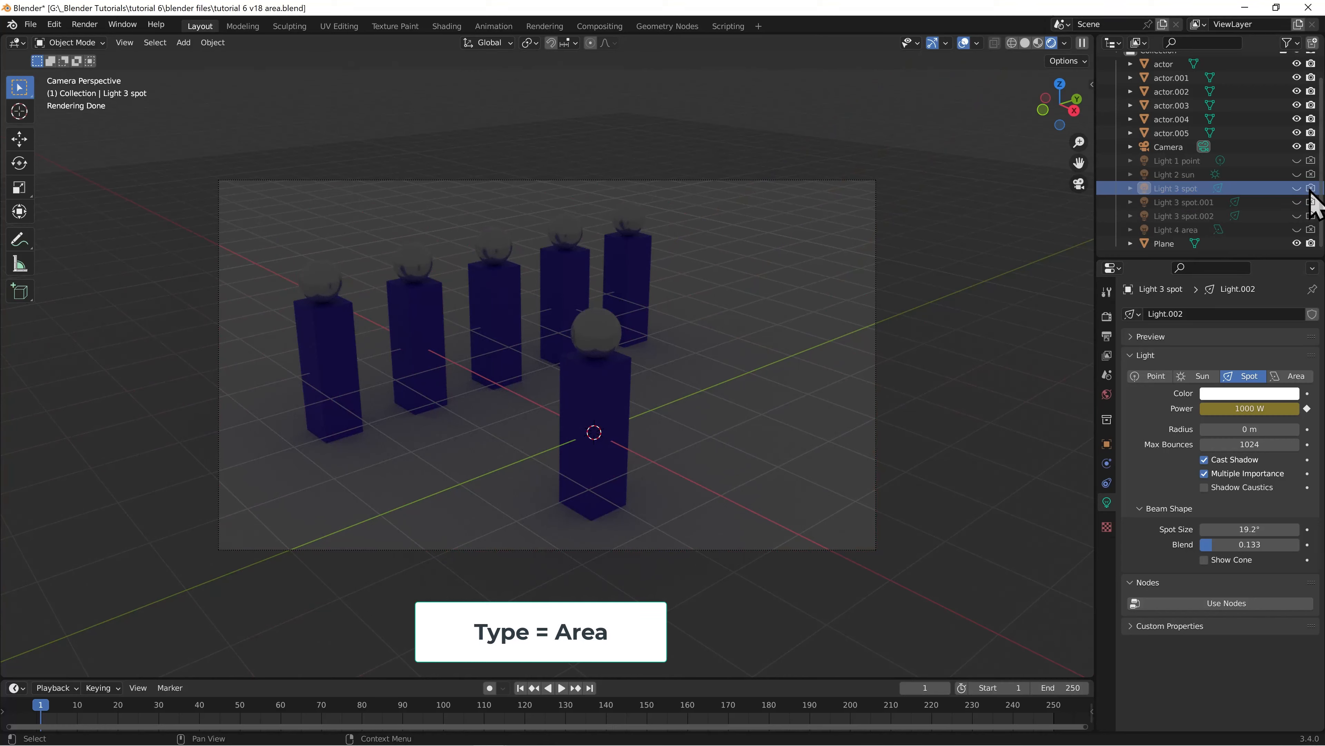
click(1296, 230)
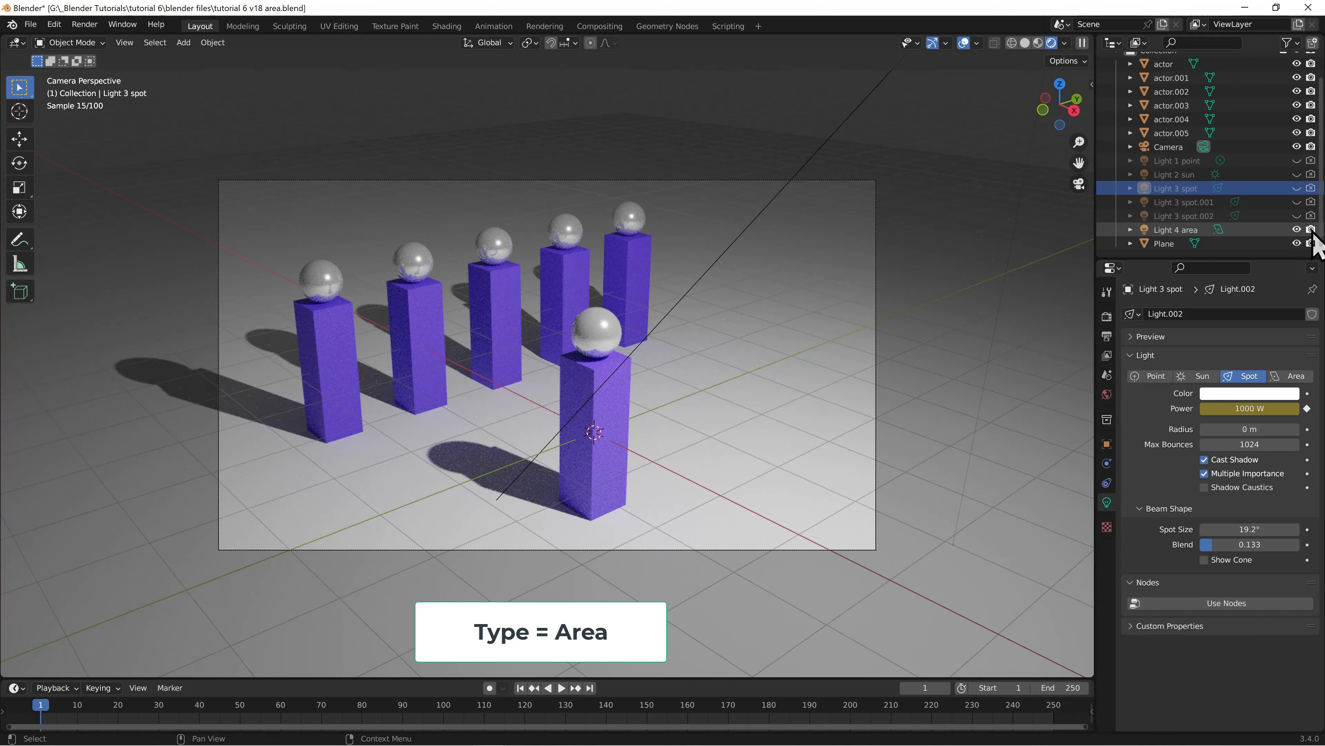
click(1161, 233)
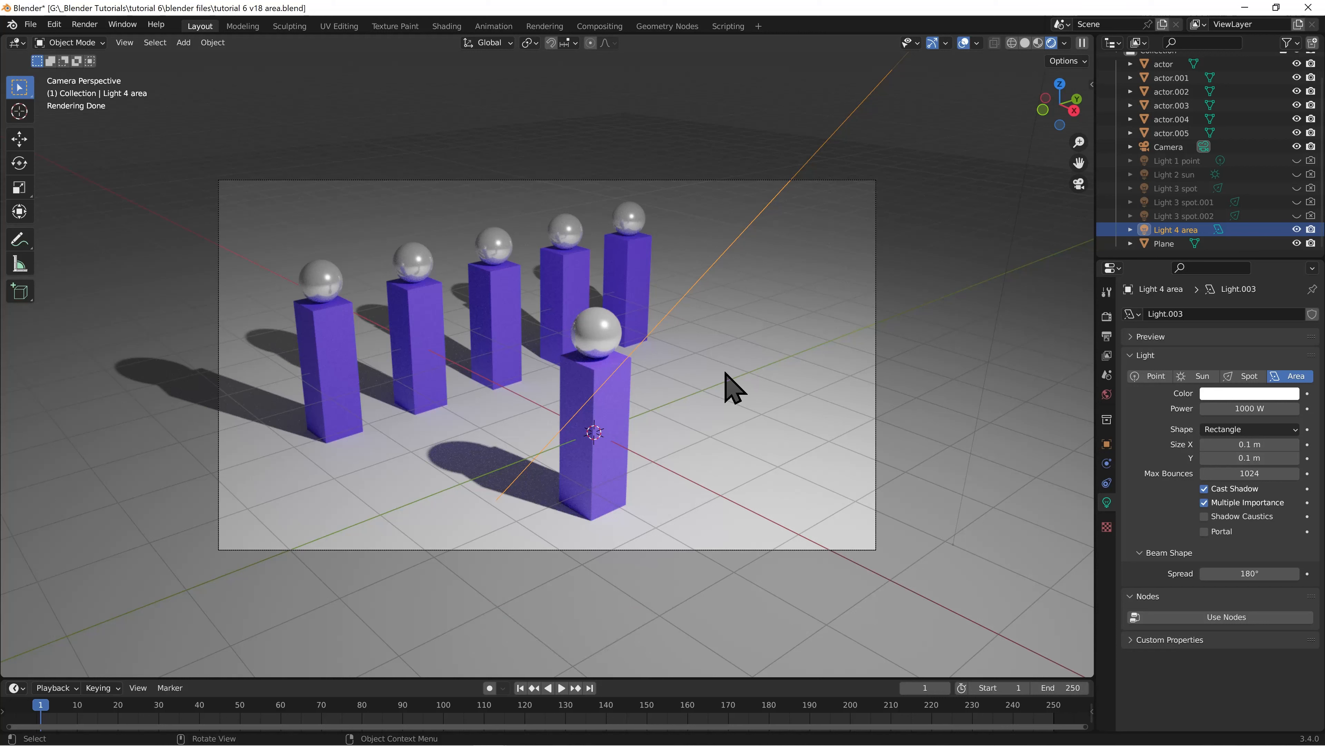
From the top view, move Light 4 area about 6 m along negative X, between the front actor and the back row
key(KP_7)
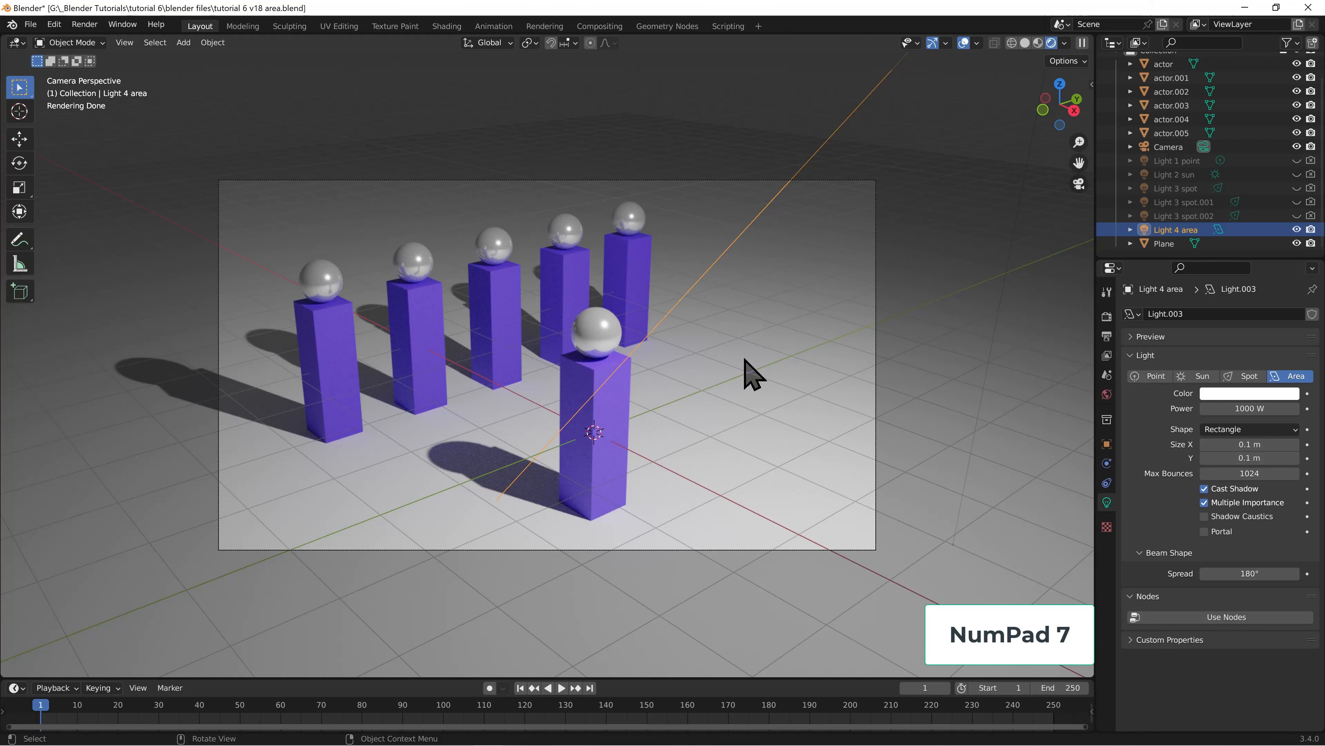
key(KP_7)
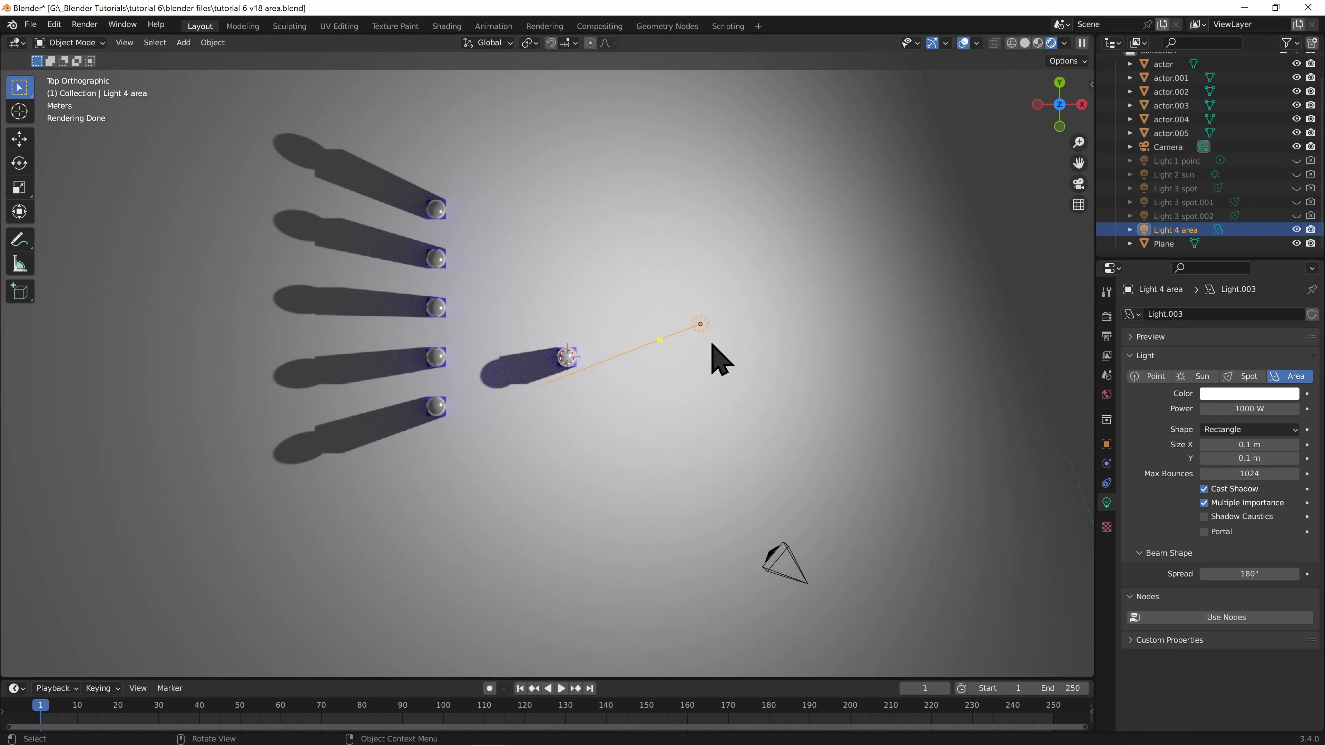
key(g)
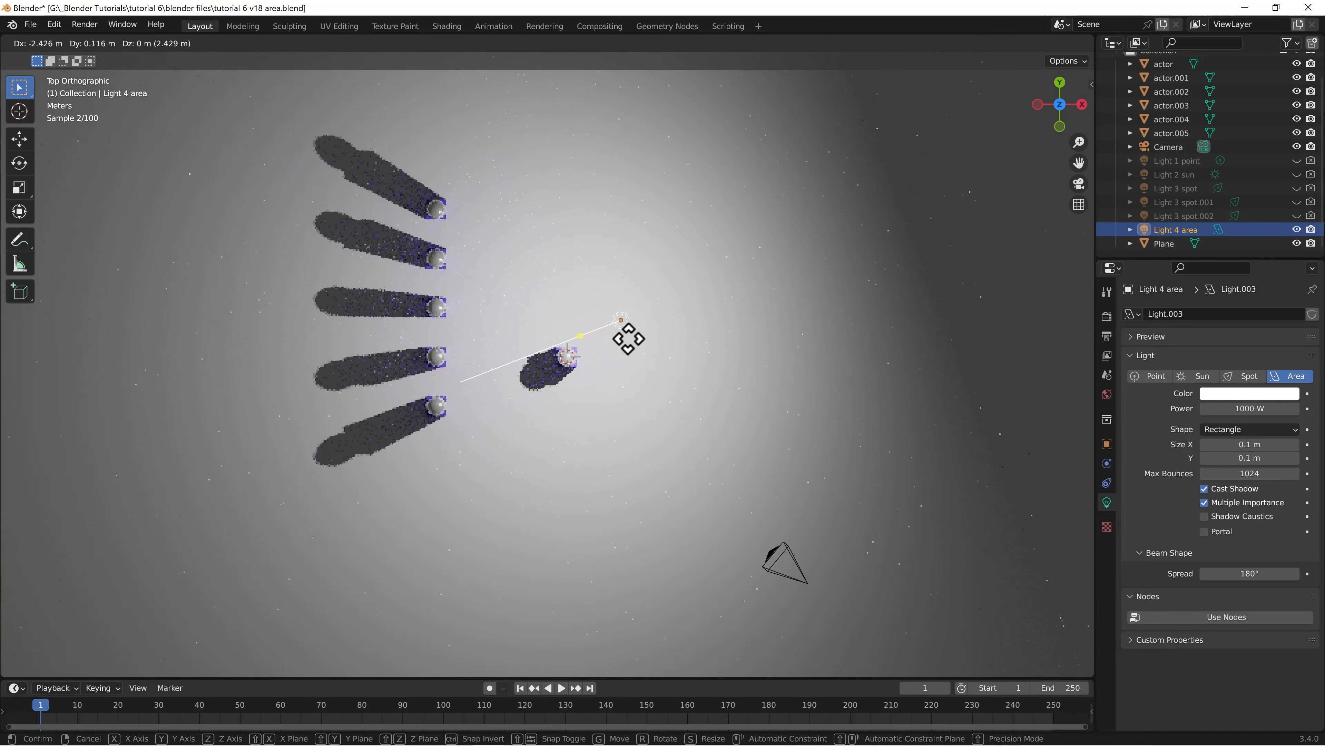
click(516, 333)
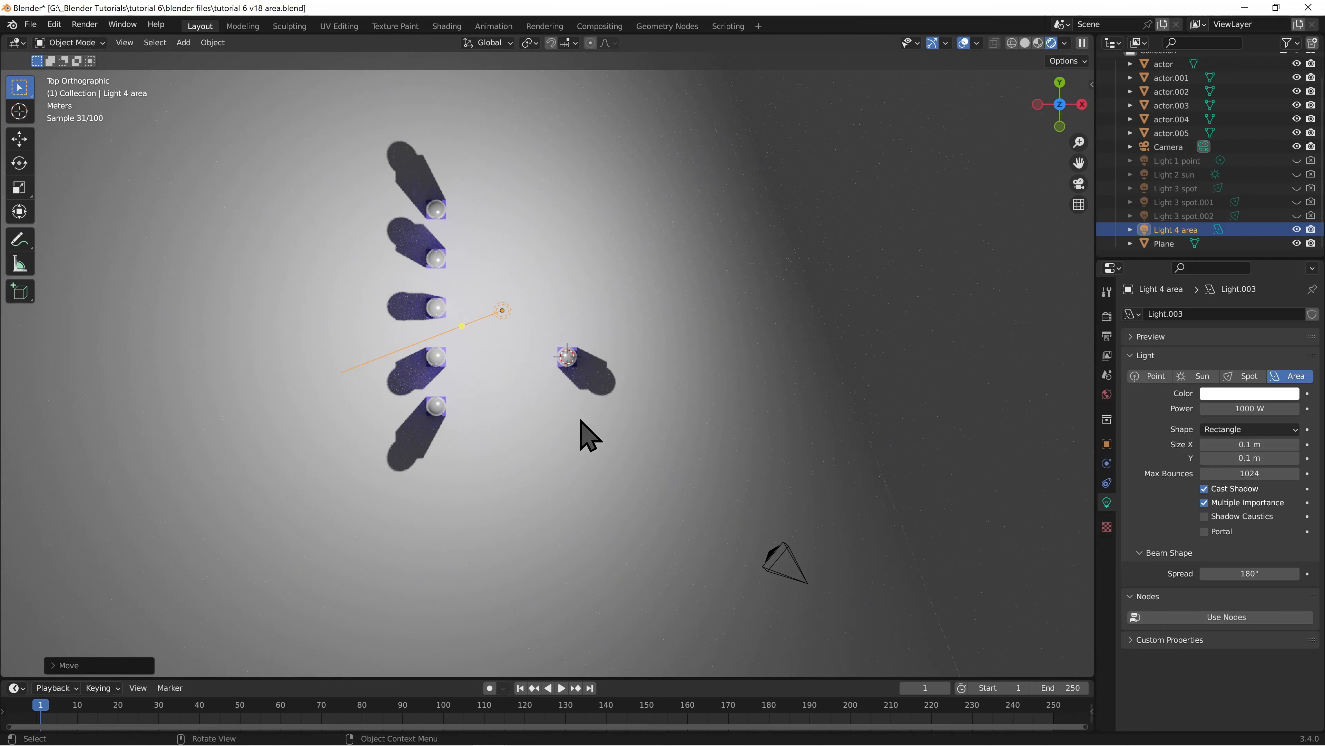
Rotate Light 4 area in the front and right views until its beam points straight down
key(KP_1)
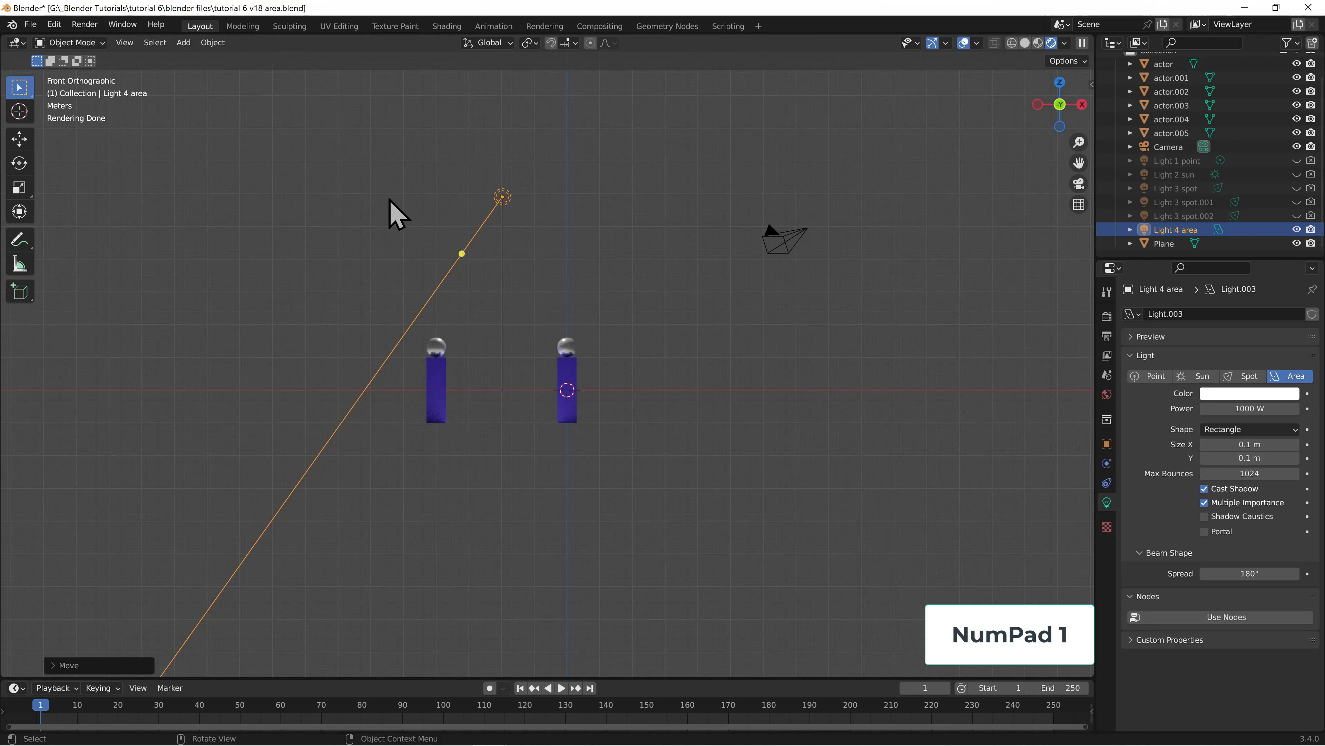
key(r)
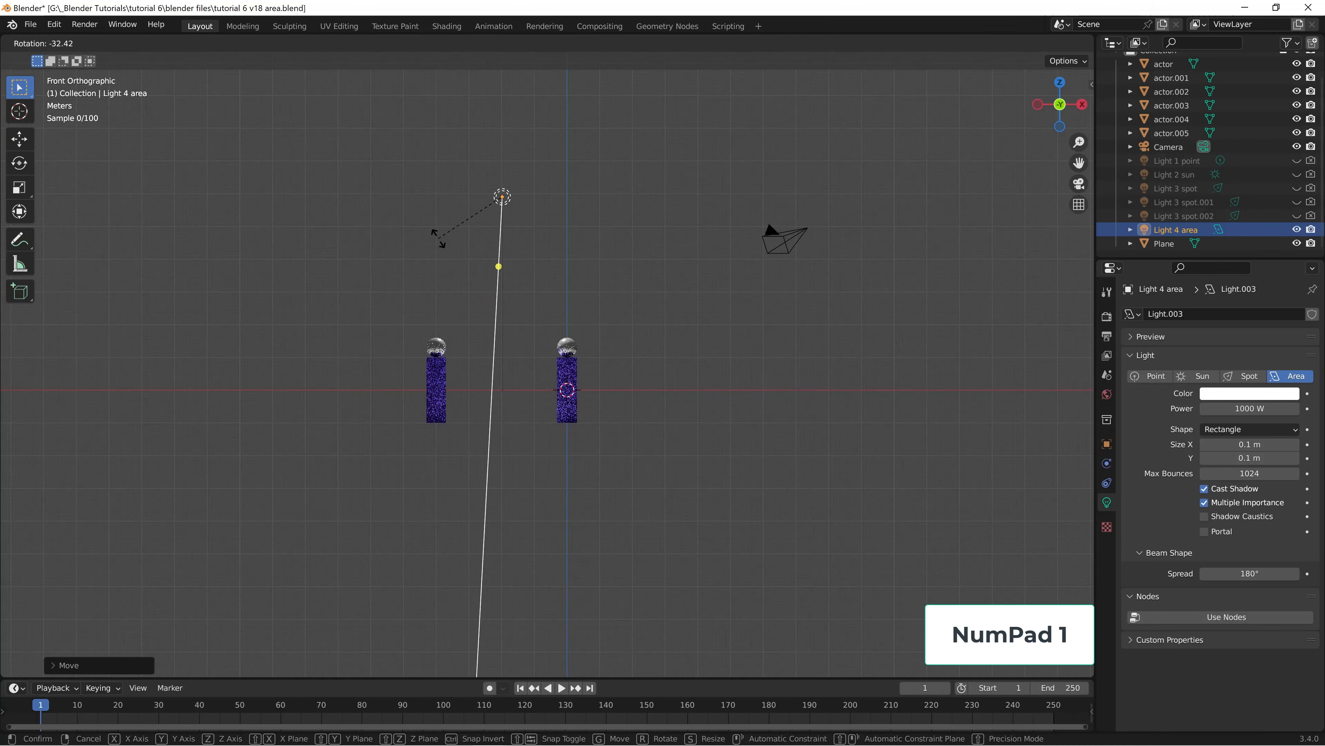
click(444, 240)
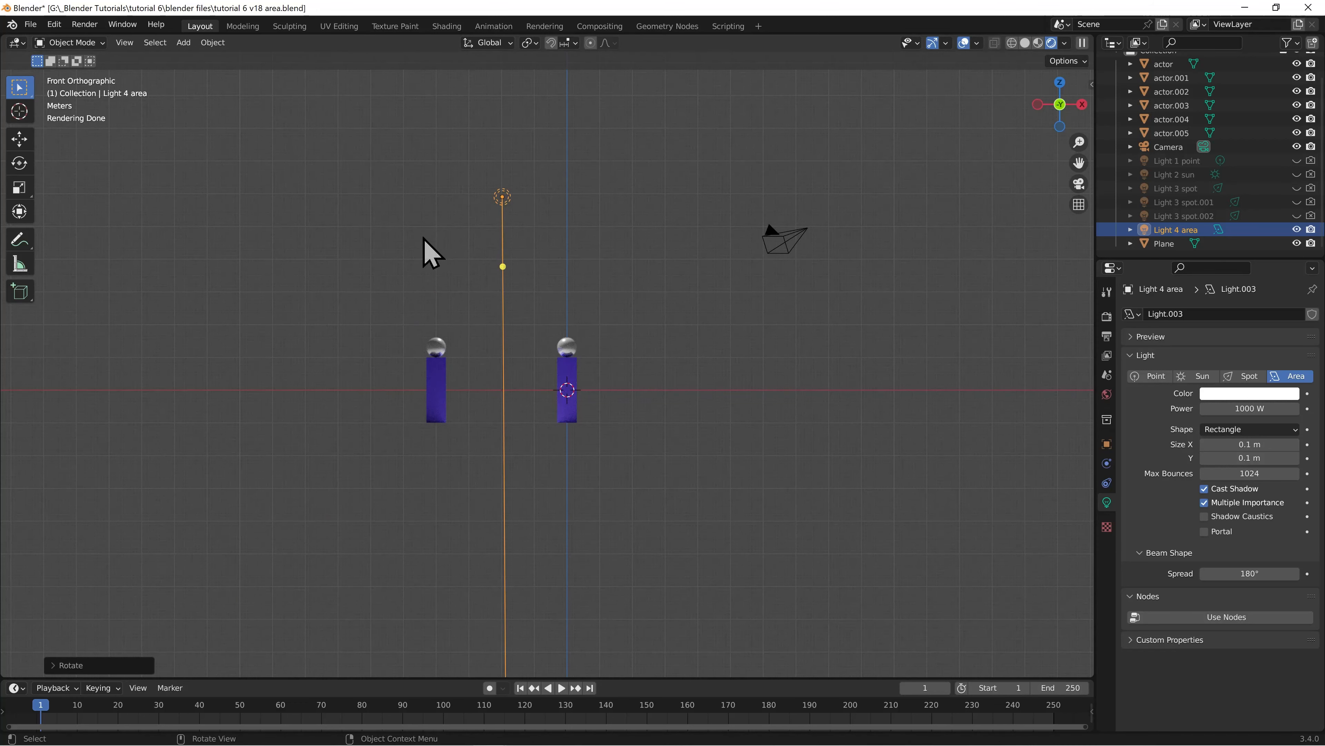
key(KP_3)
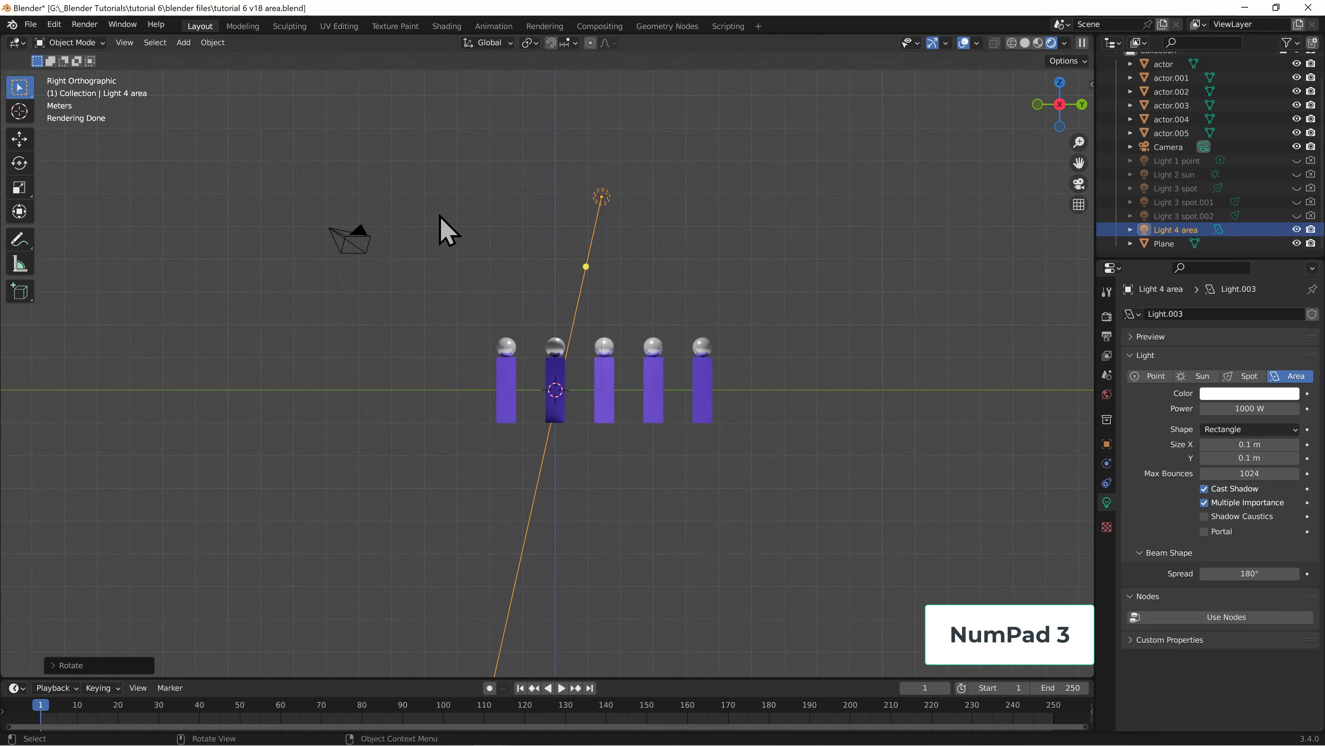
key(r)
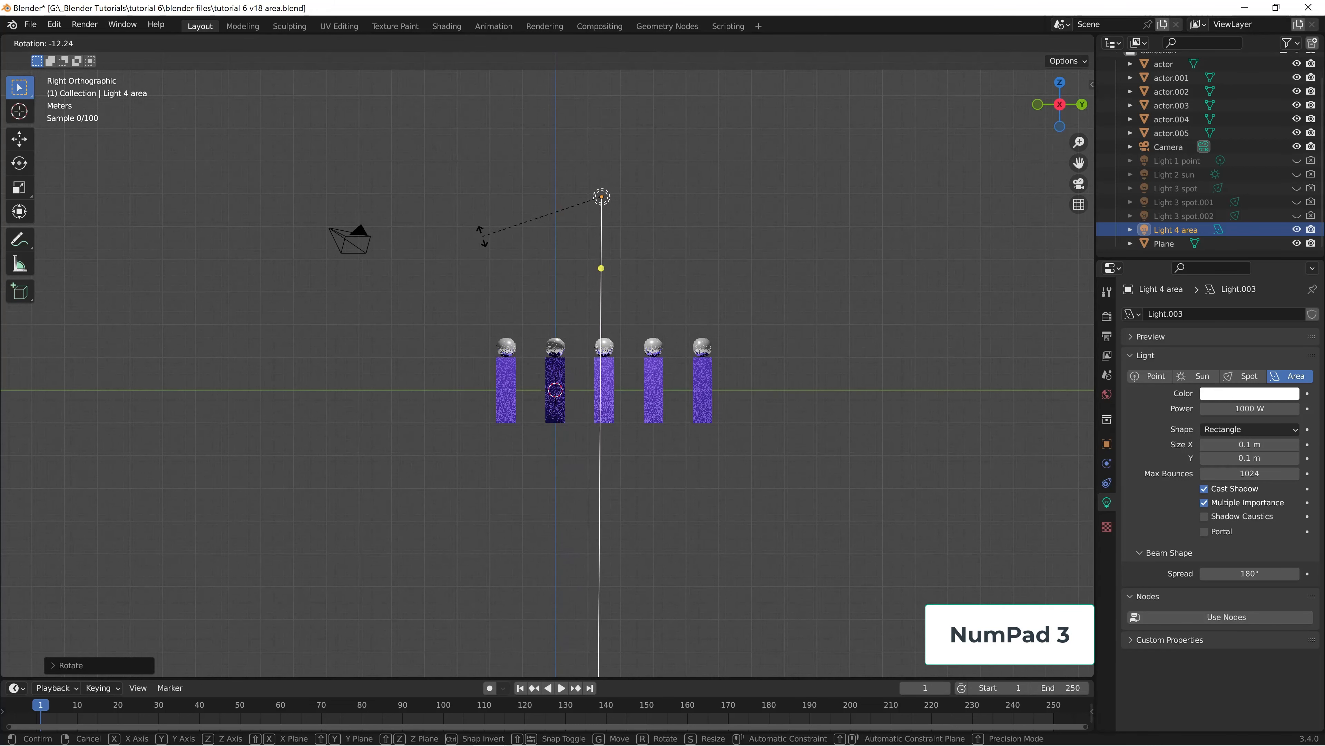
click(484, 243)
Set Light 4 area's beam spread to 40° and its rectangle size to about 5.11 m in X and 2.67 m in Y
middle_drag(782, 312, 730, 410)
scroll(802, 389, down, 2)
scroll(777, 387, down, 3)
scroll(715, 417, up, 1)
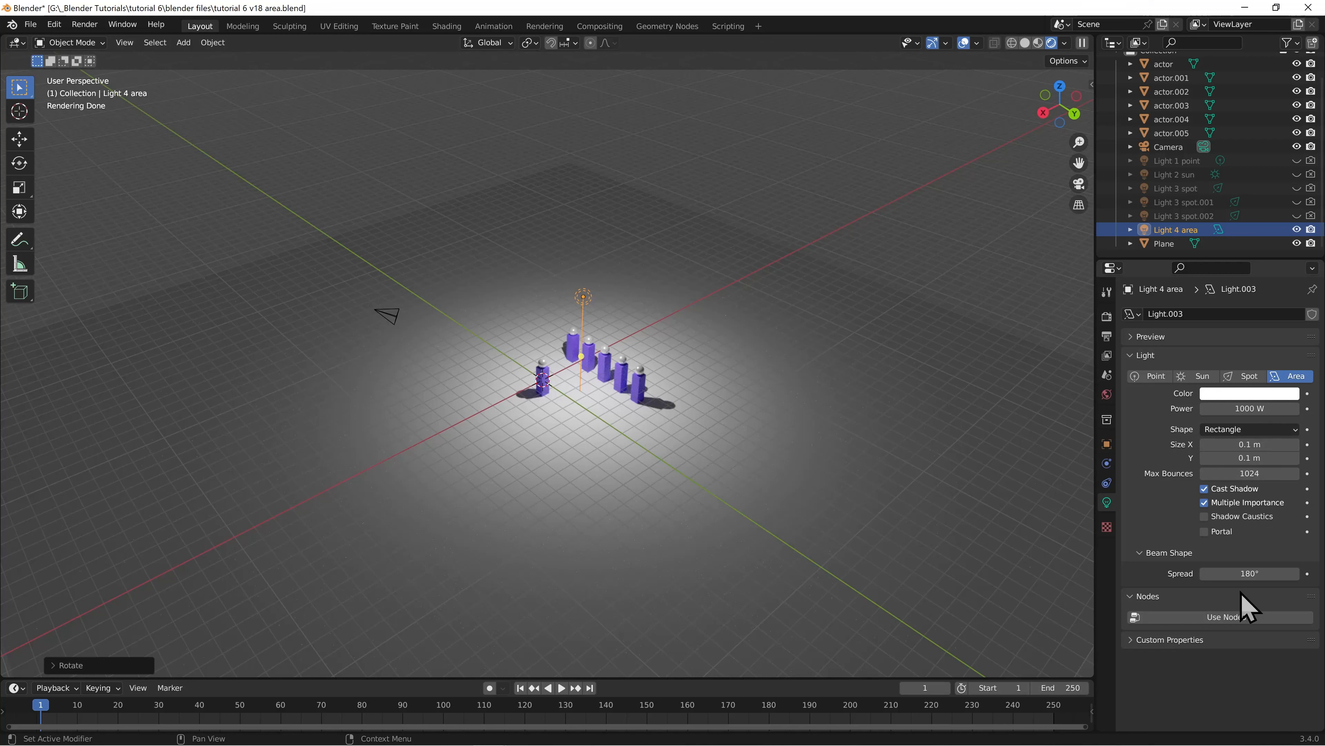
click(1258, 573)
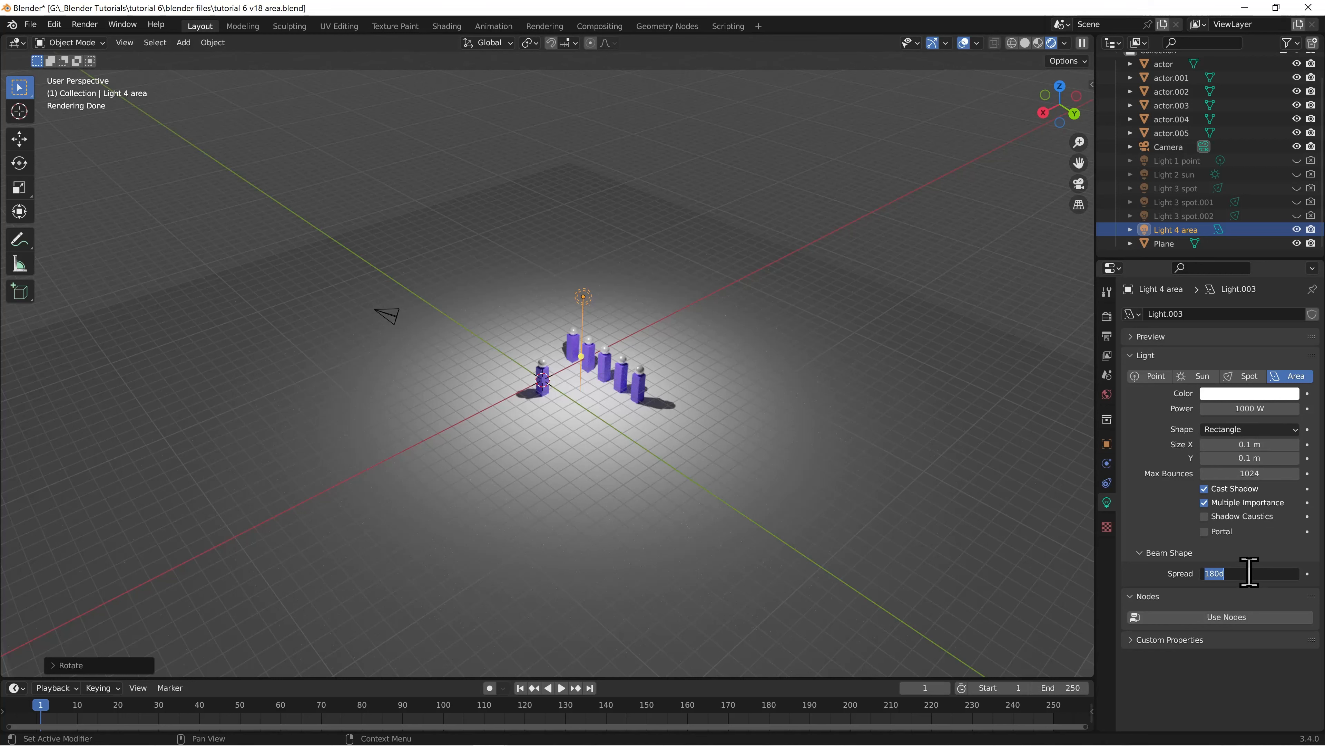
text(40)
key(Return)
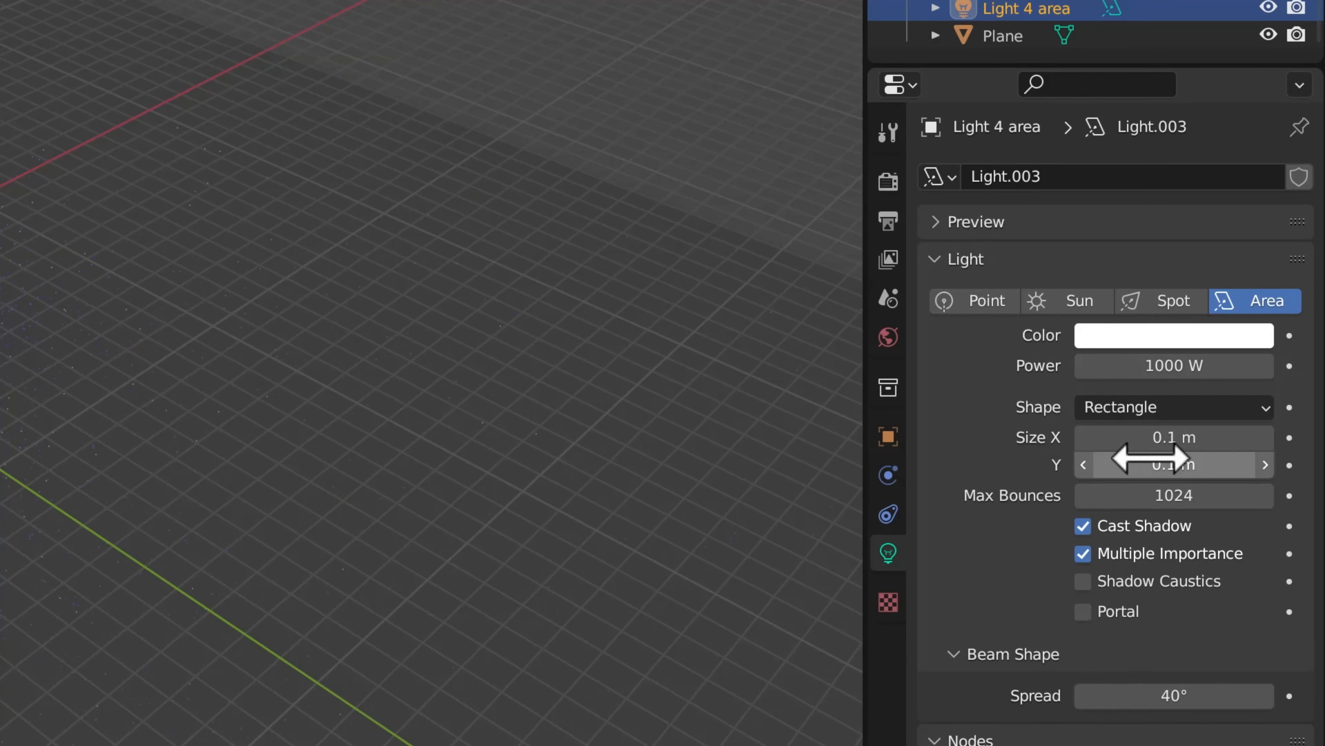
drag(1149, 440, 1273, 457)
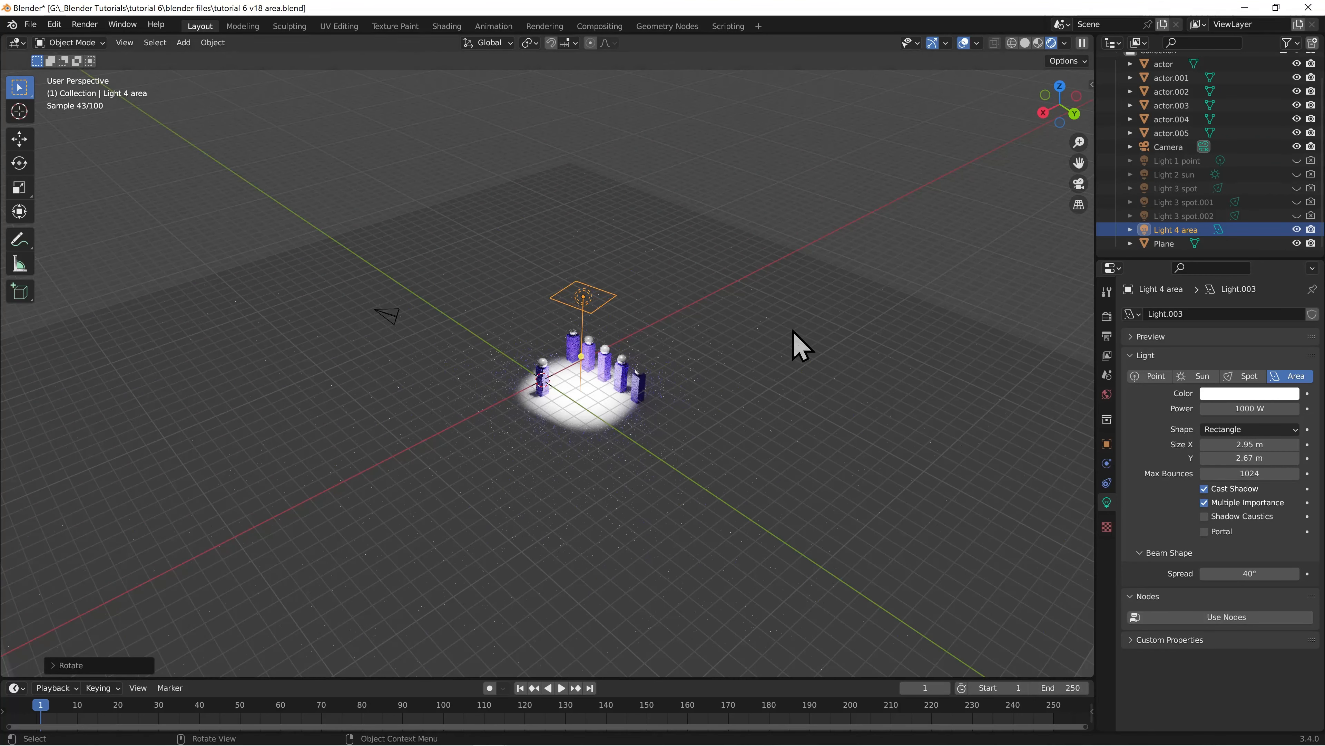
drag(1216, 444, 1249, 444)
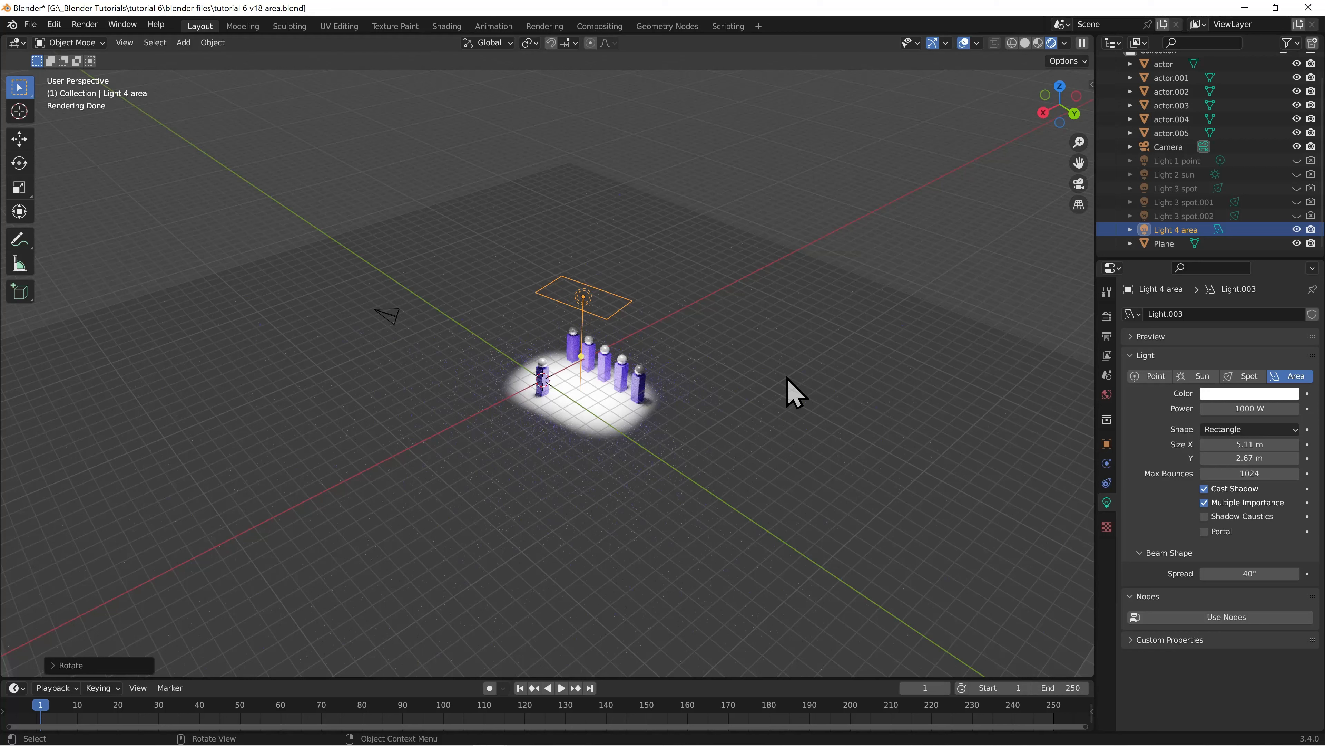
Try the Square and Disk shapes for Light 4 area
click(1245, 429)
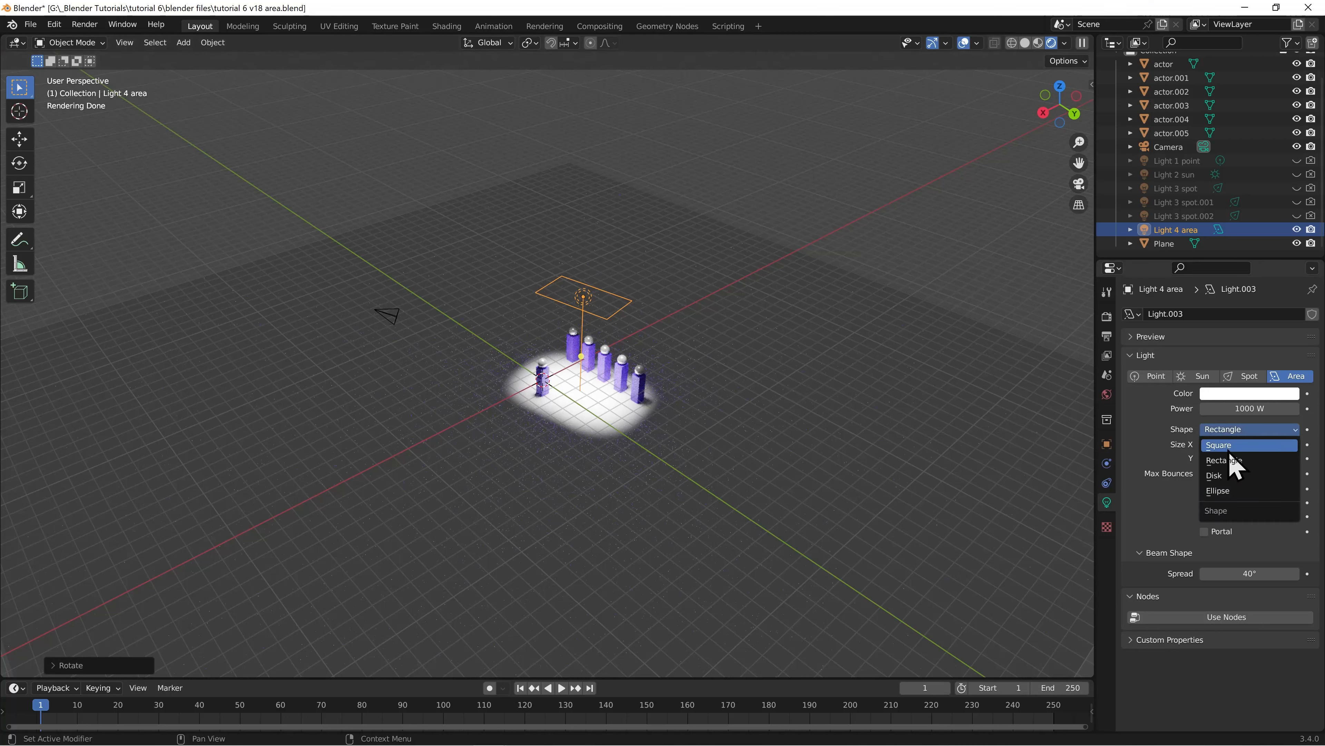
click(1228, 445)
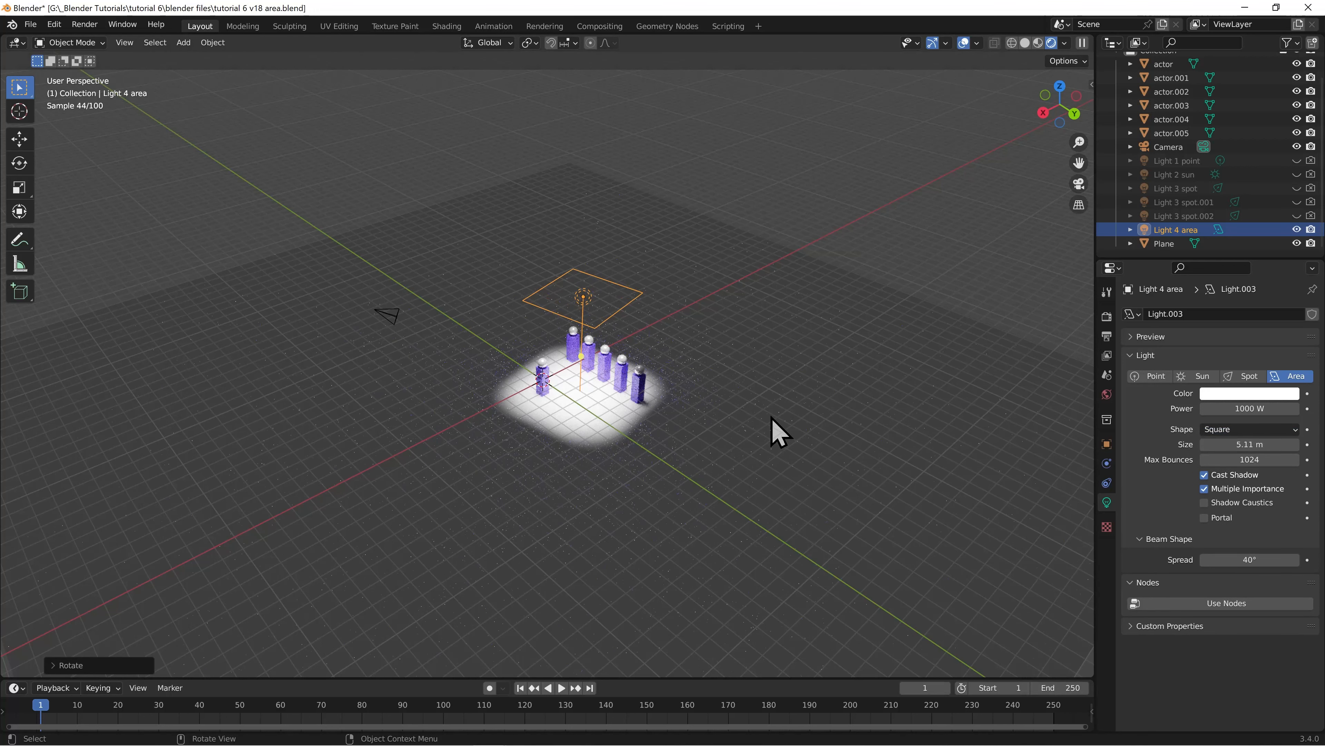
click(1220, 431)
click(1226, 476)
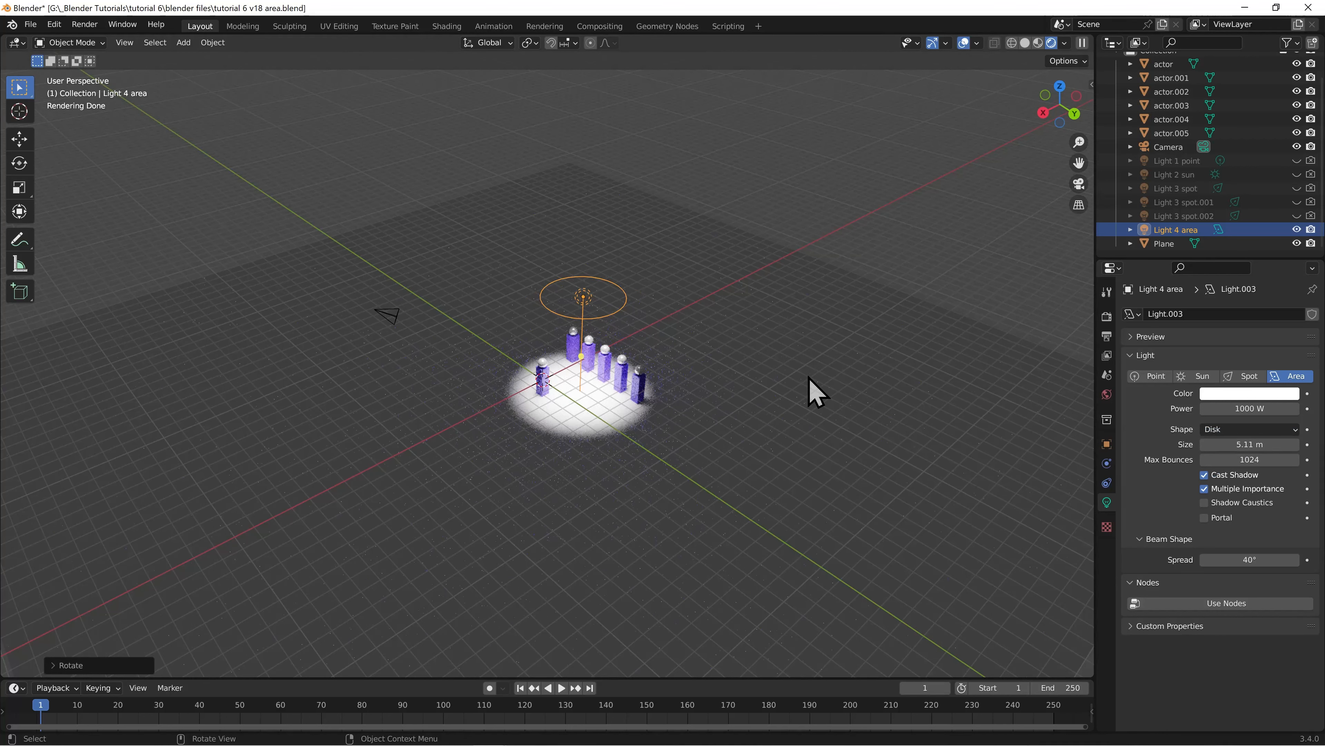
Change Light 4 area's shape to Ellipse and increase its Size X to about 11.1 m
click(1226, 433)
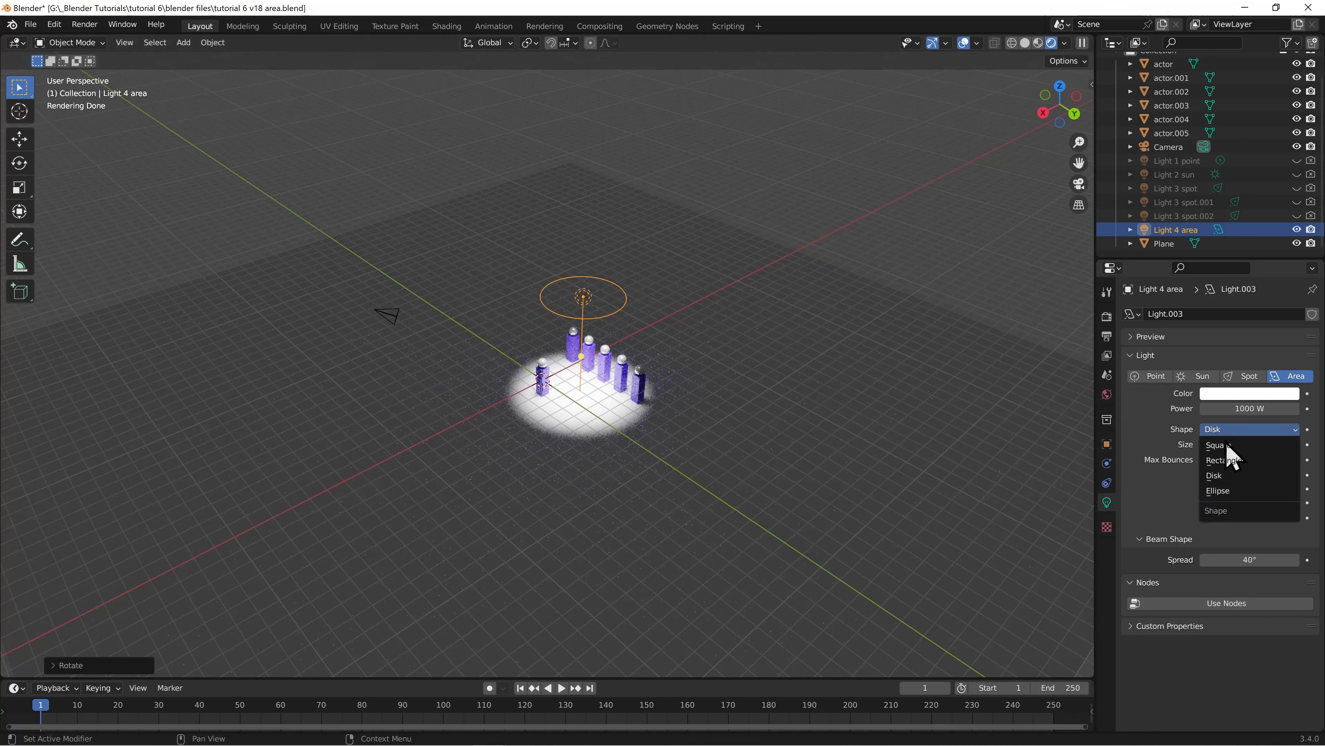
click(1230, 496)
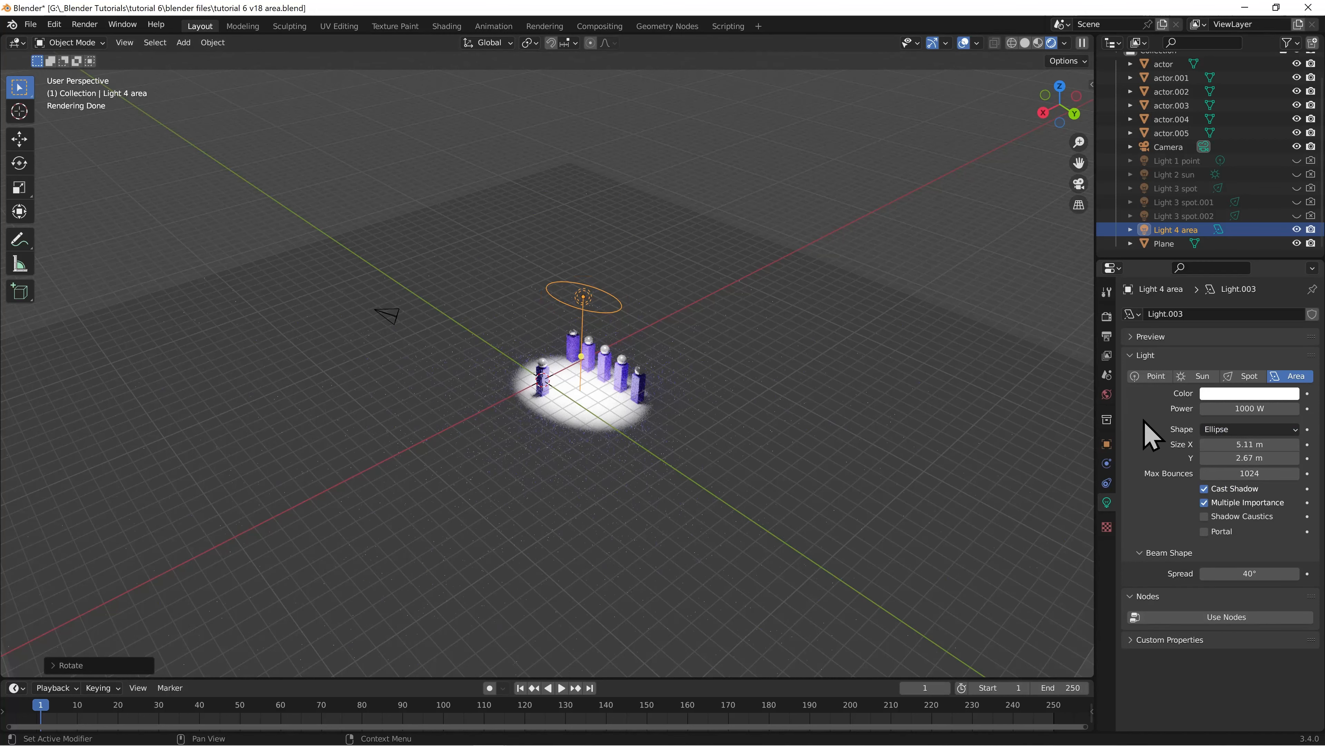
drag(1273, 444, 1324, 444)
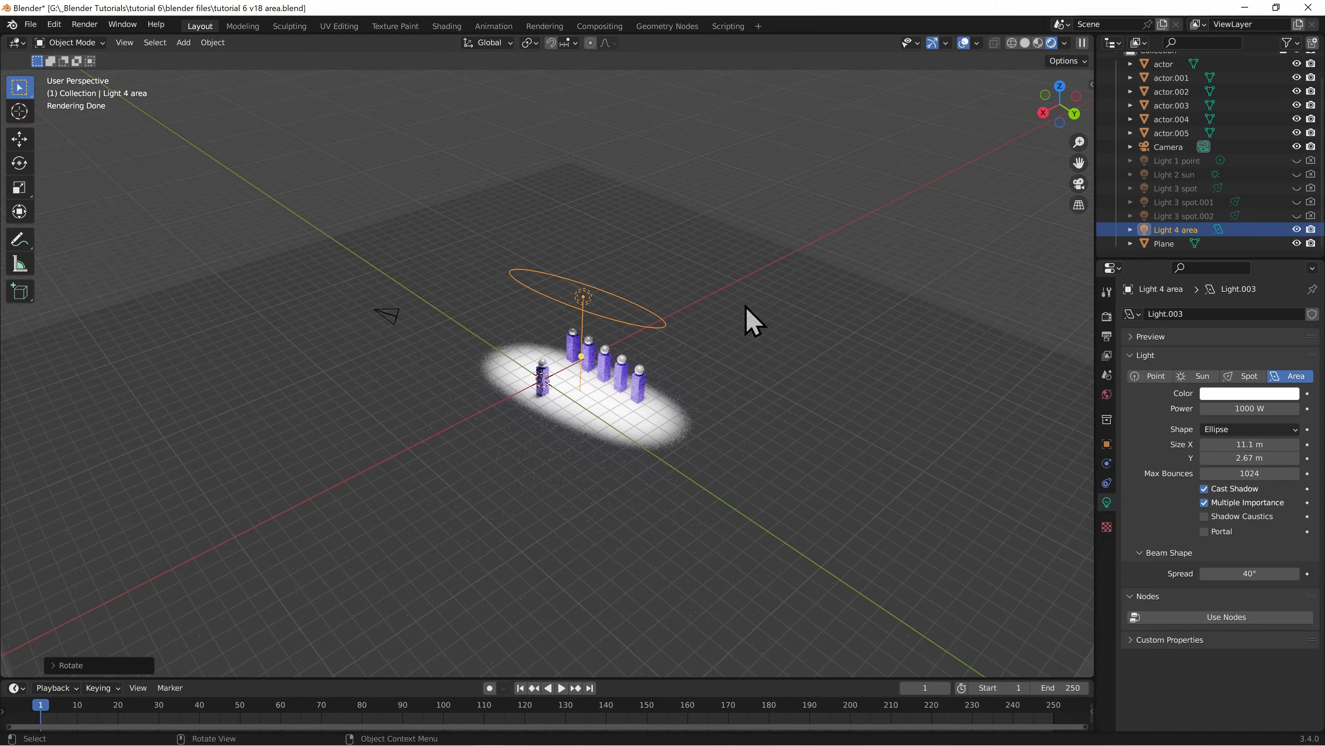
Look through the camera and set Light 4 area's shape to Square
key(KP_0)
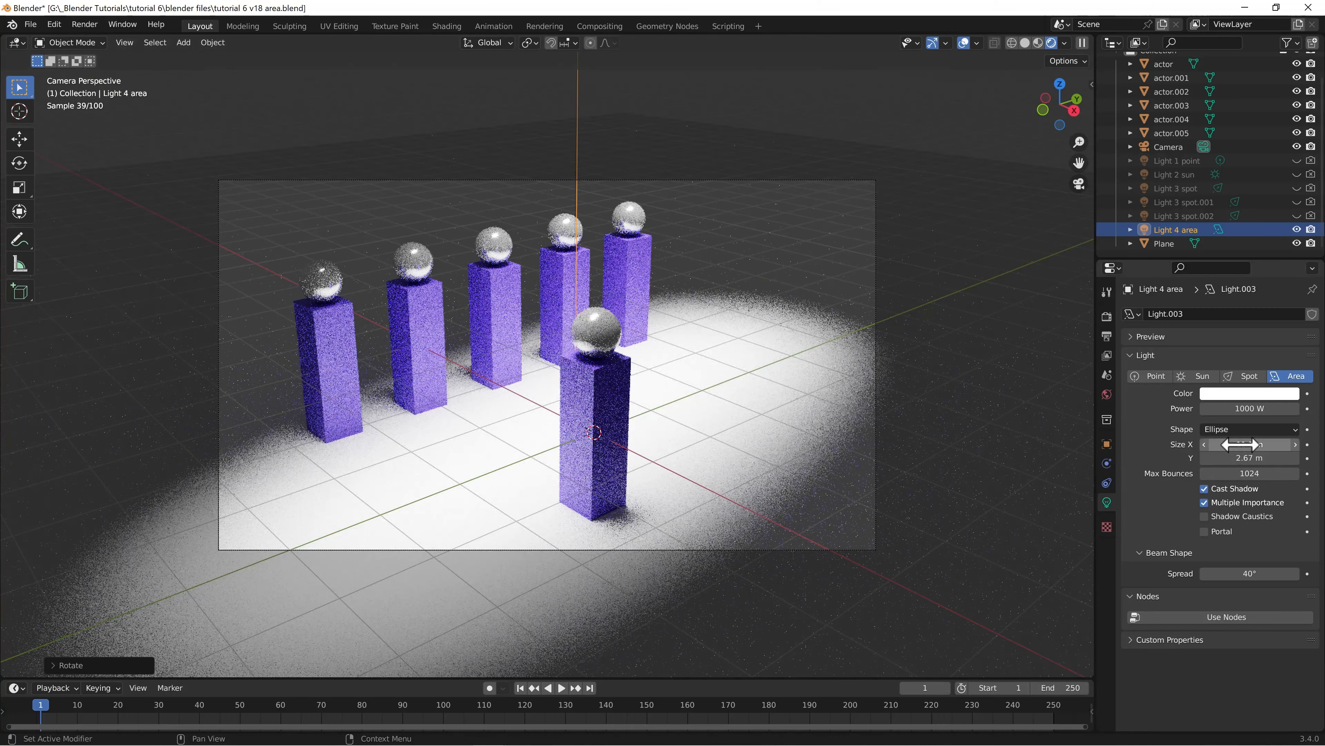
click(1239, 429)
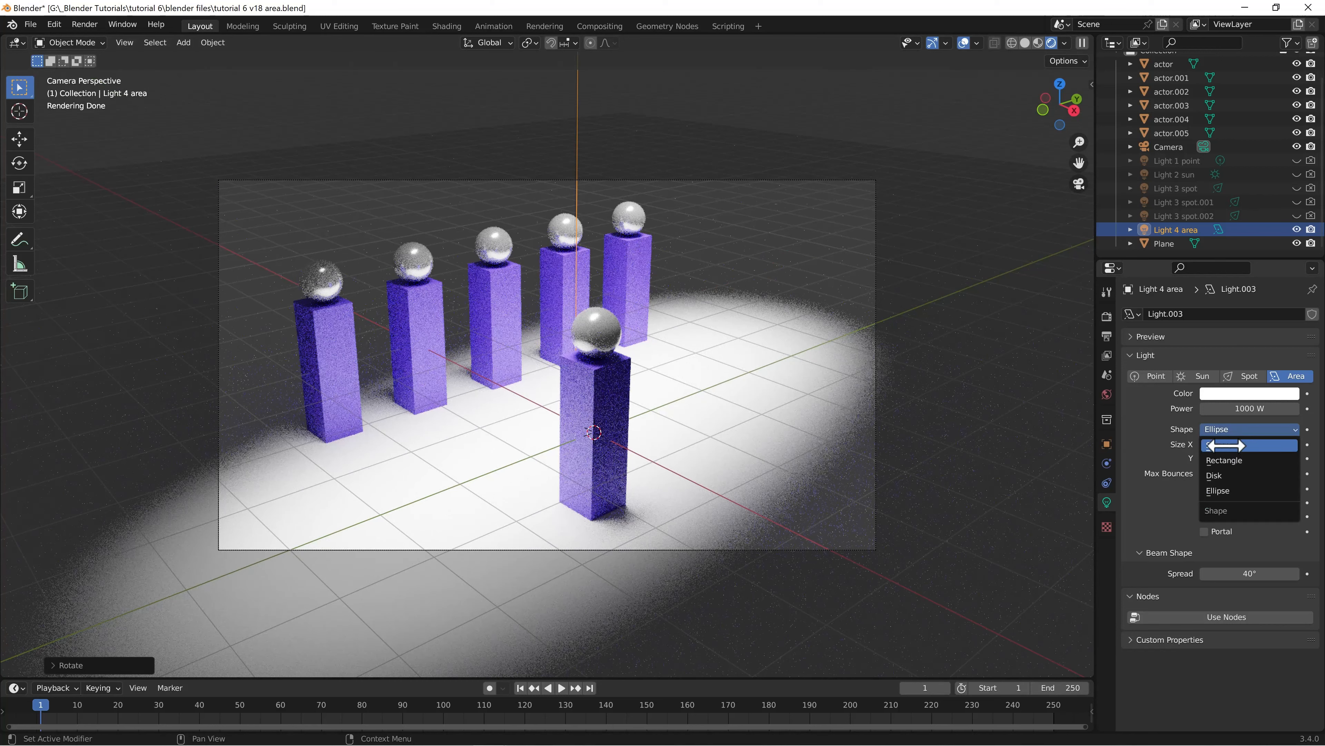
click(1230, 447)
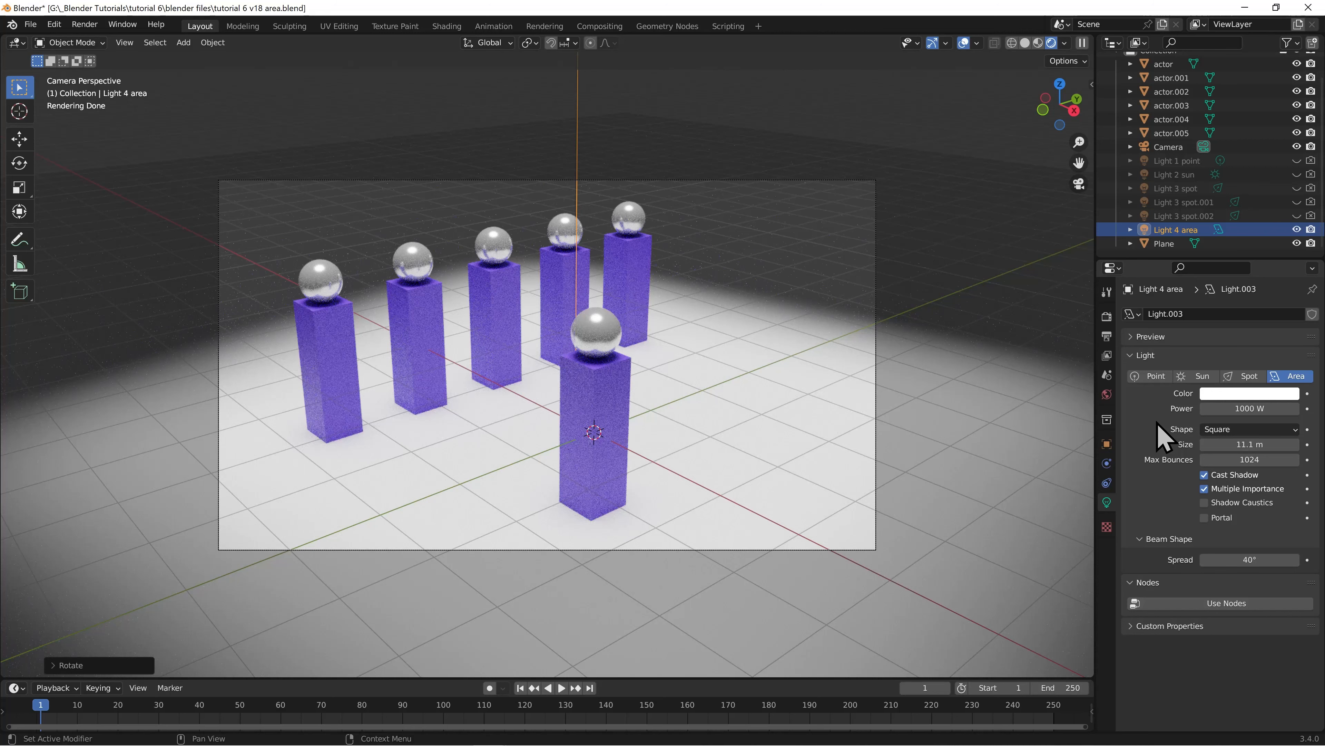
Try the Rectangle, Disk and Ellipse shapes for Light 4 area in the camera view
click(1239, 429)
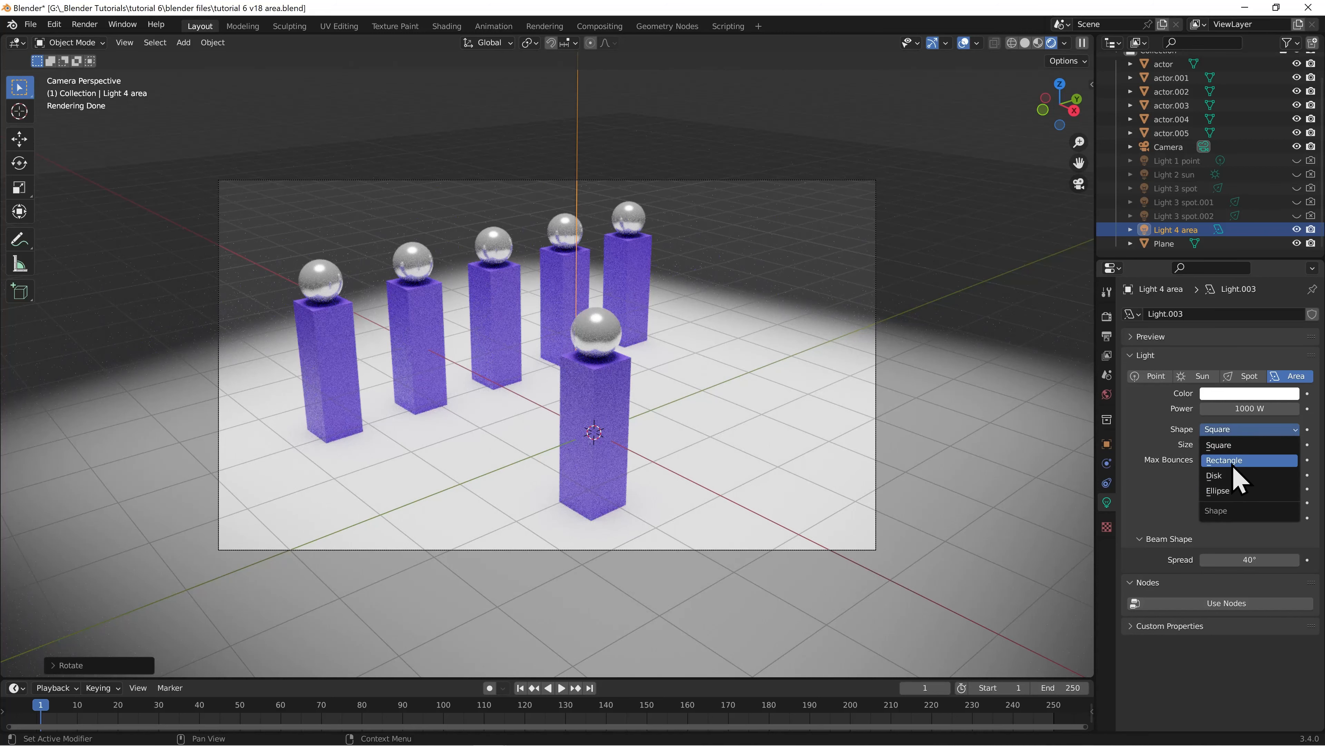
click(1234, 462)
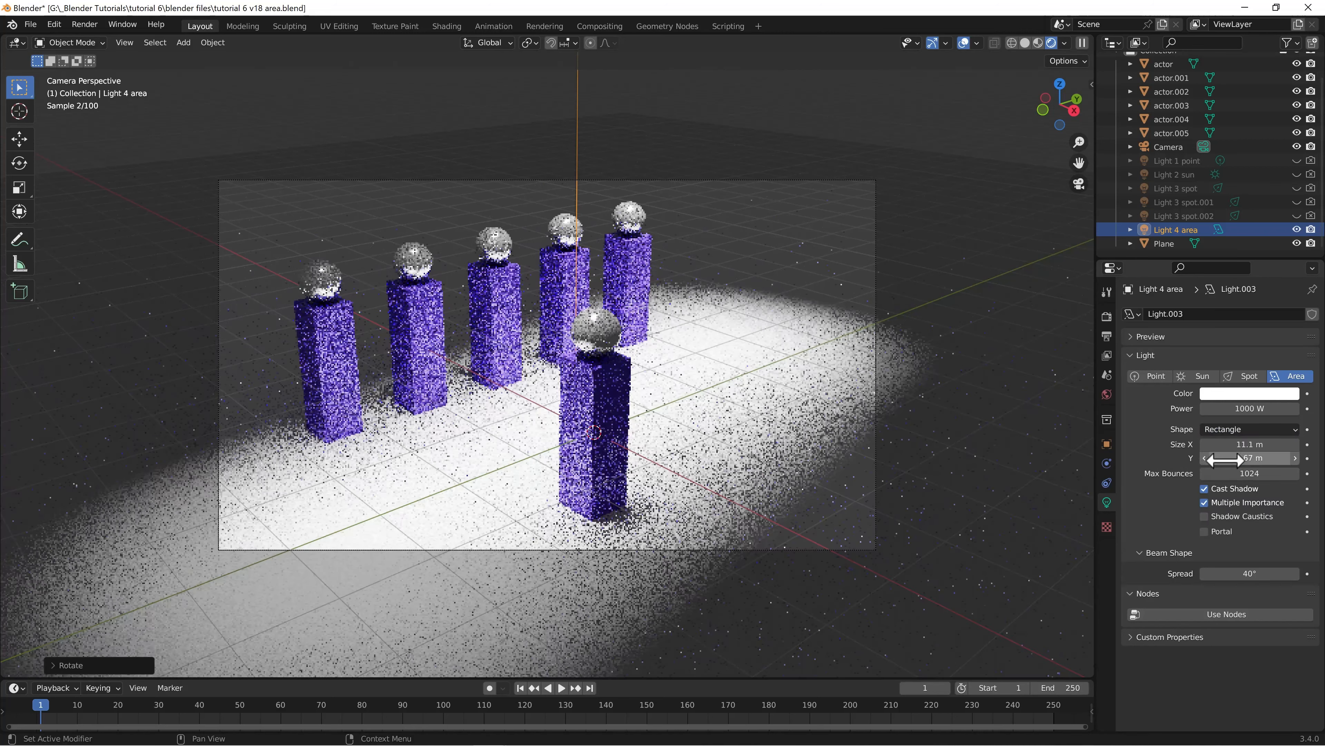
click(1232, 429)
click(1233, 491)
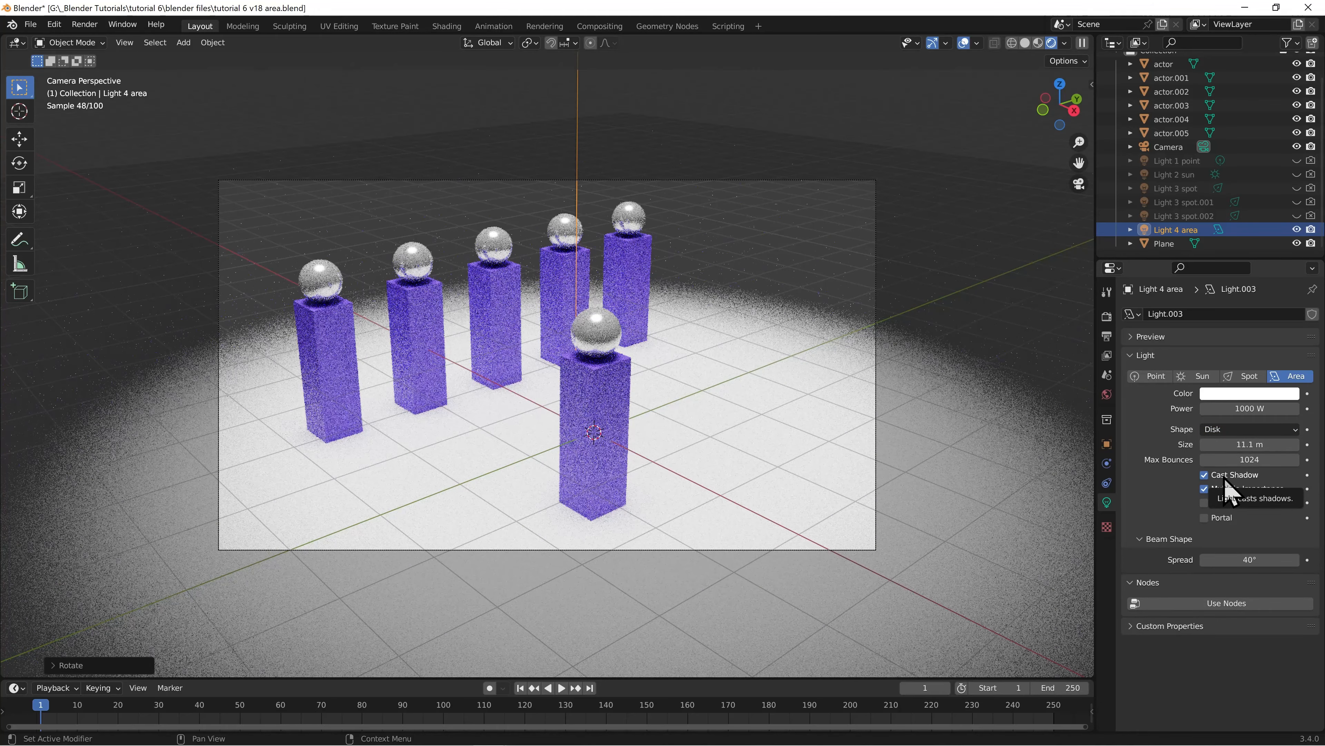
click(1224, 431)
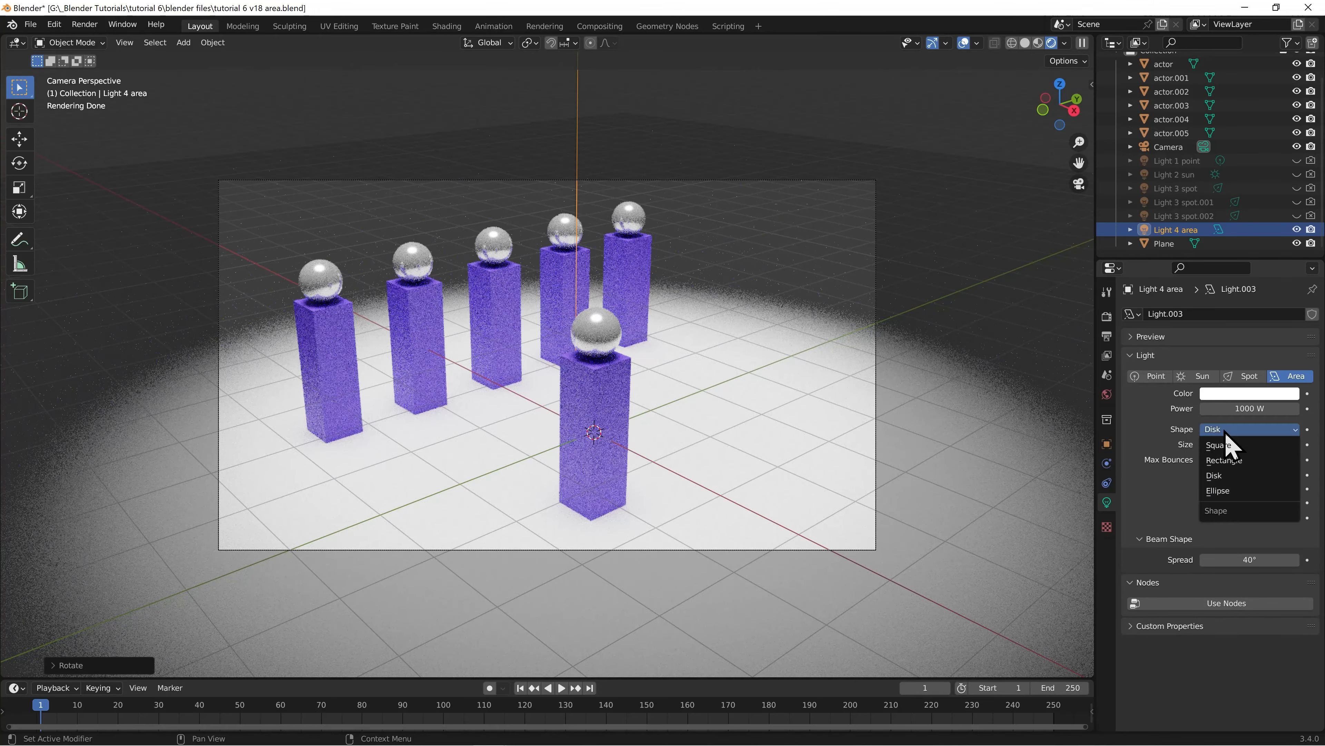
click(1231, 496)
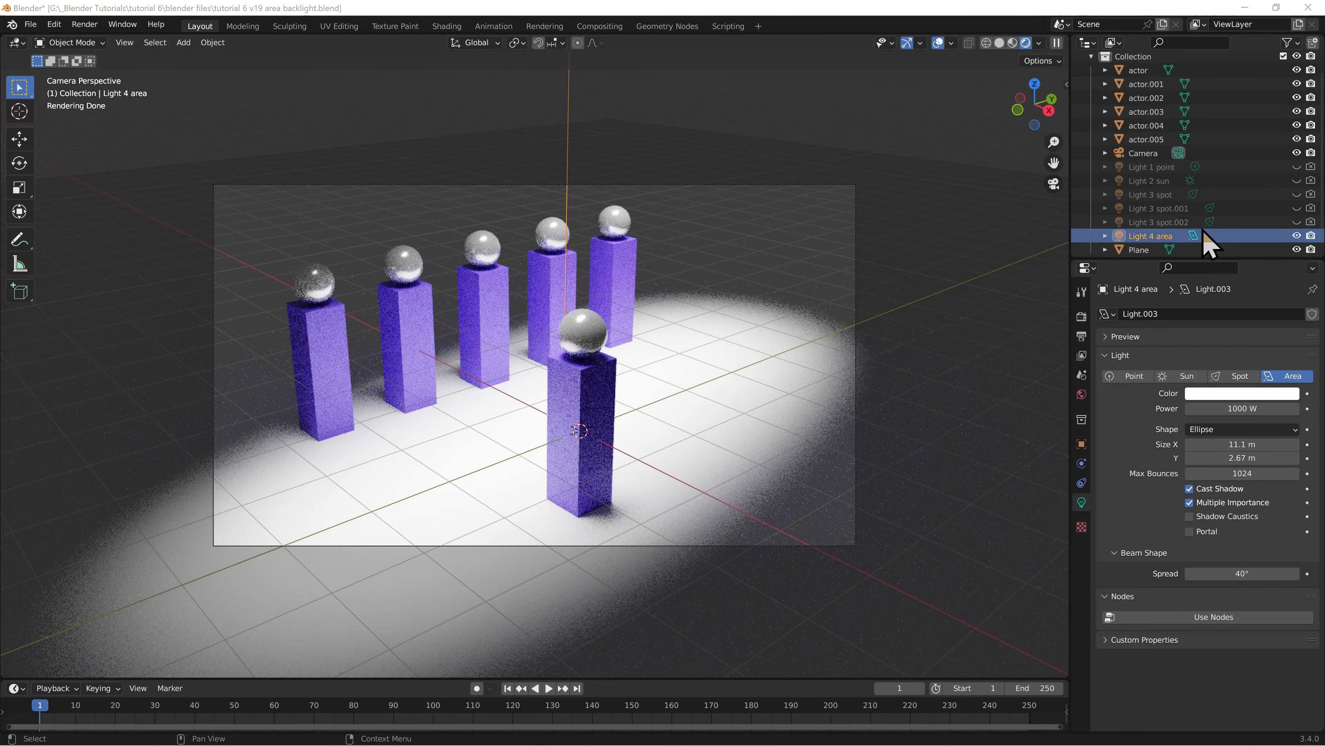
Compare the scene lit by Light 3 spot.002 with Light 4 area hidden, and restore both lights' visibility
click(1296, 222)
click(1296, 236)
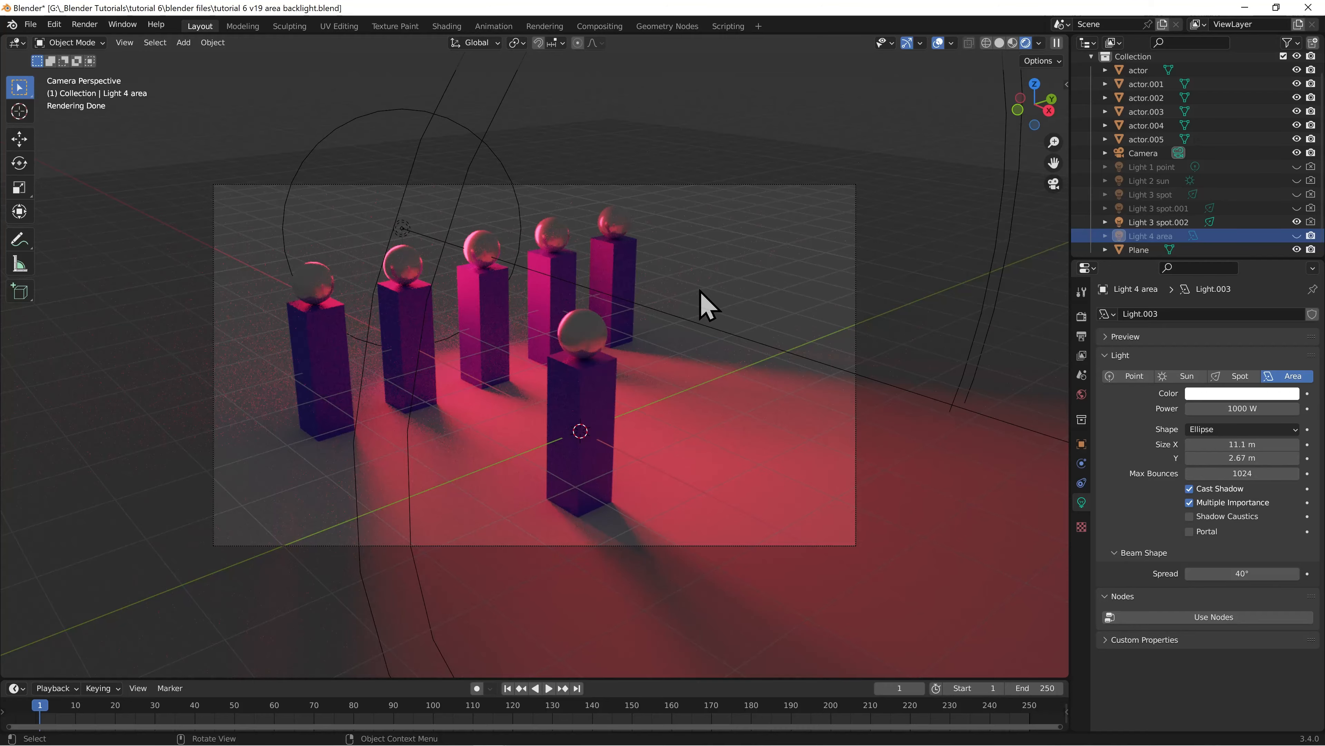
click(1297, 236)
click(1297, 222)
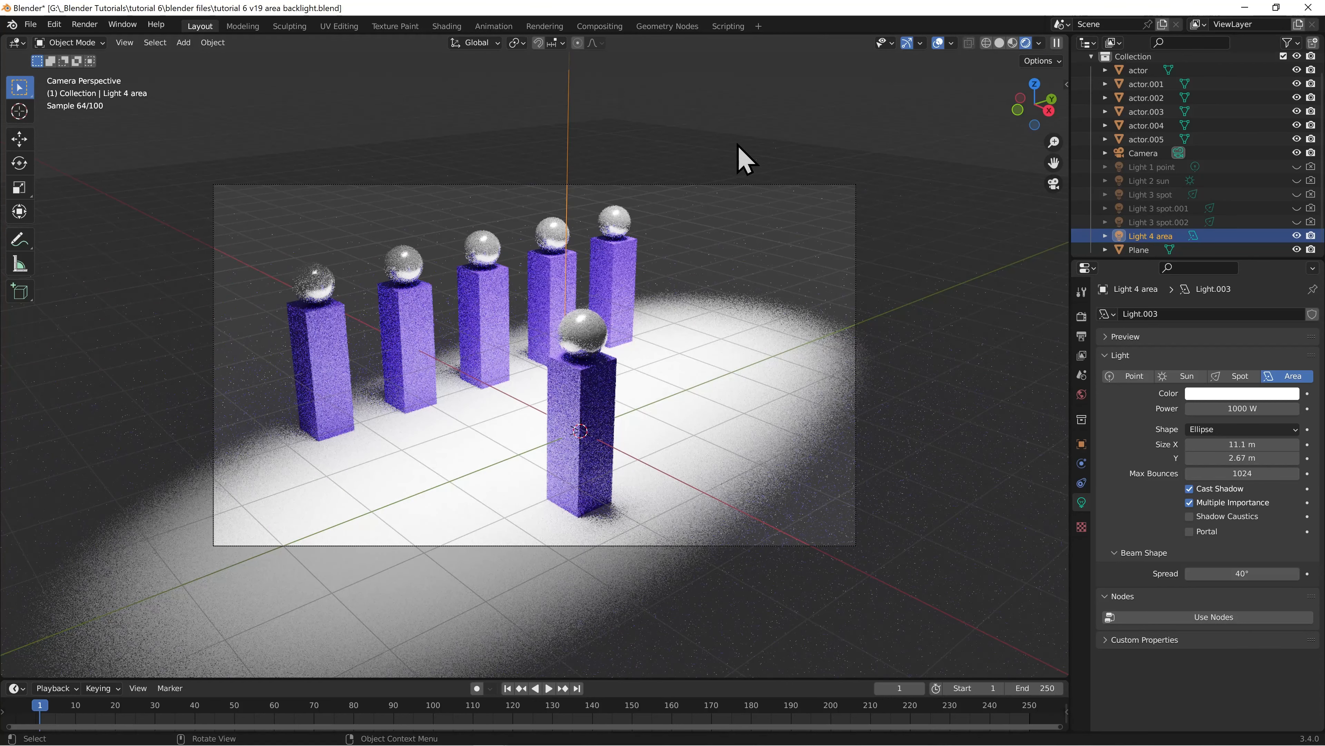
Change Light 4 area's shape to Rectangle while viewing the scene from above
key(KP_7)
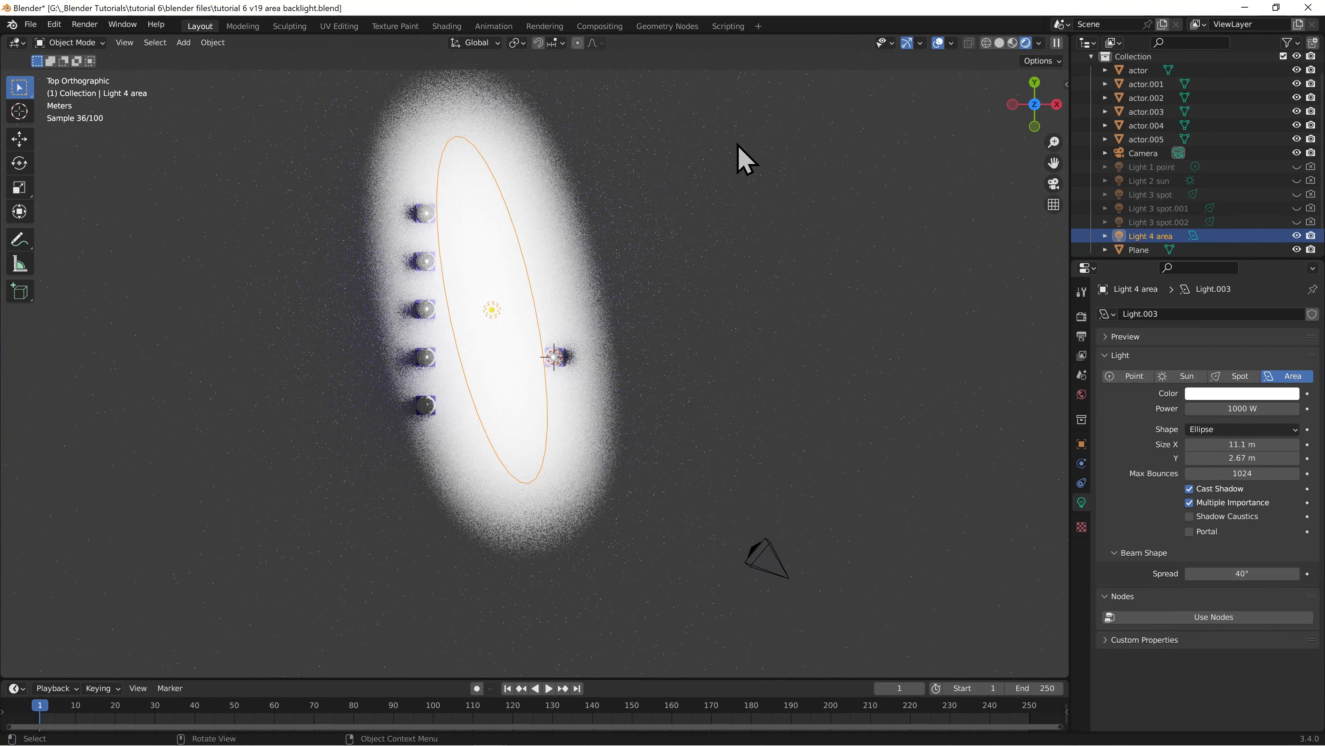
click(1221, 430)
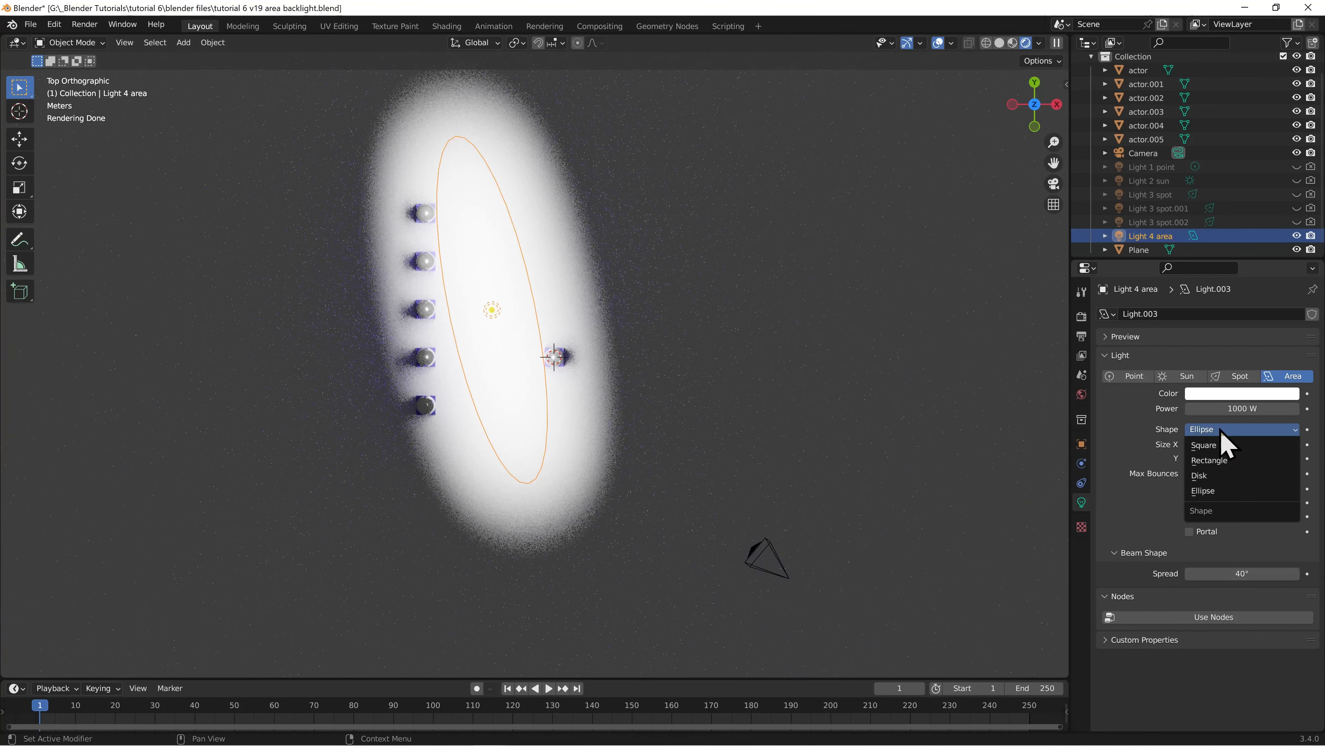
click(1225, 462)
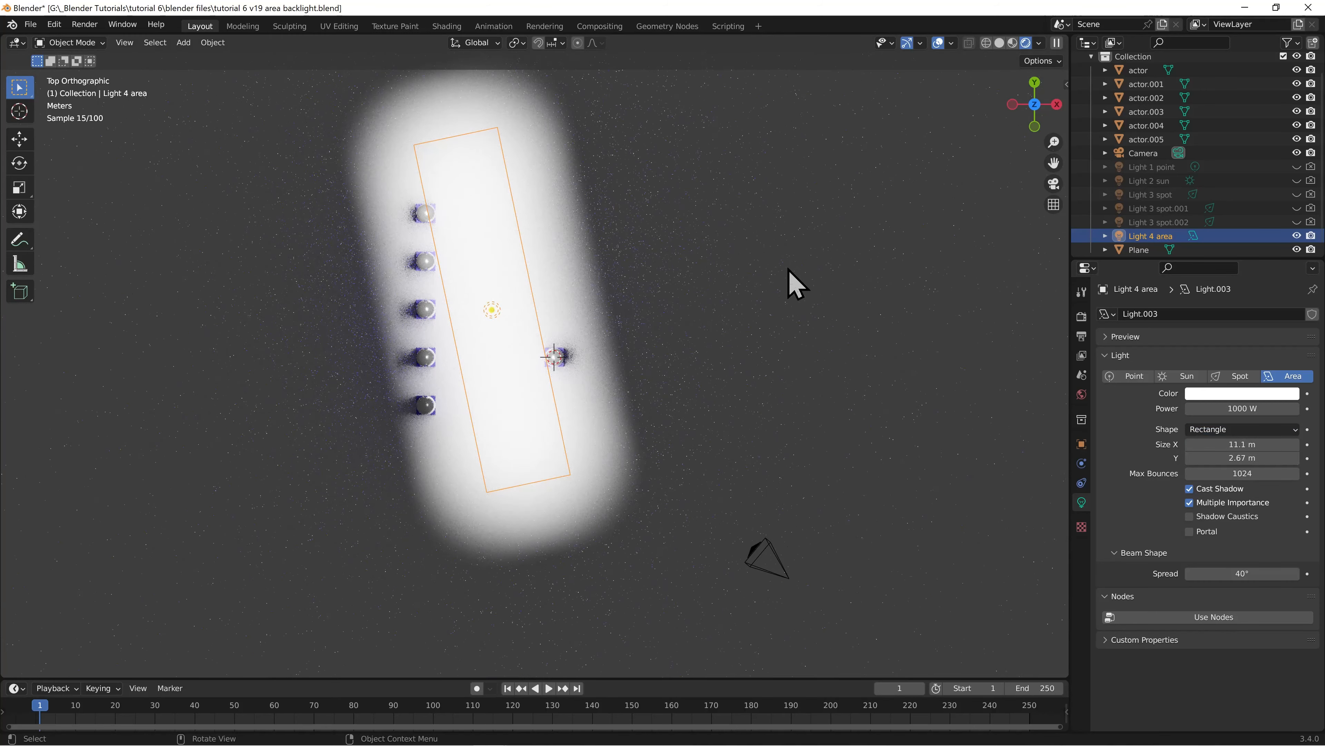
Set Light 4 area's rotation to 0° in X, 0° in Y and 90° in Z
click(1082, 444)
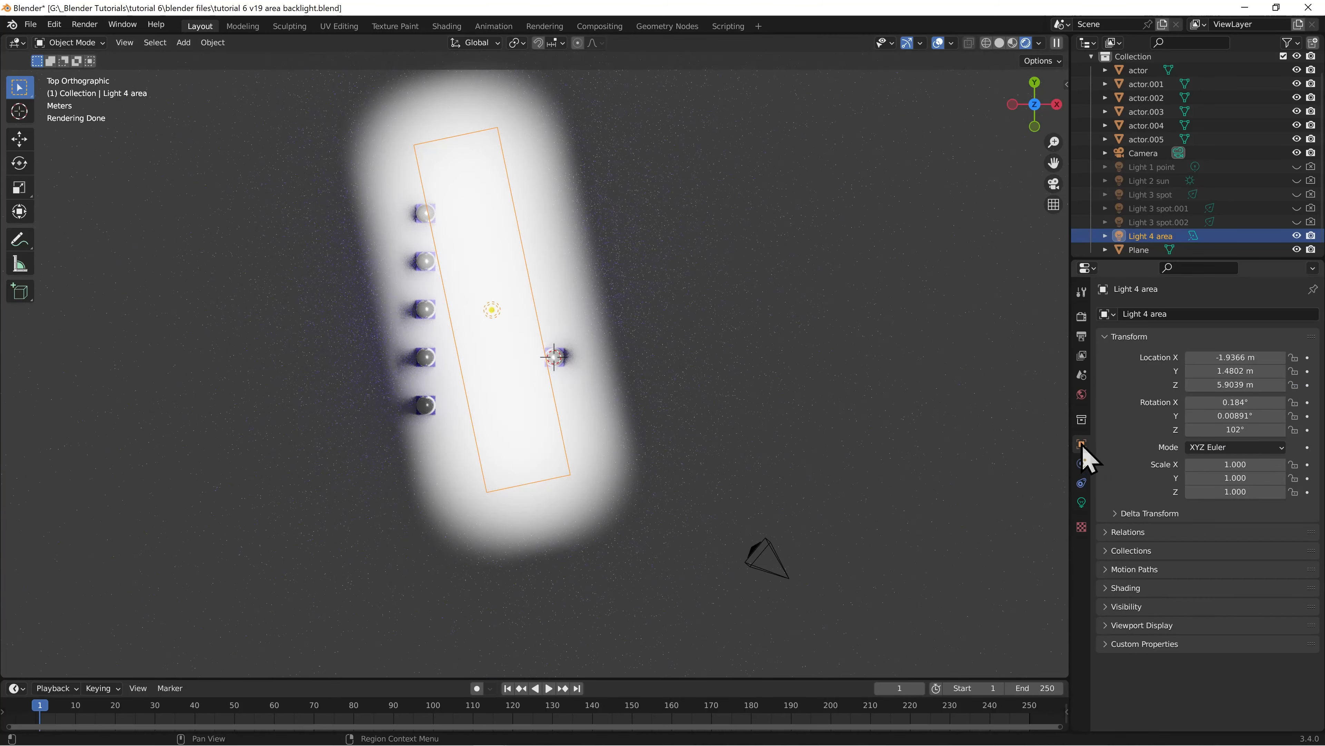
double_click(1235, 402)
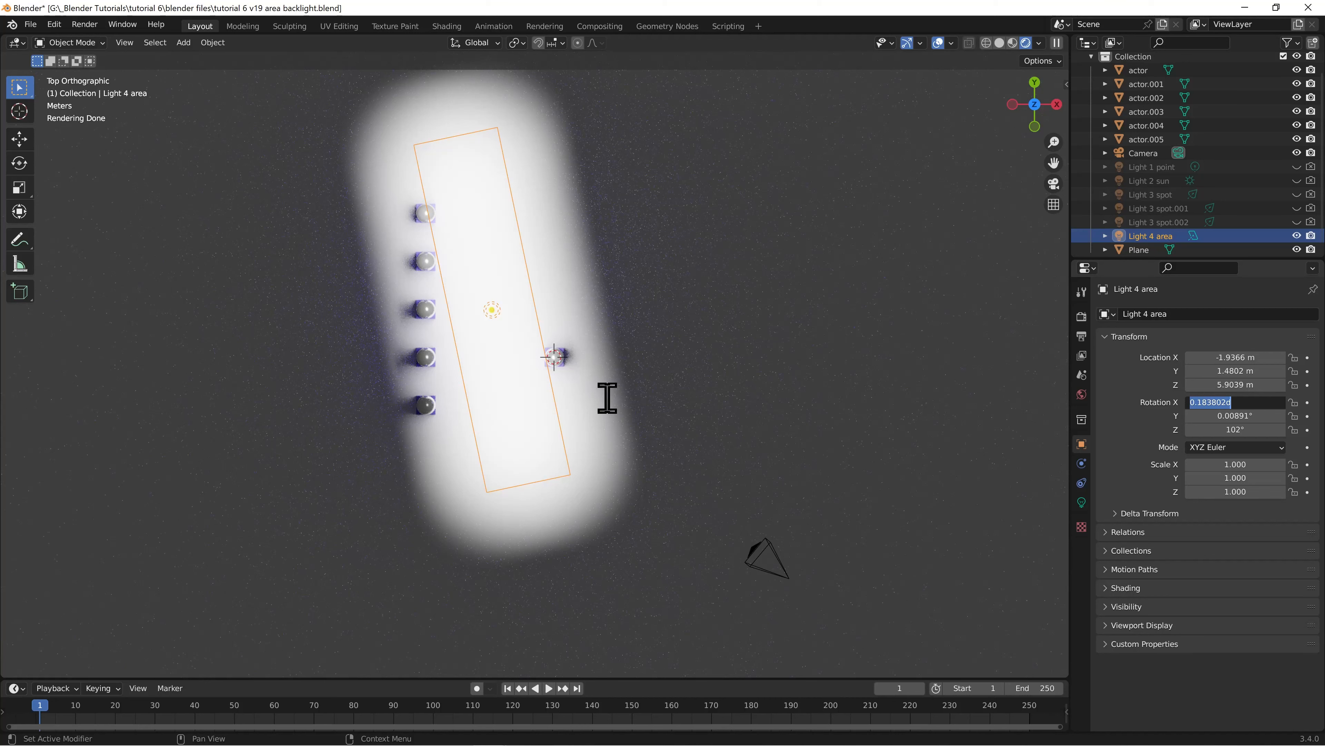
text(0)
key(Return)
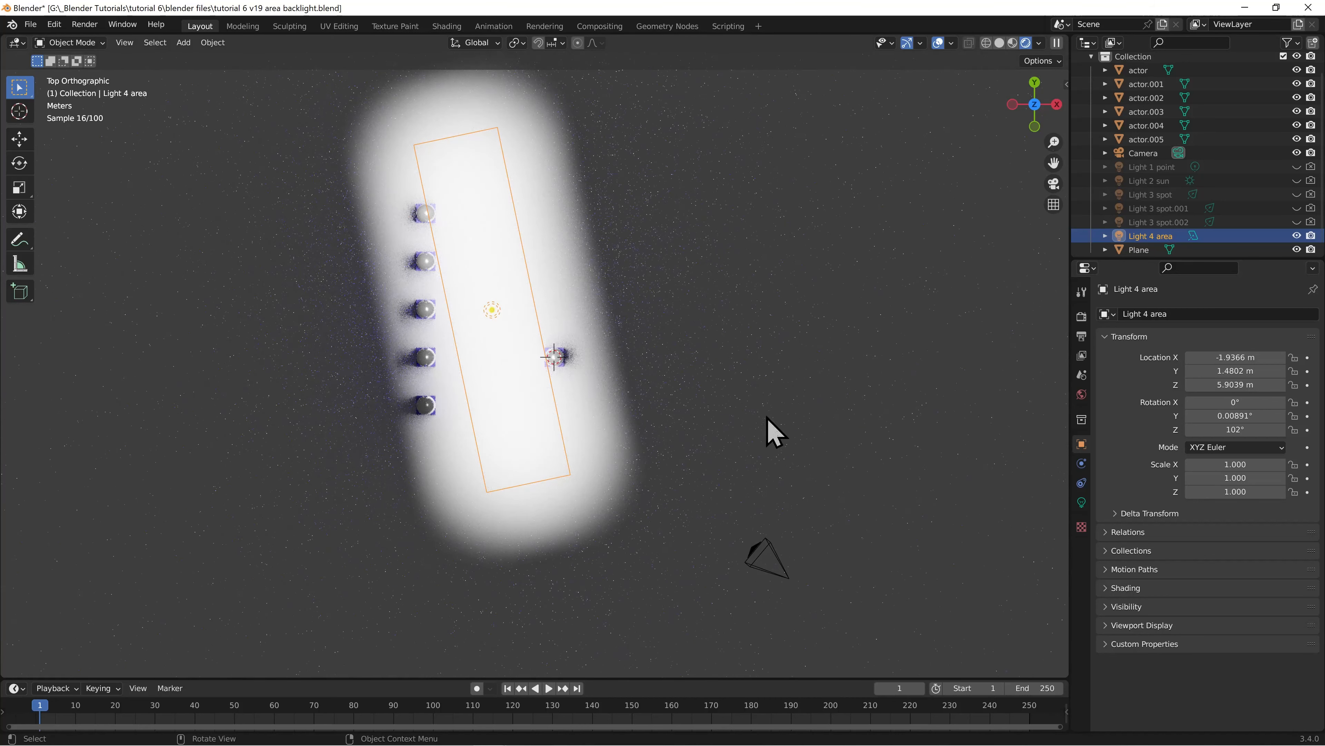
double_click(1192, 415)
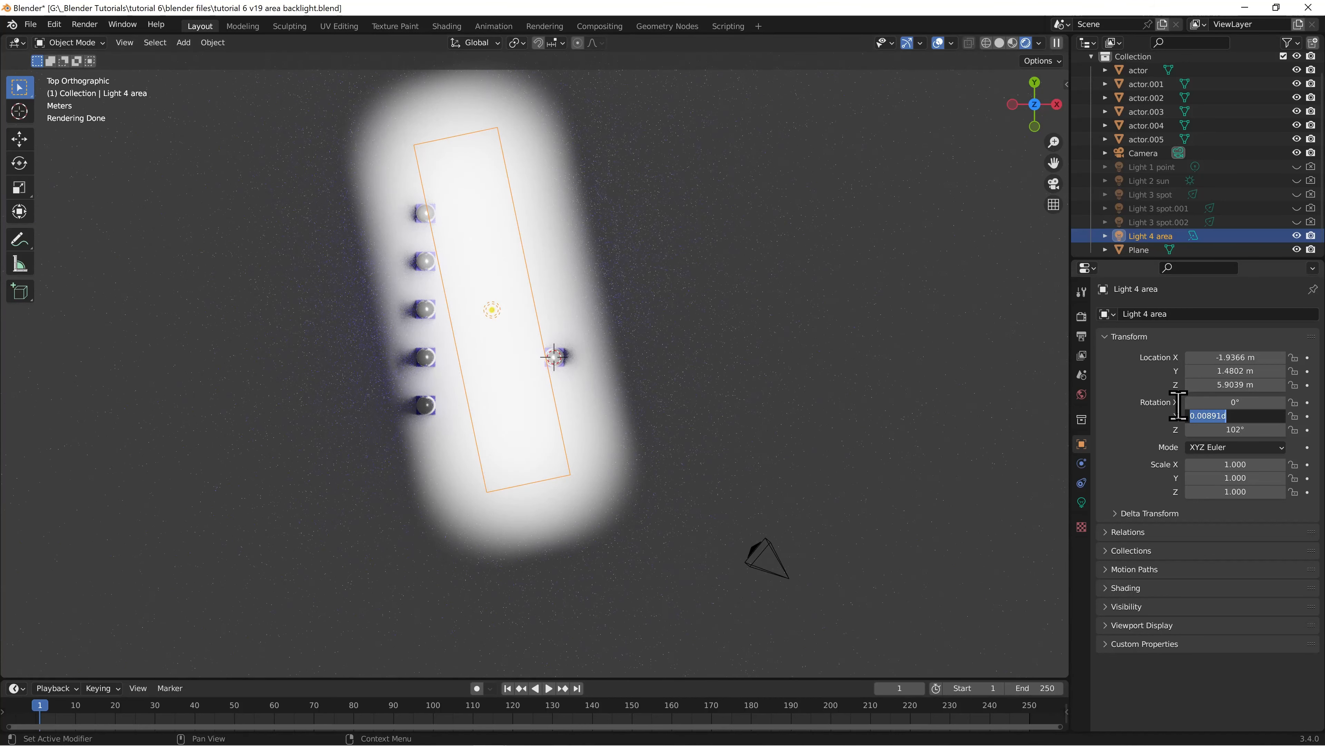
text(0)
key(Return)
double_click(1228, 429)
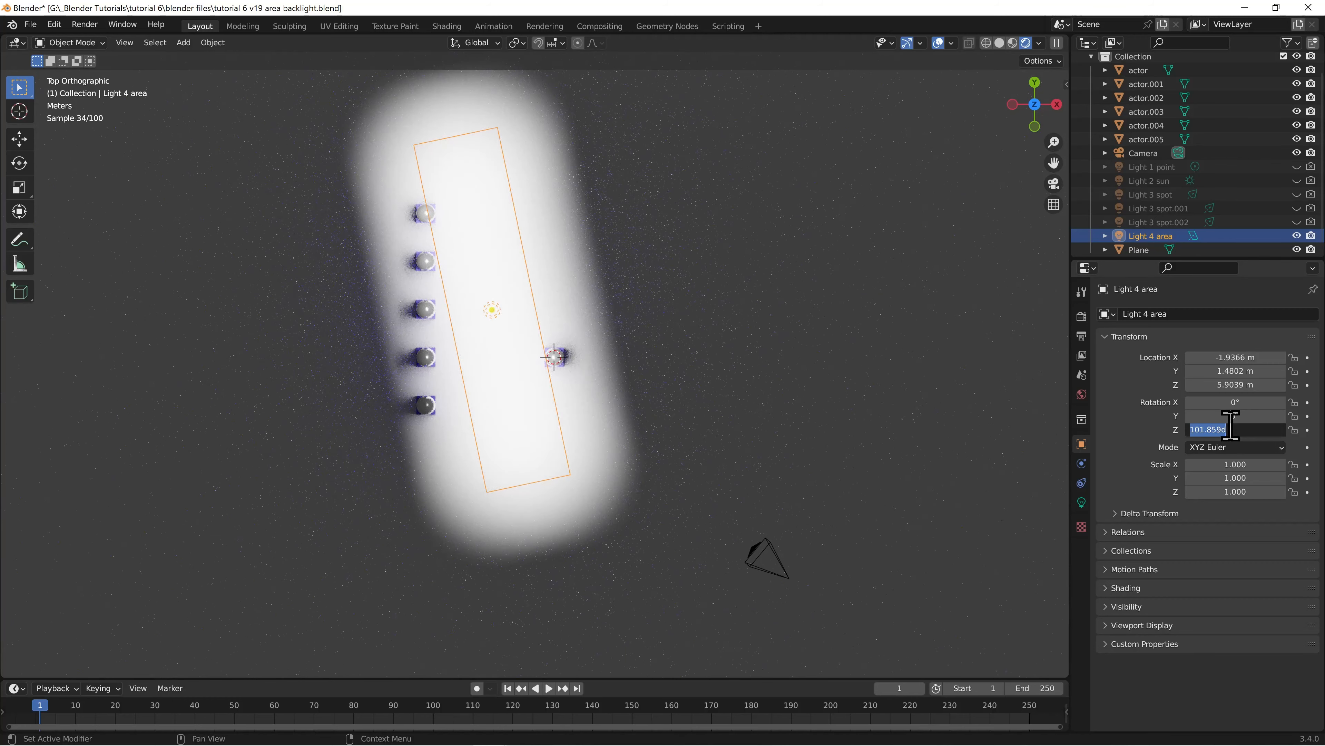
text(90)
key(Return)
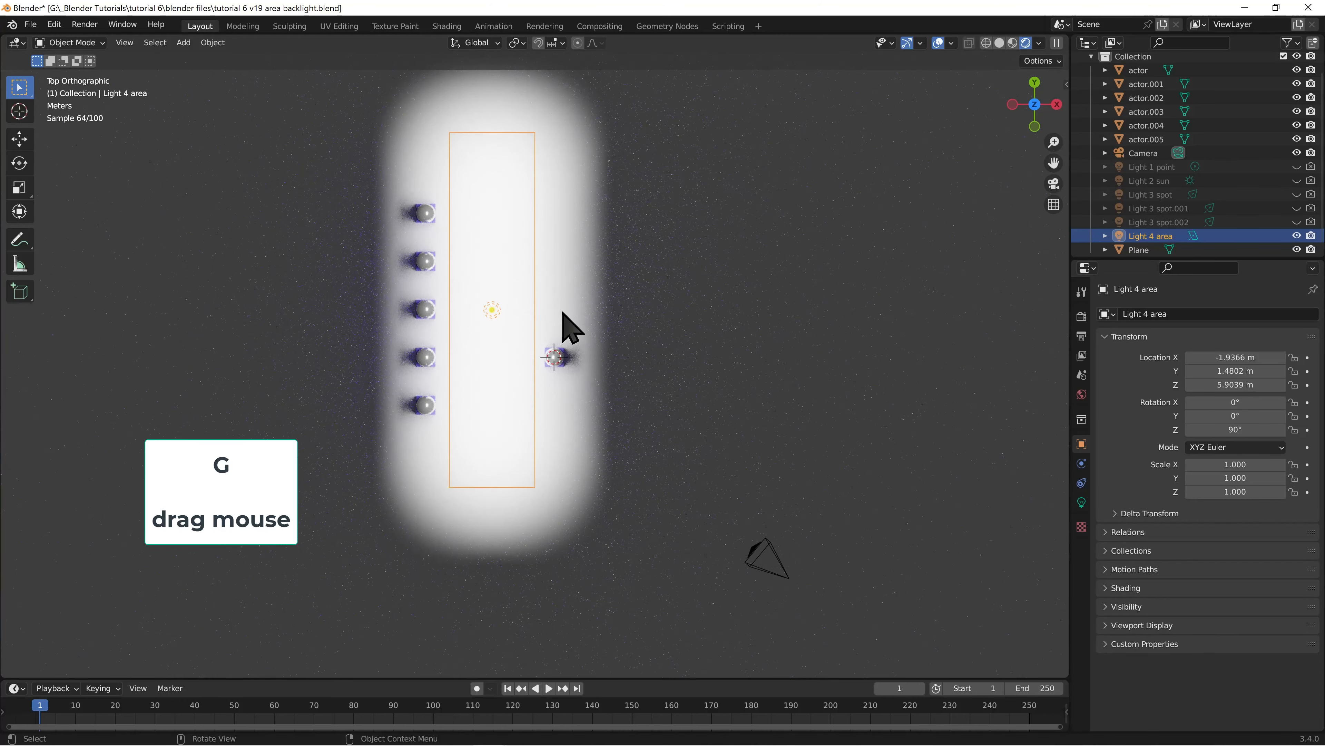
Move Light 4 area behind the row of five actors to about X -6.56 m, and lower it to about Z 1.26 m
key(g)
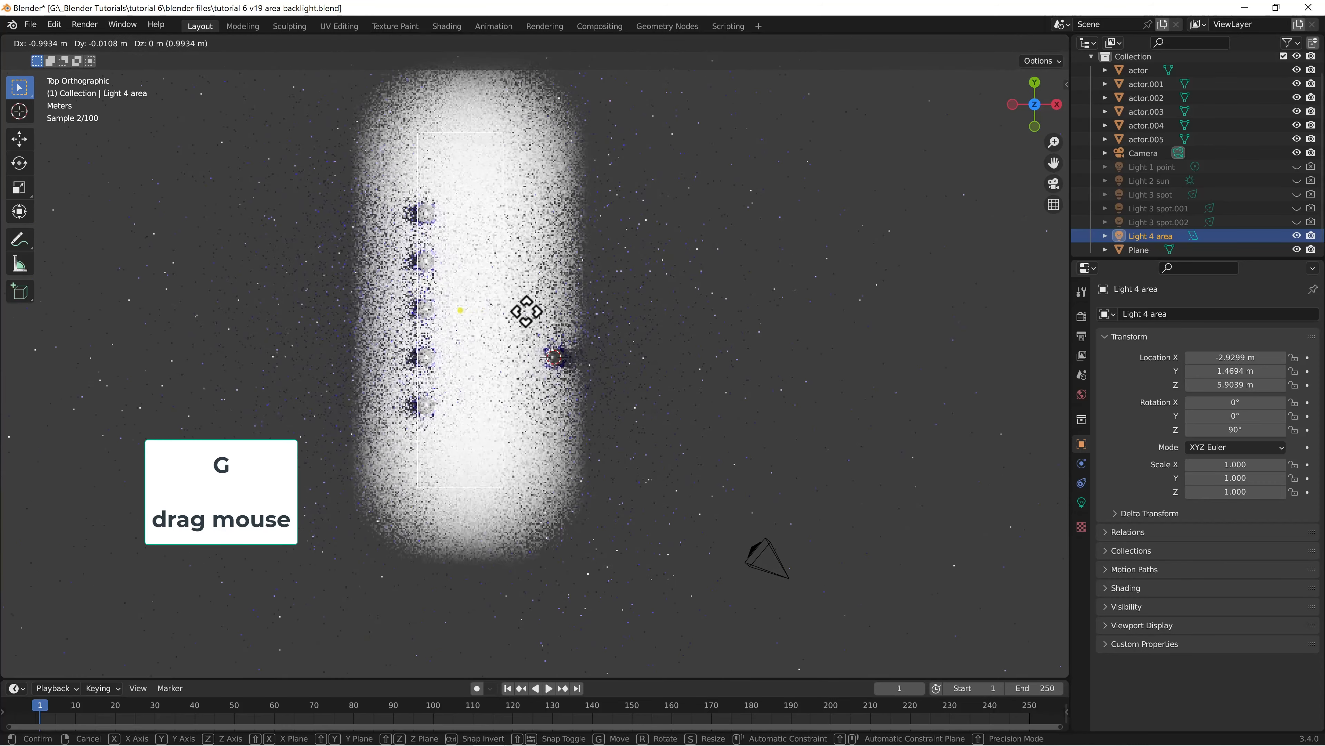
click(417, 309)
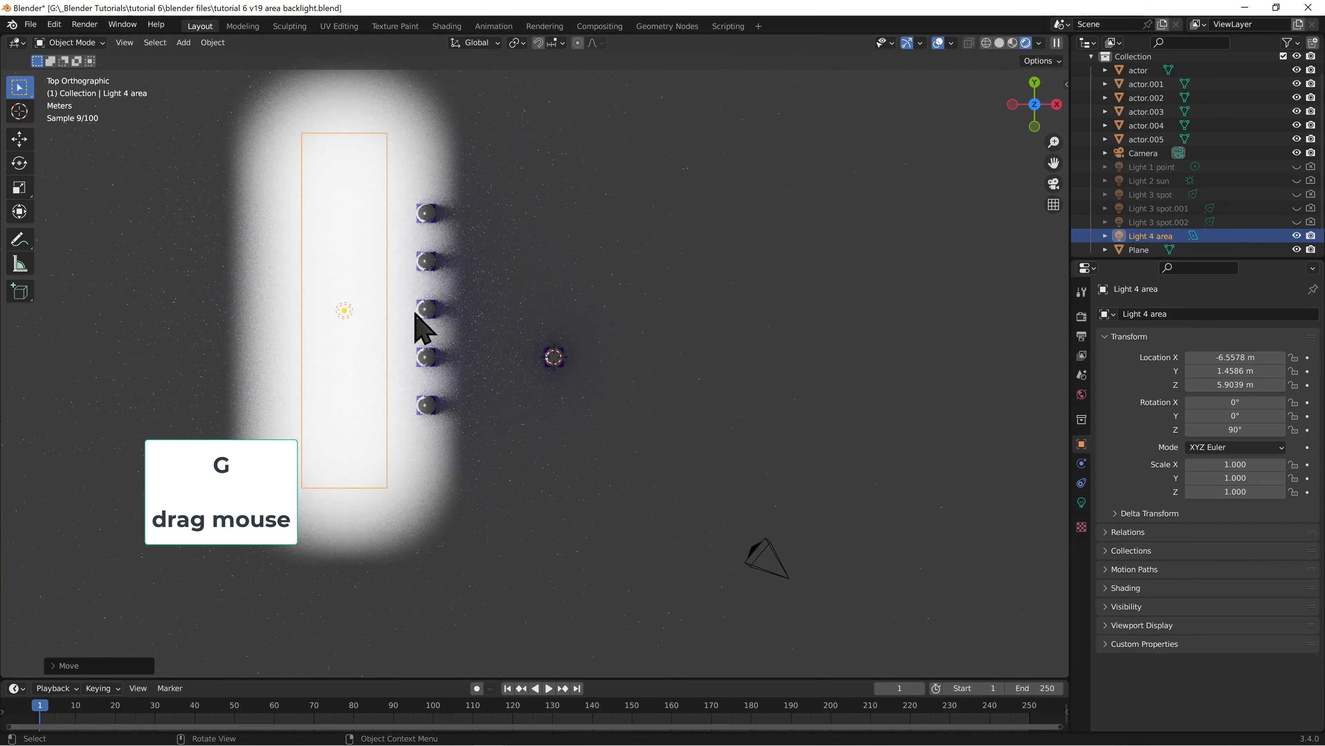
key(KP_1)
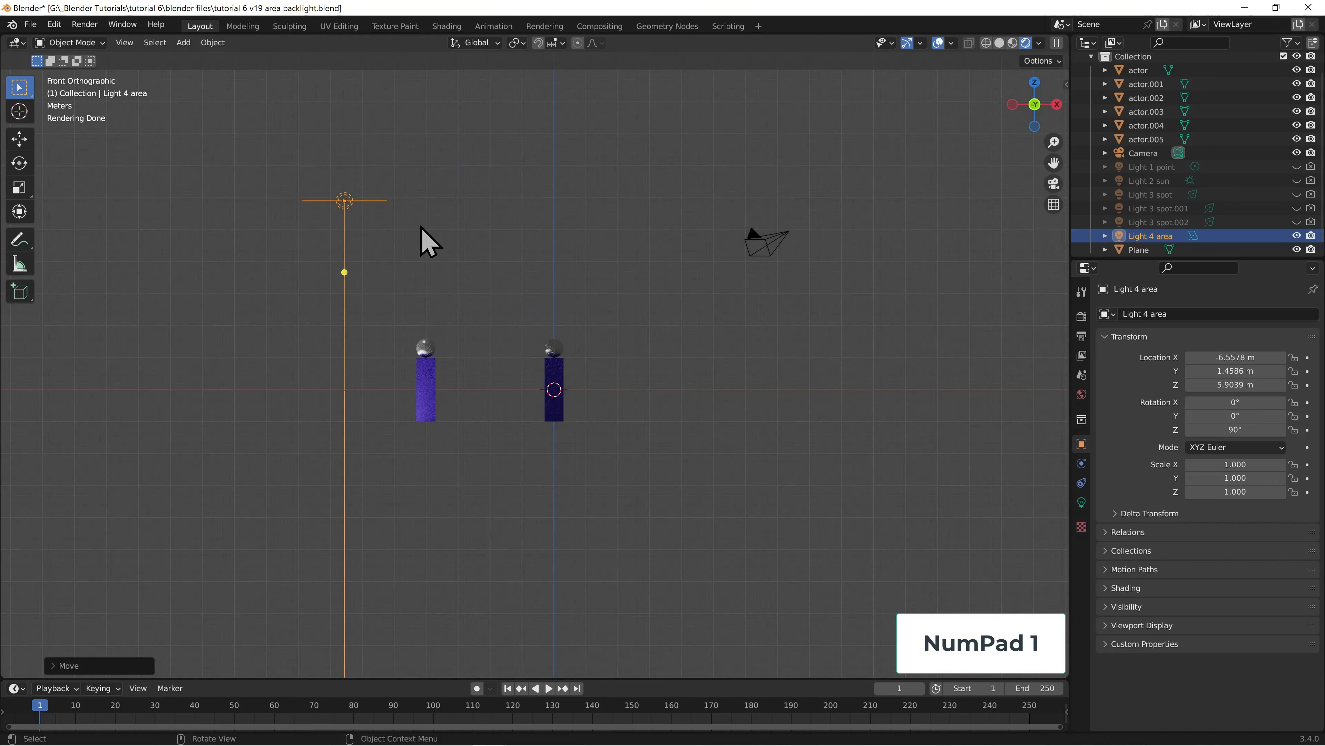
key(g)
key(z)
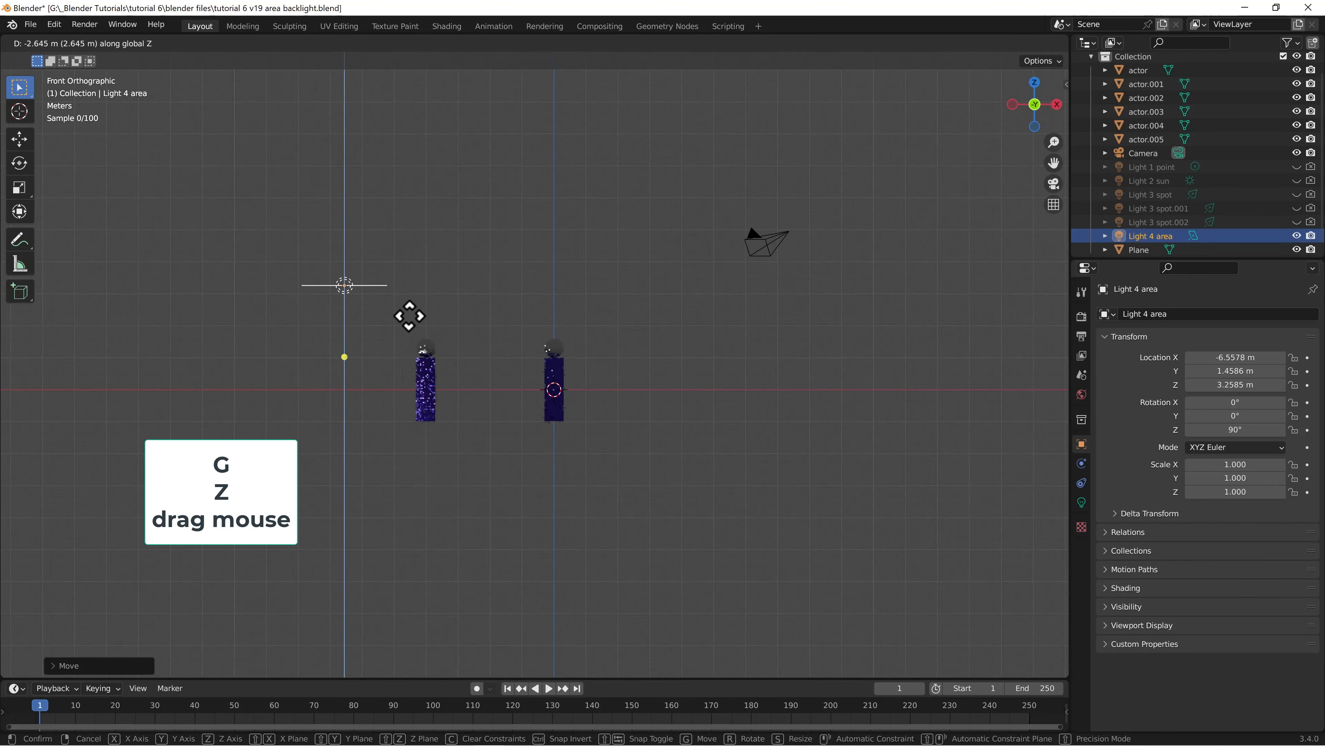
click(408, 377)
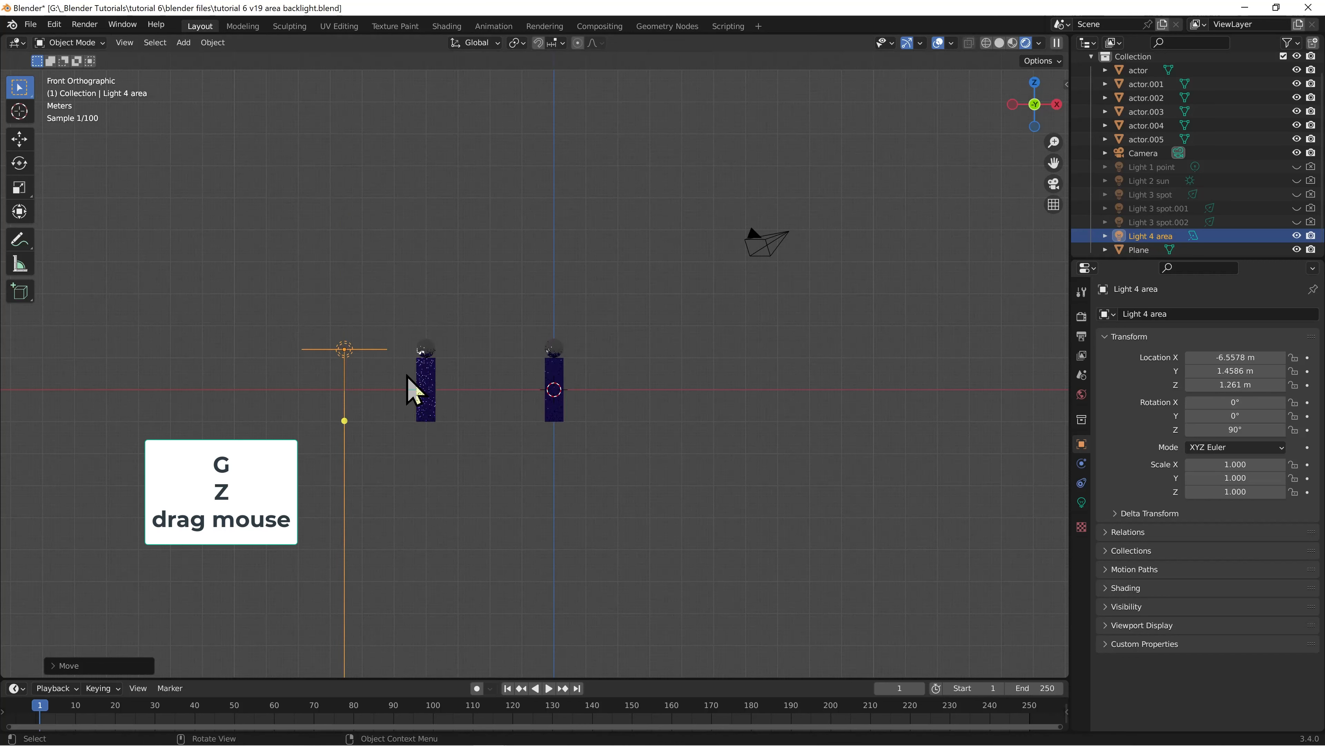
Rotate Light 4 area by about -90.6° in the front view to face the actors, and reduce its Size Y to about 1.38 m
key(r)
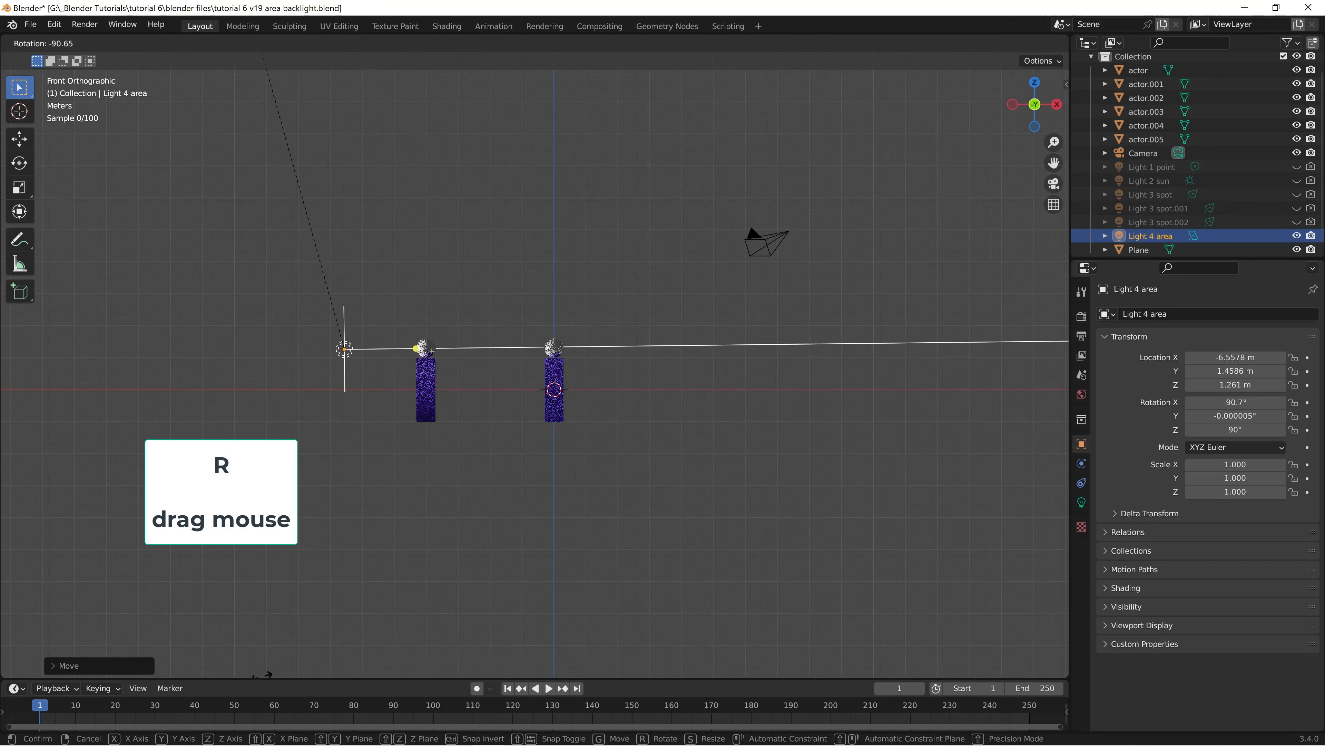
click(262, 673)
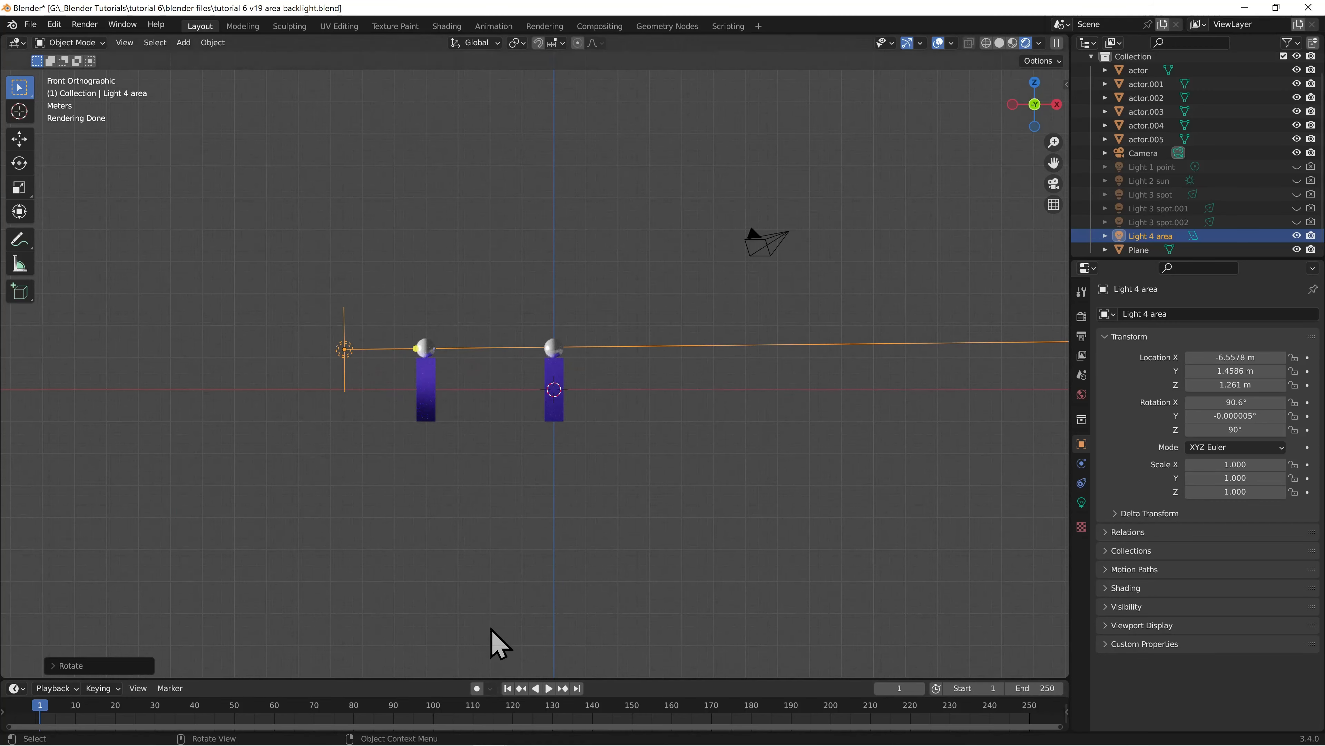
key(KP_0)
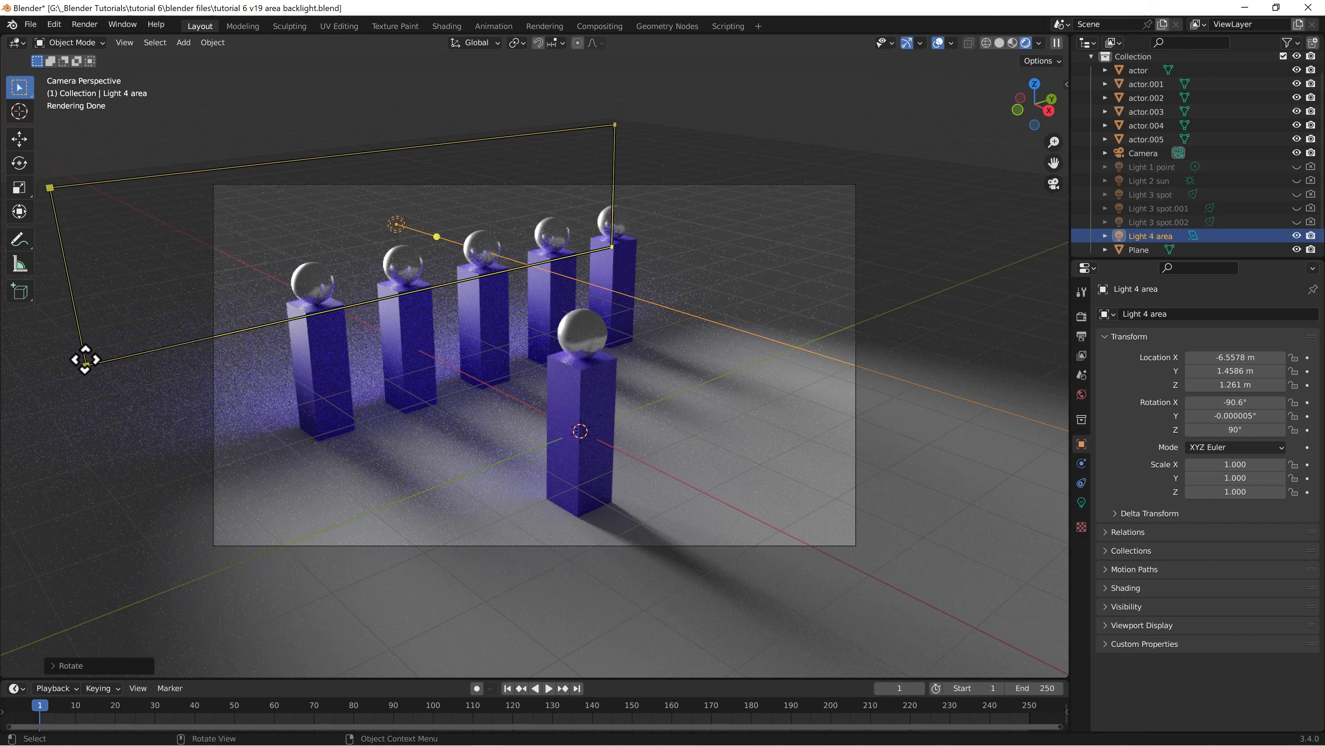
click(1081, 502)
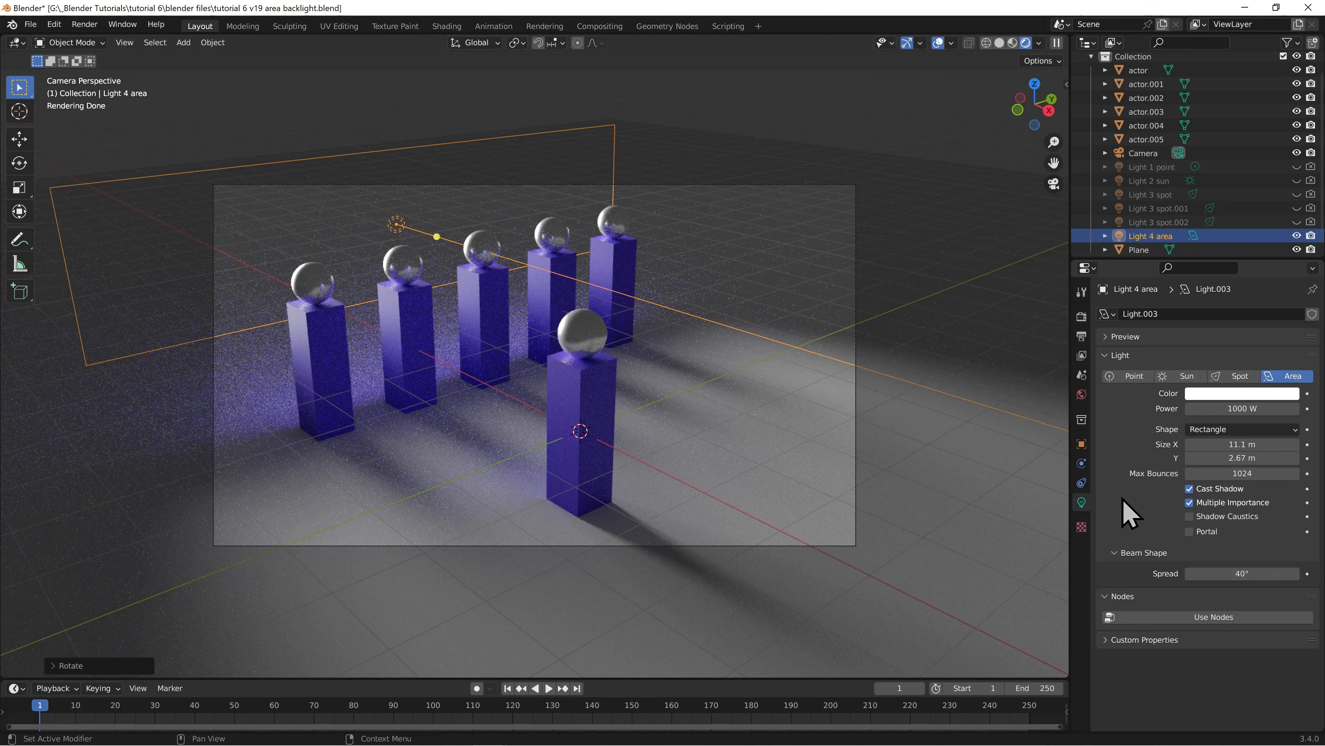
drag(1243, 458, 1161, 458)
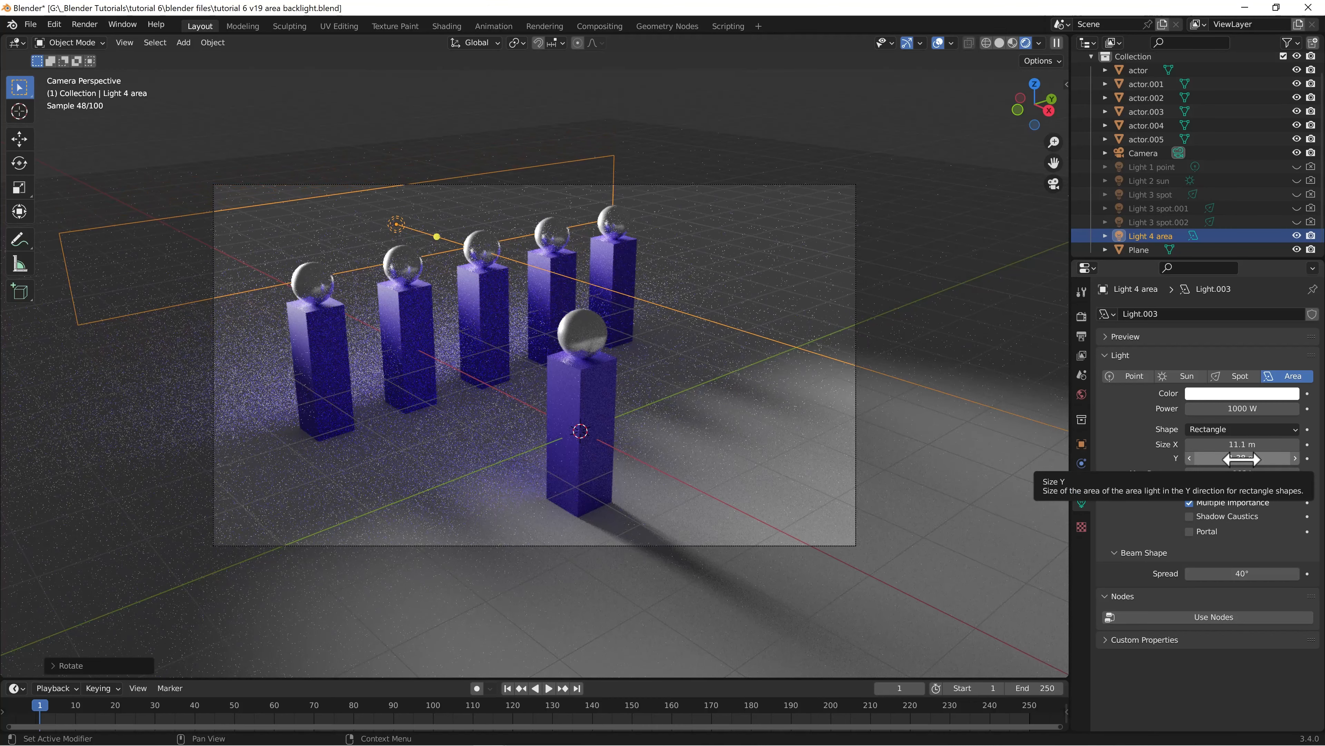
Set Light 4 area's colour to a saturated red and its power to 5000 W
click(1219, 394)
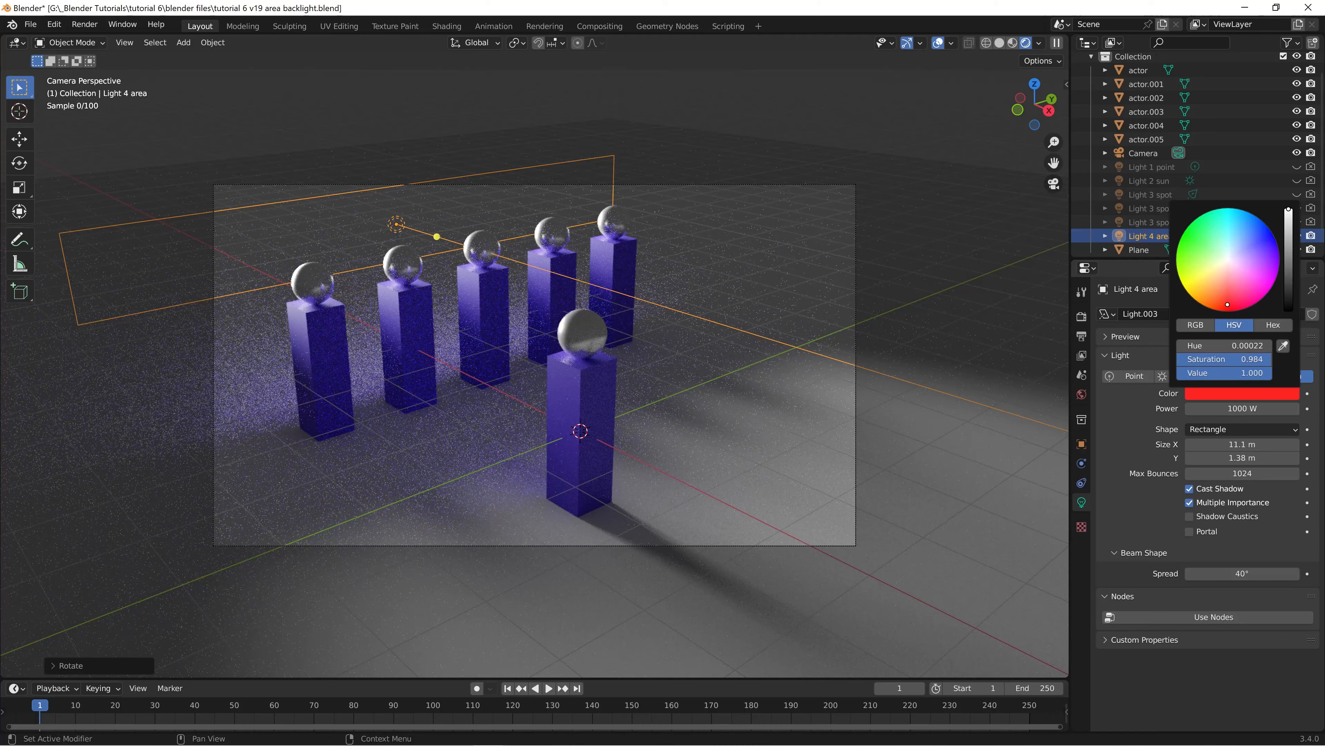
click(1230, 305)
click(1250, 407)
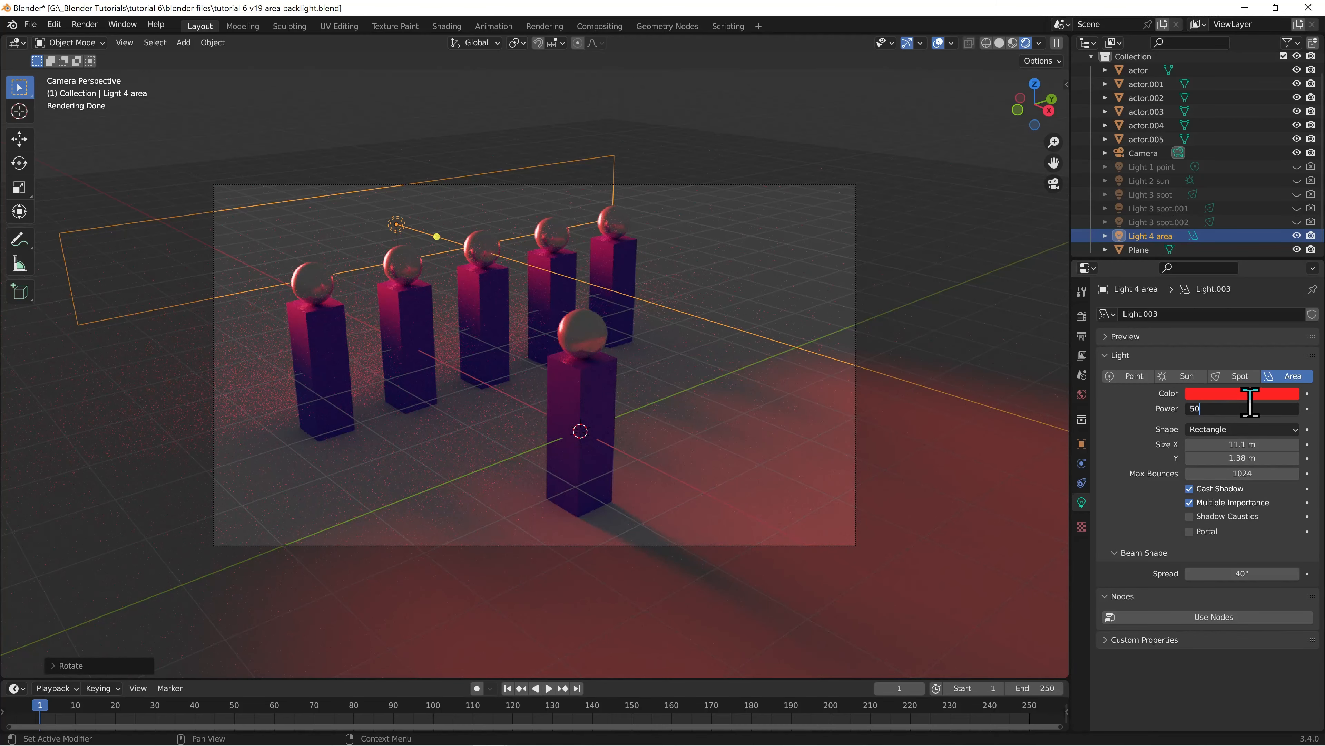
key(Return)
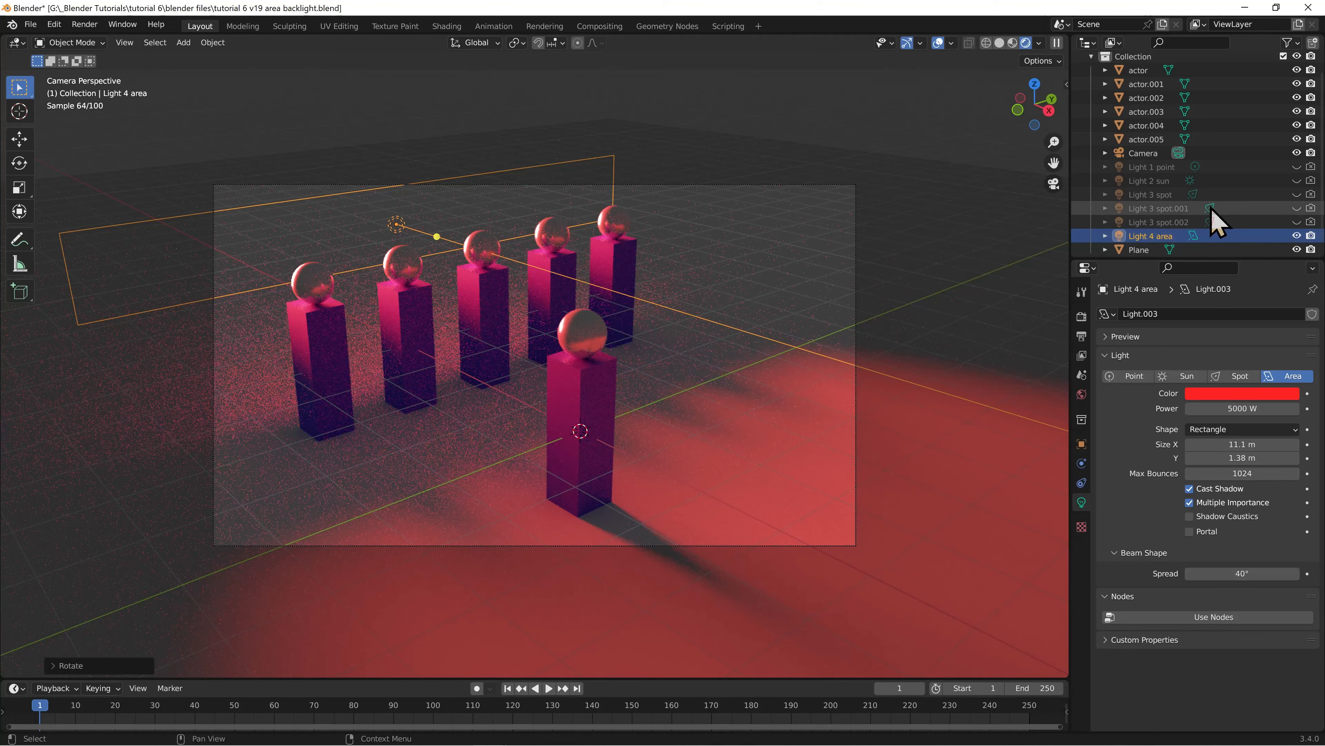
Show Light 3 spot and Light 3 spot.001 in the viewport alongside the red area light
click(1297, 194)
click(1297, 208)
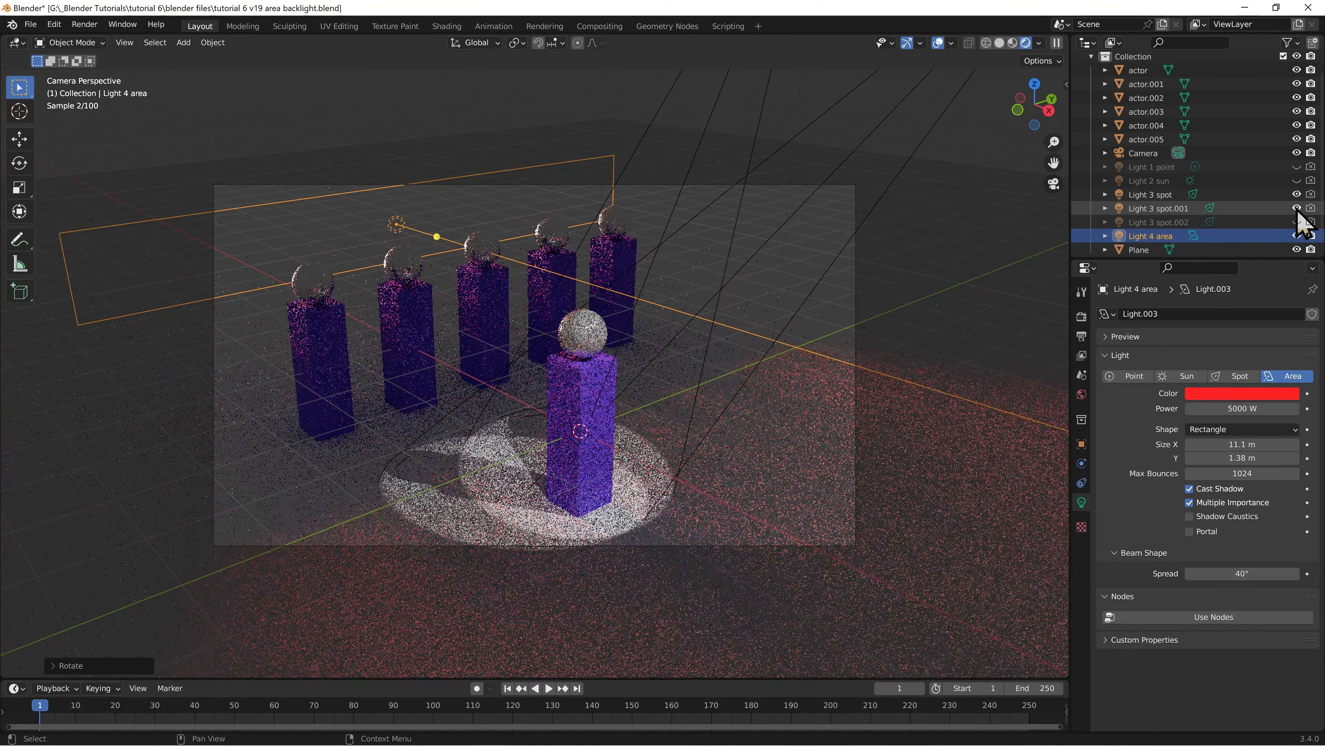
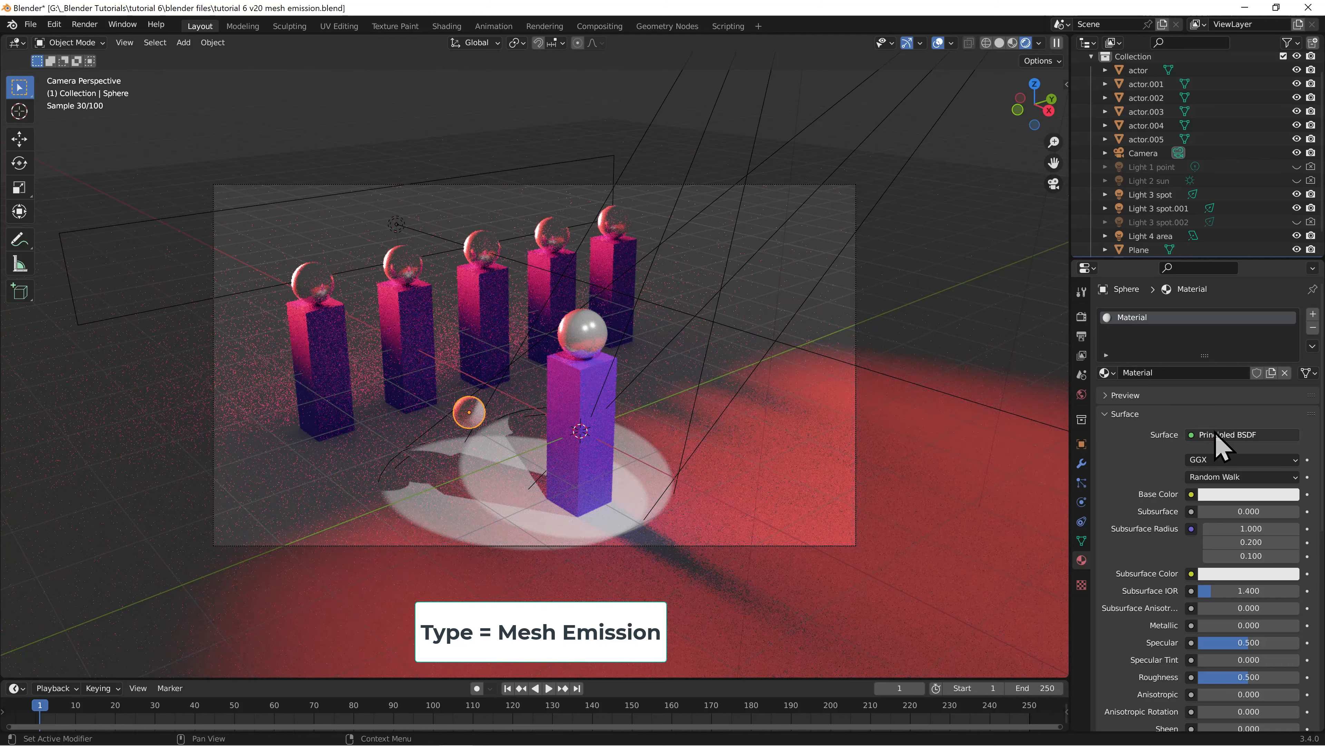
Change the sphere's material surface to an Emission shader and set its strength to 20
click(1216, 435)
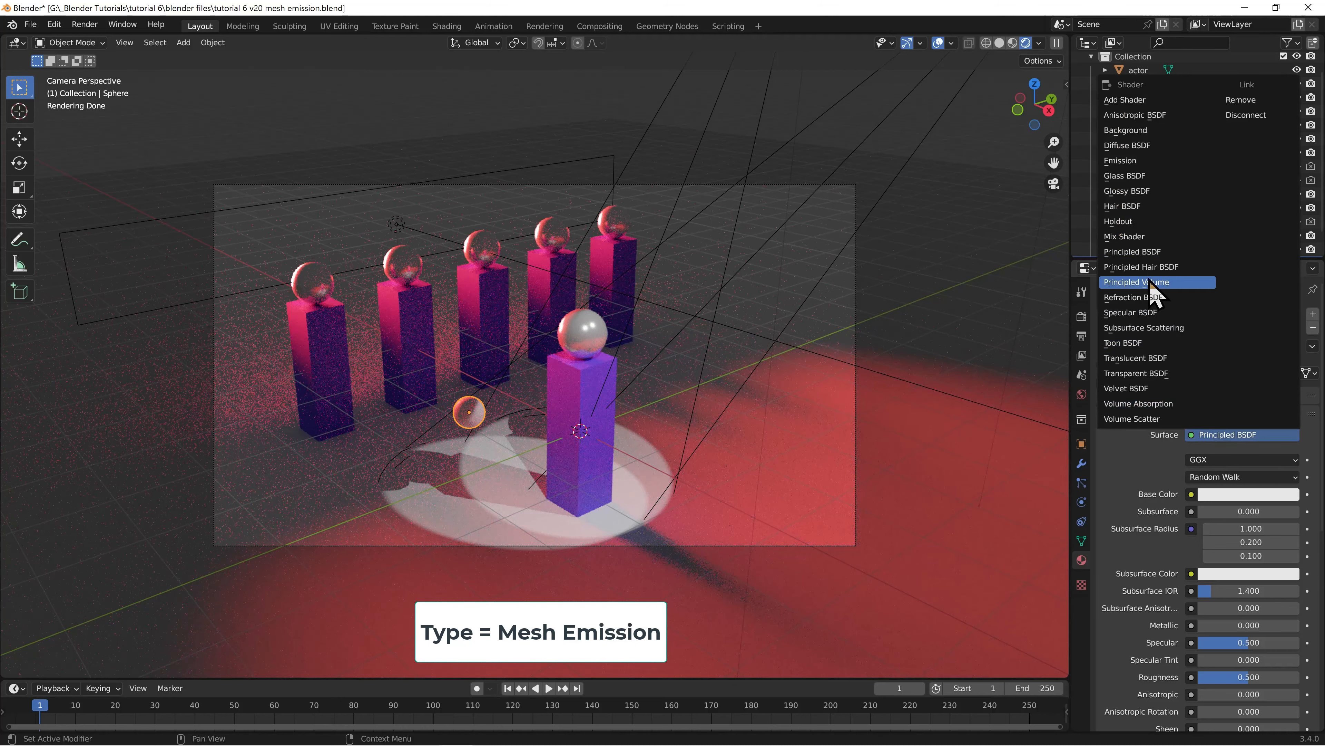
click(1138, 162)
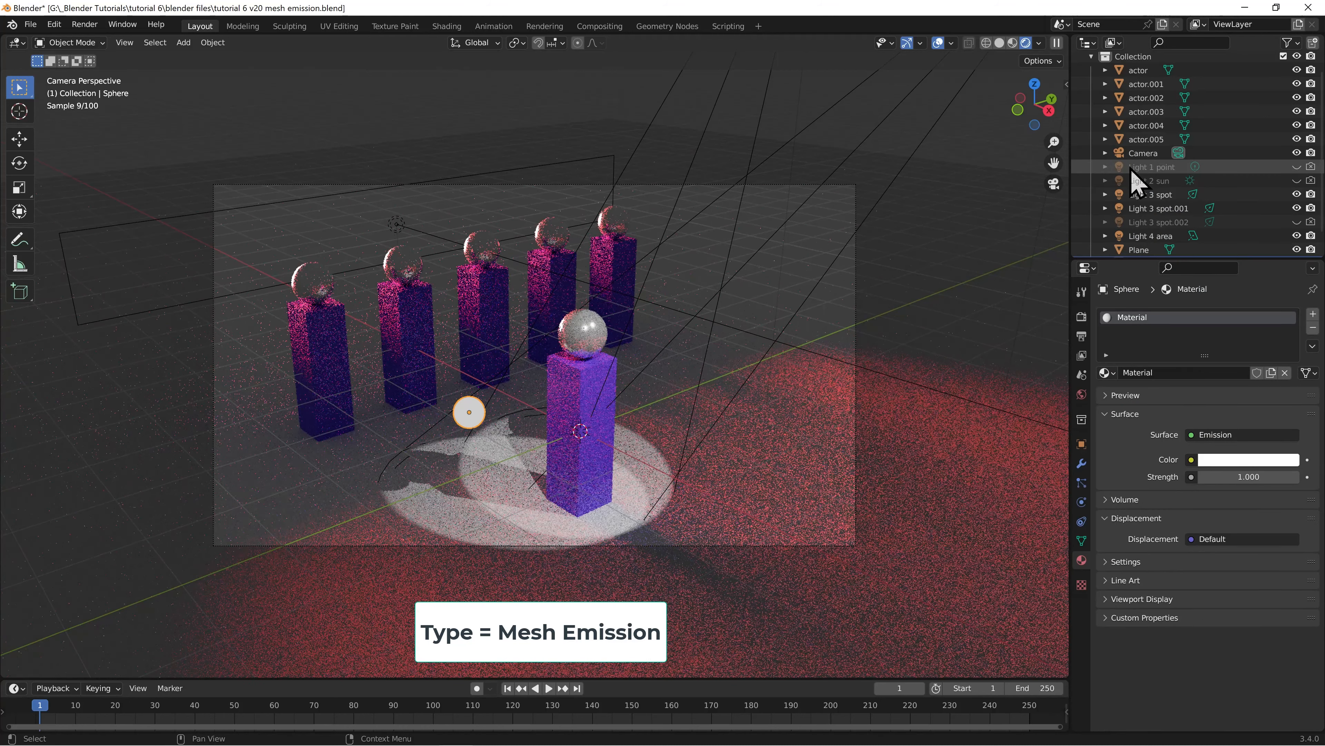
click(1241, 476)
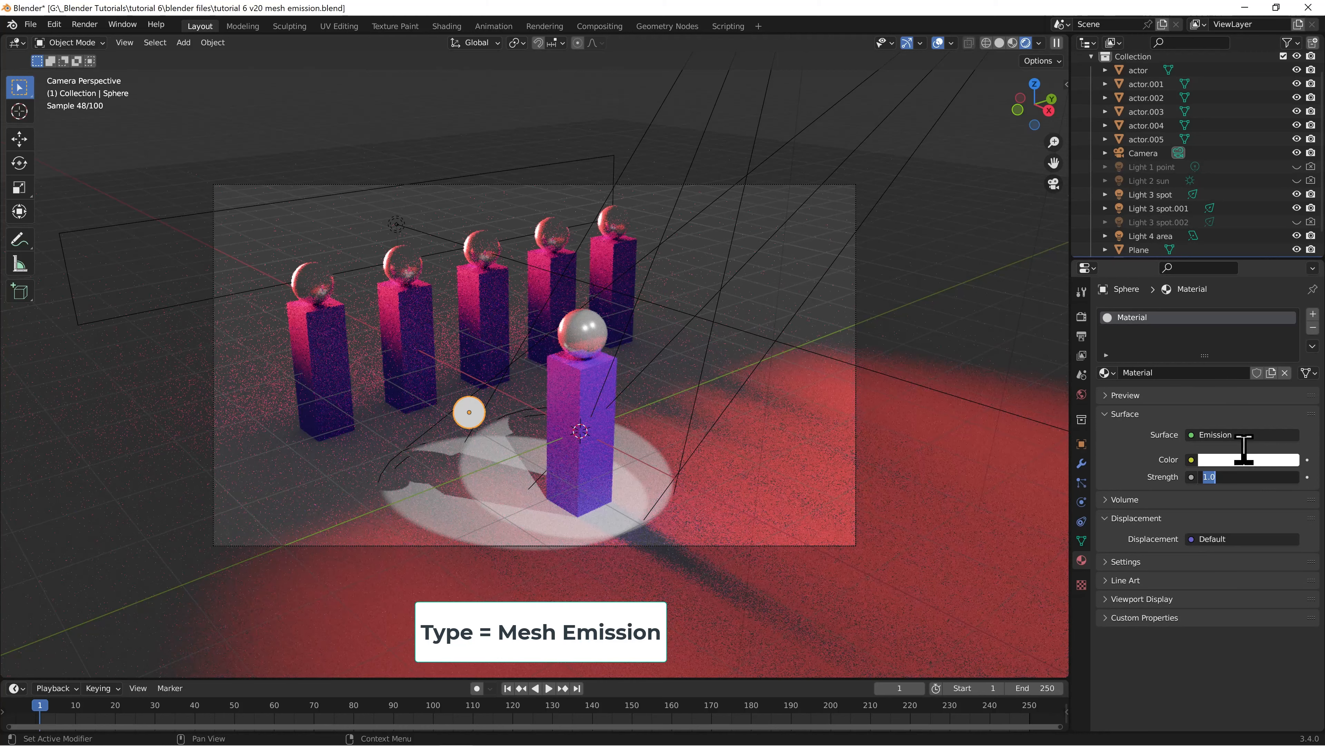
text(20)
key(Return)
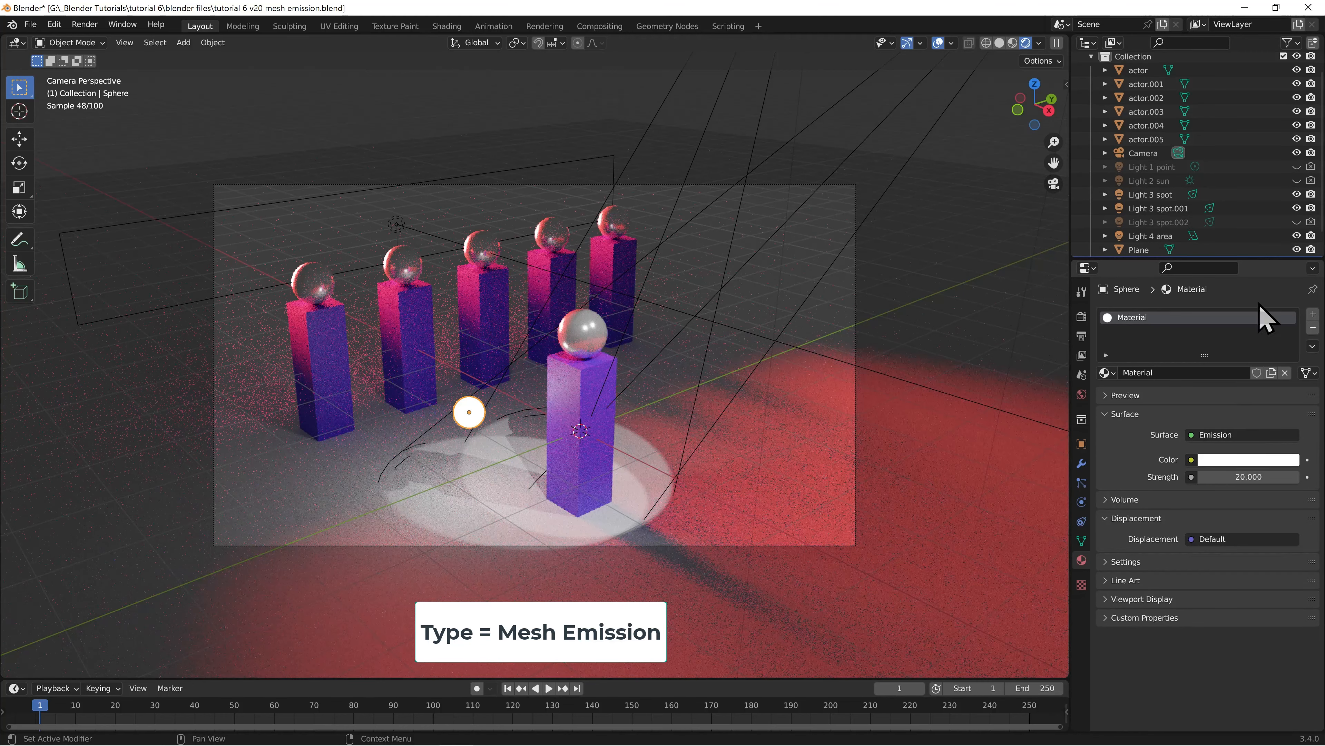
Hide Light 3 spot, Light 3 spot.001 and Light 4 area in the viewport, and move the glowing sphere slightly lower
drag(1299, 197, 1299, 237)
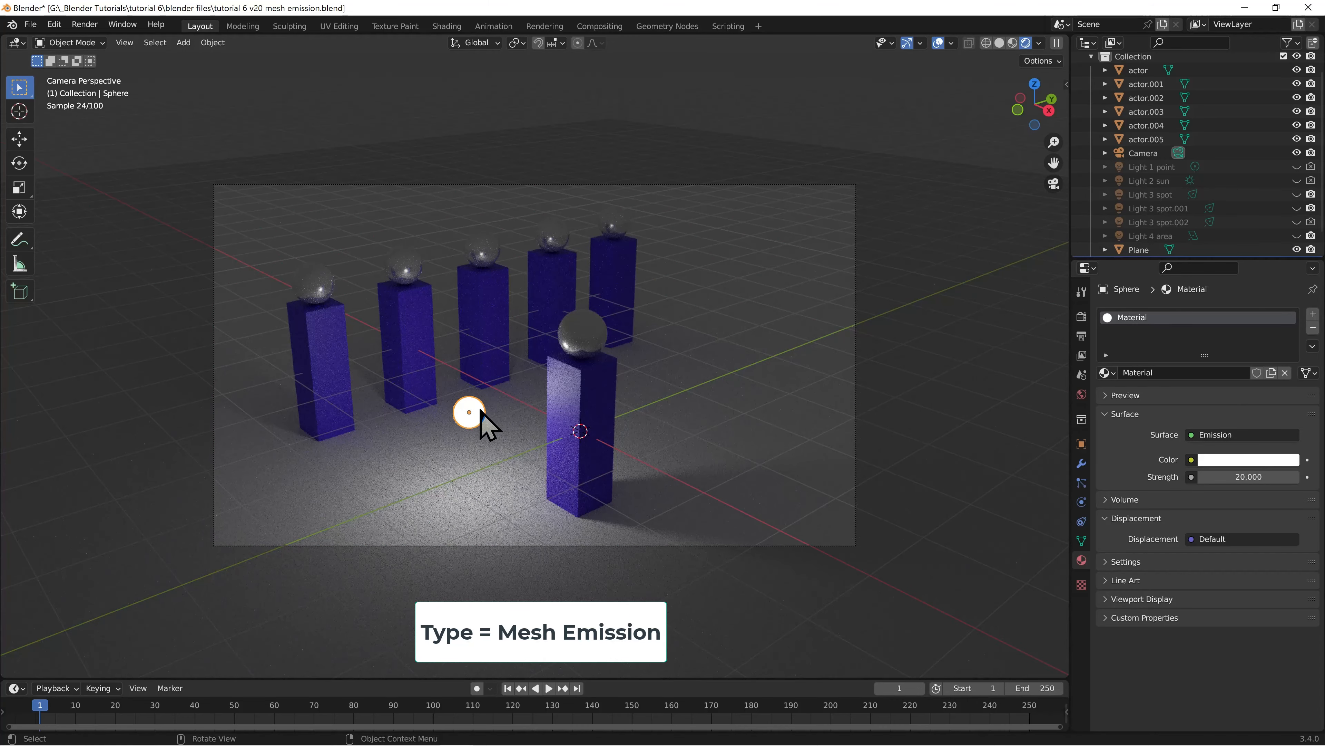
key(g)
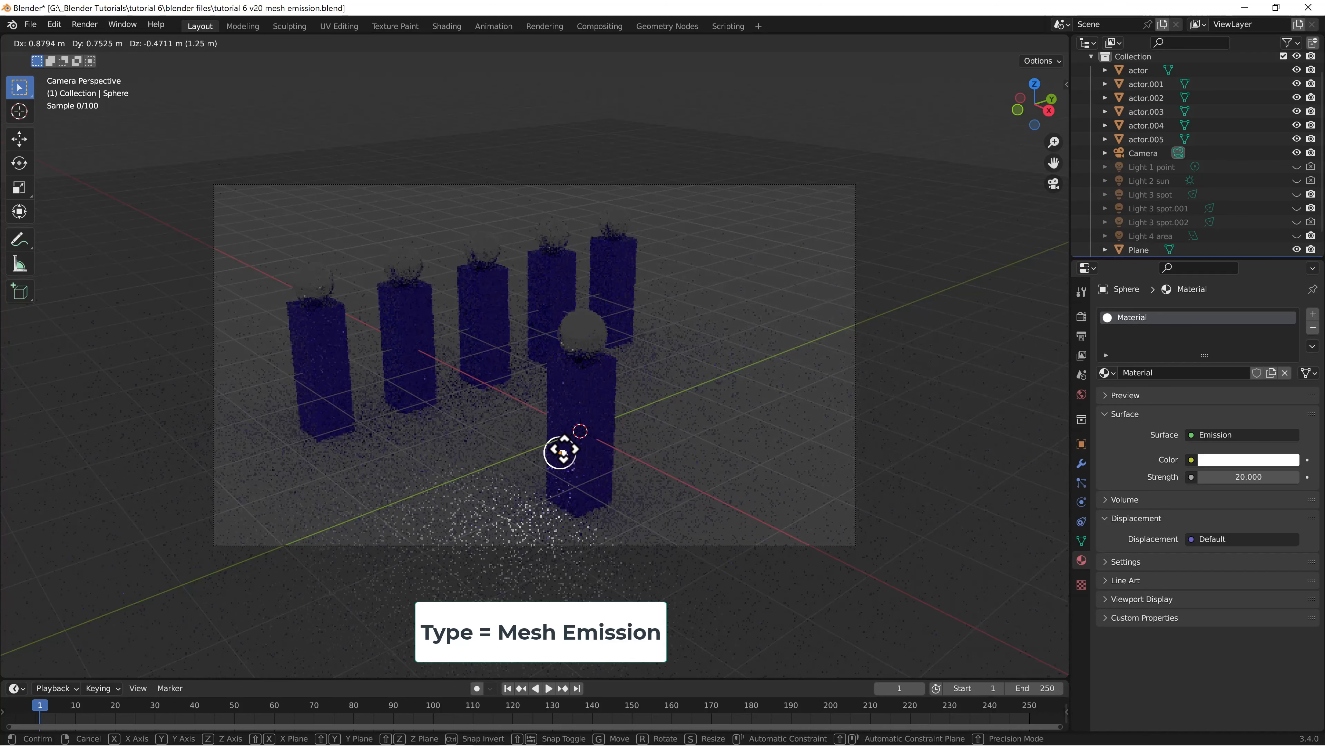
click(475, 427)
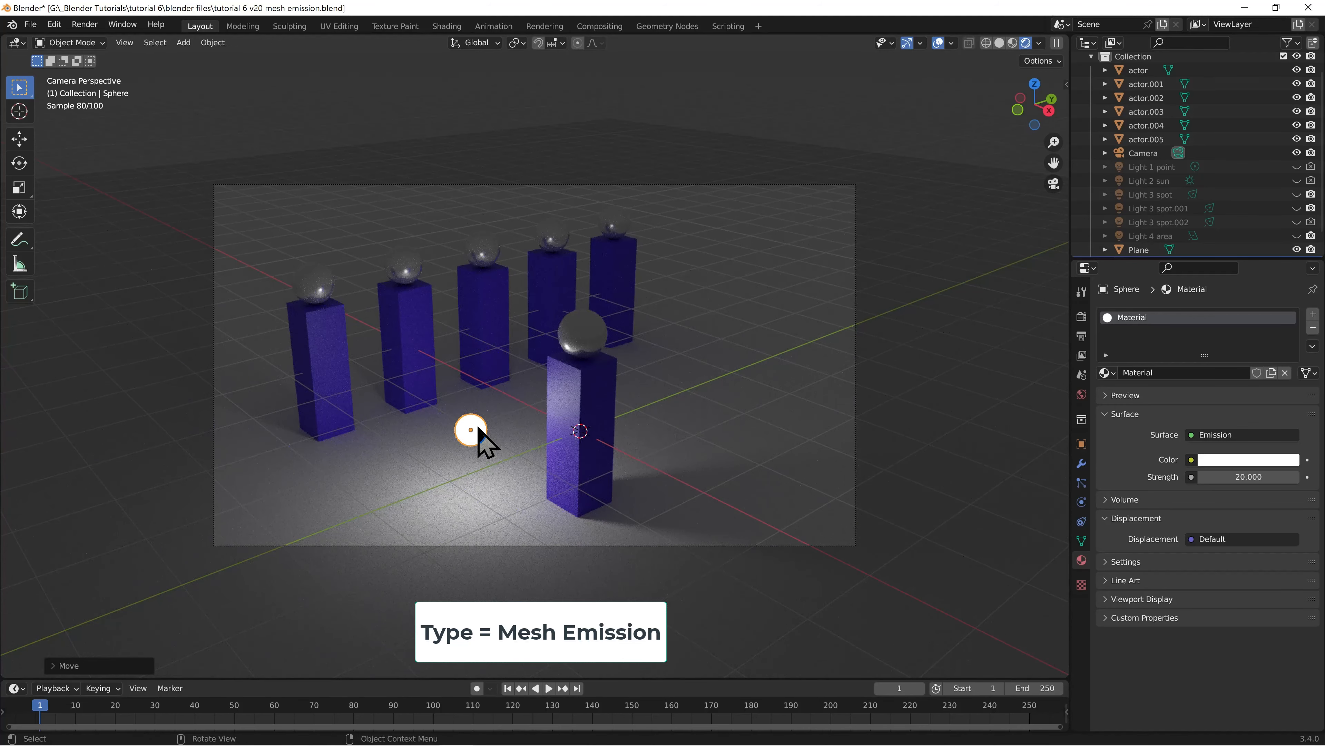
Examine the sphere's Emission node setup in the Shading workspace, and return to the Layout workspace
click(446, 28)
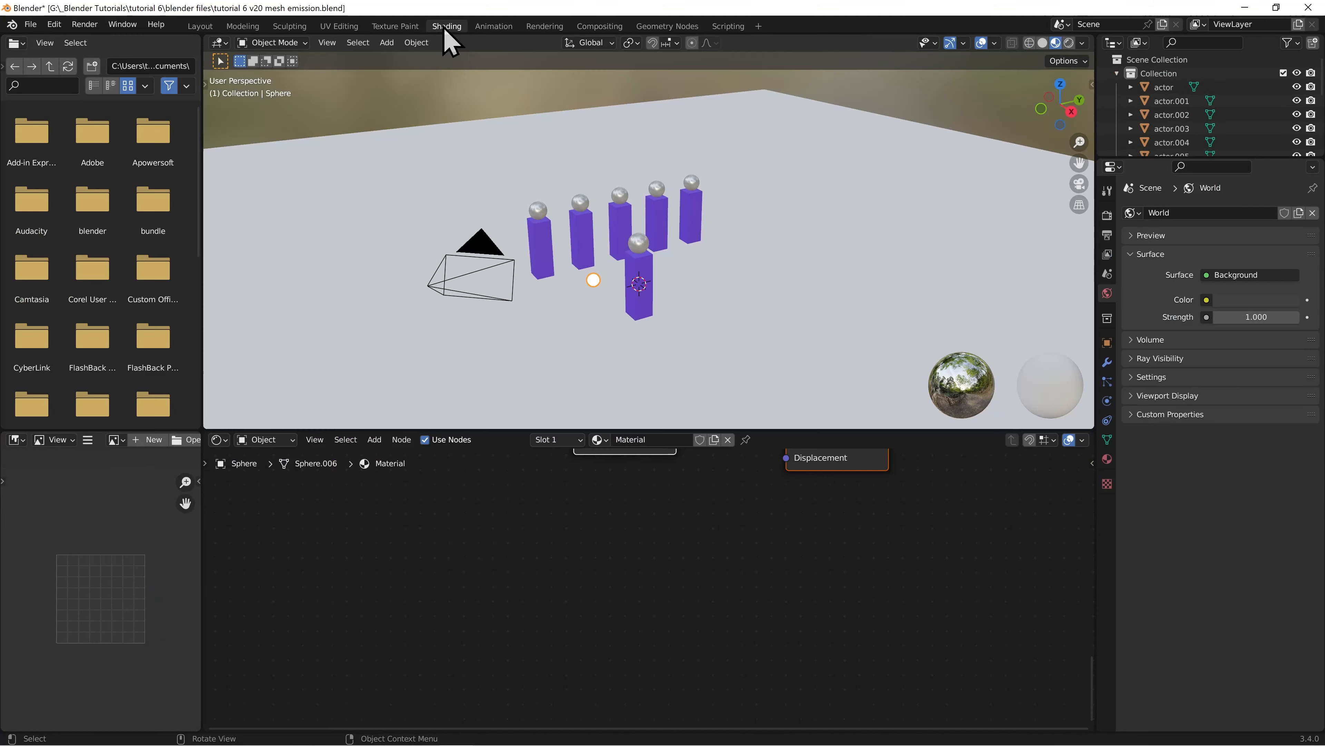
middle_drag(531, 482, 527, 605)
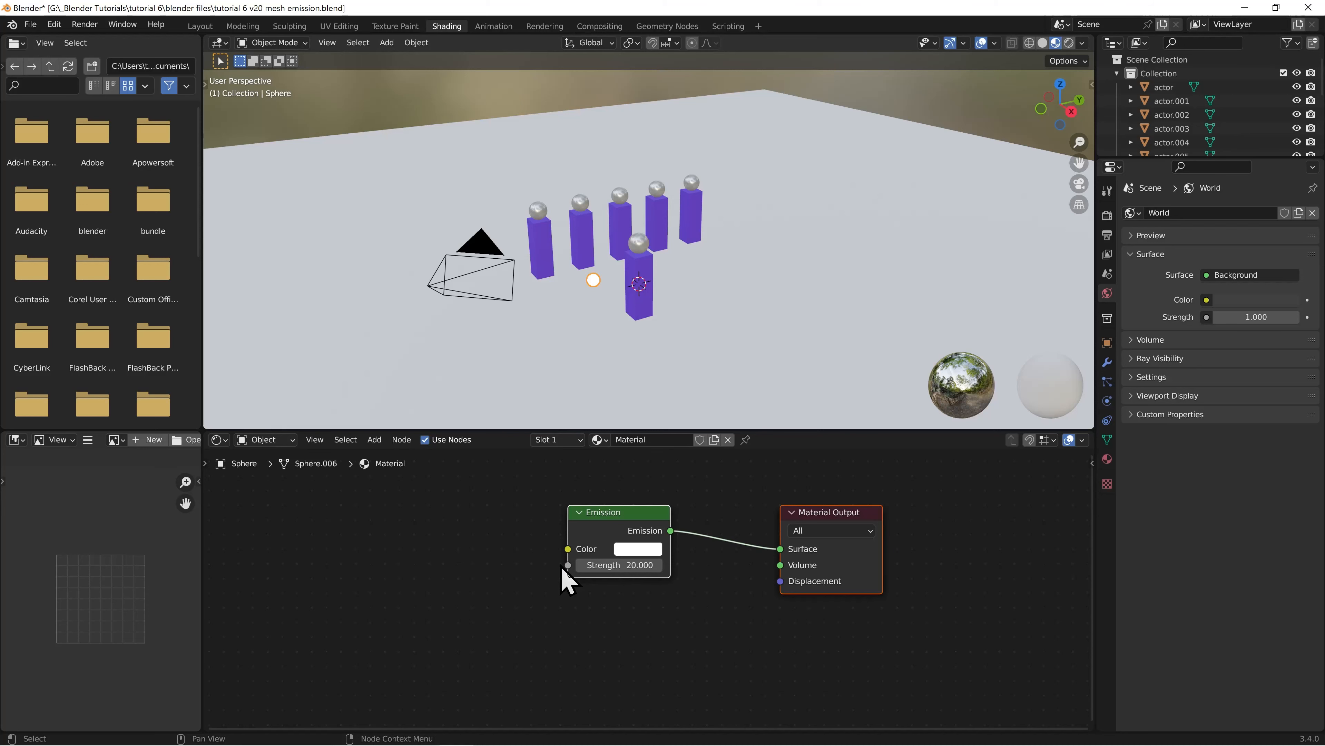
click(207, 29)
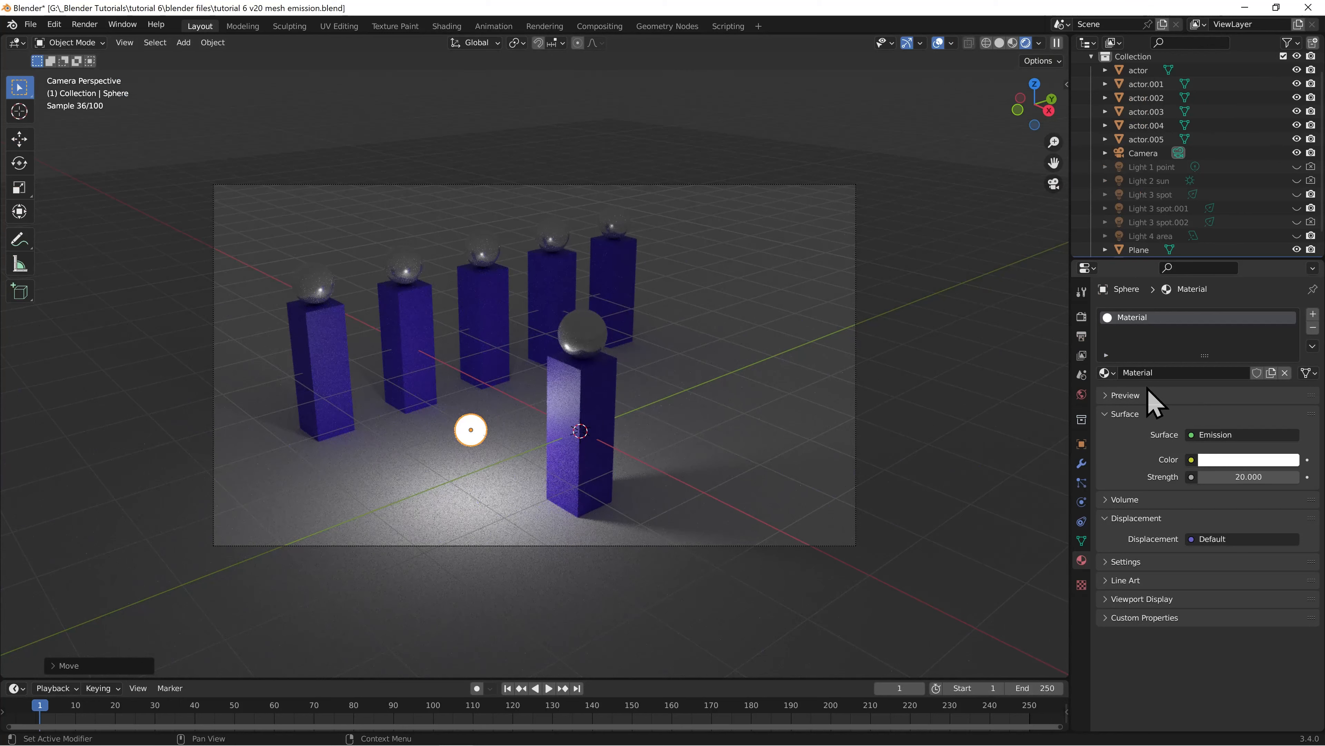
Remove the sphere's current material slot and create a new material named mesh
click(1313, 328)
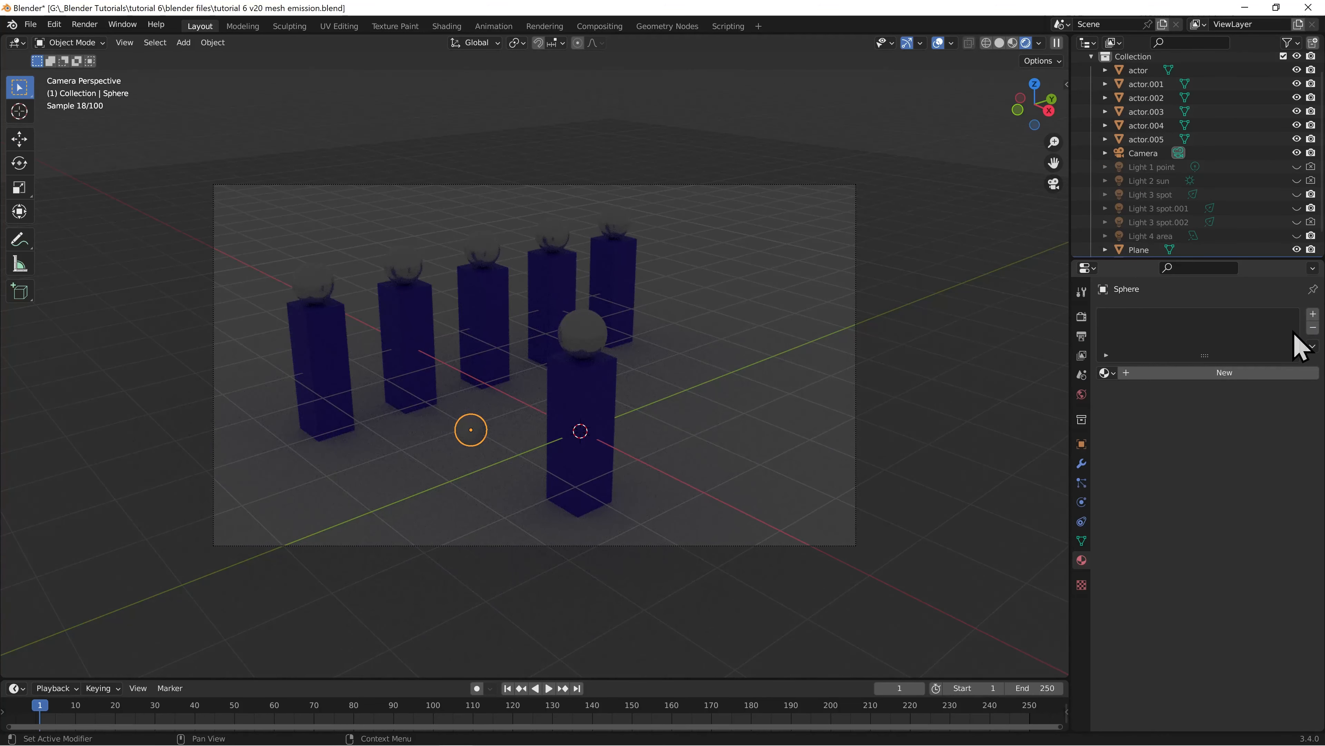
click(1222, 373)
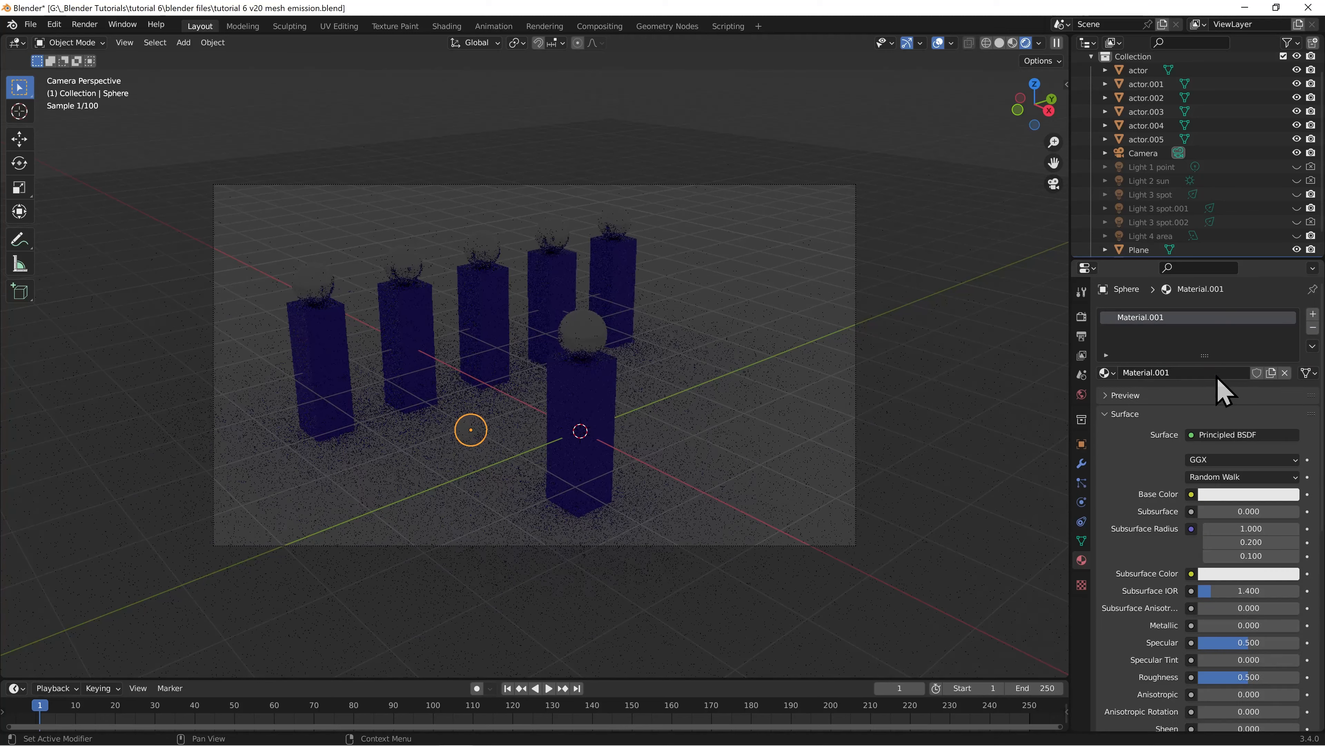
double_click(1178, 371)
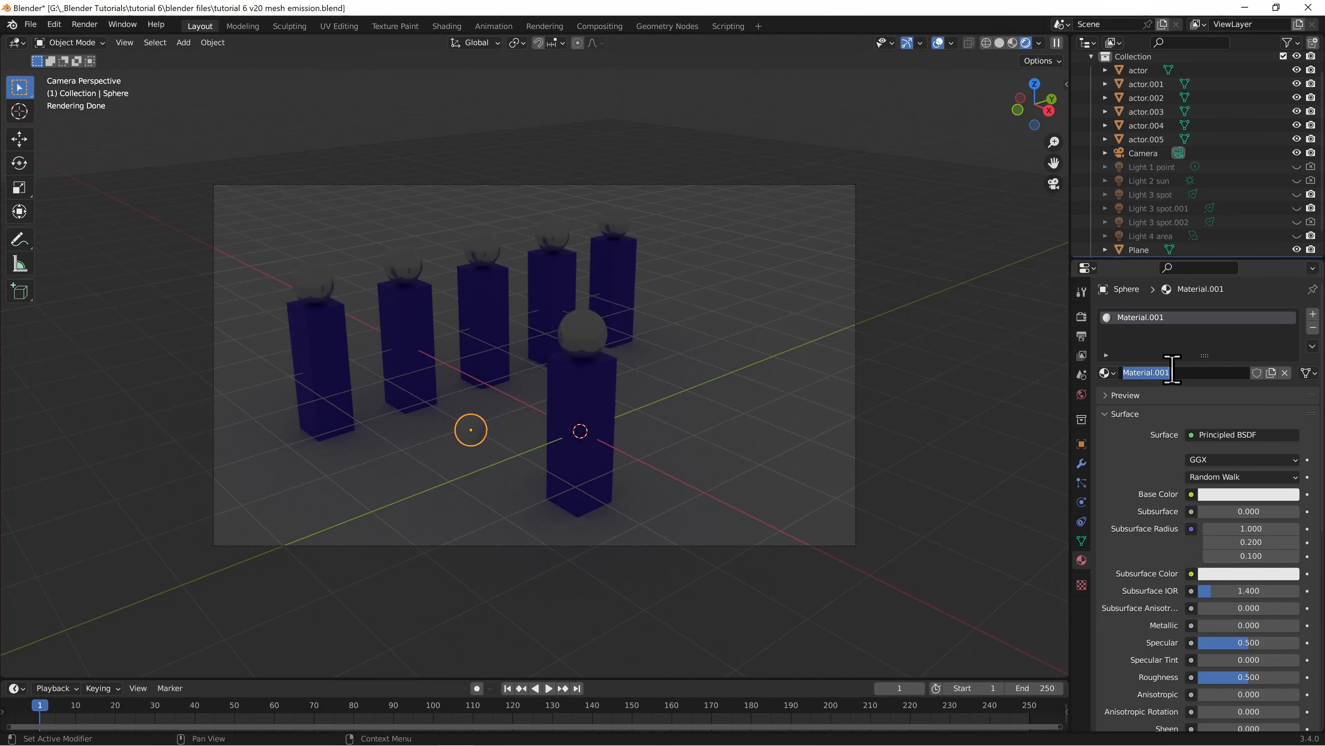
key(Return)
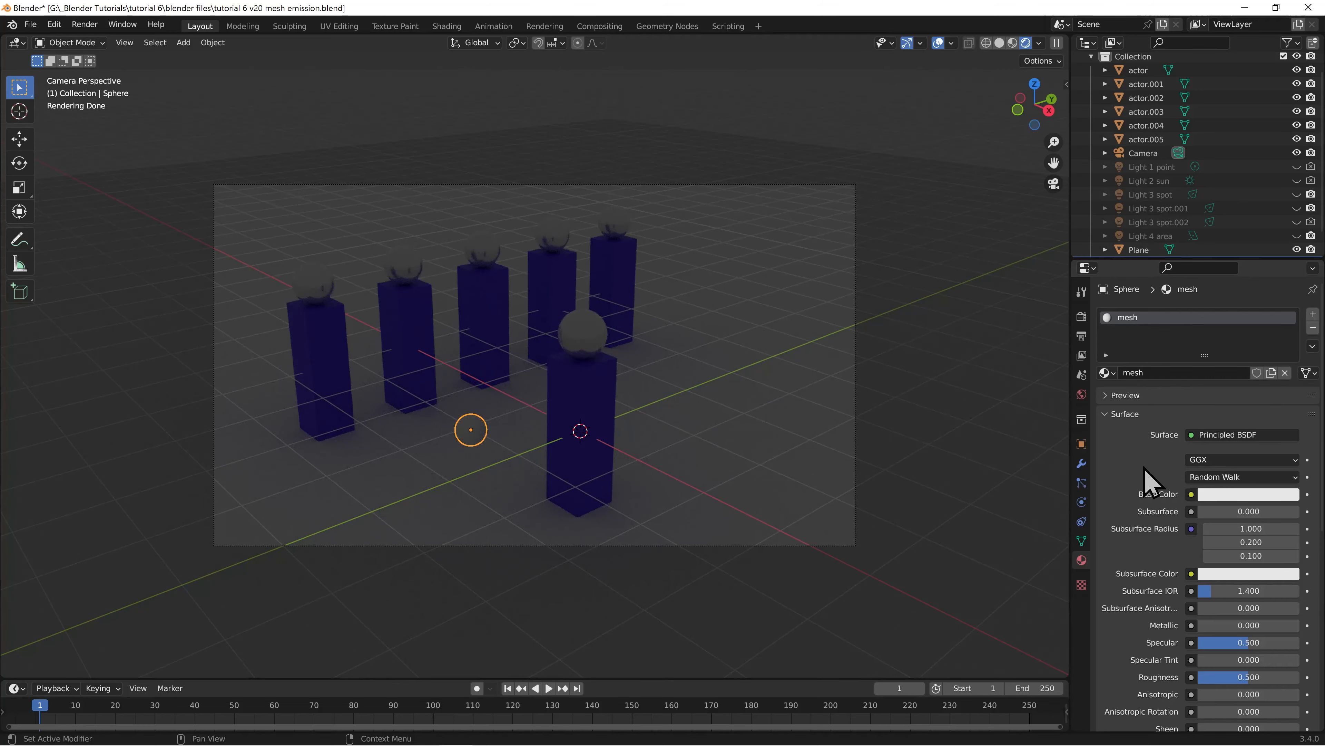
Set the mesh material's Principled BSDF emission colour to white and its Emission Strength to 20
scroll(1148, 473, down, 6)
scroll(1145, 477, down, 5)
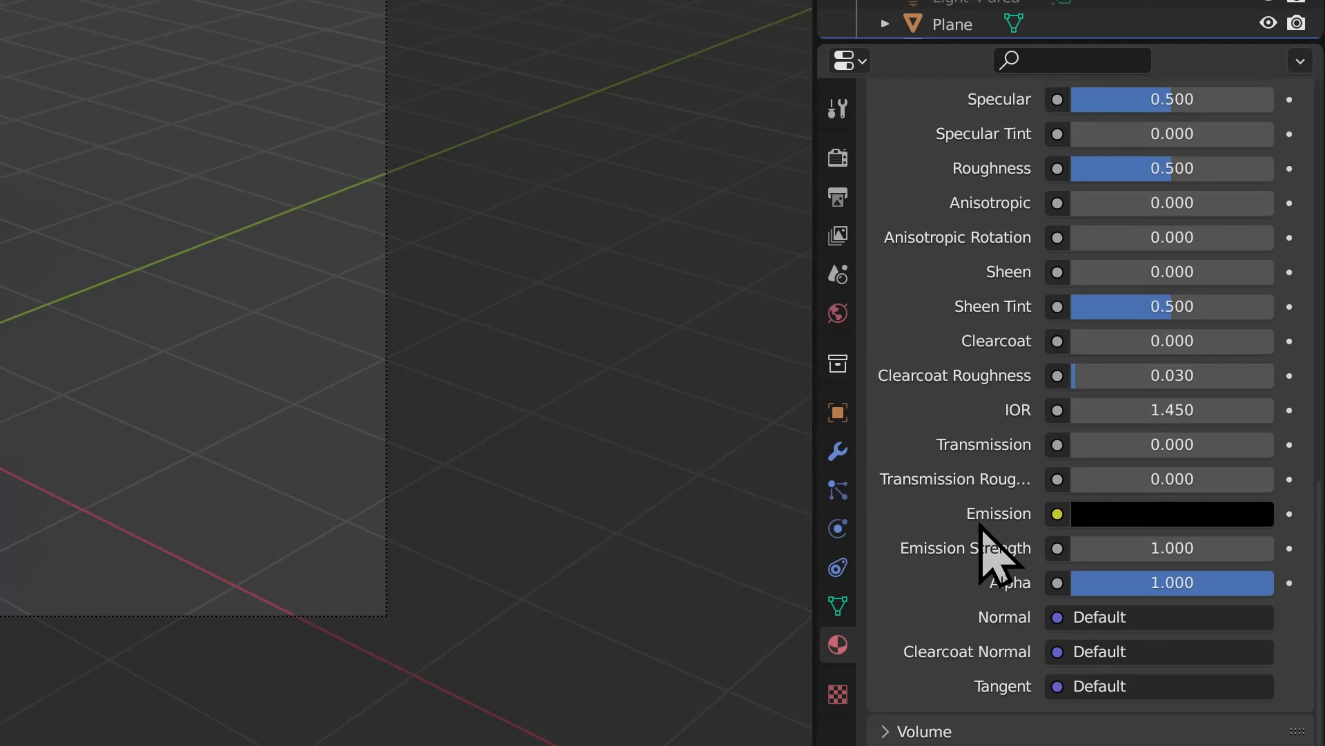
click(1142, 521)
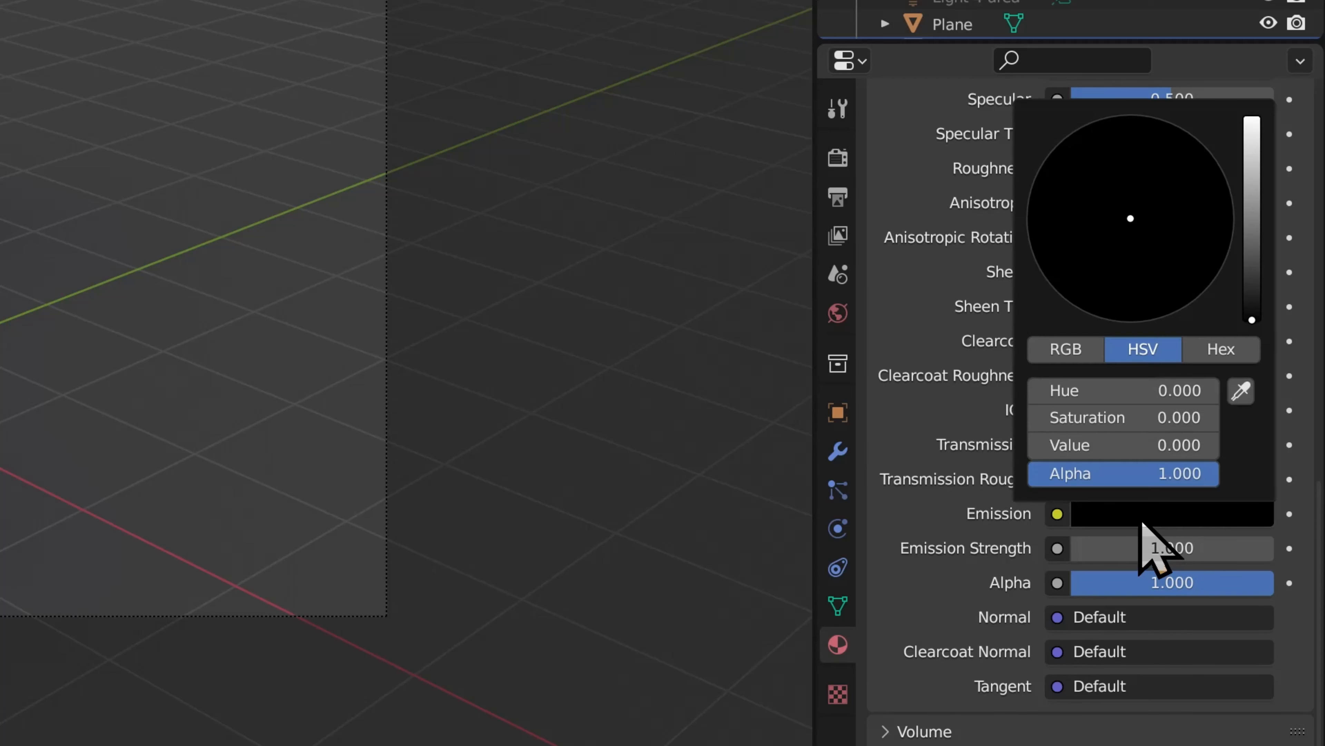
drag(1252, 318, 1252, 120)
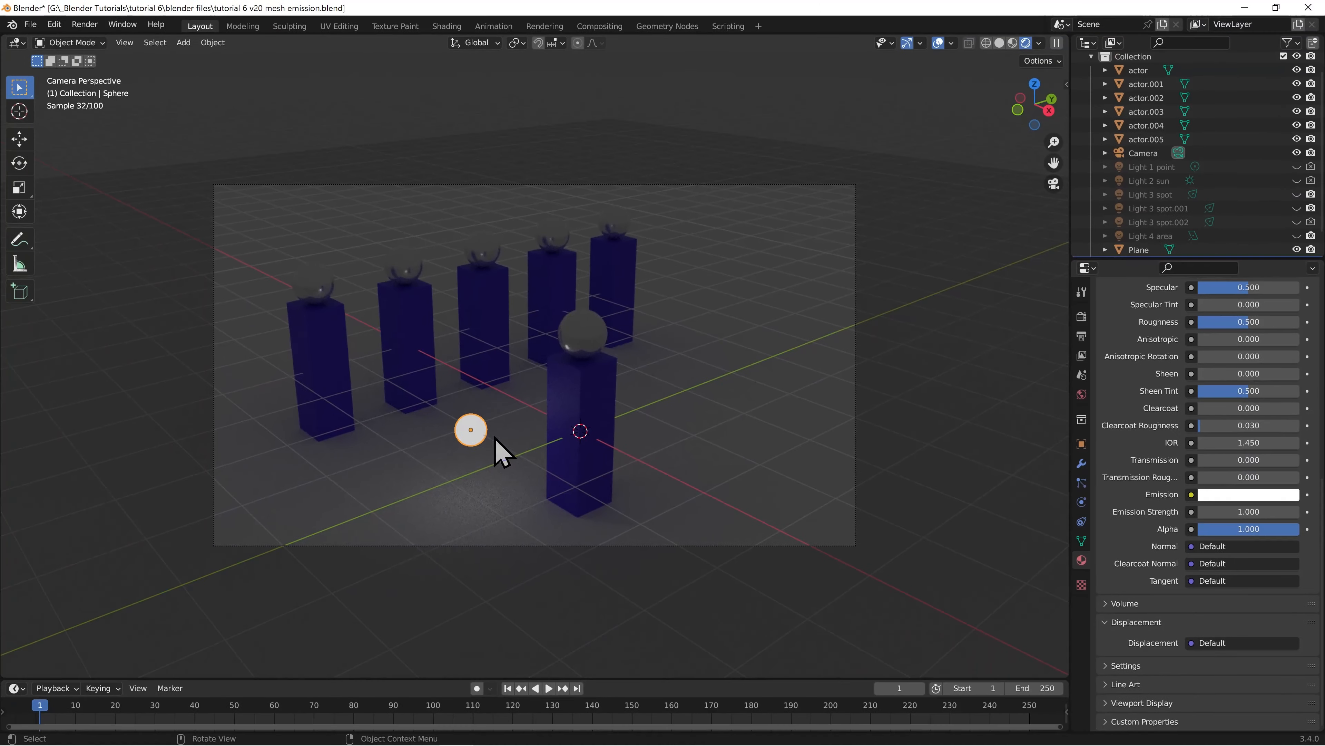
click(1232, 512)
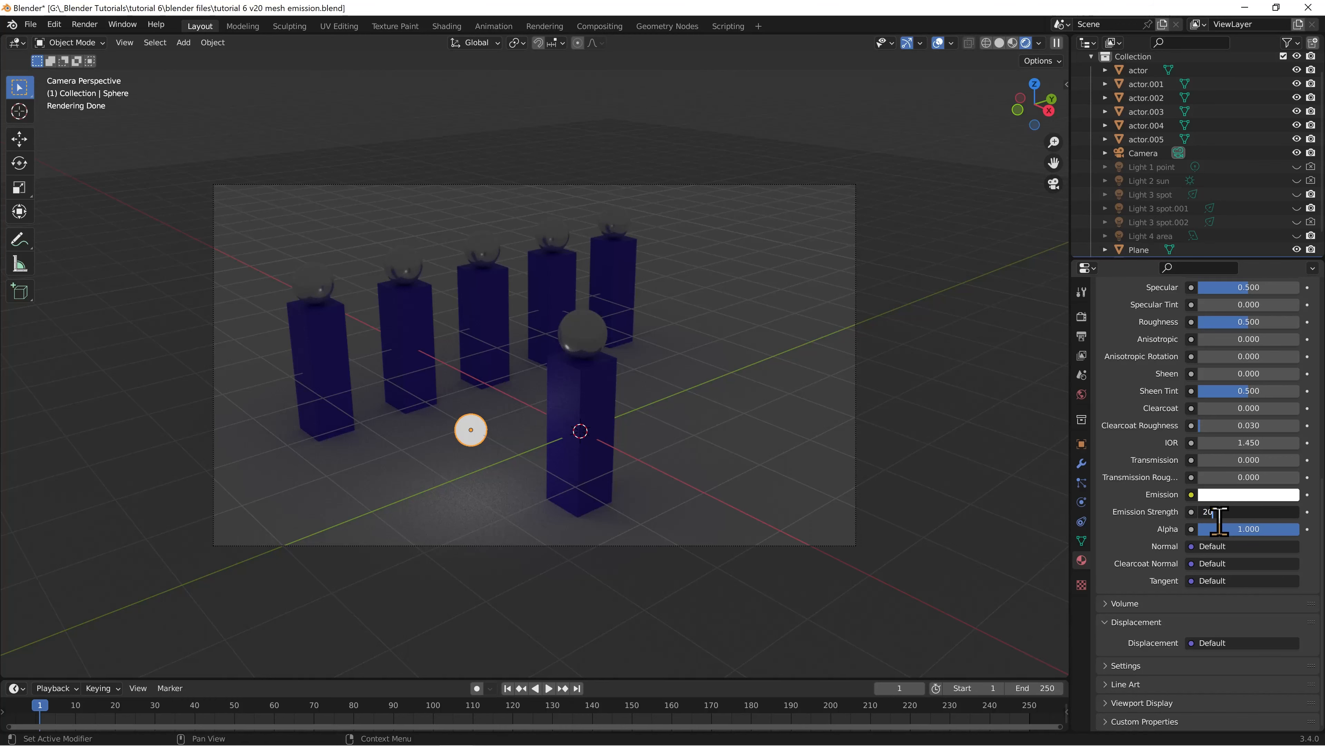
text(20)
key(Return)
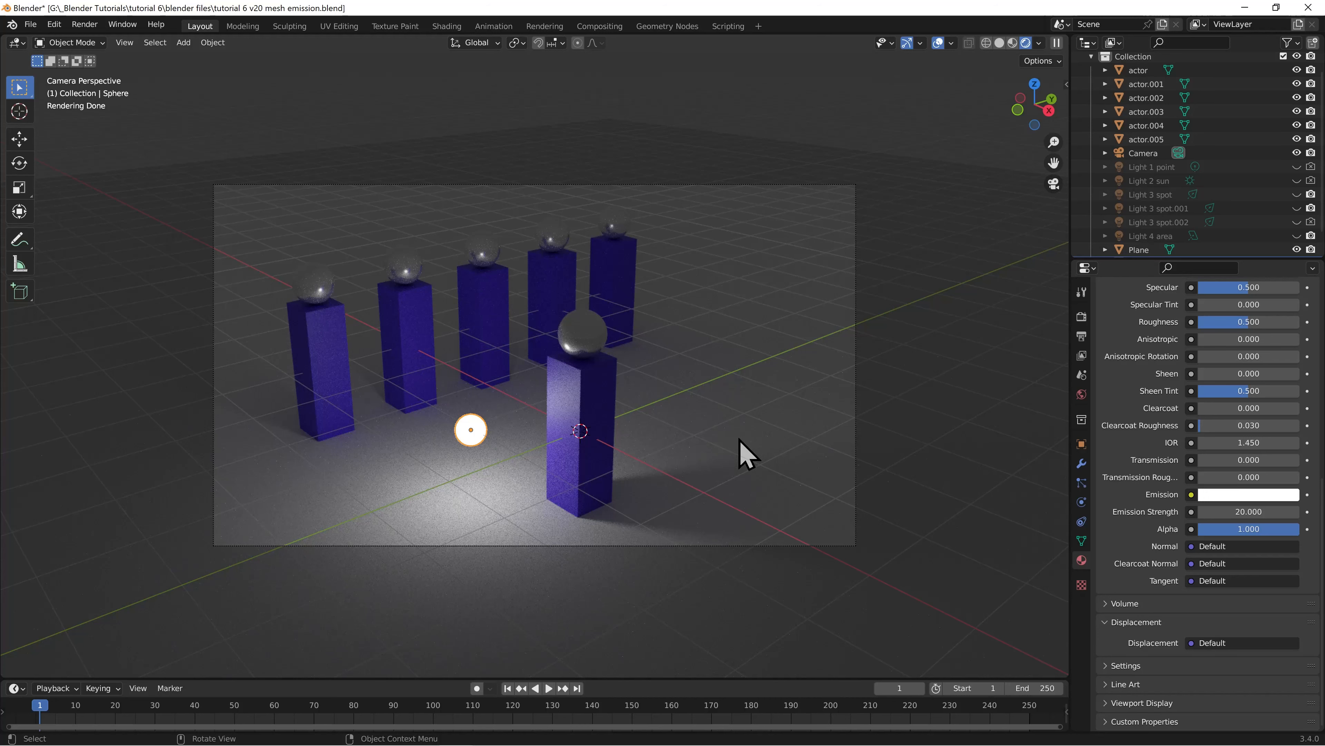
Examine the mesh material's Principled BSDF node in the Shading workspace, and return to the Layout workspace
click(447, 26)
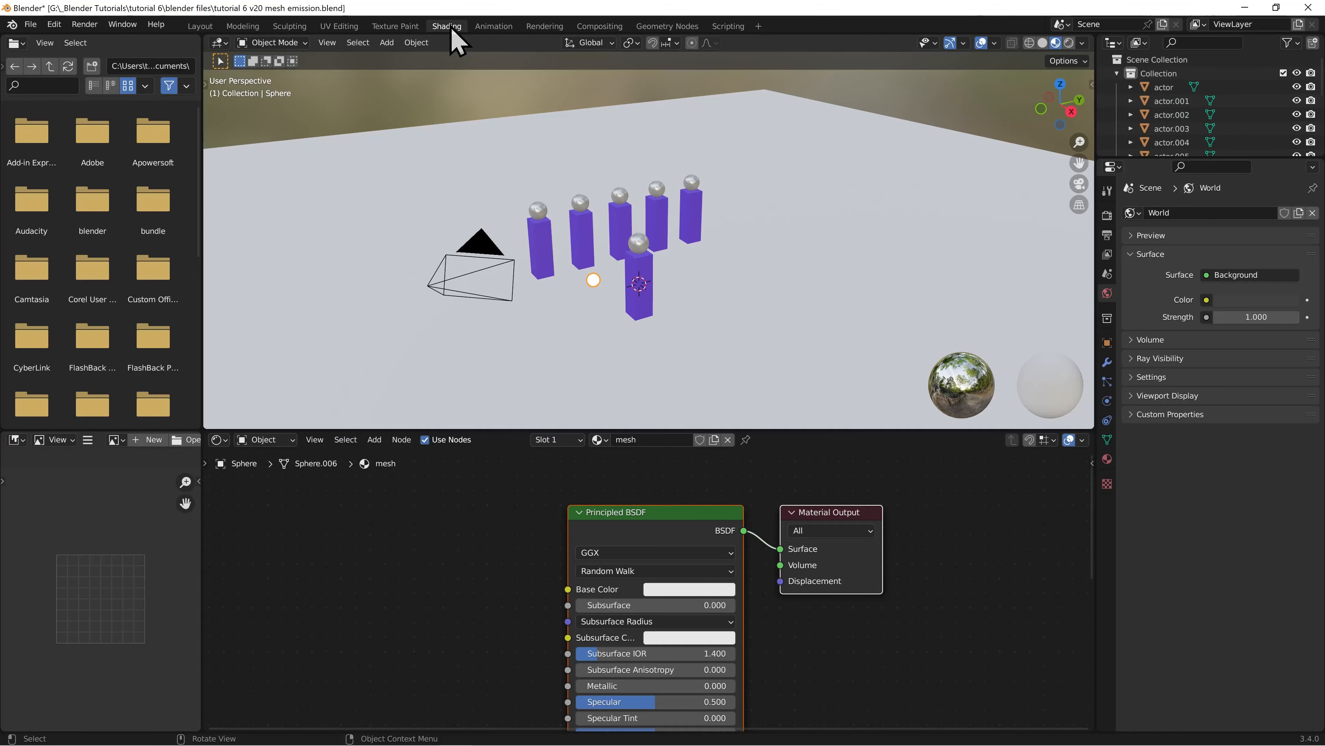
scroll(509, 538, down, 3)
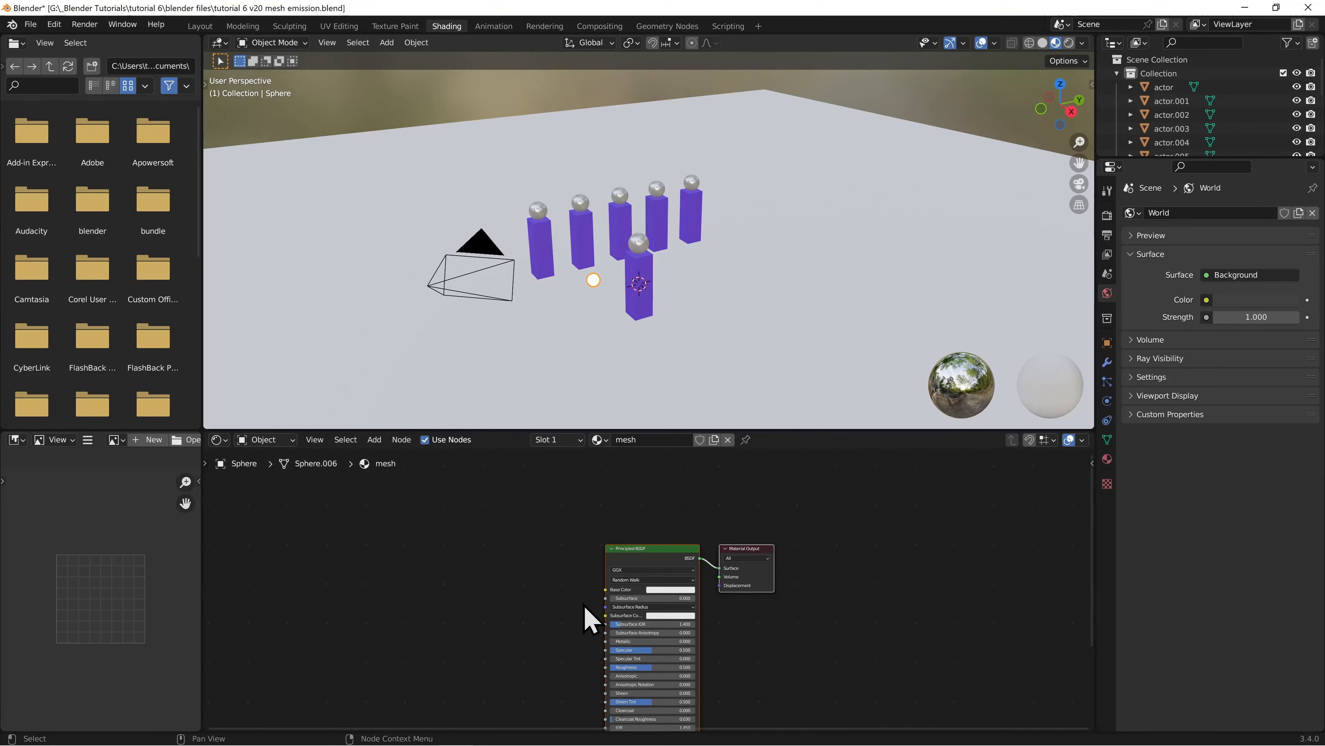
drag(652, 548, 633, 476)
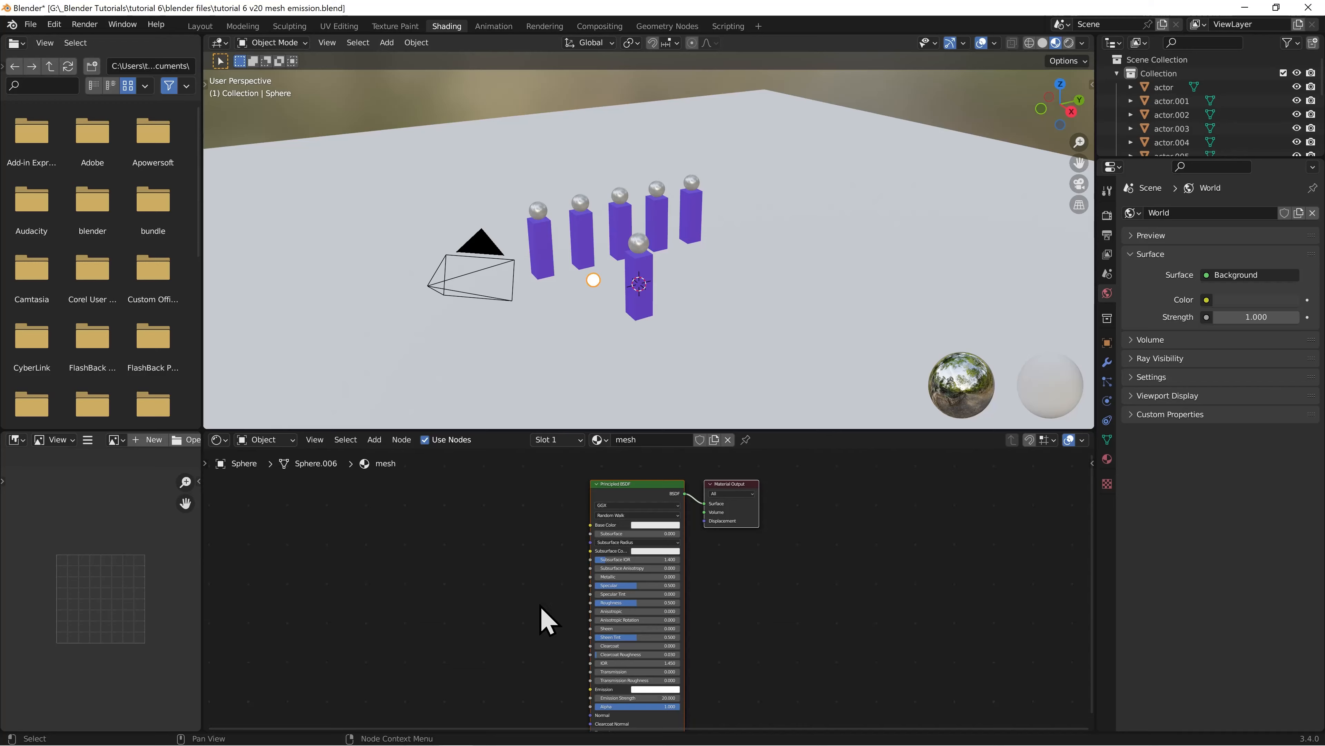
click(200, 26)
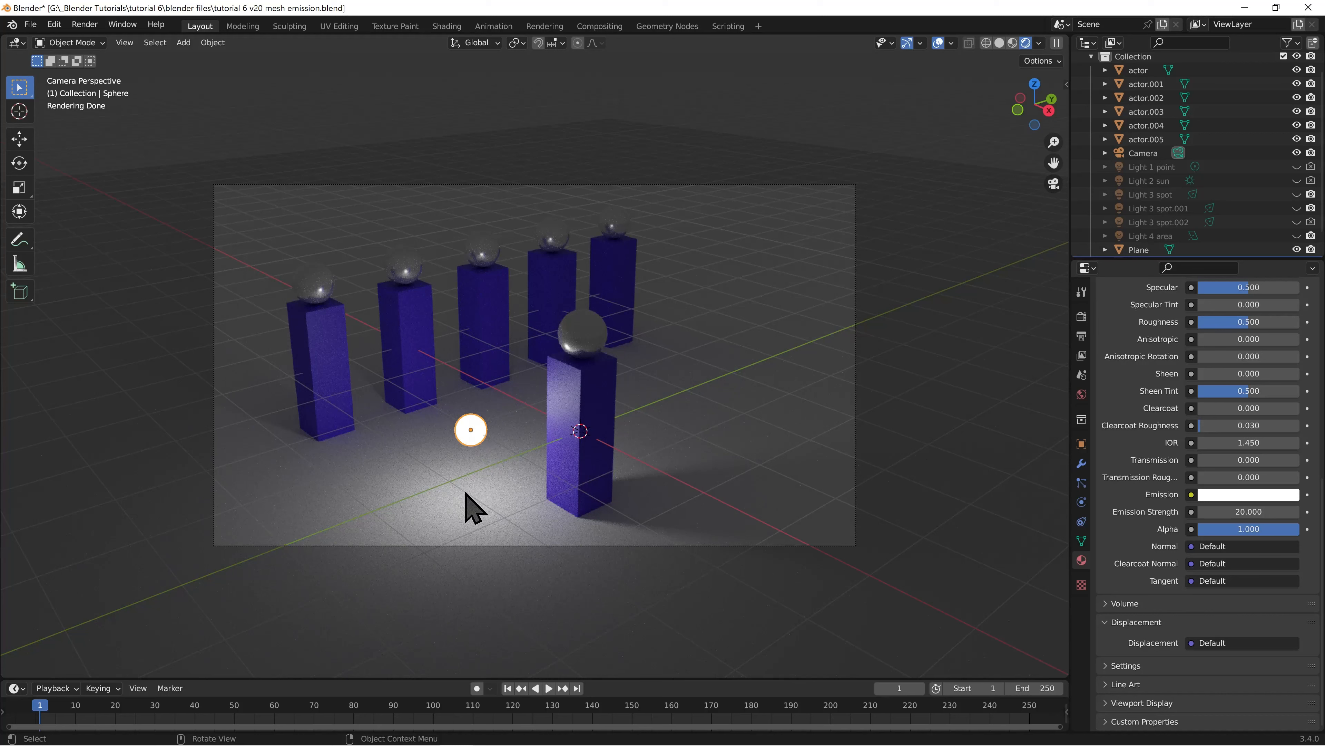
Set the sphere's Z location to -1 m
click(1082, 443)
click(1223, 385)
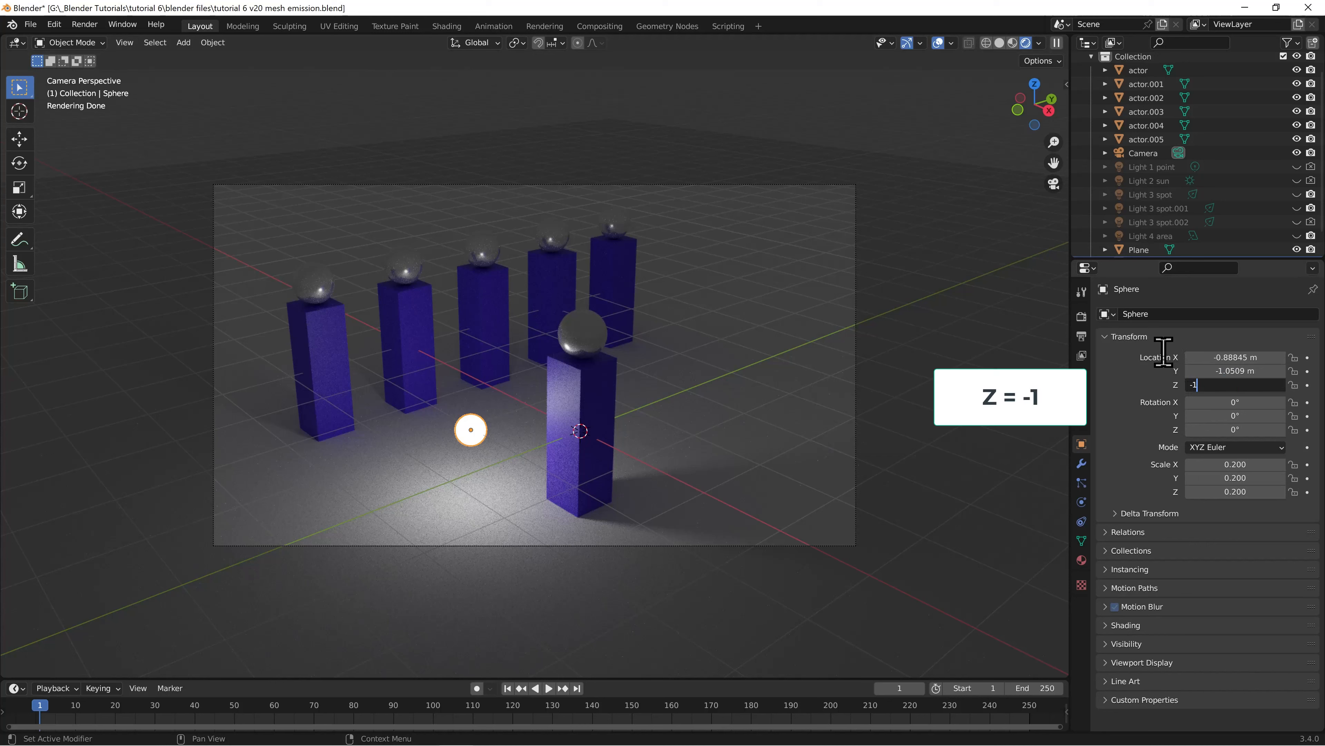
text(-1)
key(Return)
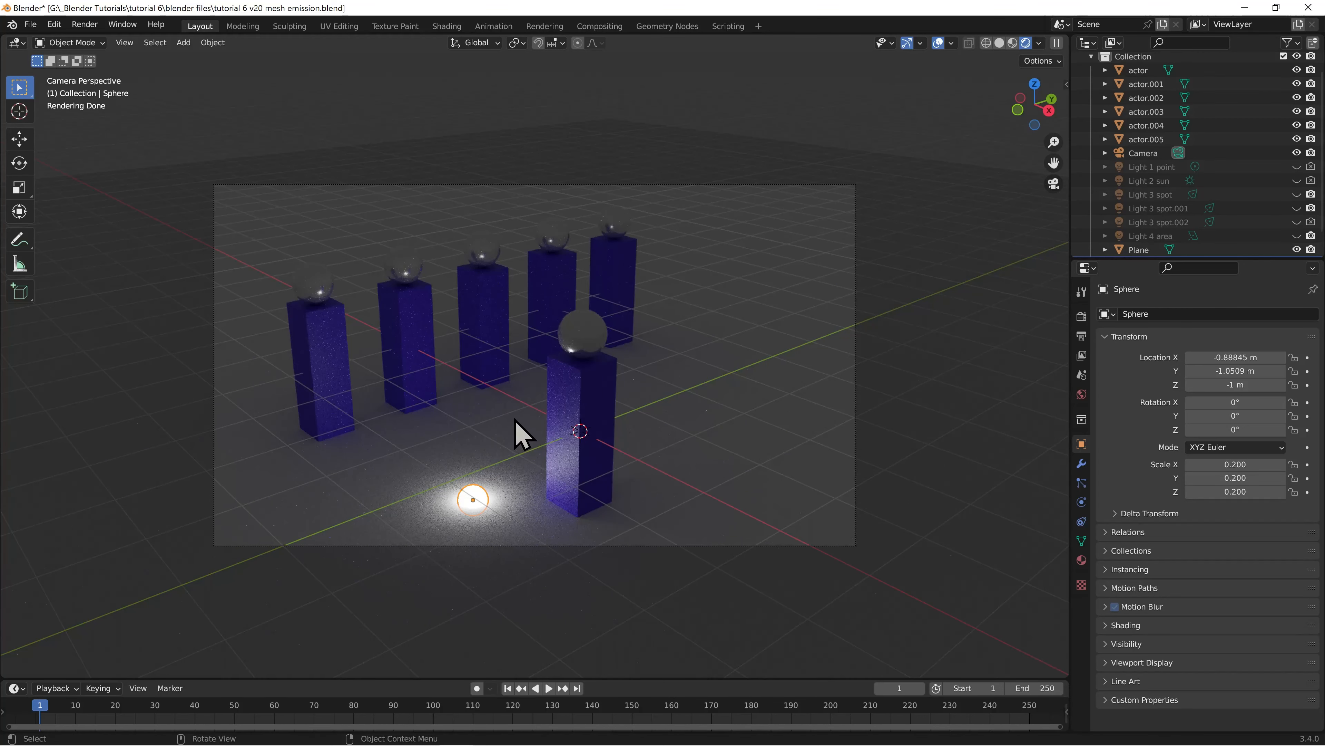
Move the sphere in the top view between the first two actors of the row, at about X -4.02 m, Y -0.74 m
key(KP_7)
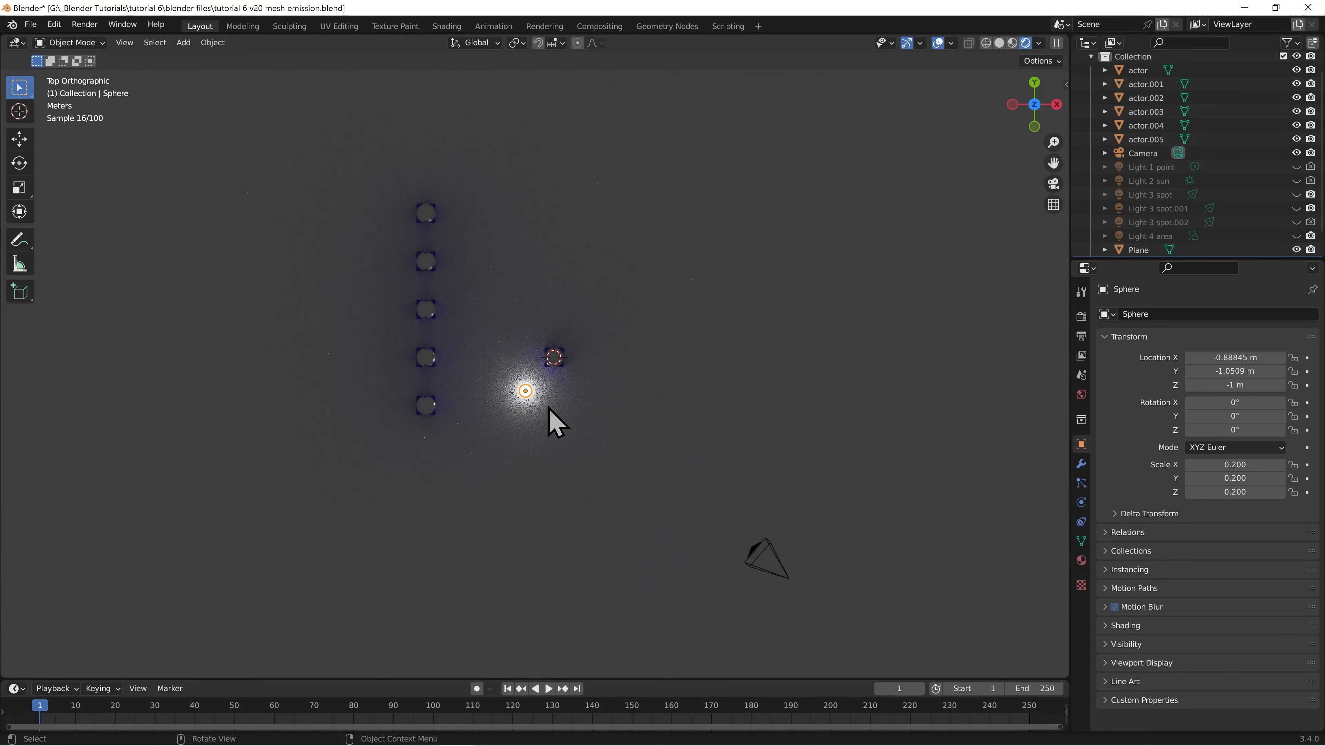
key(g)
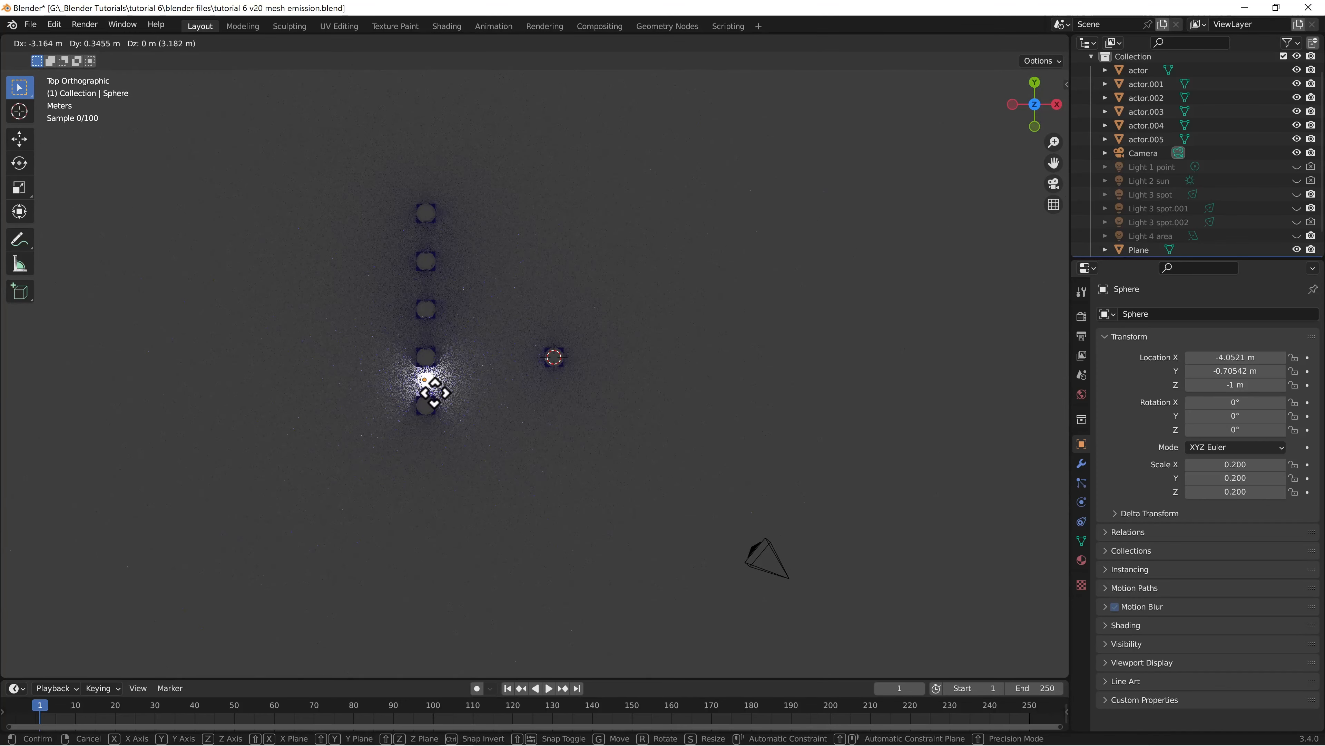
click(435, 394)
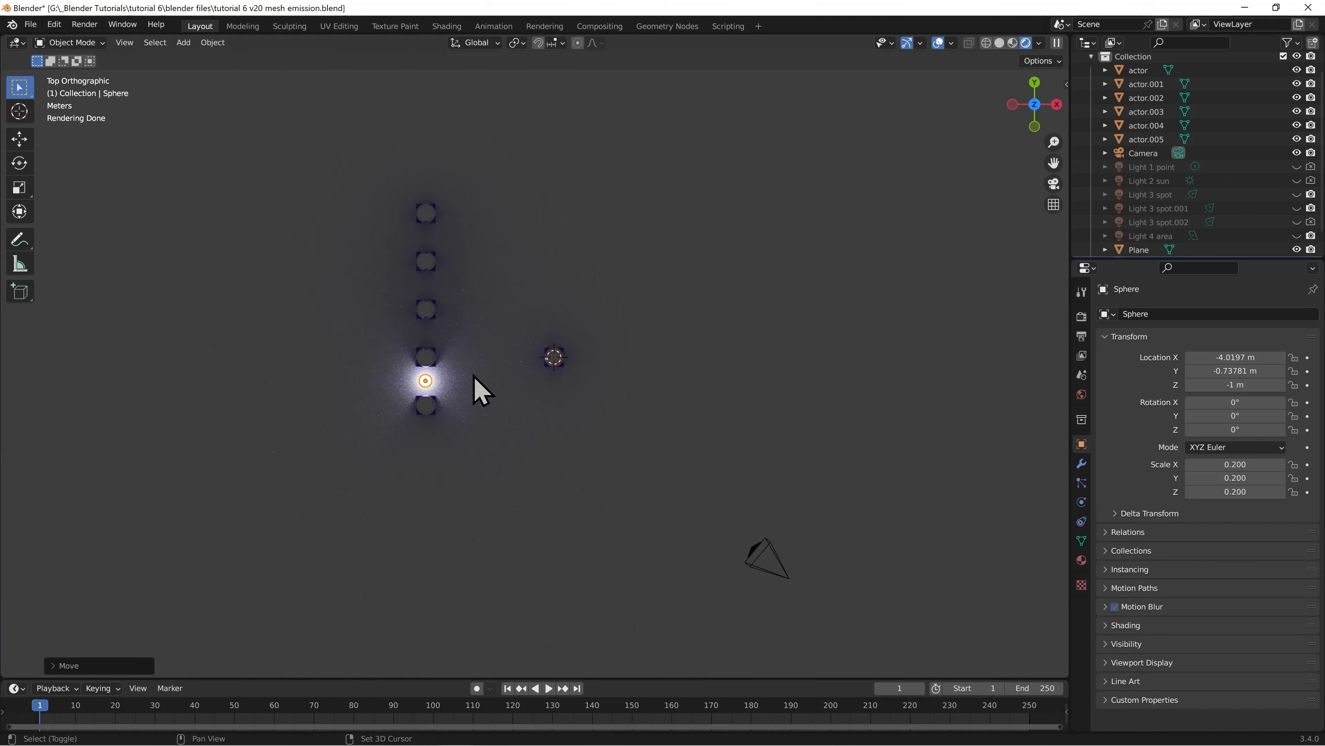
Duplicate the sphere three times along Y into the remaining gaps between the row's actors, at about Y 0.76, 2.2 and 3.78 m
key(shift+d)
key(y)
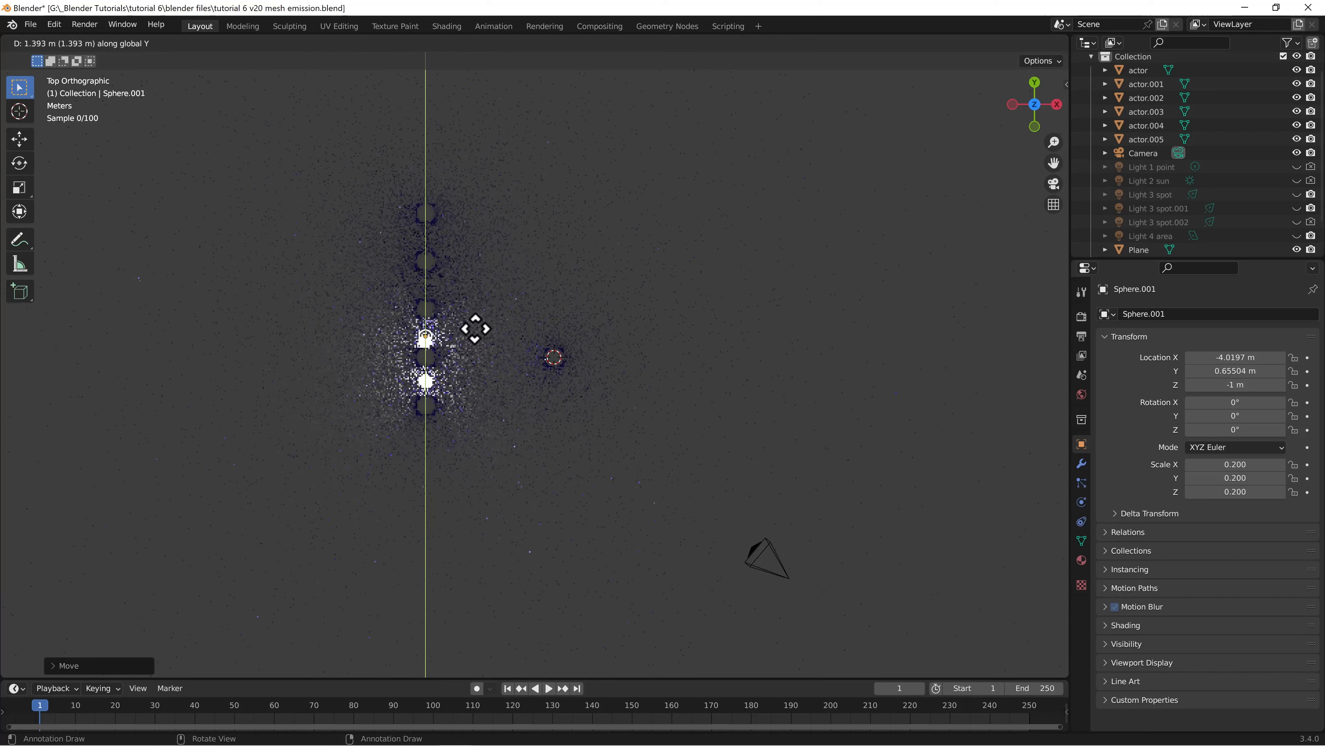
click(476, 328)
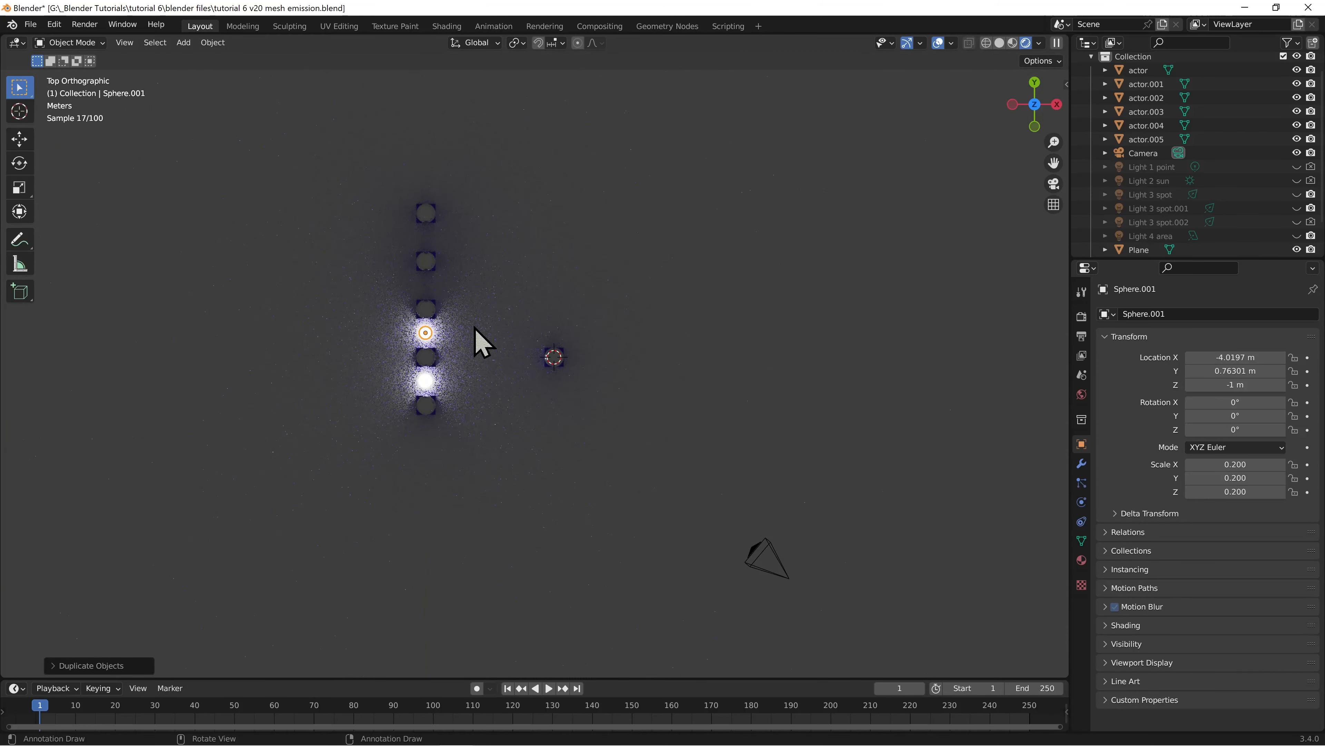
key(shift+d)
key(y)
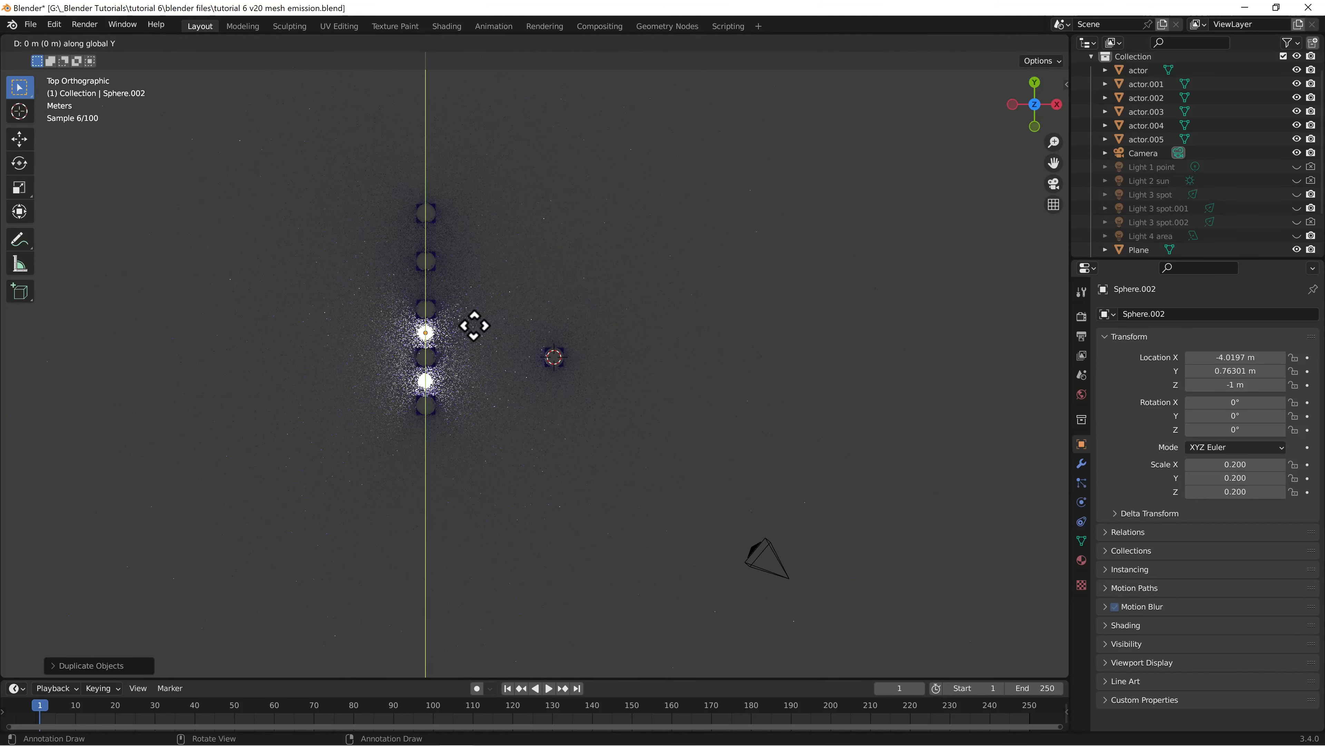
click(472, 282)
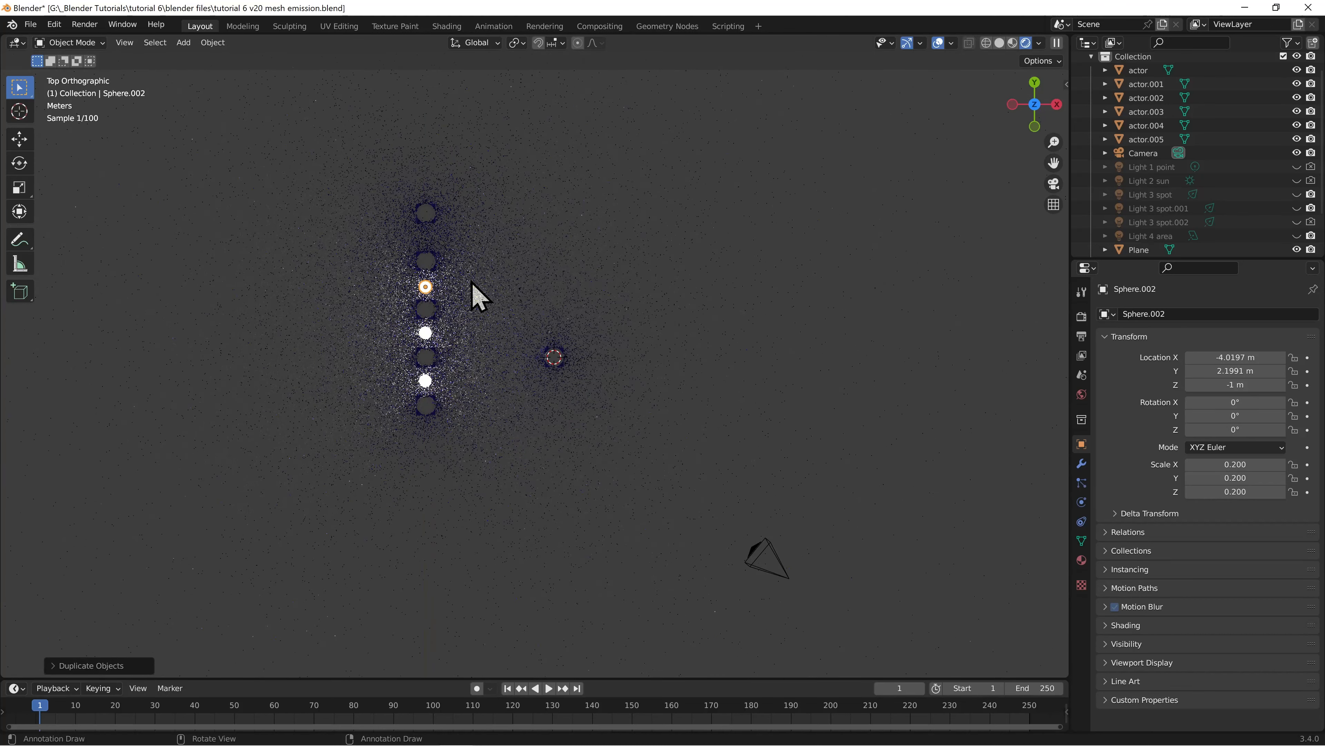
key(shift+d)
key(y)
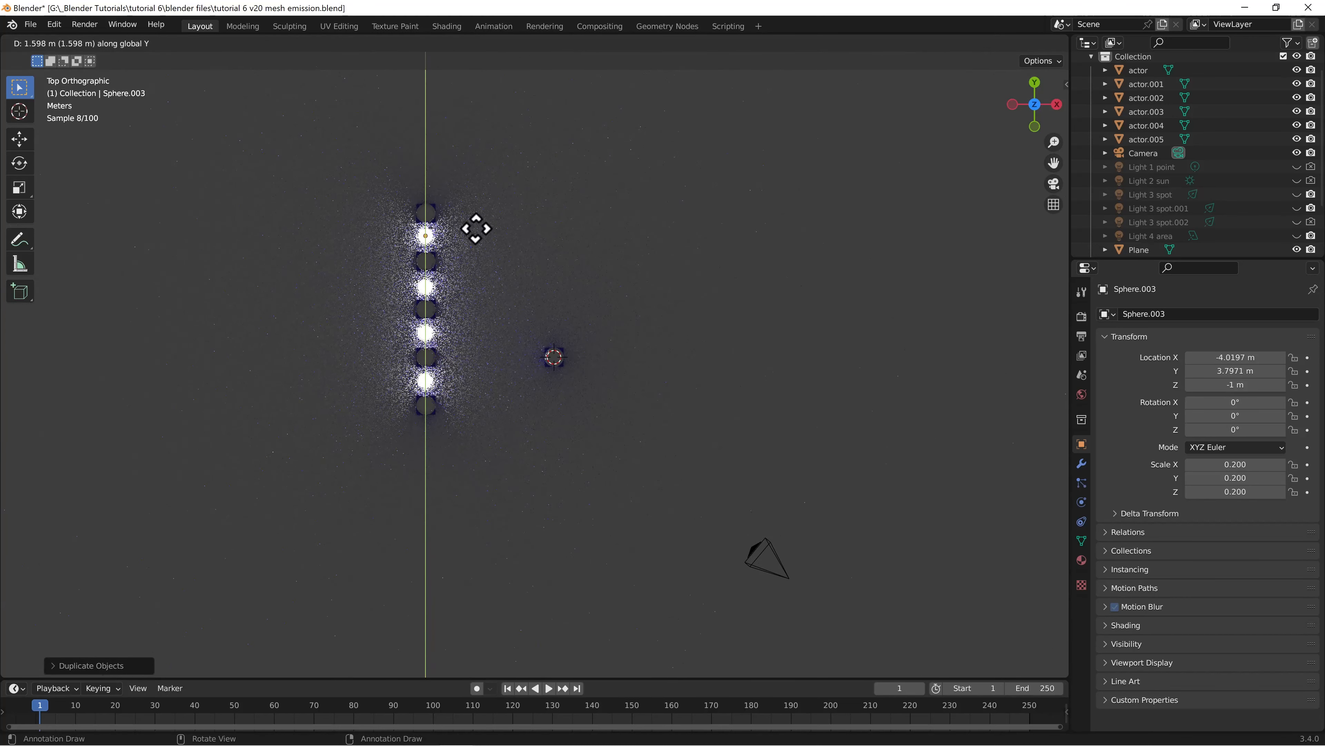
click(477, 244)
View the scene through the camera and show Light 3 spot, Light 3 spot.001 and Light 4 area in the viewport
key(KP_0)
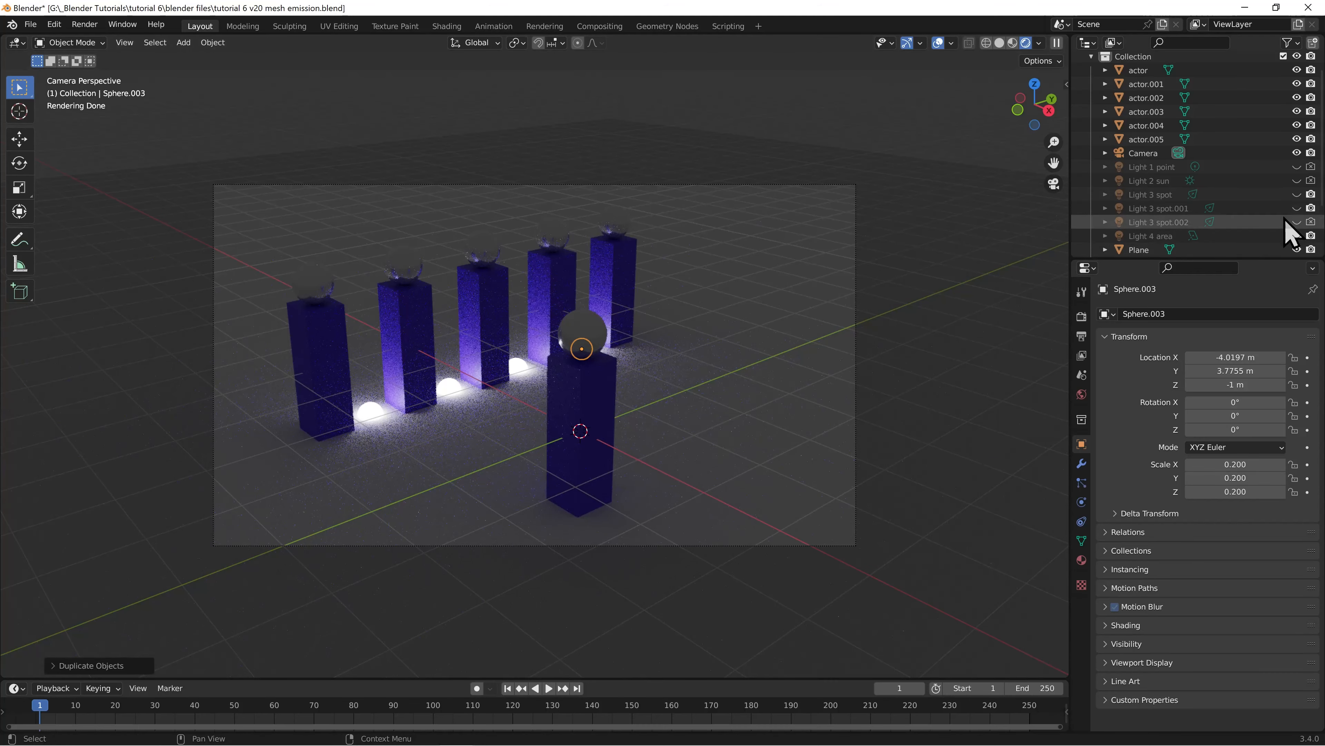
click(1295, 194)
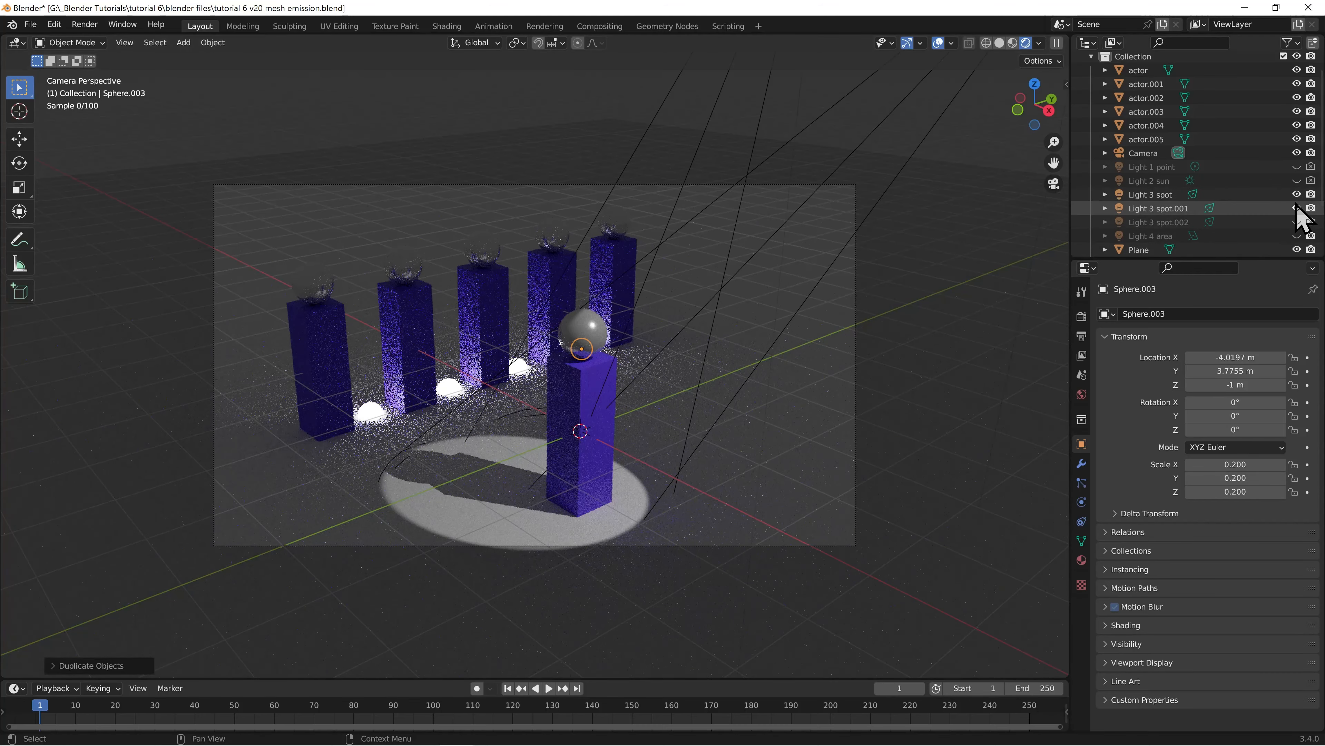
click(1295, 208)
click(1297, 236)
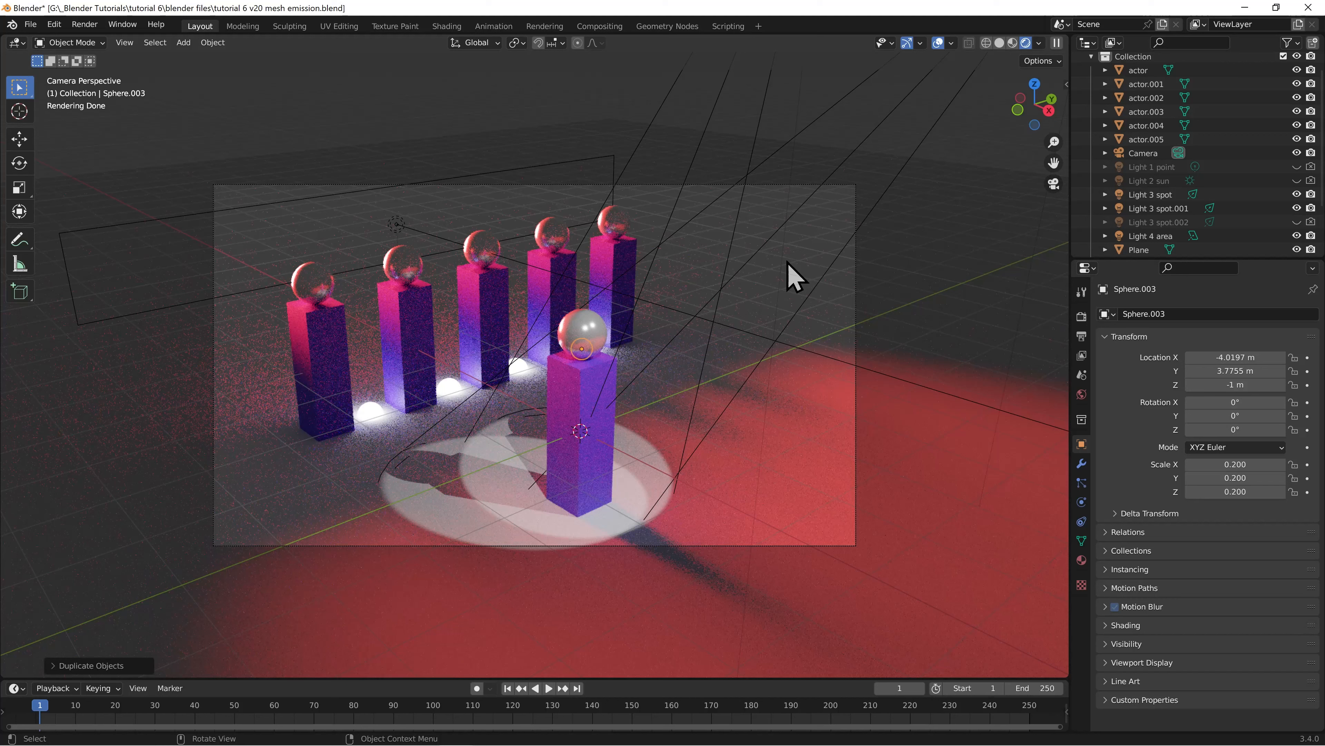
In the Shading workspace with rendered shading, add a Wireframe node to the mesh material beside the Principled BSDF's Emission input
click(446, 26)
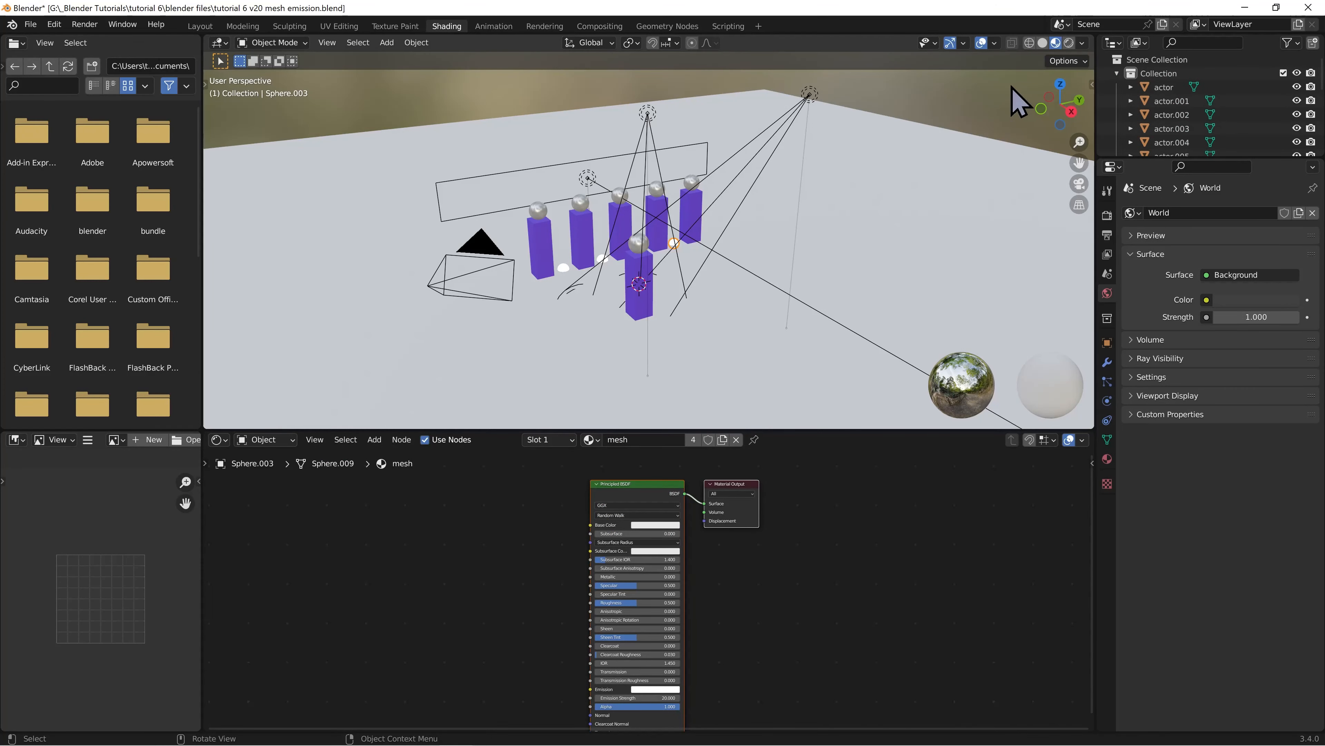
click(1069, 43)
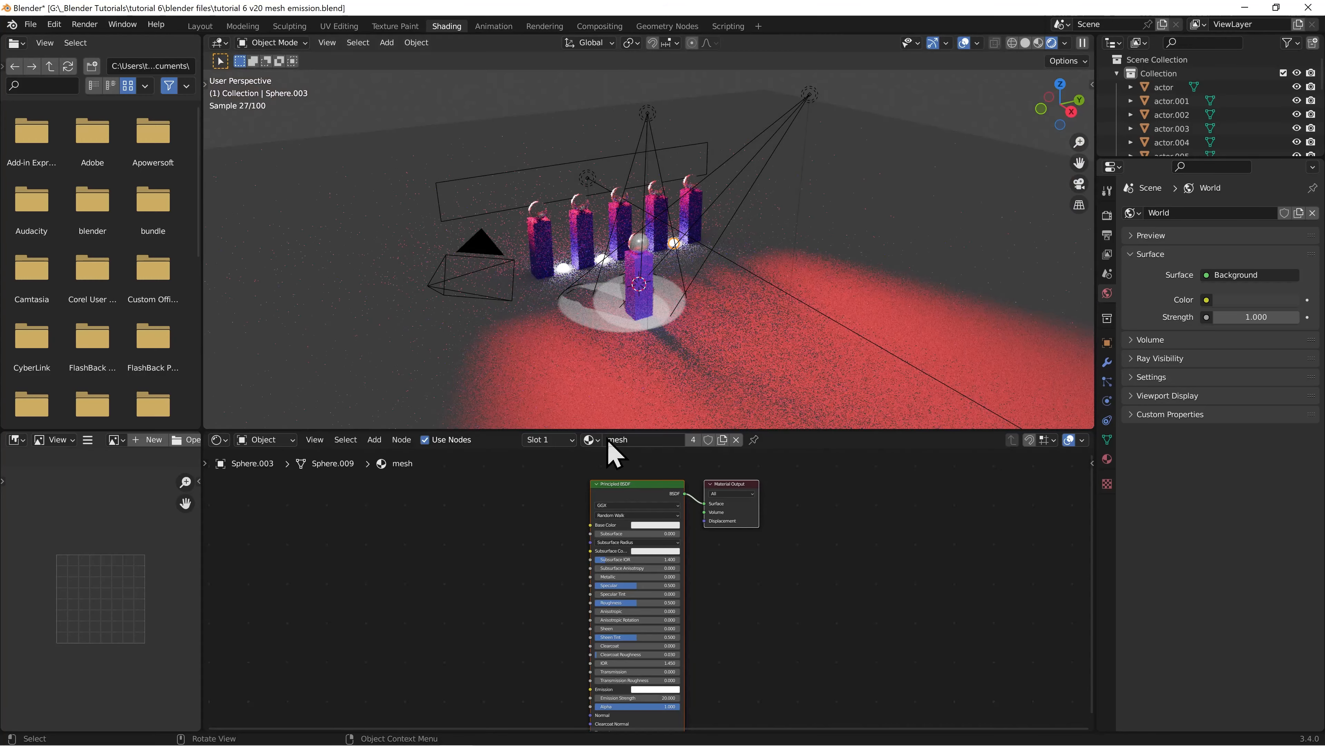
click(375, 439)
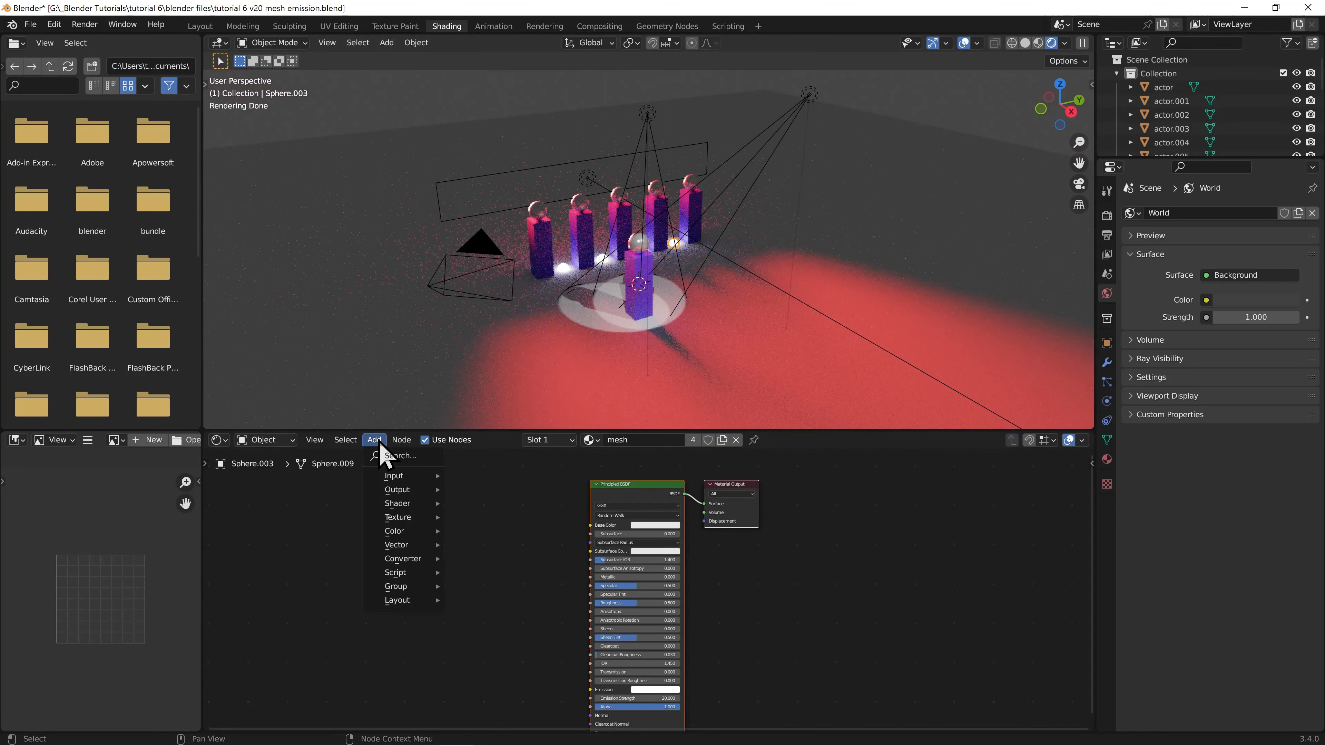
mouse_move(393, 476)
click(517, 479)
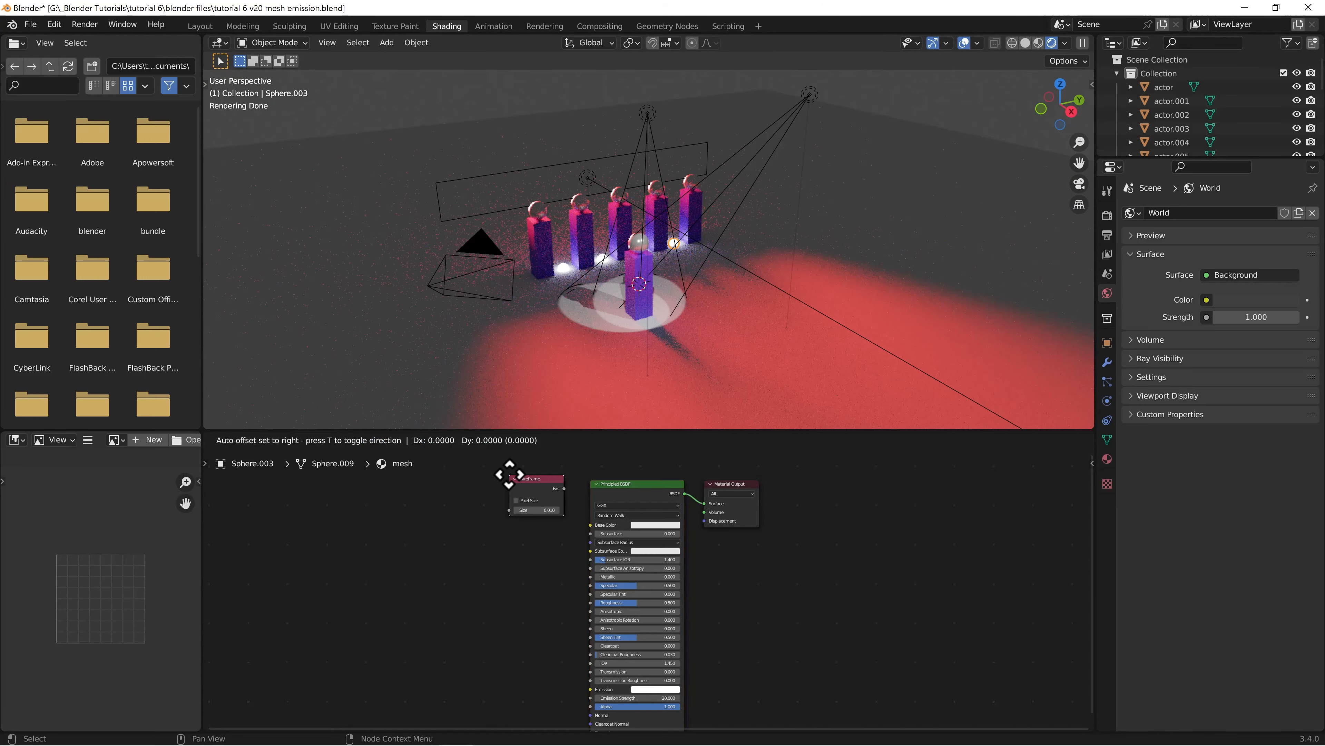
click(507, 657)
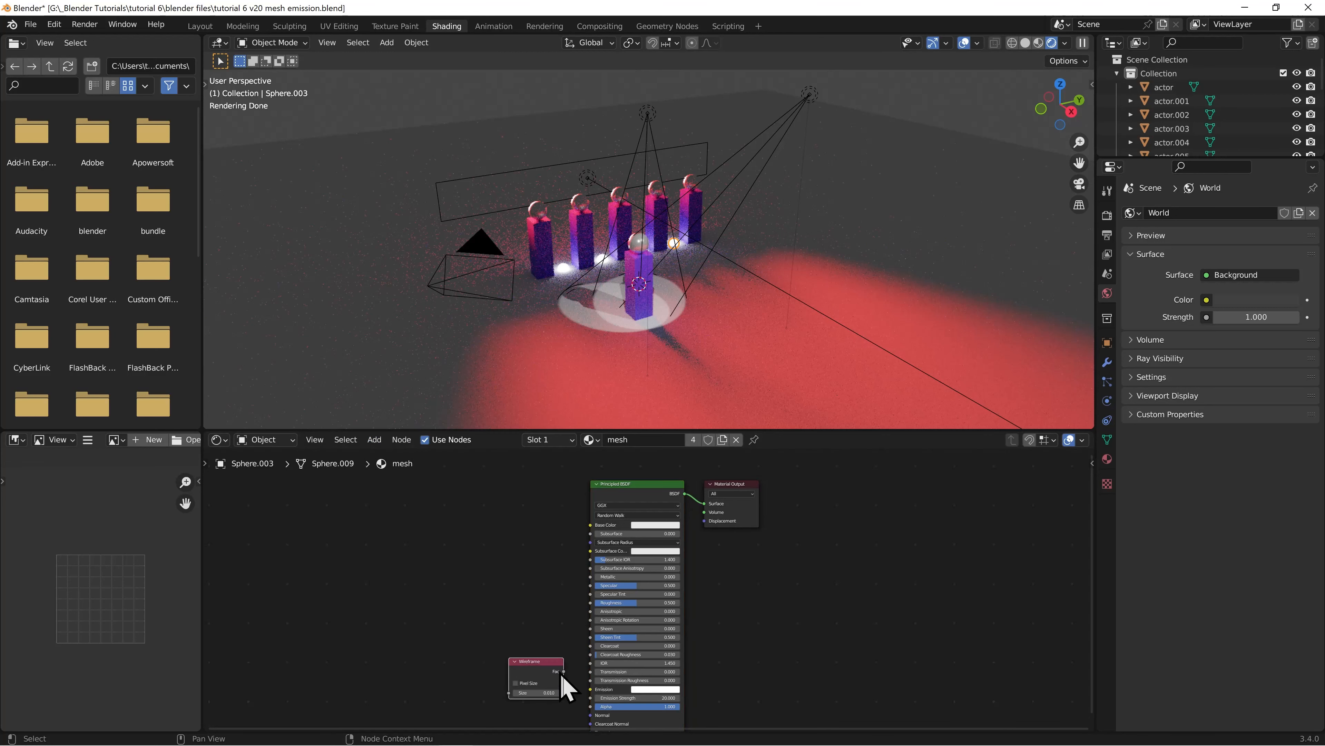
Connect the Wireframe node's Fac output to the Emission input of the Principled BSDF
middle_drag(556, 702, 462, 603)
scroll(512, 574, up, 2)
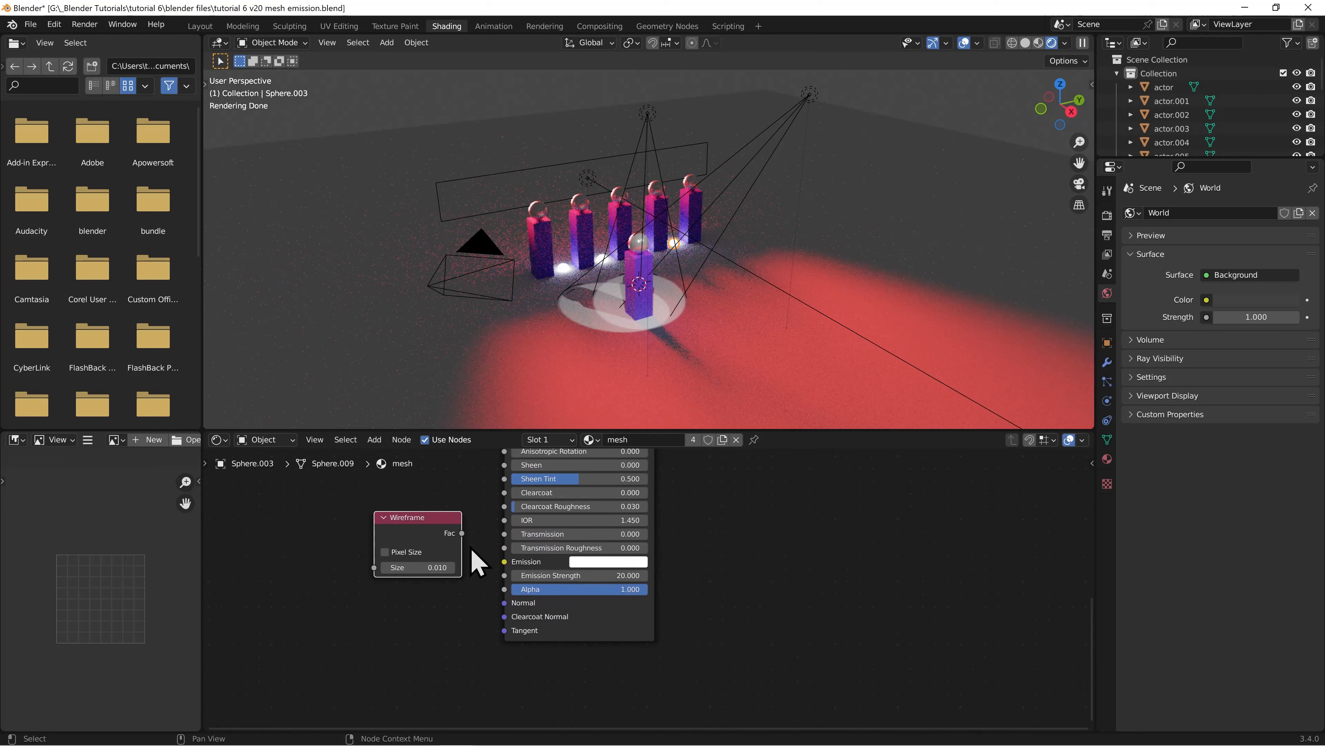
drag(463, 533, 498, 566)
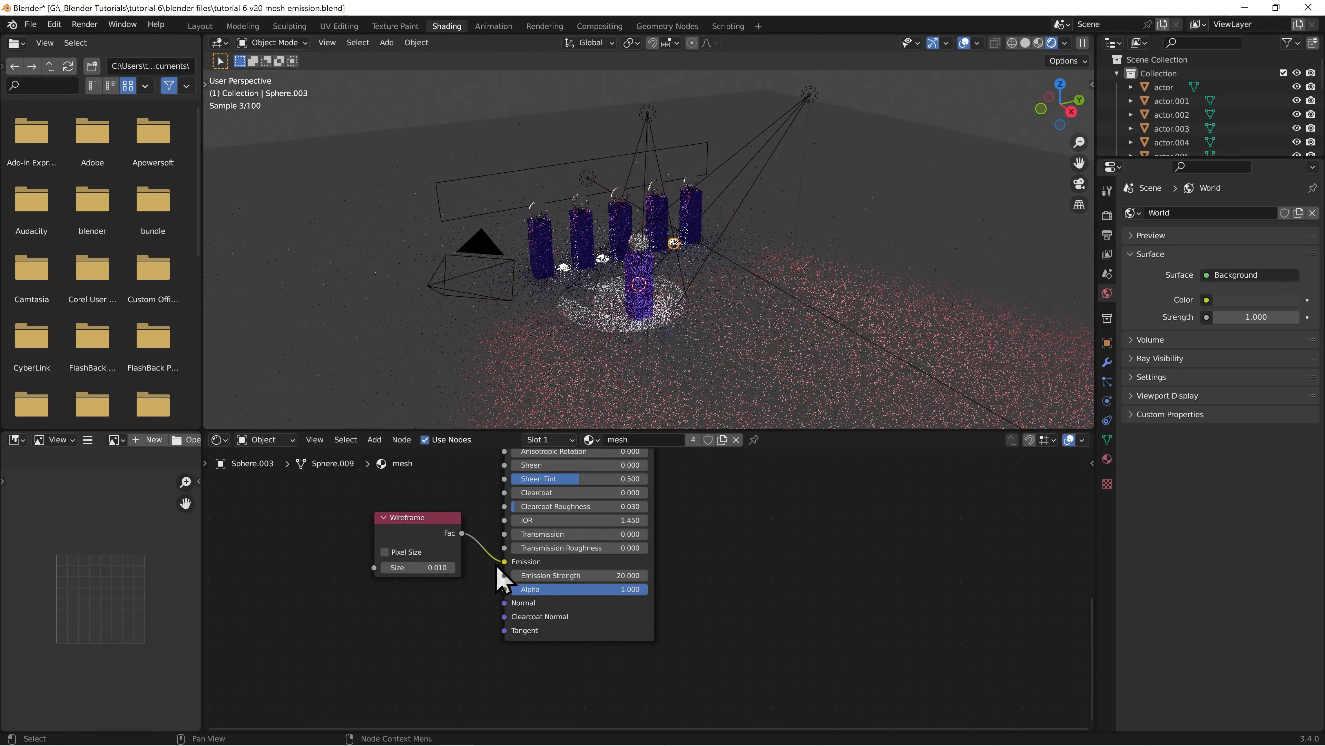
Frame the emission sphere between the first two actors in the viewport and set the mesh material's Emission Strength to 50
click(563, 269)
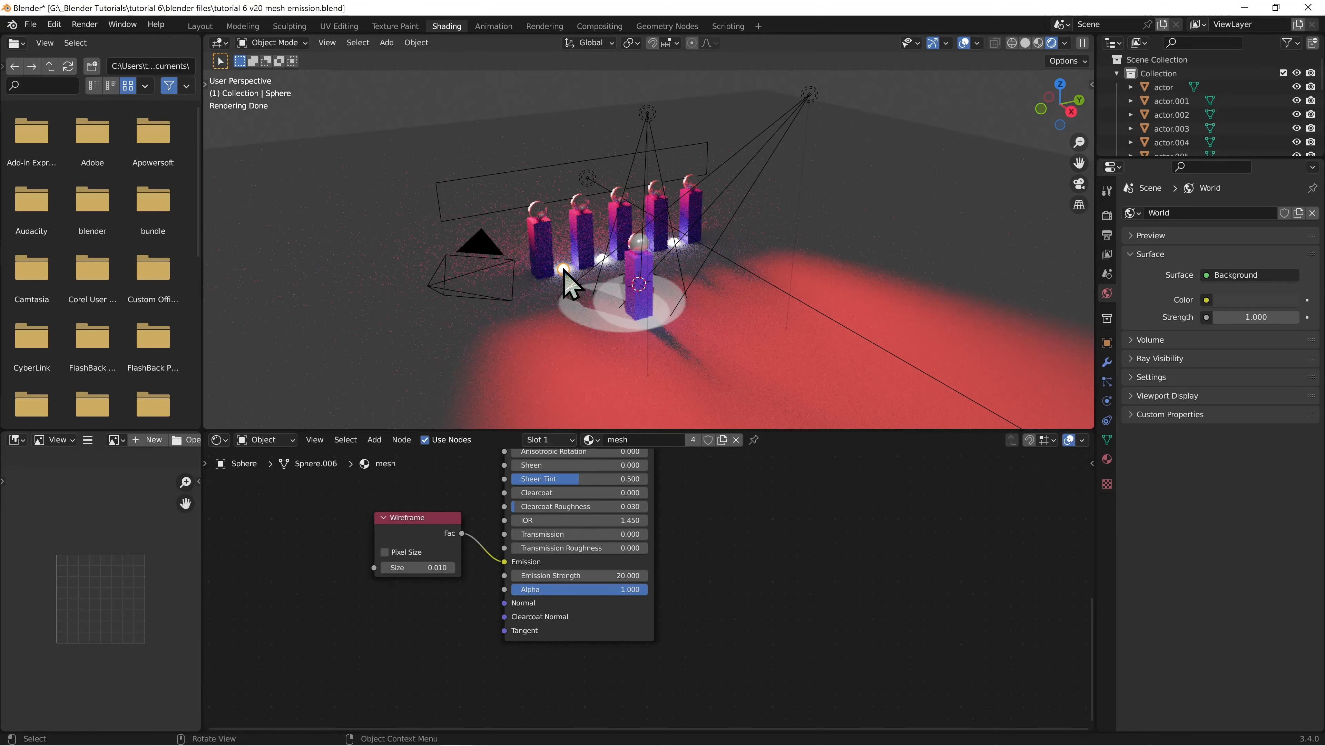
key(KP_Decimal)
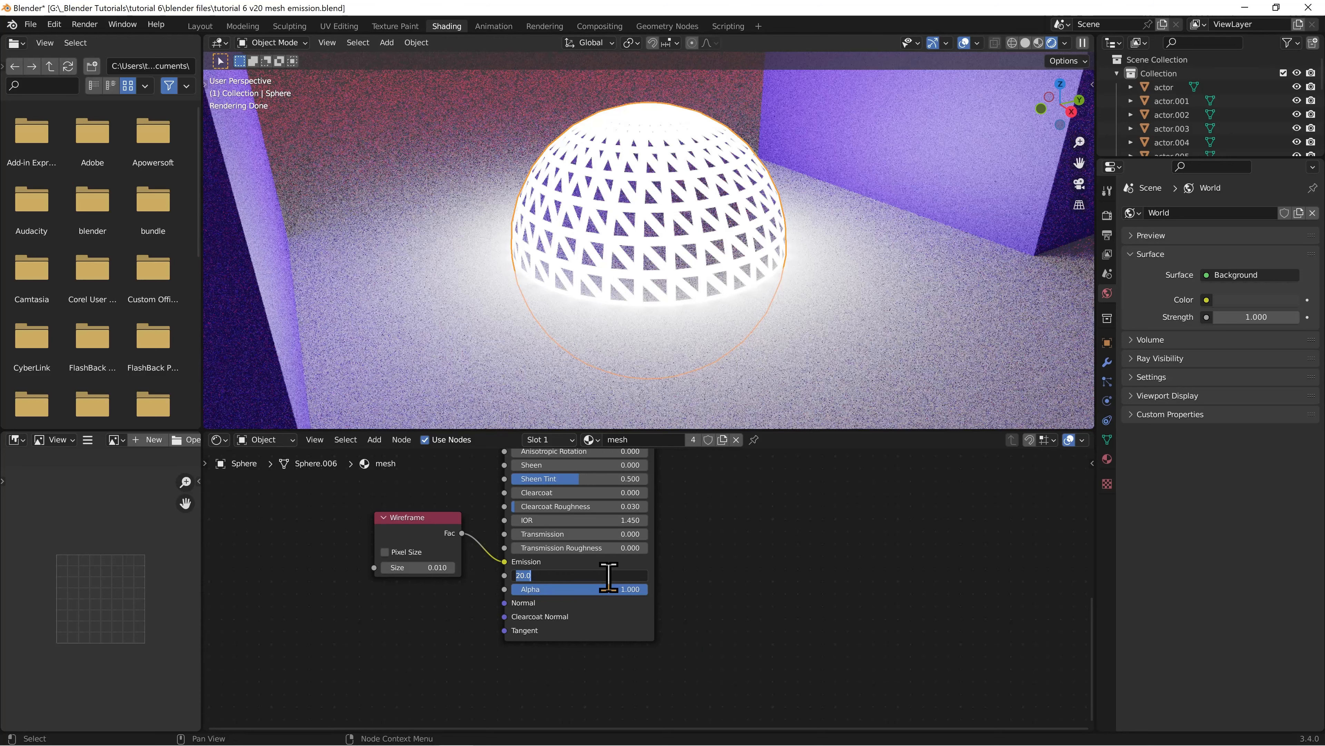
key(Return)
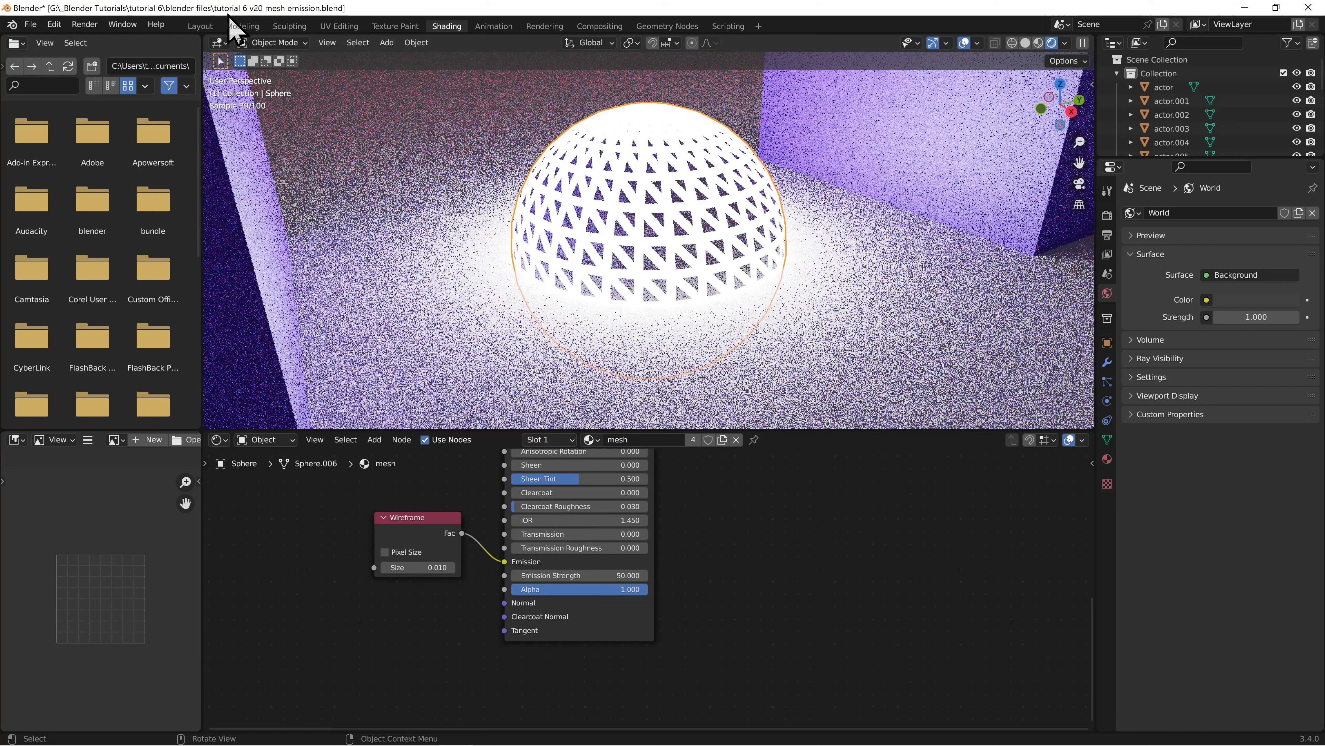
Return to the Layout workspace and look at the scene through the camera
click(200, 26)
key(KP_7)
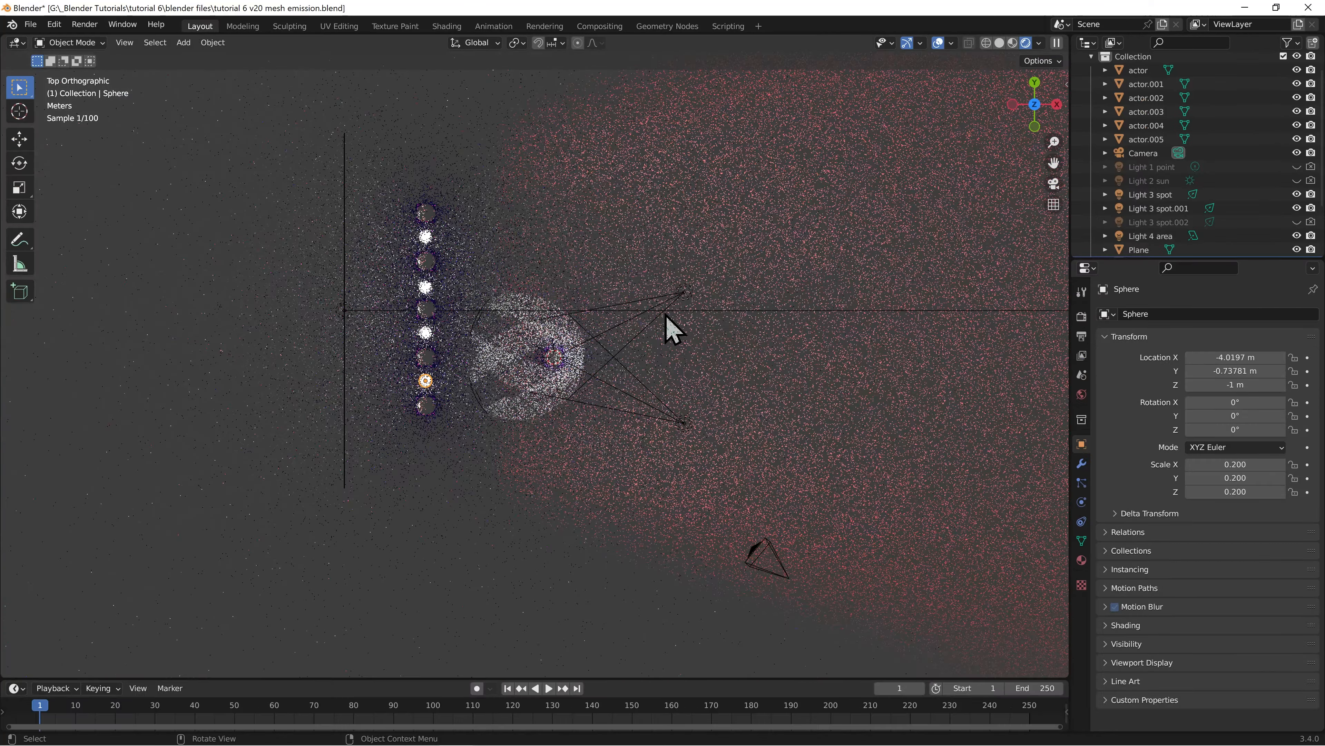
key(KP_0)
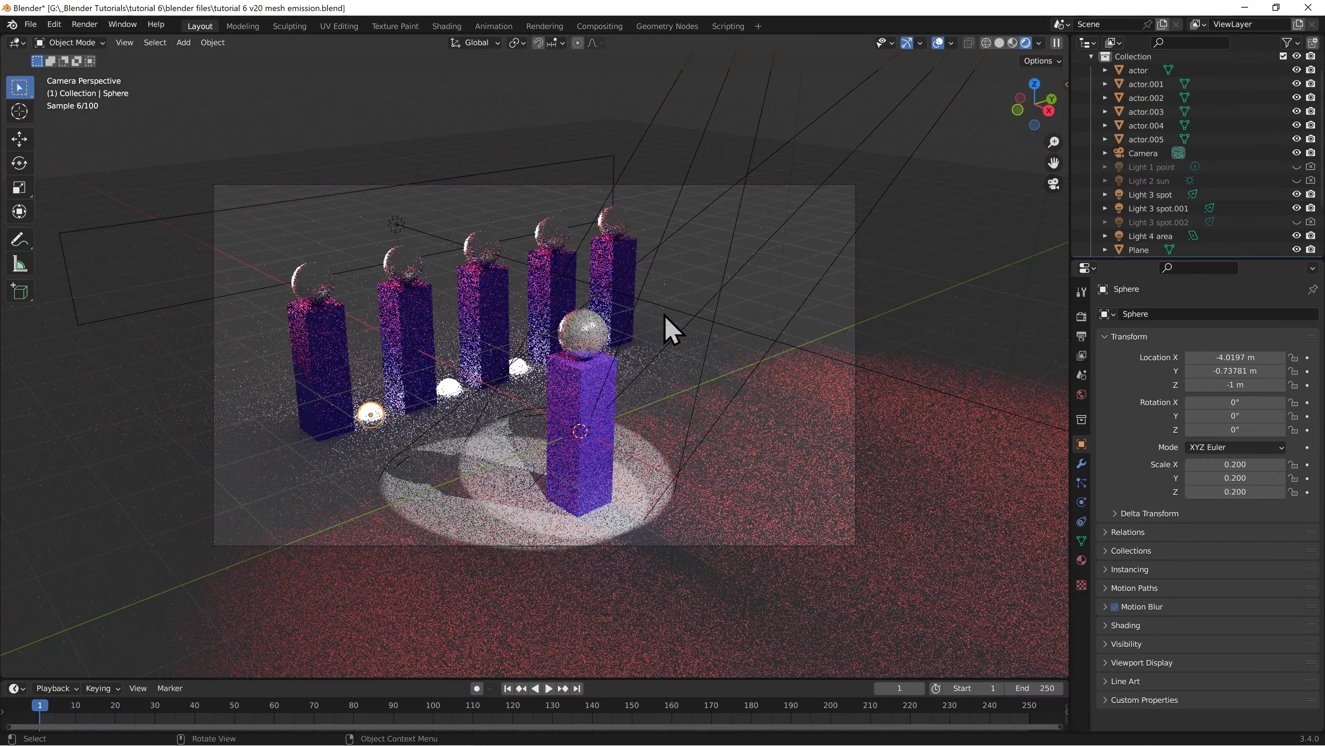
Switch the scene's render engine to Eevee
click(704, 335)
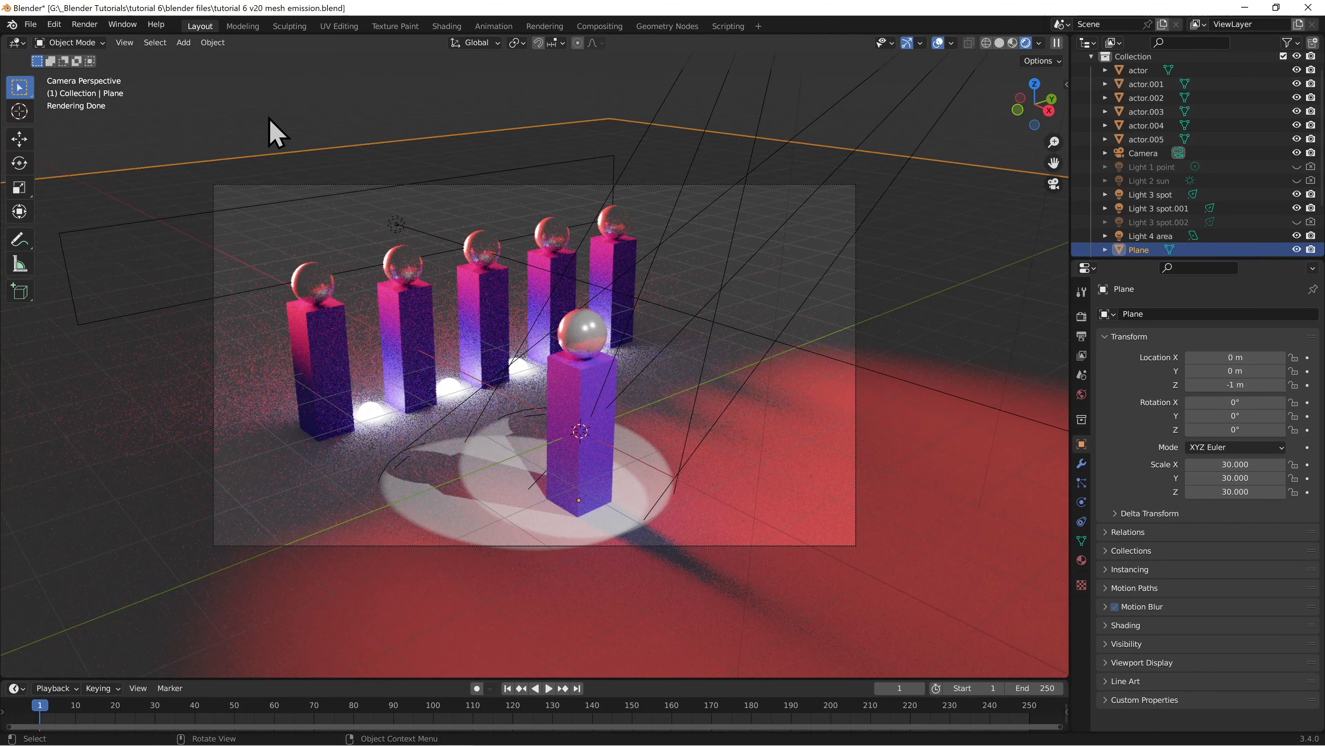
click(1081, 317)
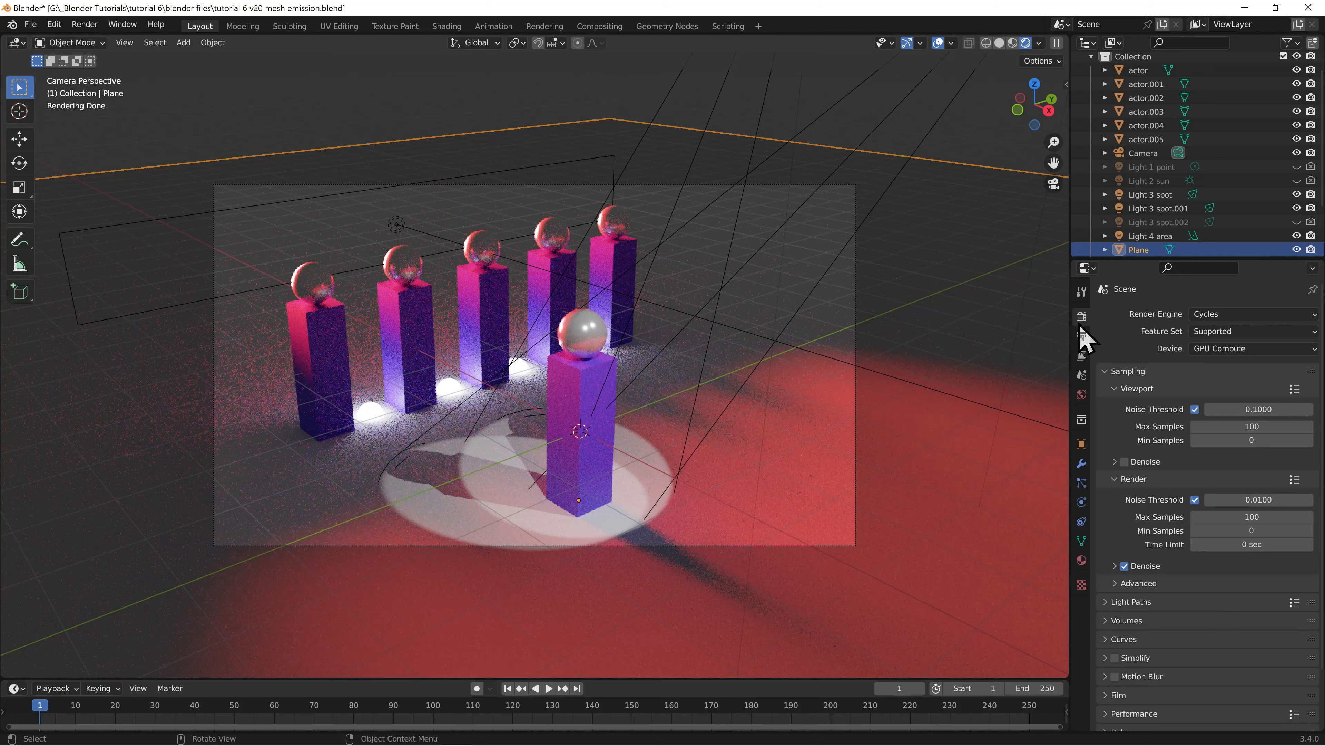
click(1212, 313)
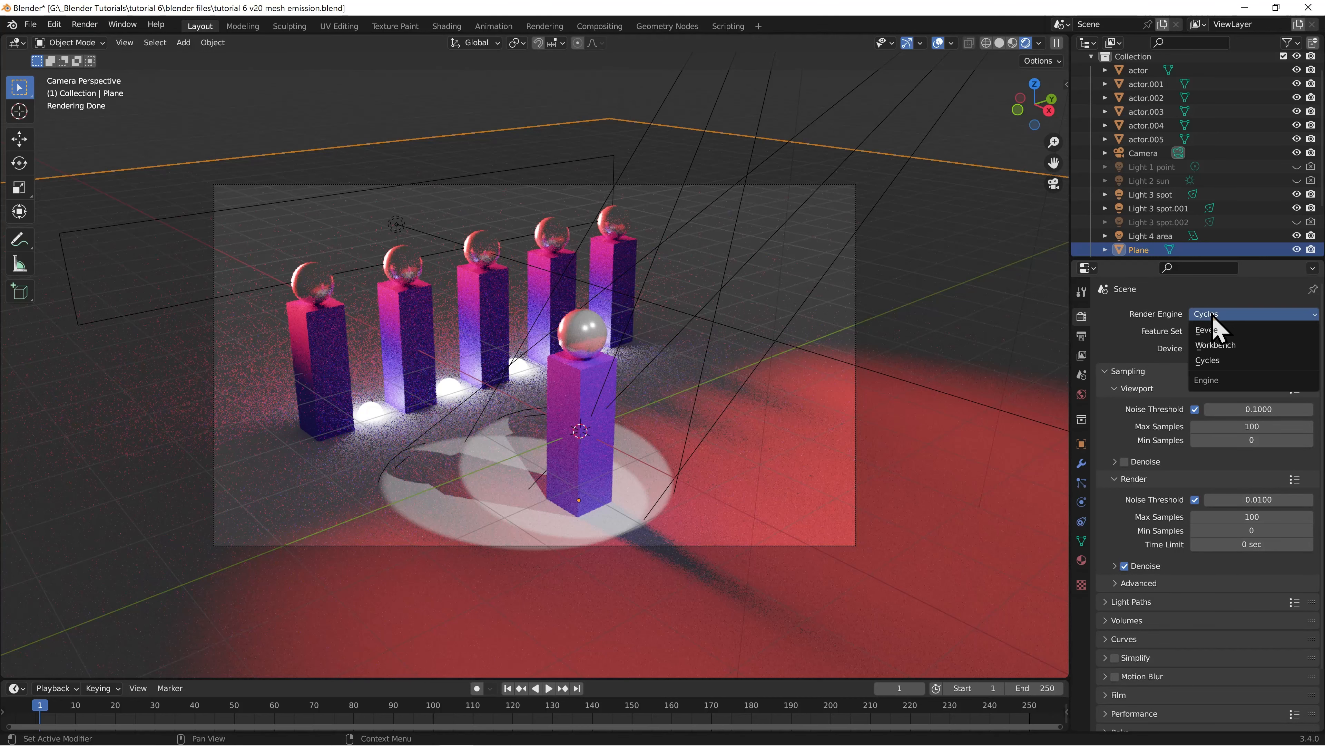
click(1209, 330)
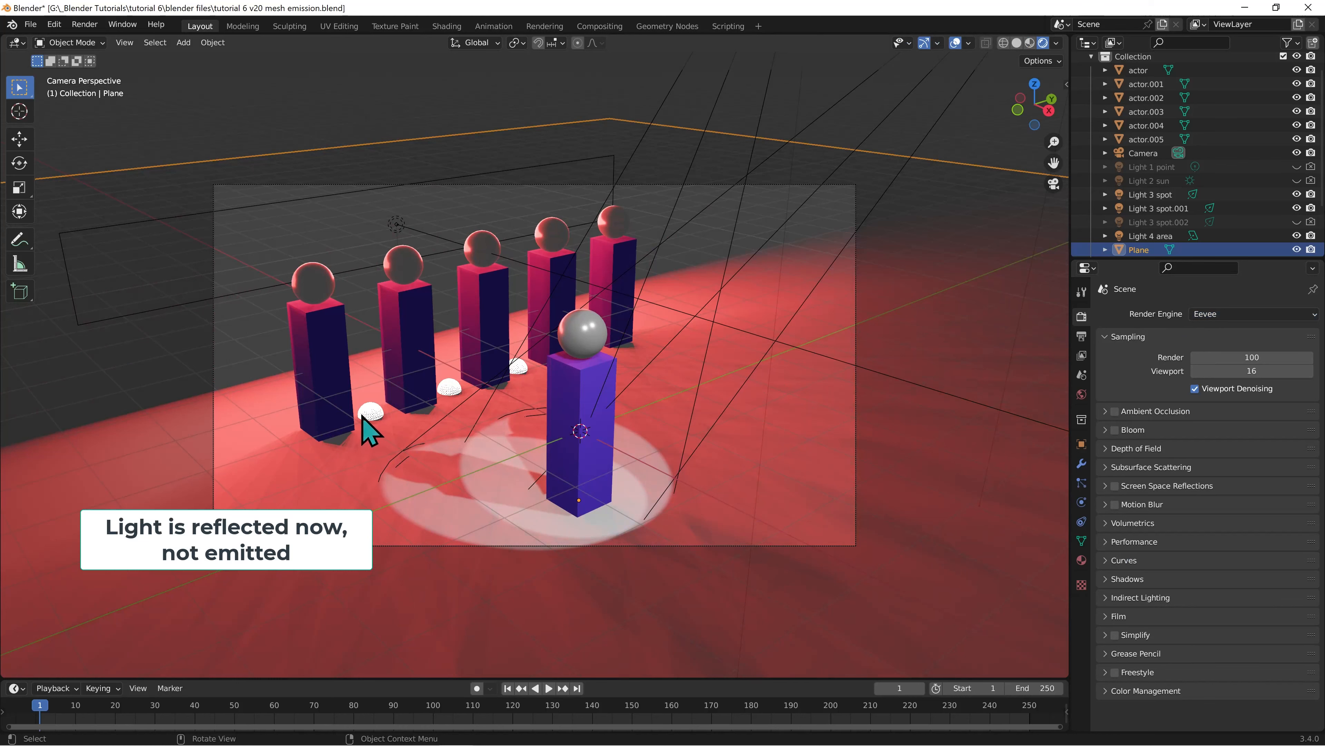
Enable Bloom and Screen Space Reflections in the Eevee render settings
scroll(388, 434, up, 2)
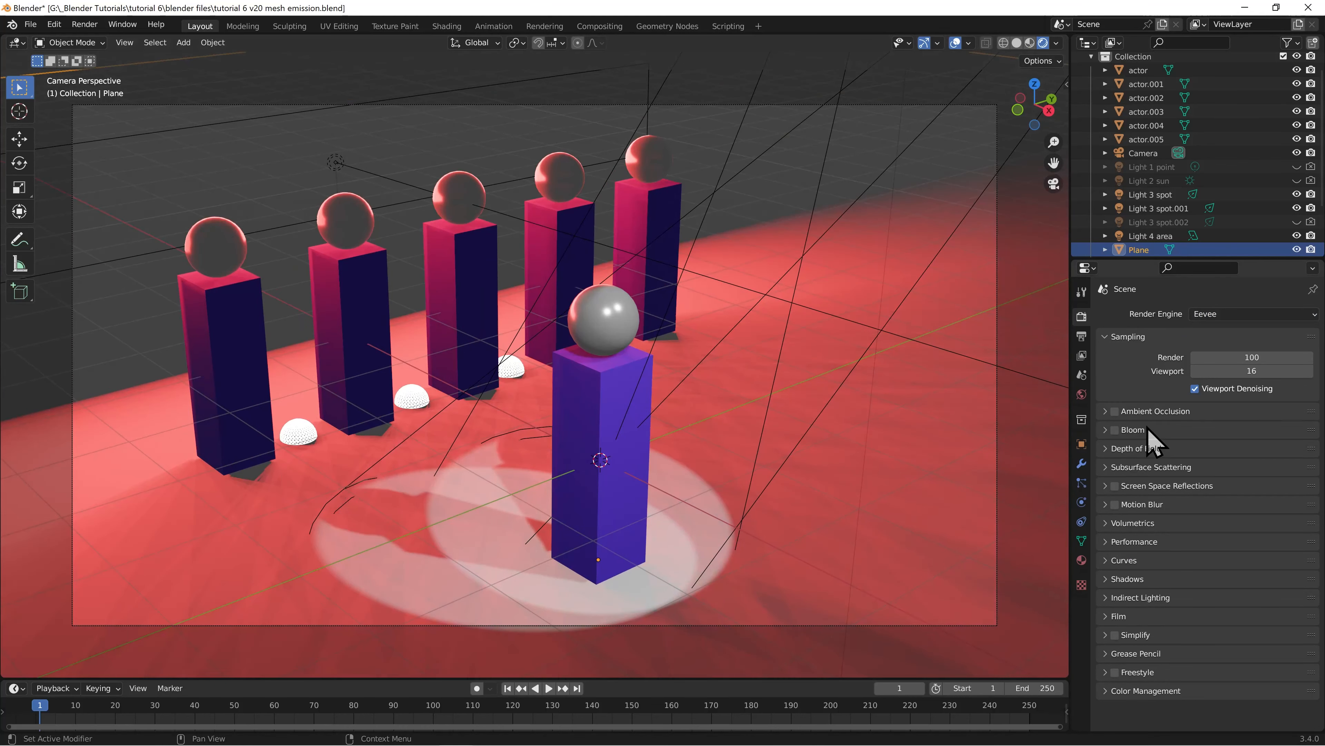
click(1115, 430)
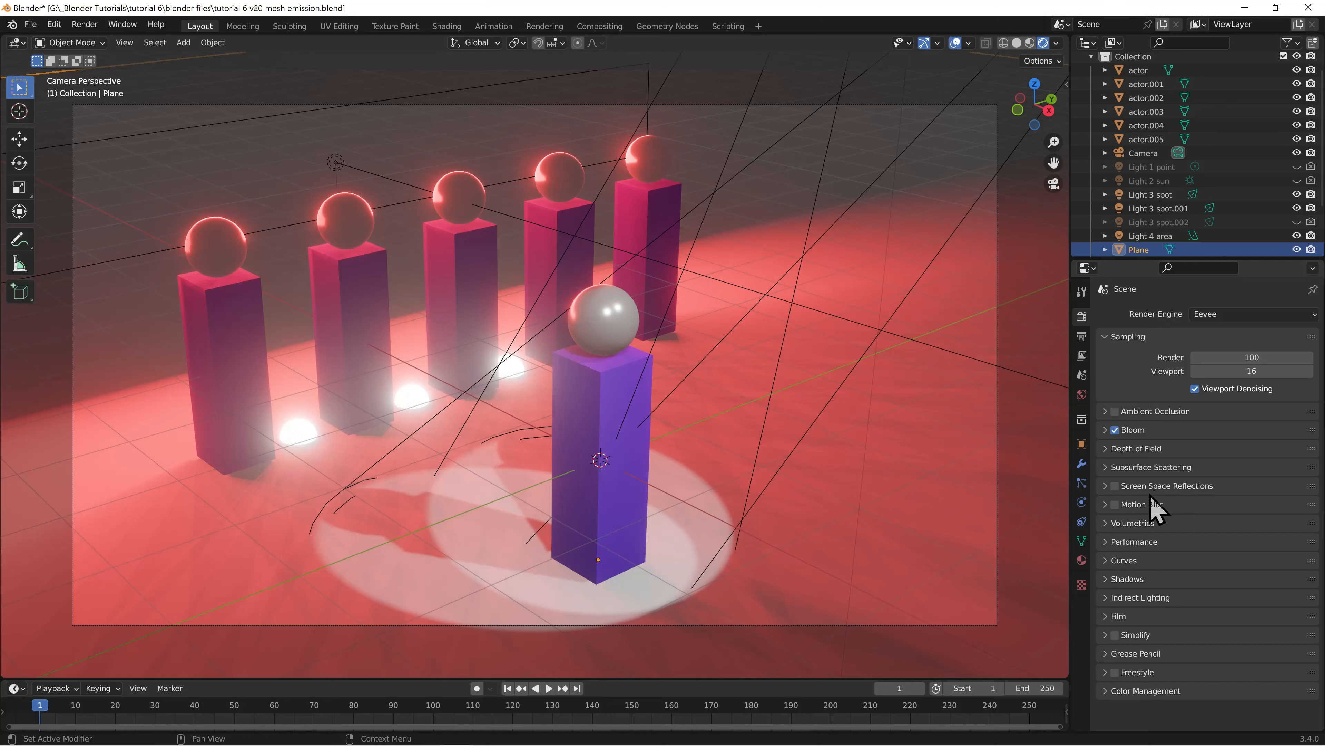
click(1116, 486)
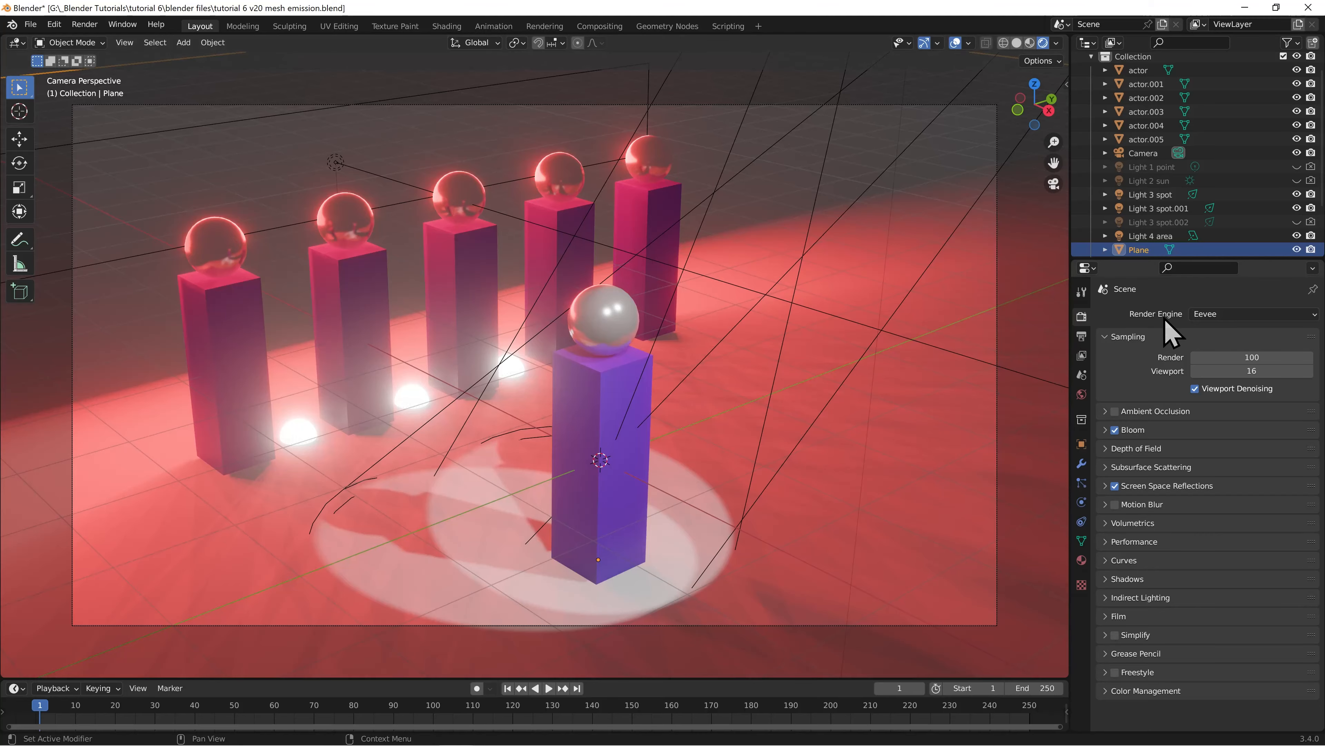
Switch the render engine back to Cycles and select the front actor
click(1200, 314)
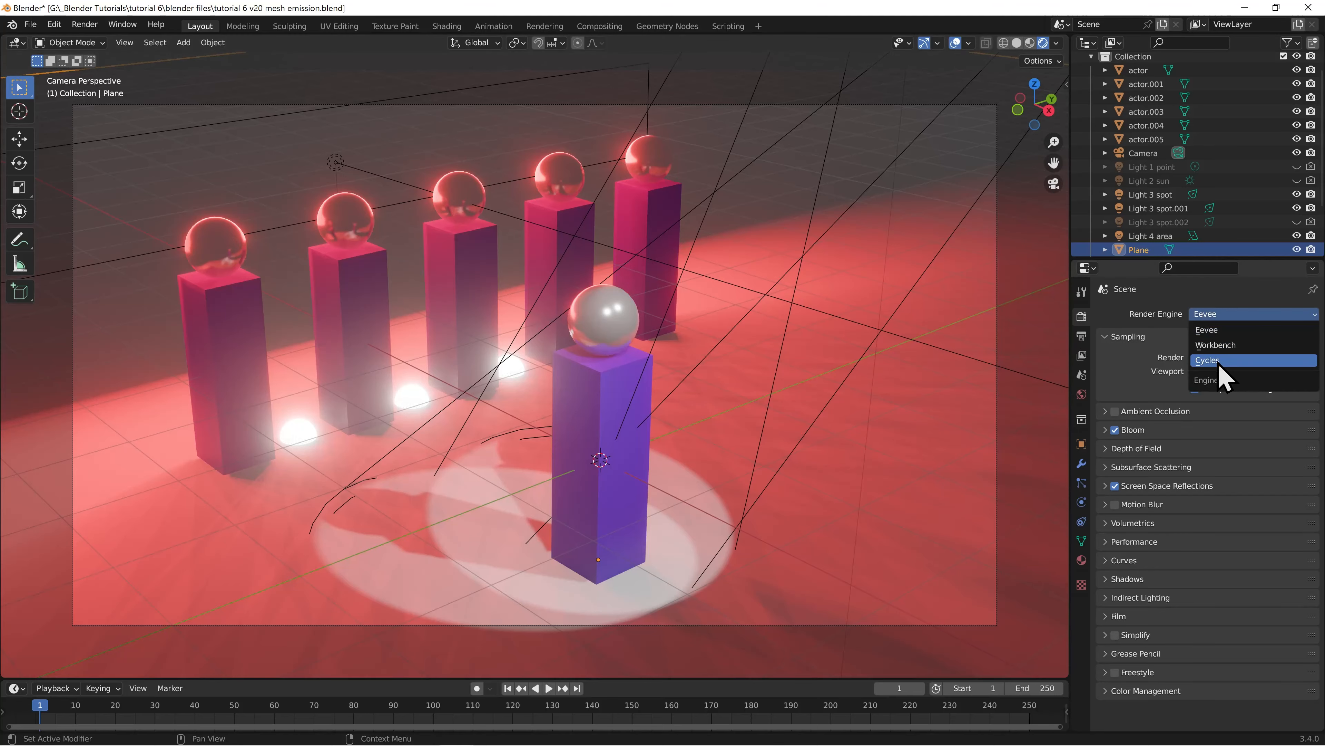
click(1219, 364)
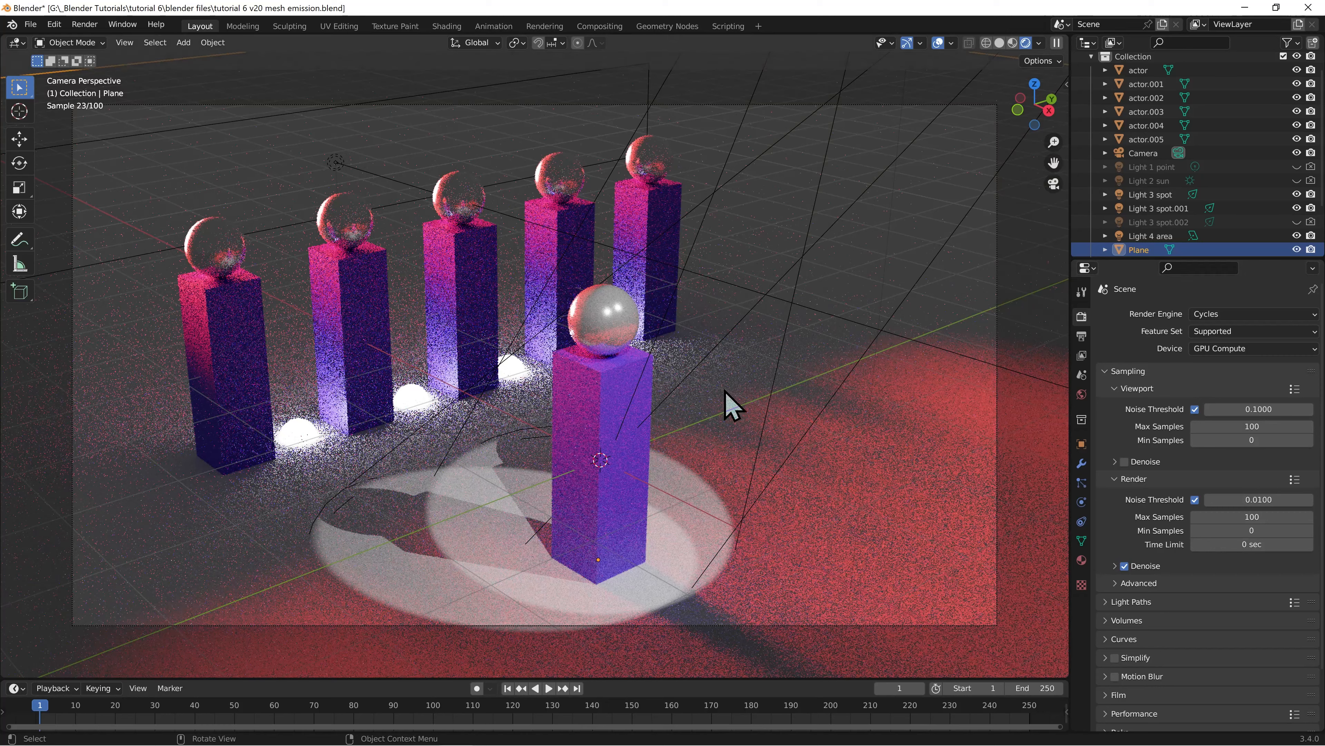
click(606, 466)
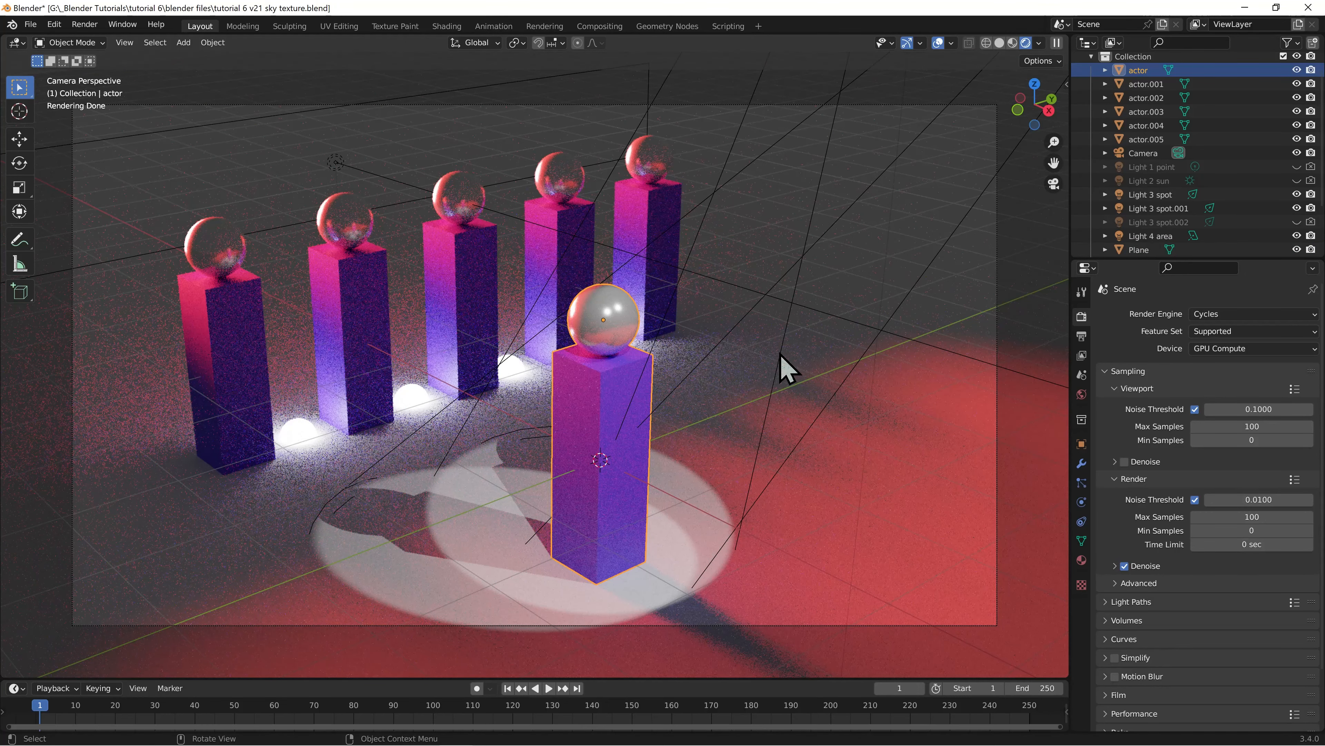
Lock the camera to the view and orbit it to a lower angle facing the row of actors
key(n)
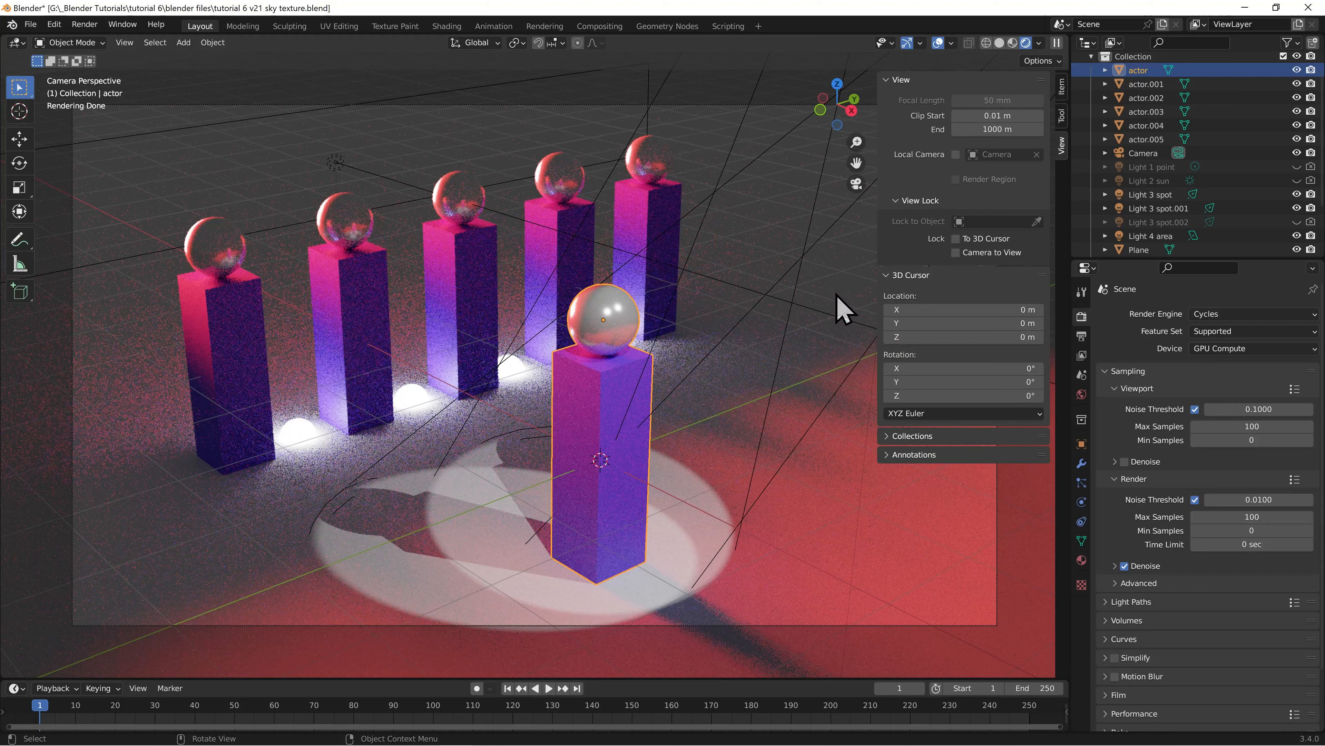
click(957, 253)
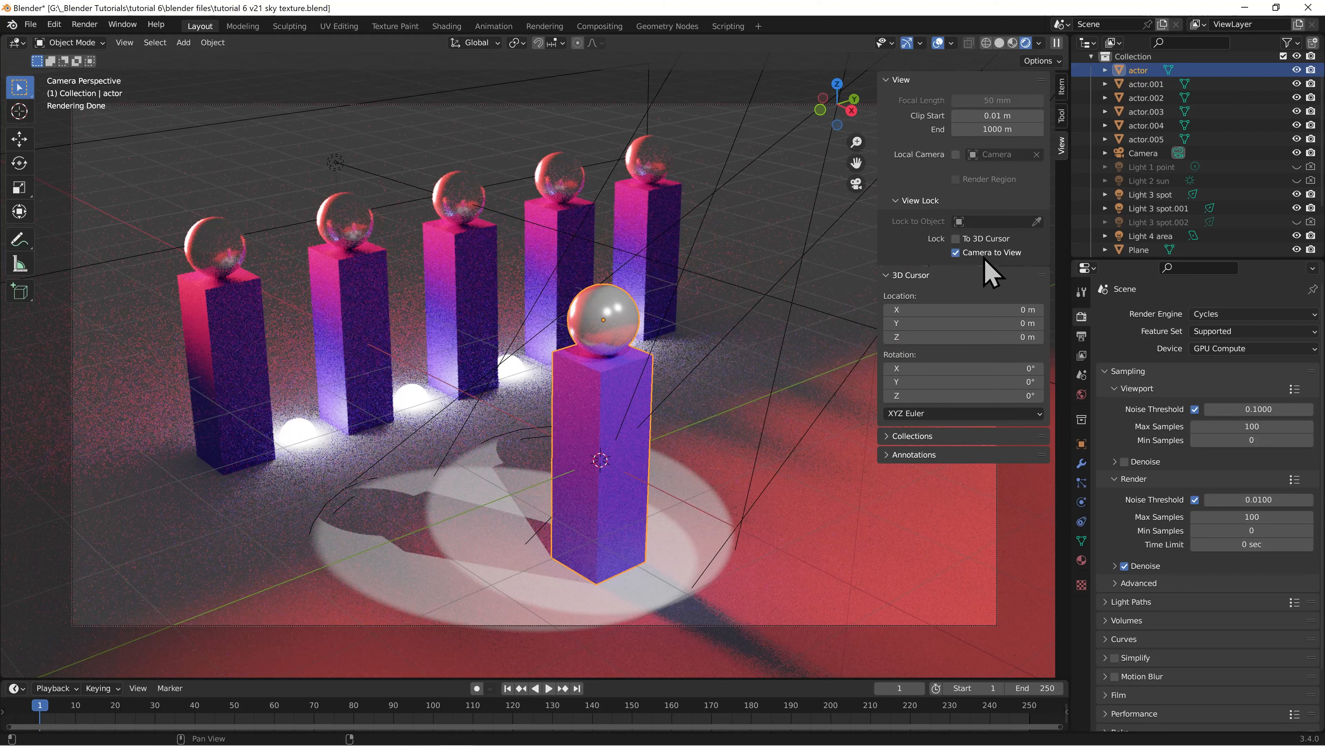
key(n)
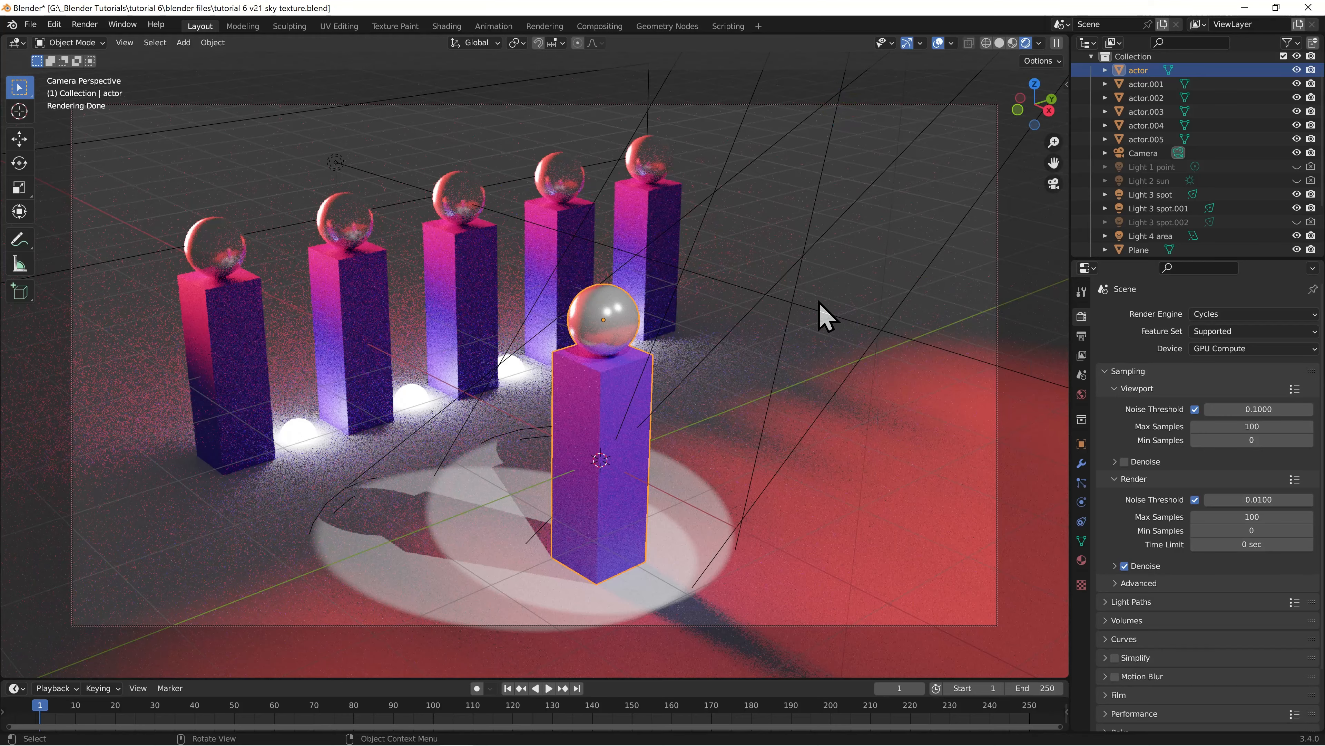
middle_drag(829, 332, 811, 289)
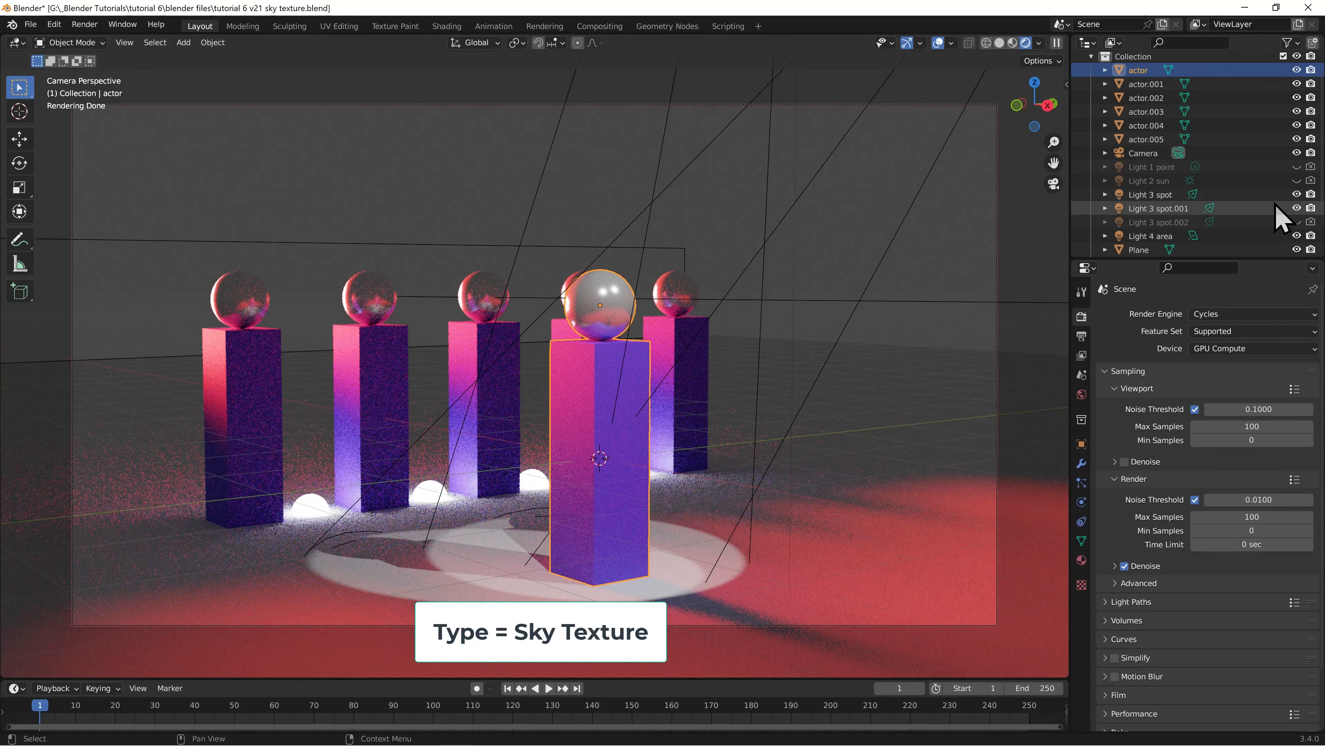
Hide Light 3 spot, Light 3 spot.001, Light 4 area and the four emission spheres in both viewport and render
click(1297, 194)
click(1296, 208)
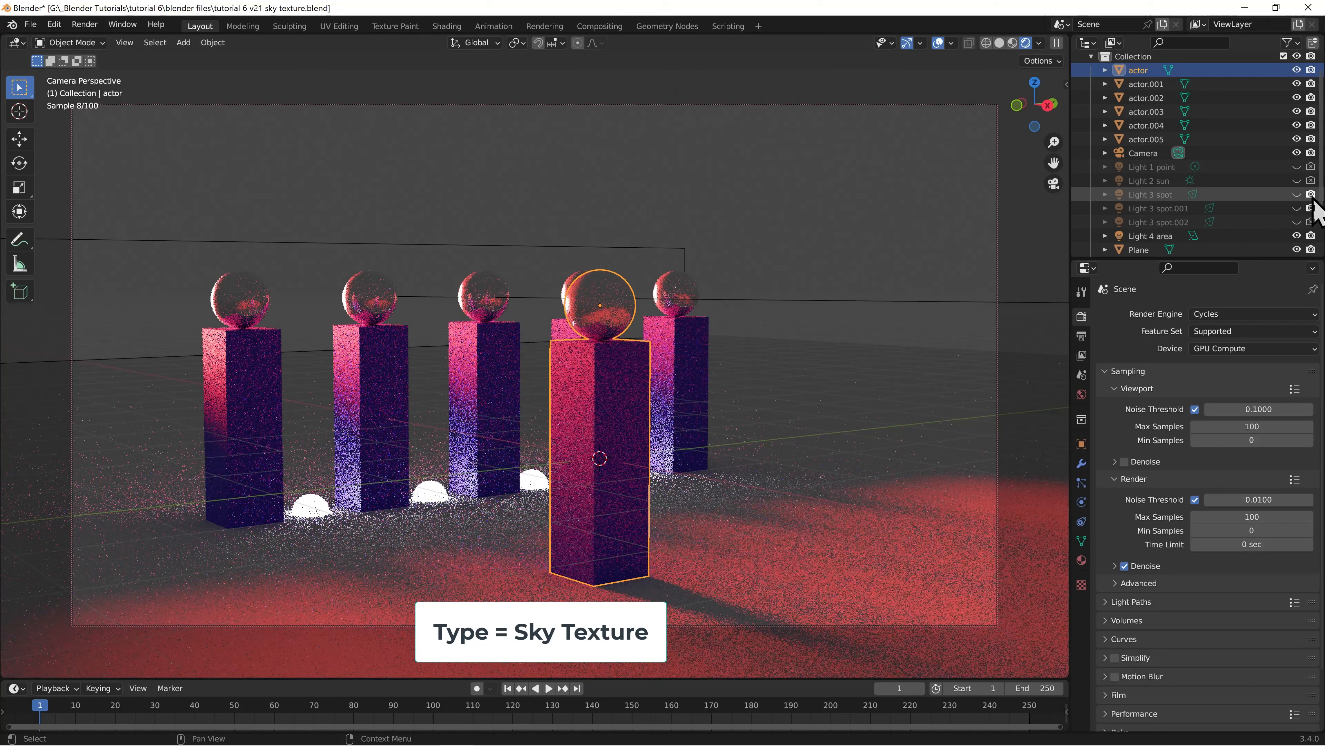
click(1297, 236)
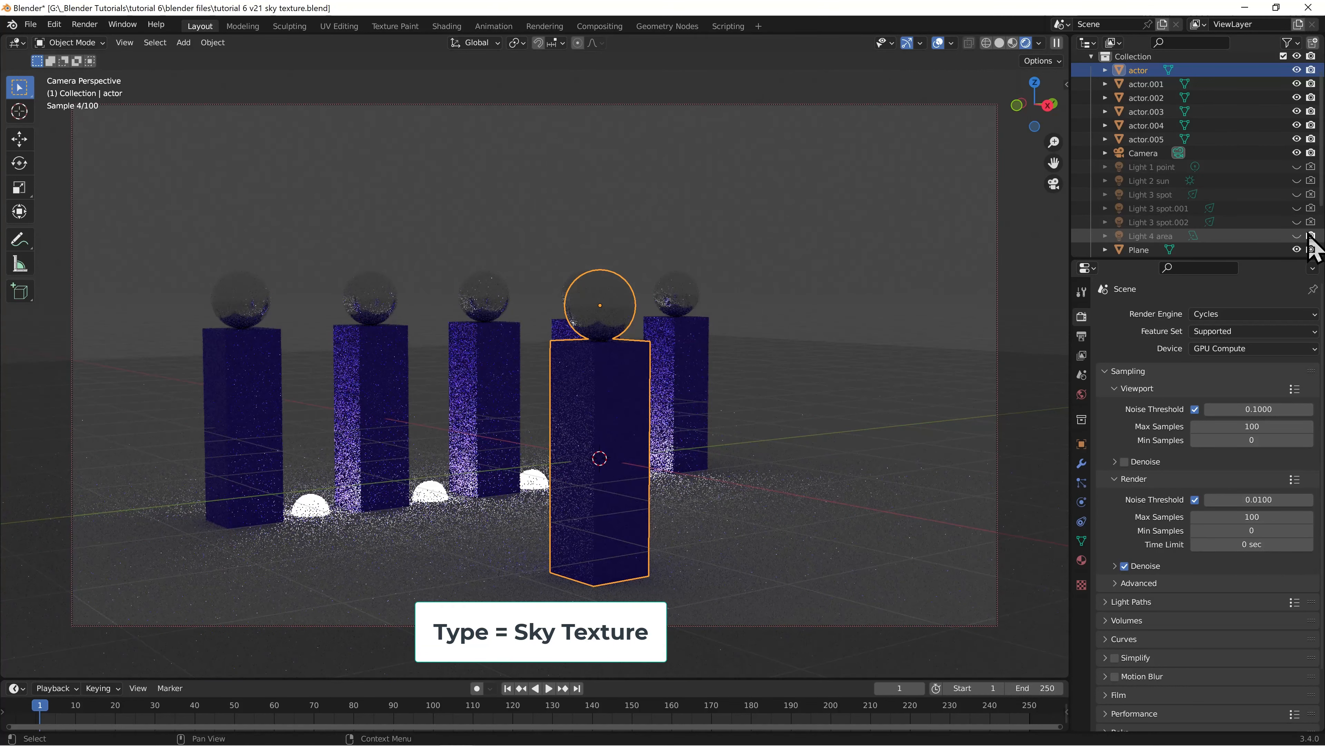
scroll(1213, 201, down, 3)
drag(1296, 201, 1311, 244)
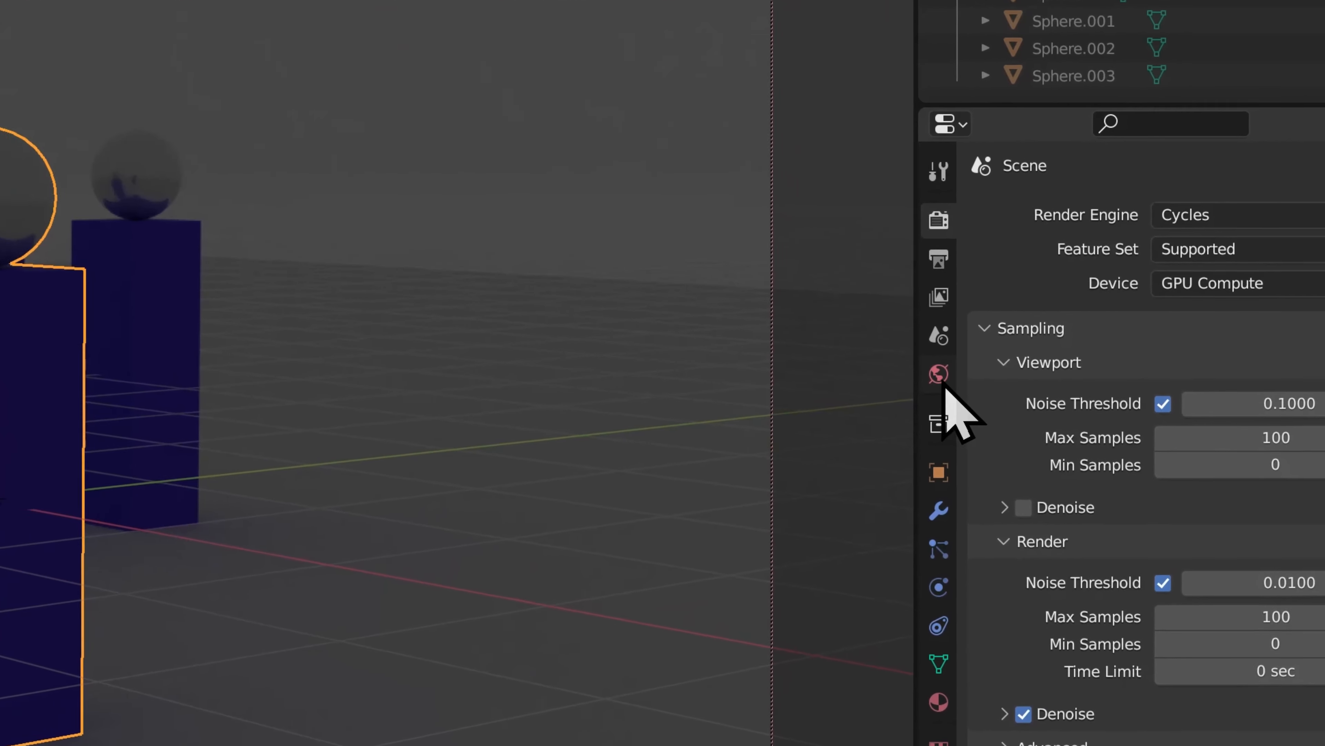
Assign a Sky Texture to the World background's surface color
click(939, 376)
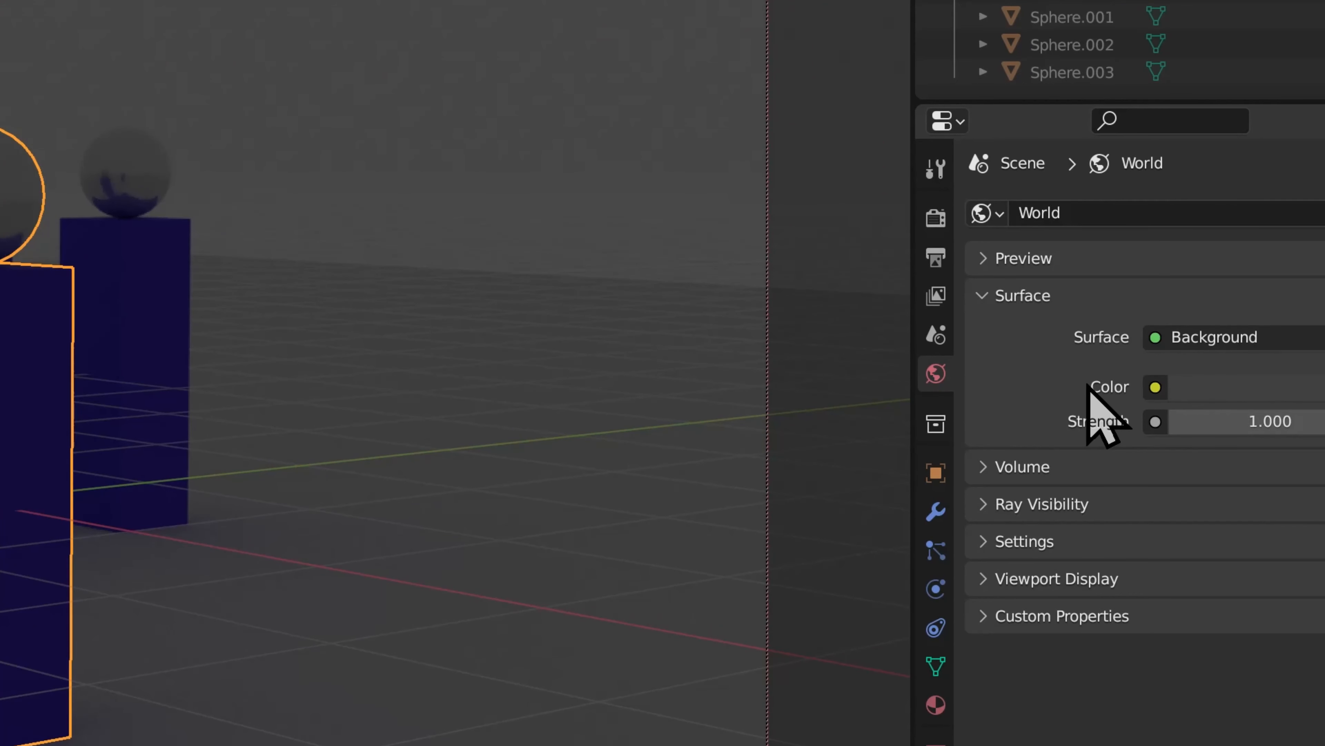
click(1155, 389)
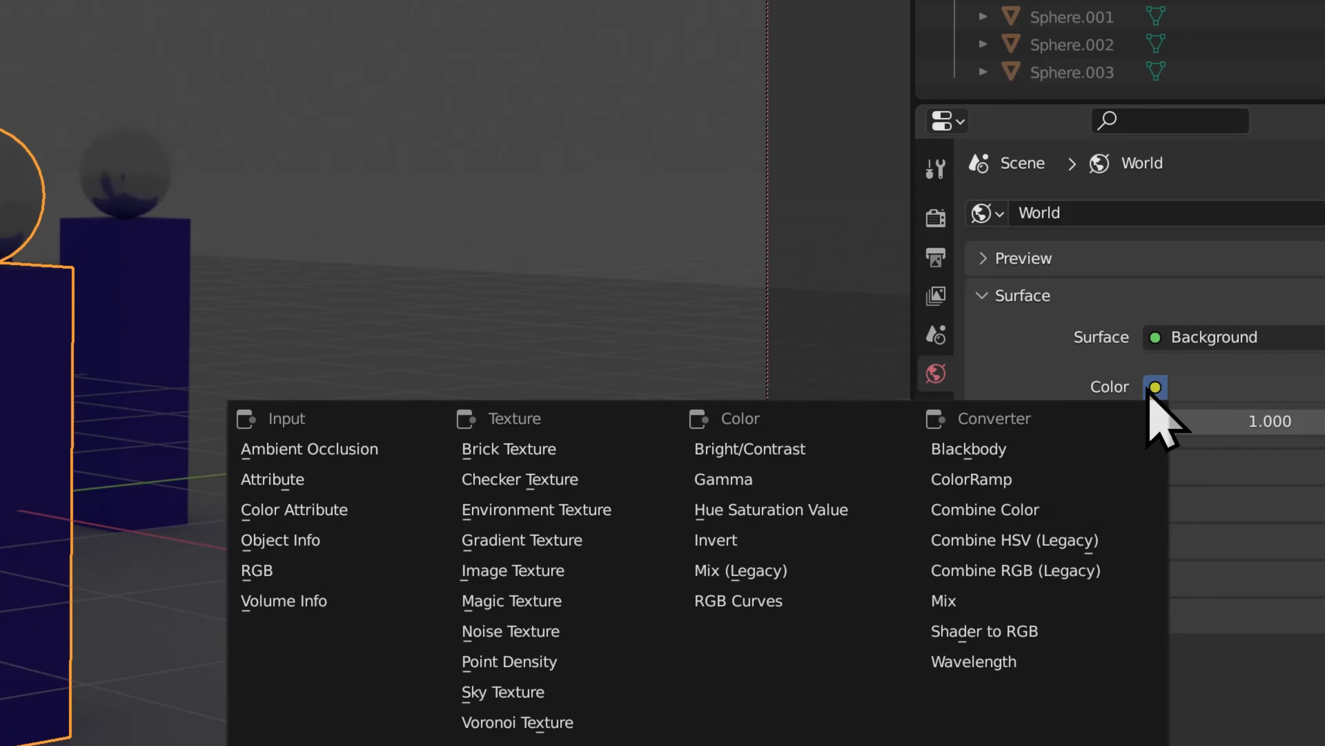
click(573, 696)
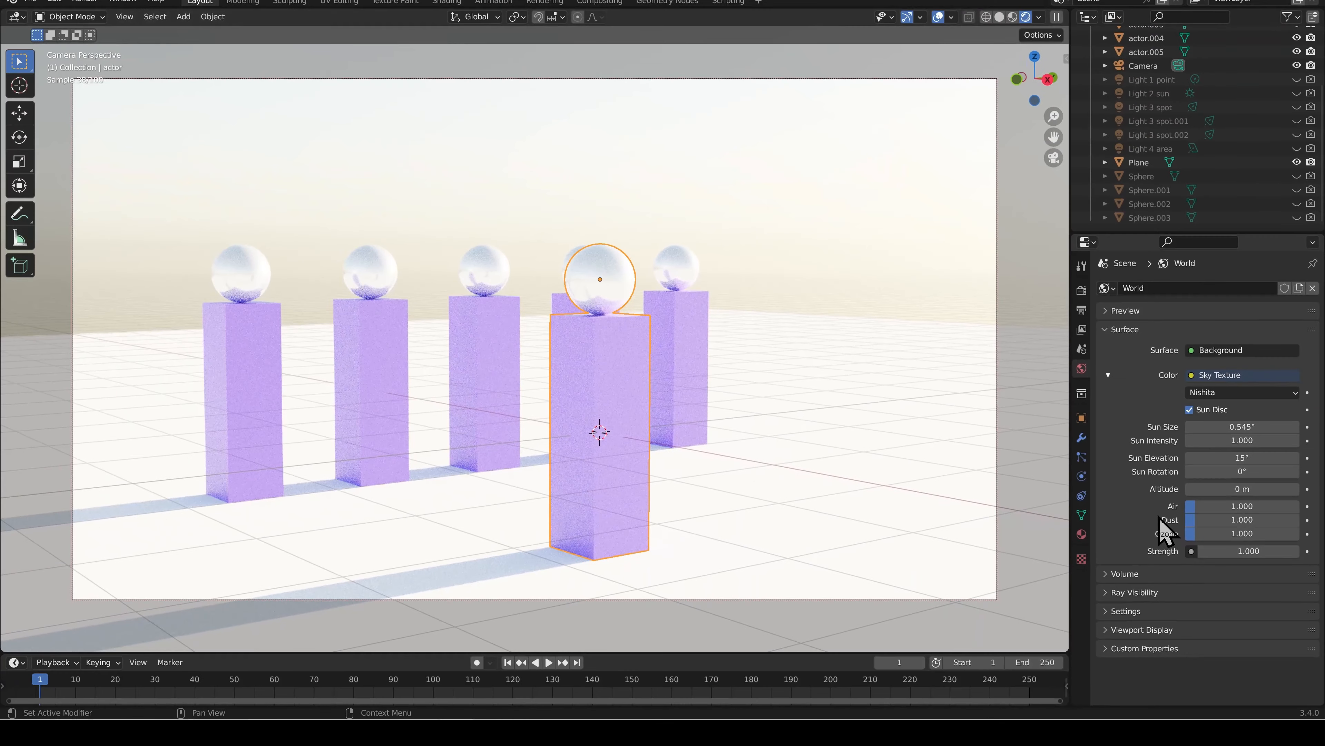
Set the World background strength to 0.02
click(1233, 551)
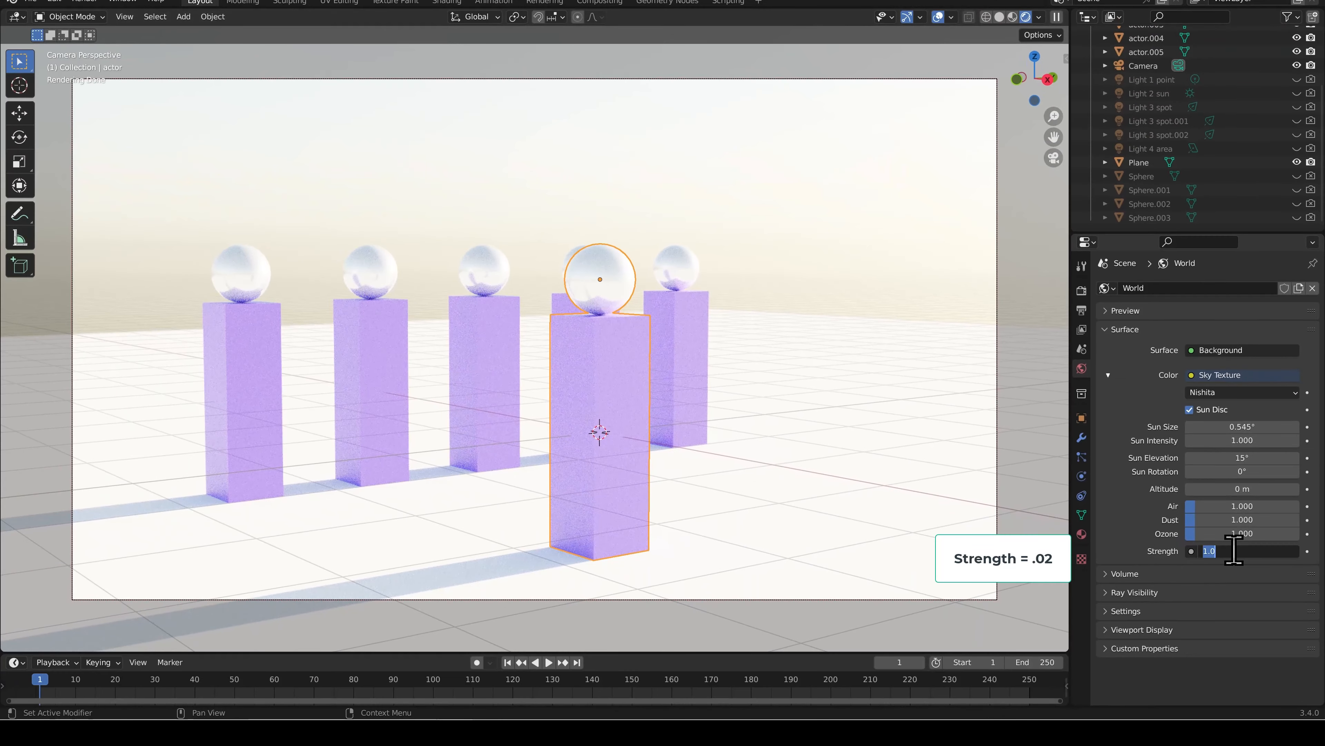
text(.02)
key(Return)
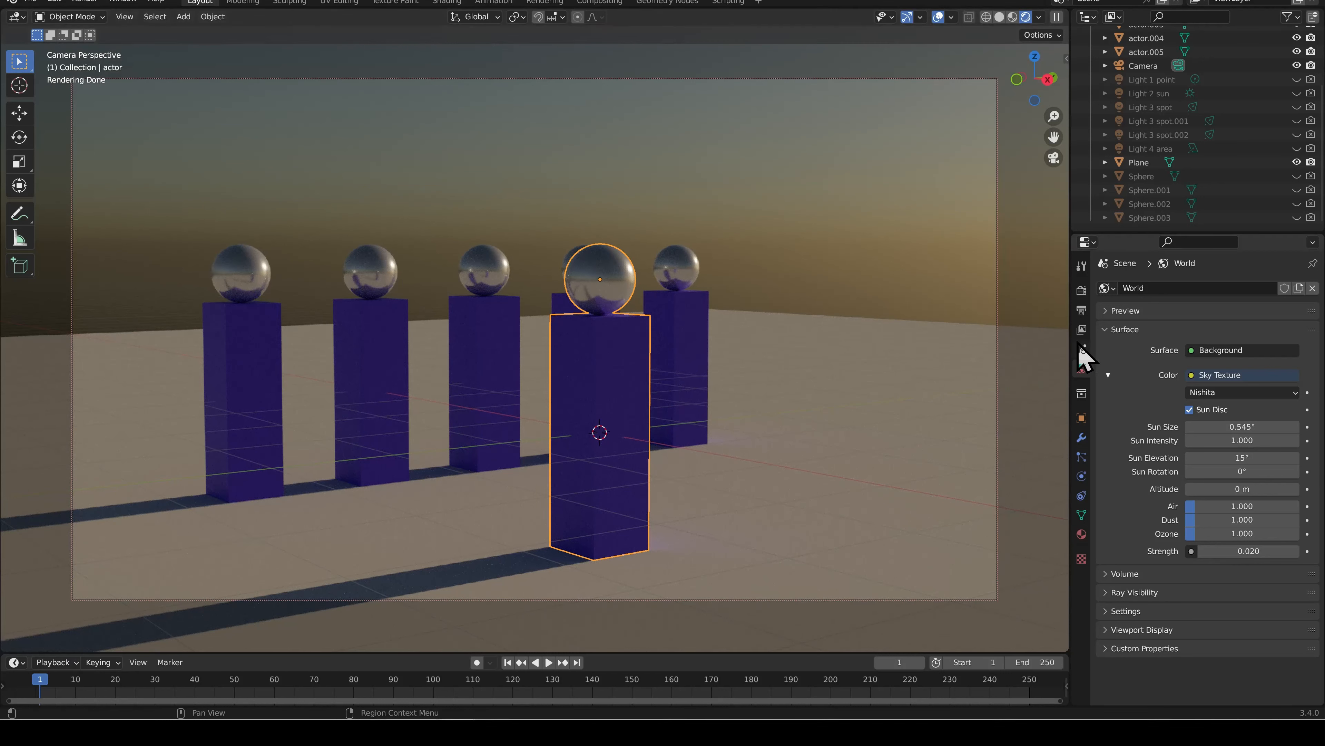
Set the Sky Texture's sun size to 3° and its sun elevation to 1.5°
click(1250, 427)
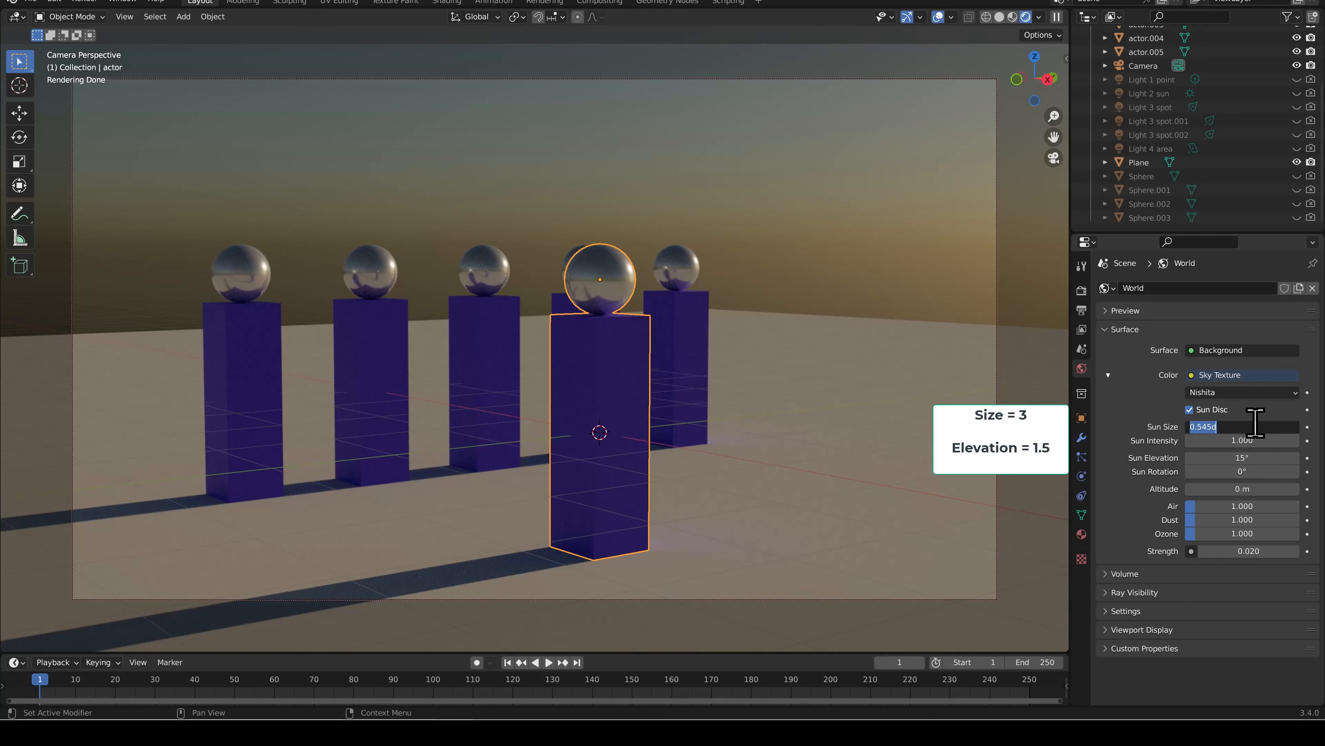
text(3)
key(Return)
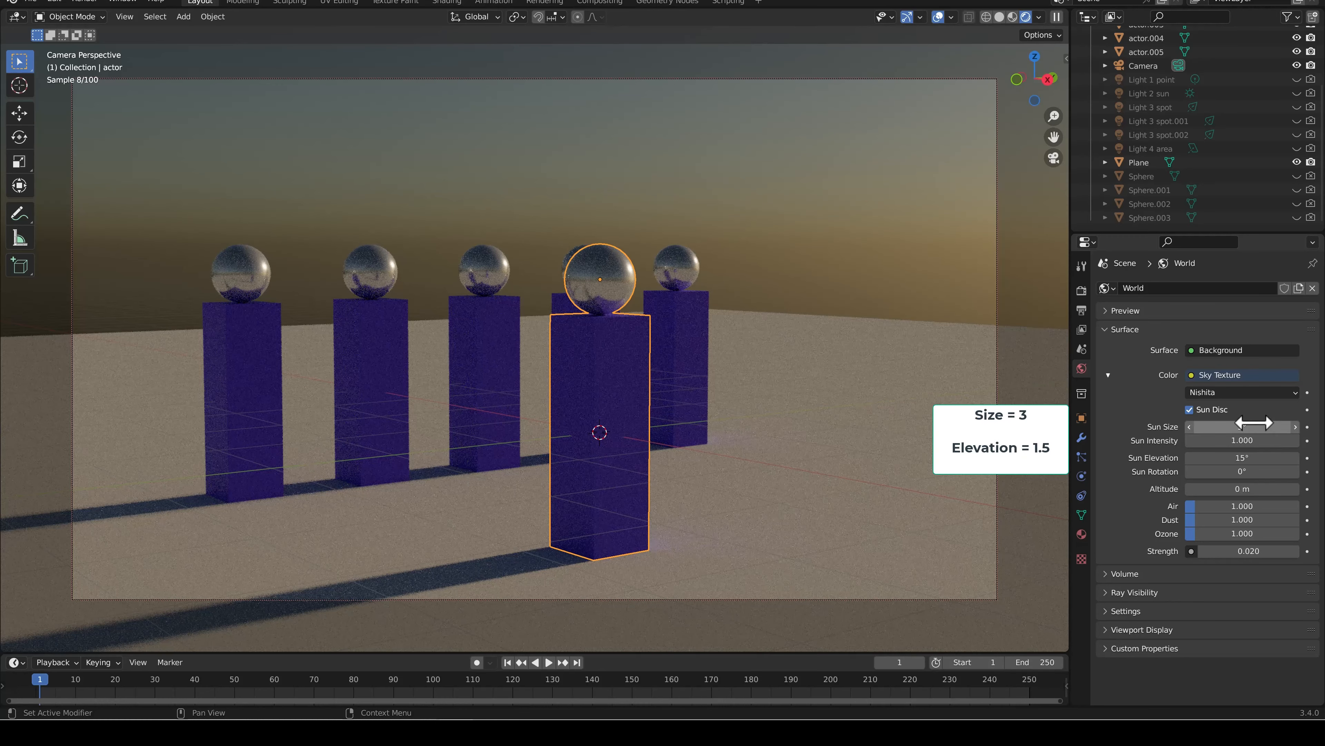
drag(1245, 458, 1241, 459)
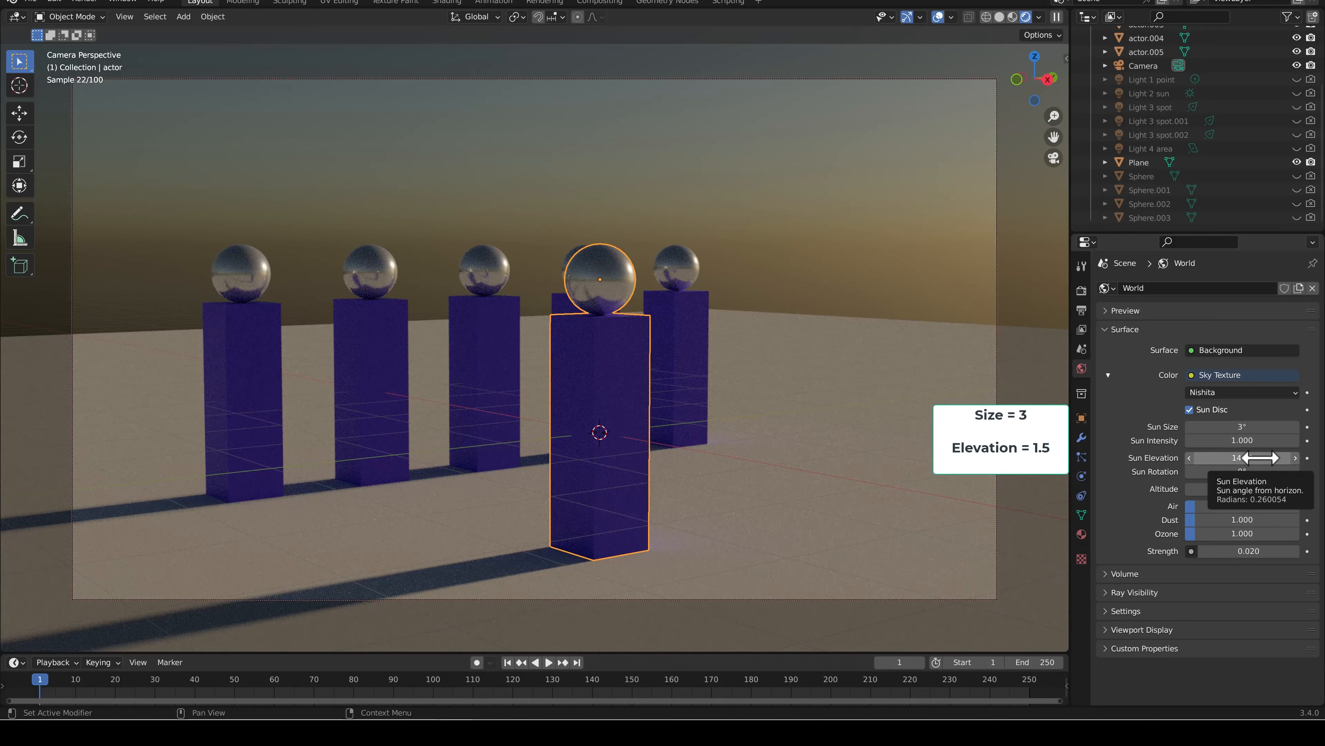
click(1246, 458)
text(1)
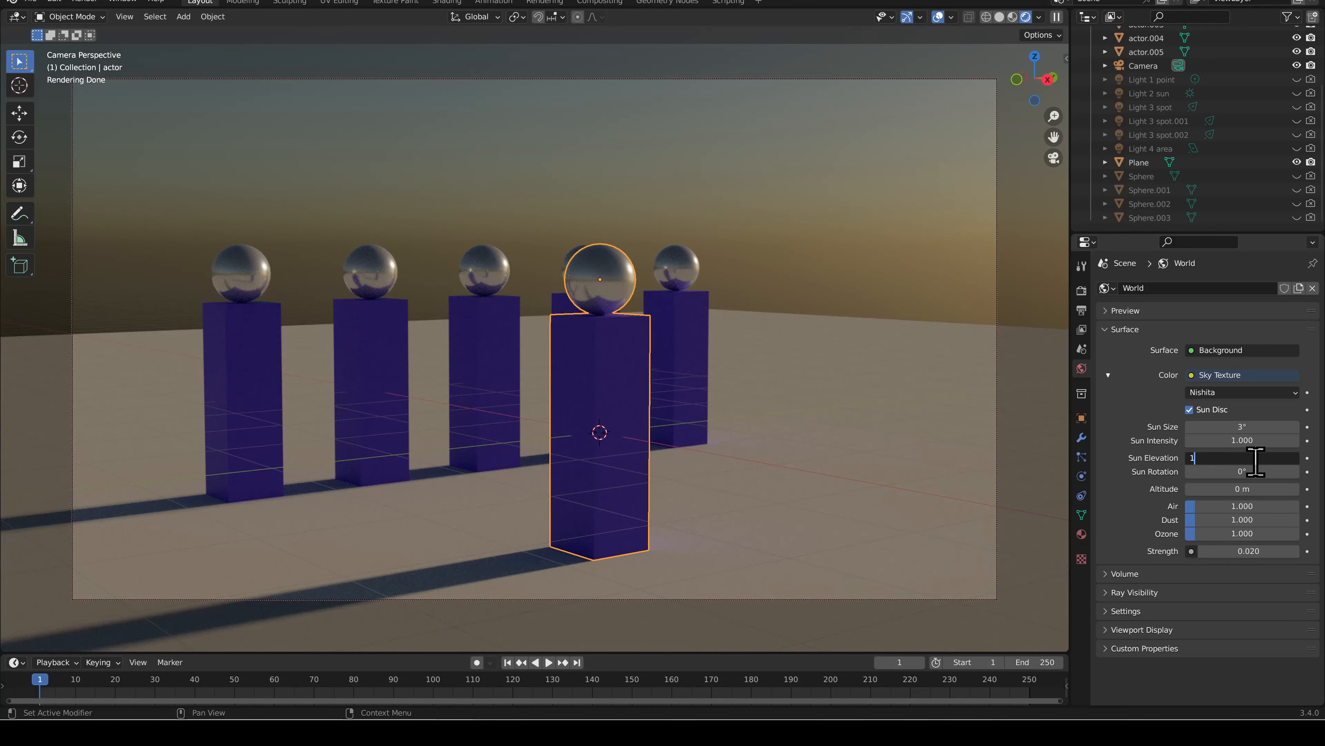
key(Return)
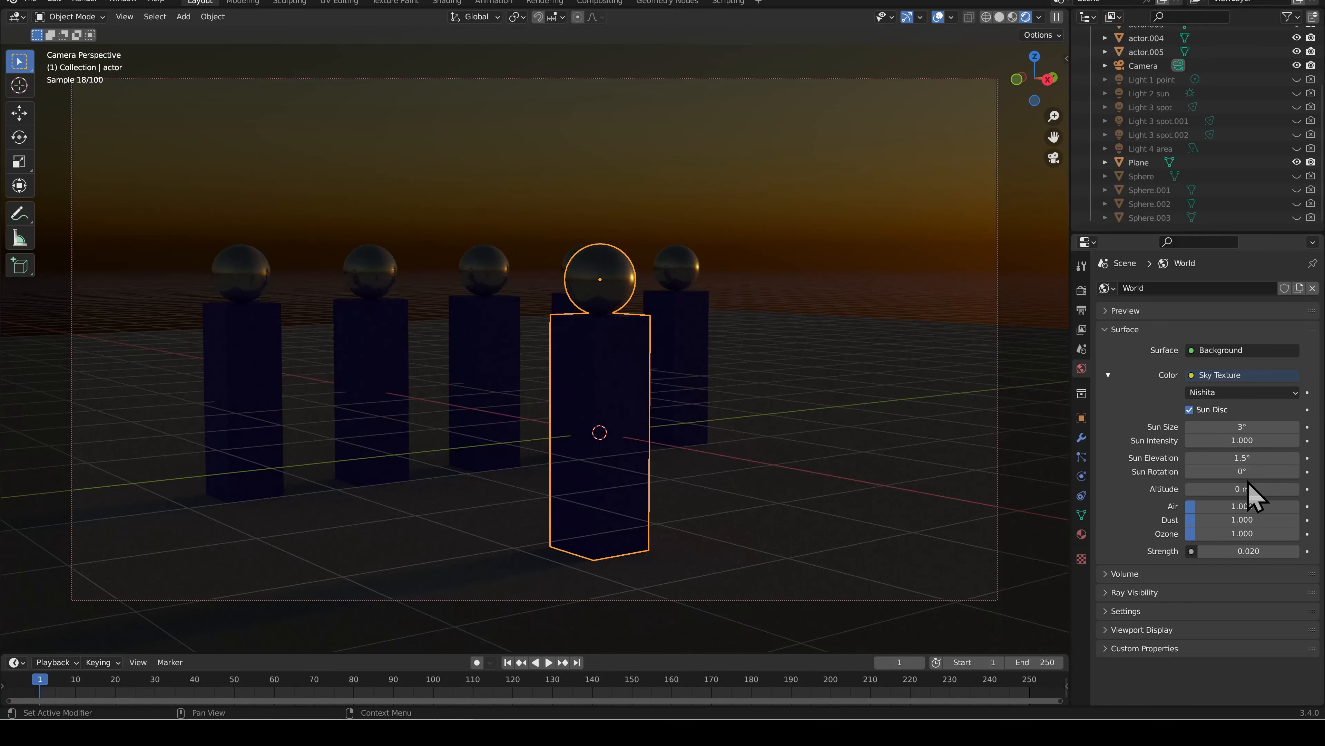
Rotate the sky's sun to about -39.9° so it sits behind the actors, and set its intensity to 30
mouse_move(1249, 472)
mouse_down()
mouse_move(1175, 472)
mouse_move(1232, 473)
mouse_up()
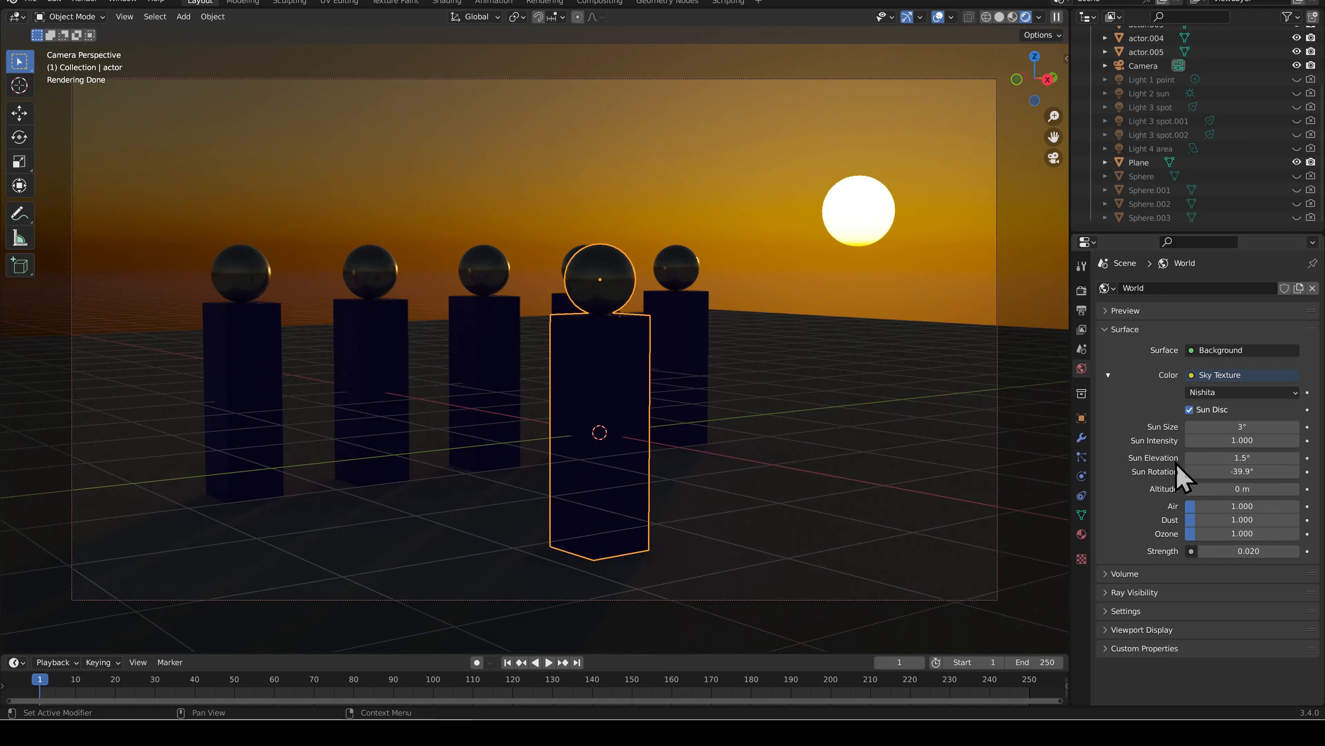
click(1252, 440)
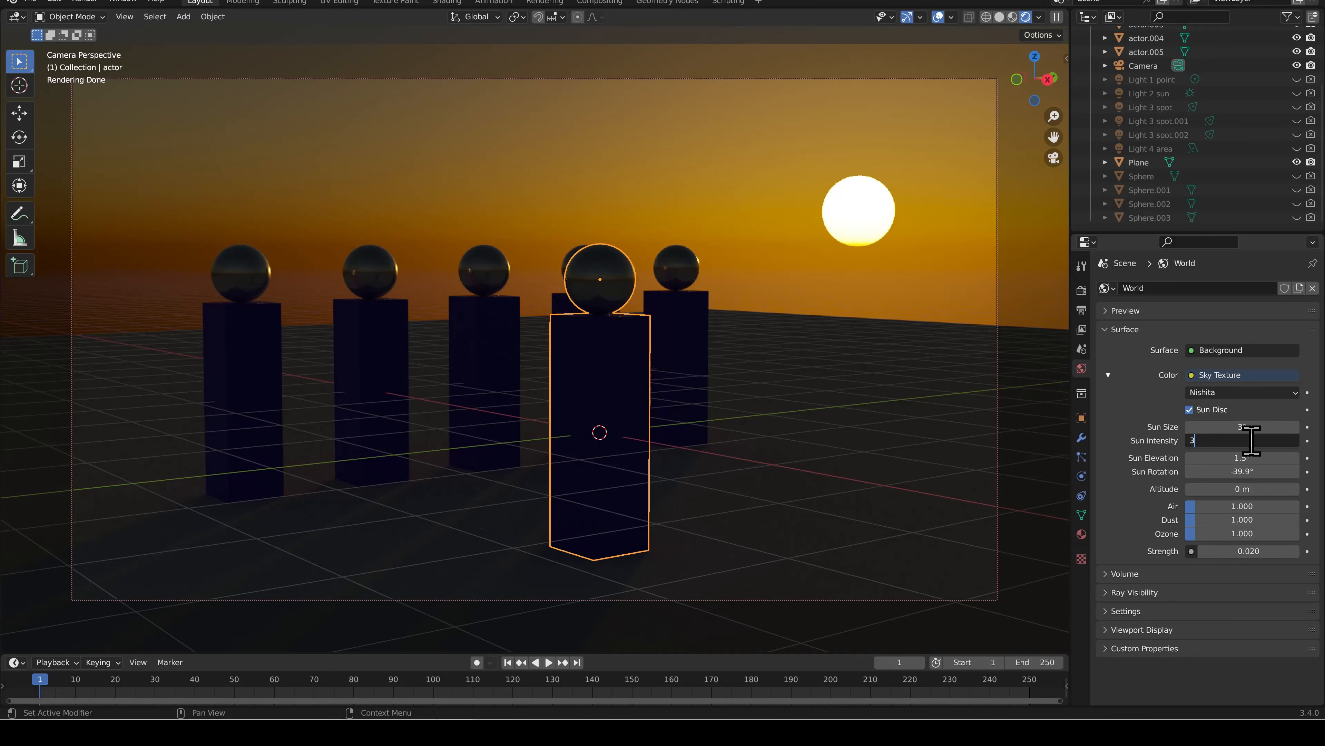
key(Return)
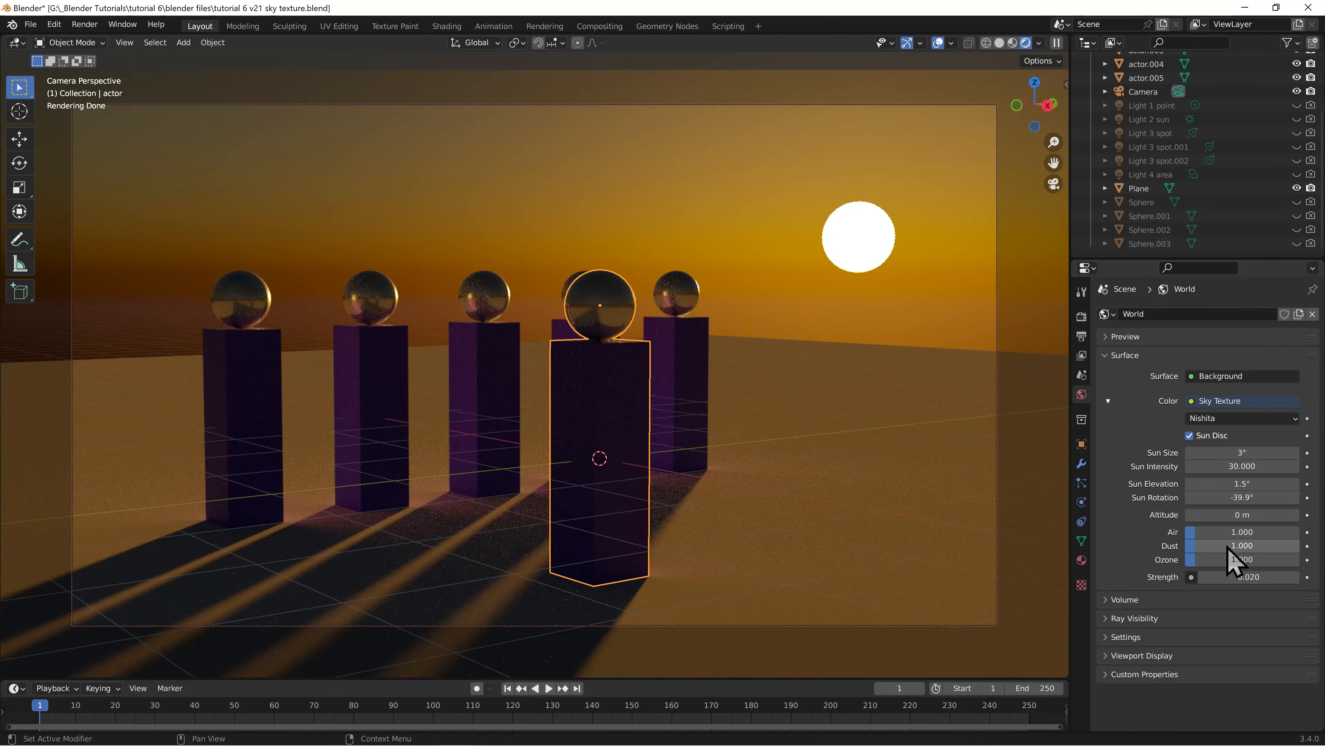
Try higher Air, Dust and Ozone densities on the Sky Texture one at a time, resetting each to 1
drag(1228, 531, 1248, 532)
click(1237, 531)
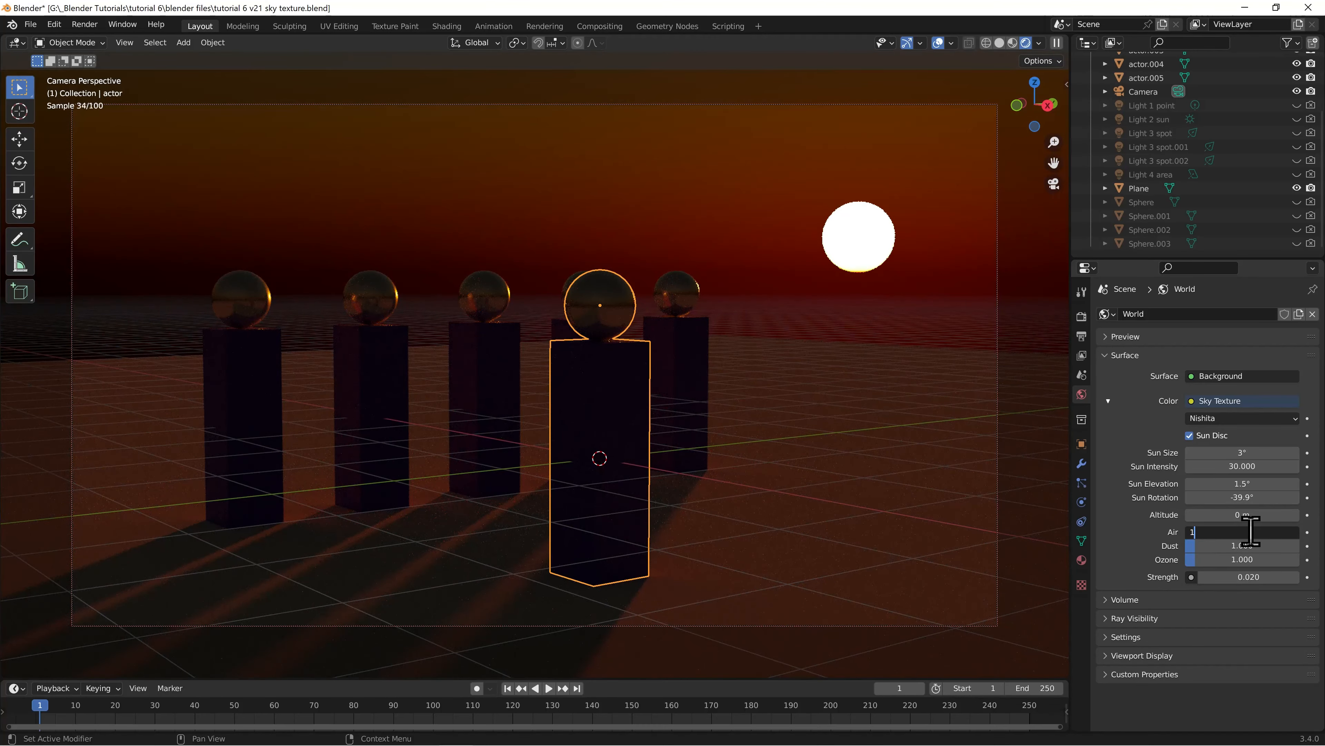
key(Return)
drag(1227, 547, 1253, 553)
click(1248, 545)
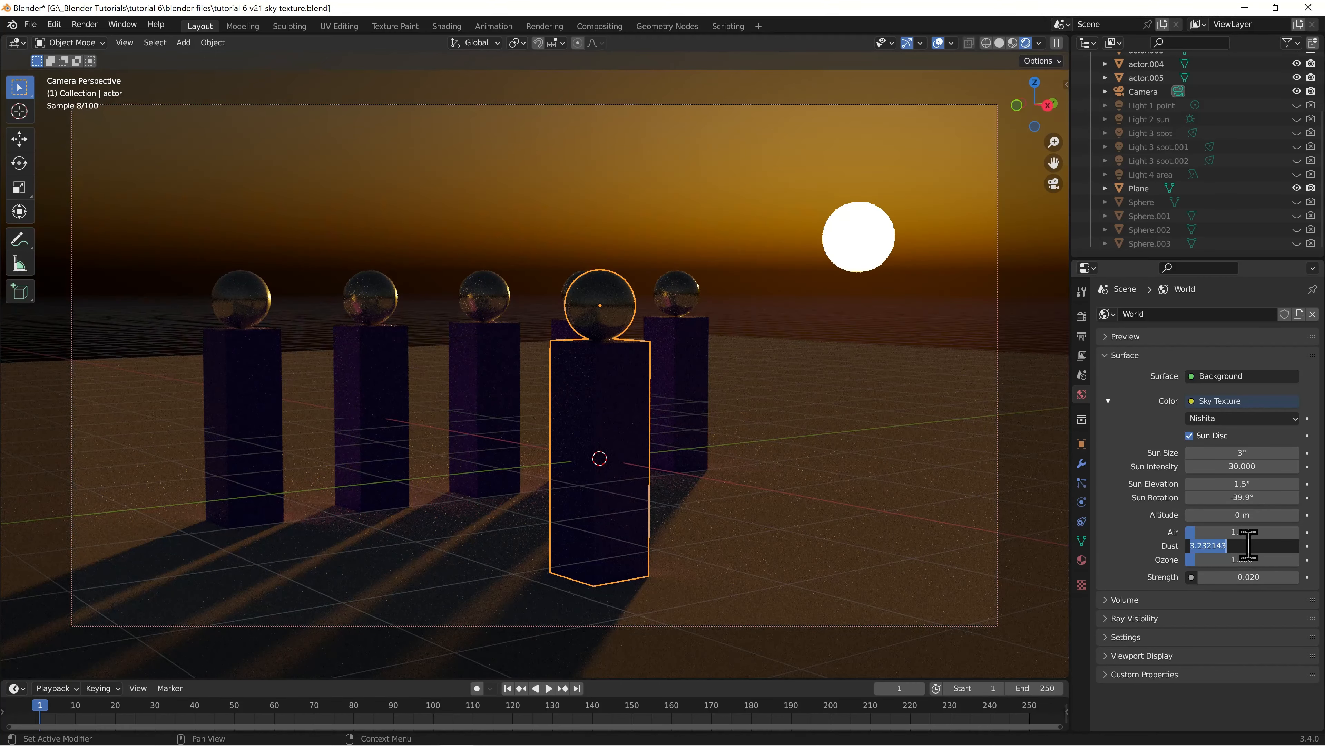
text(1)
key(Return)
drag(1243, 561, 1280, 562)
click(1246, 559)
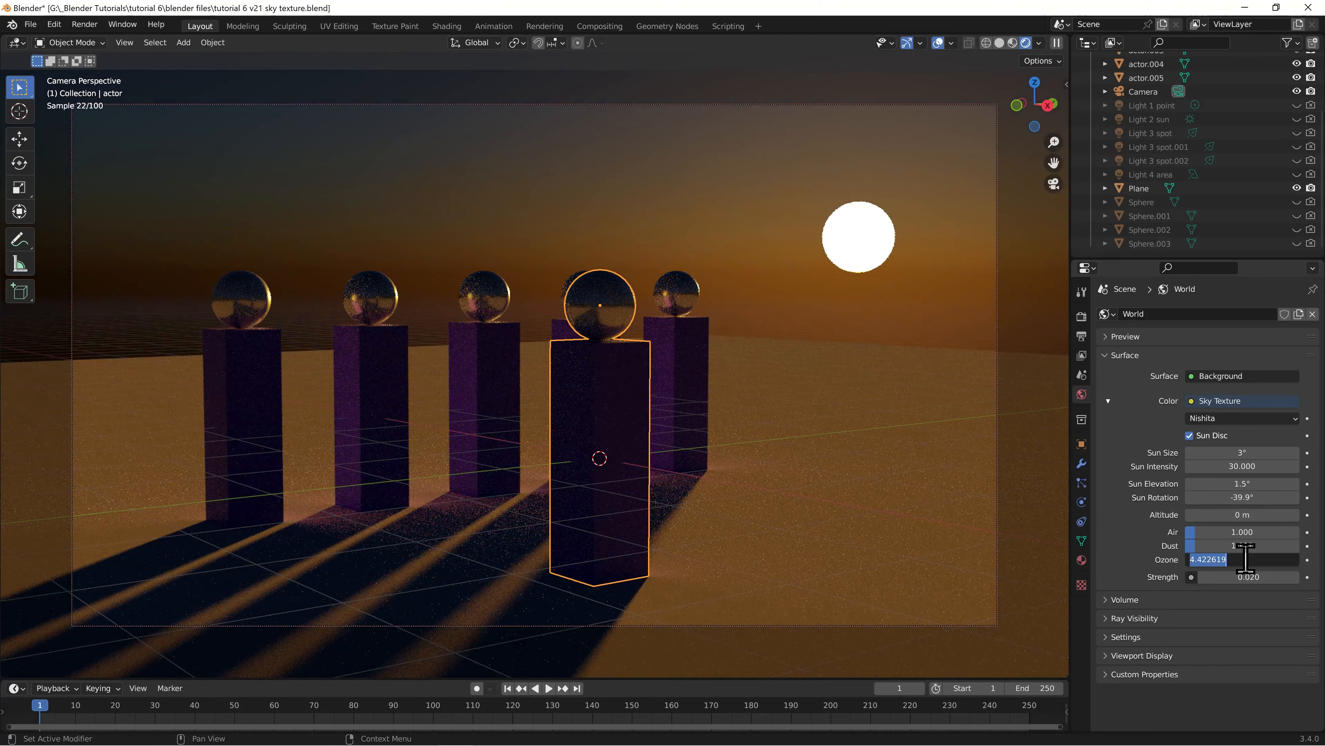
key(Return)
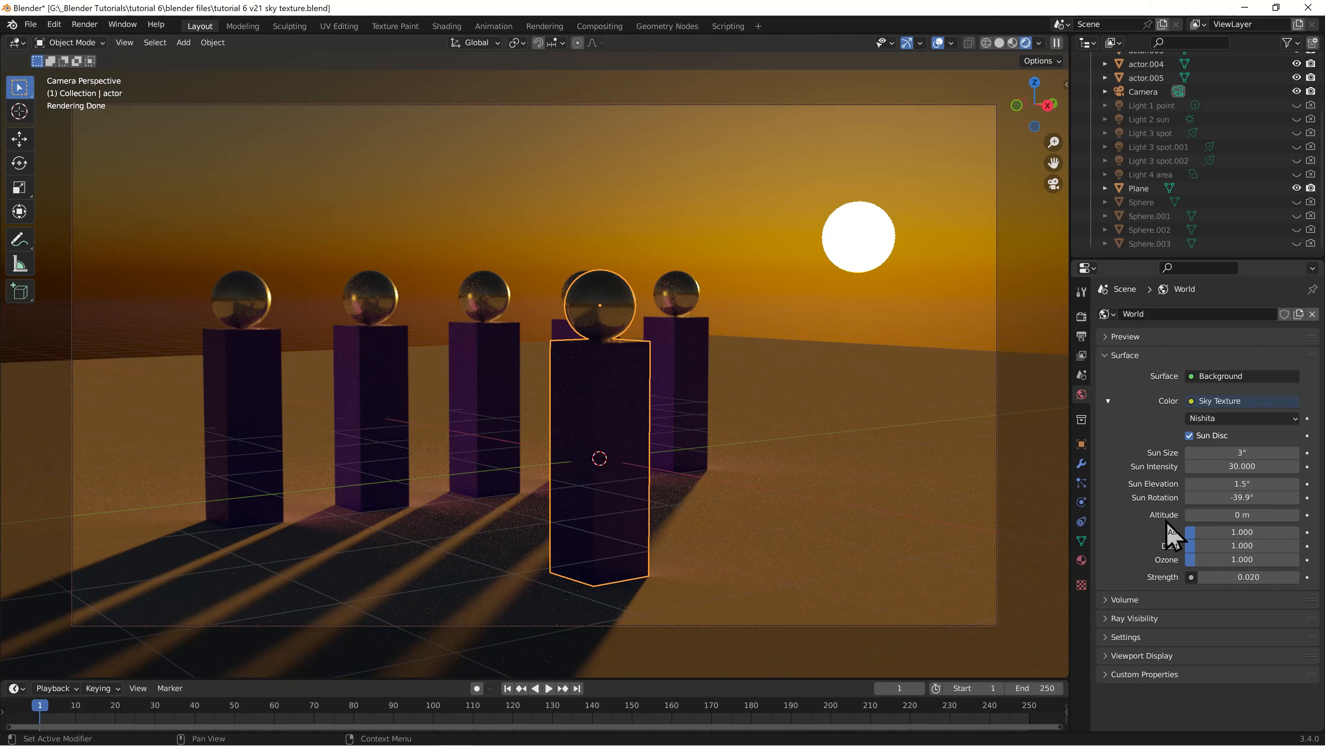
Set the sky's altitude to 10000 m and adjust the sun to about -38.8° rotation and 0.9° elevation
click(1237, 514)
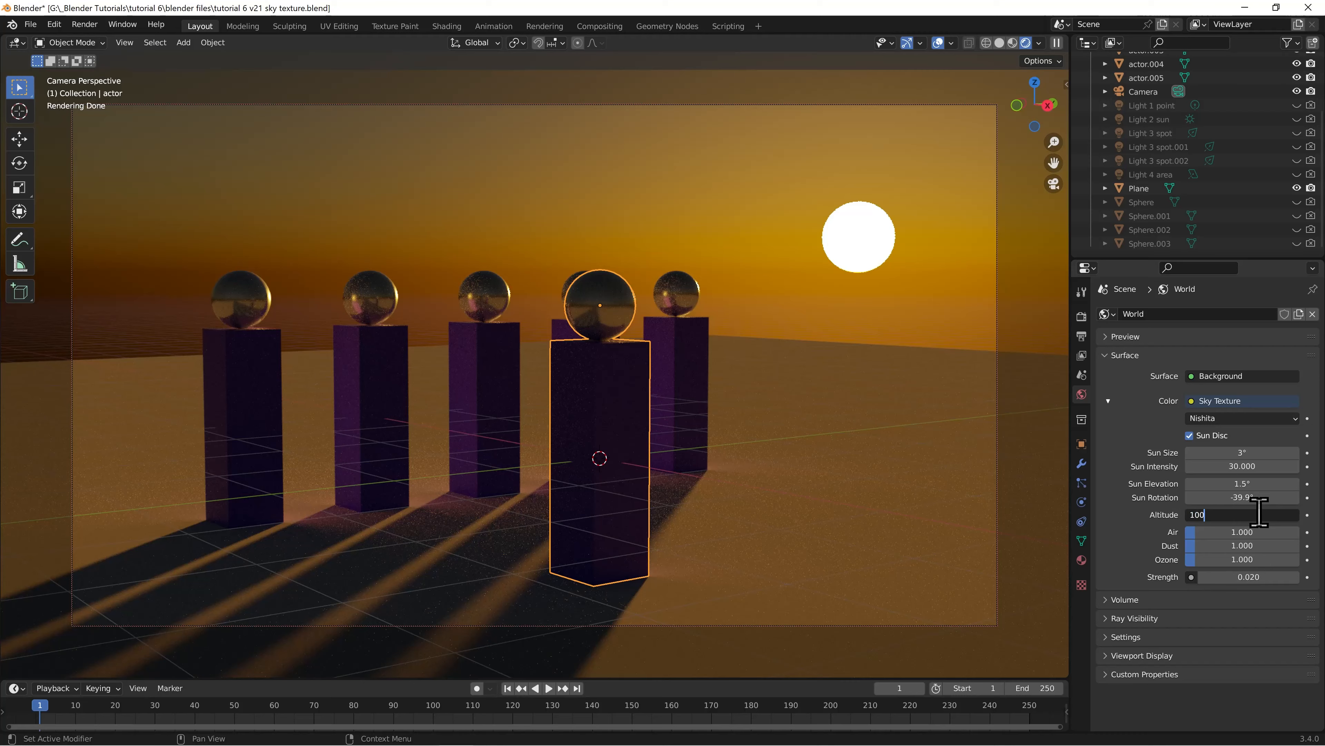
key(Return)
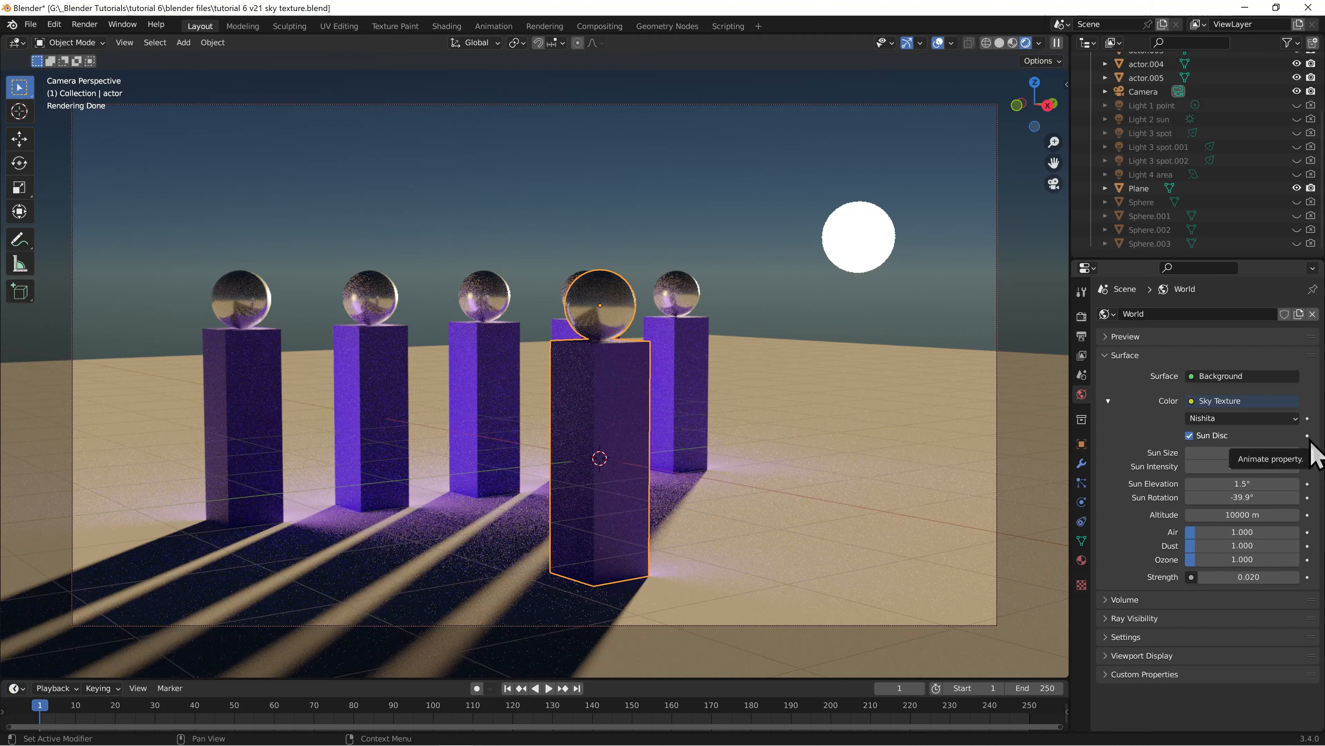
drag(1251, 497, 1300, 497)
mouse_move(1221, 484)
mouse_down()
mouse_move(1320, 484)
mouse_move(1180, 484)
mouse_move(1227, 485)
mouse_up()
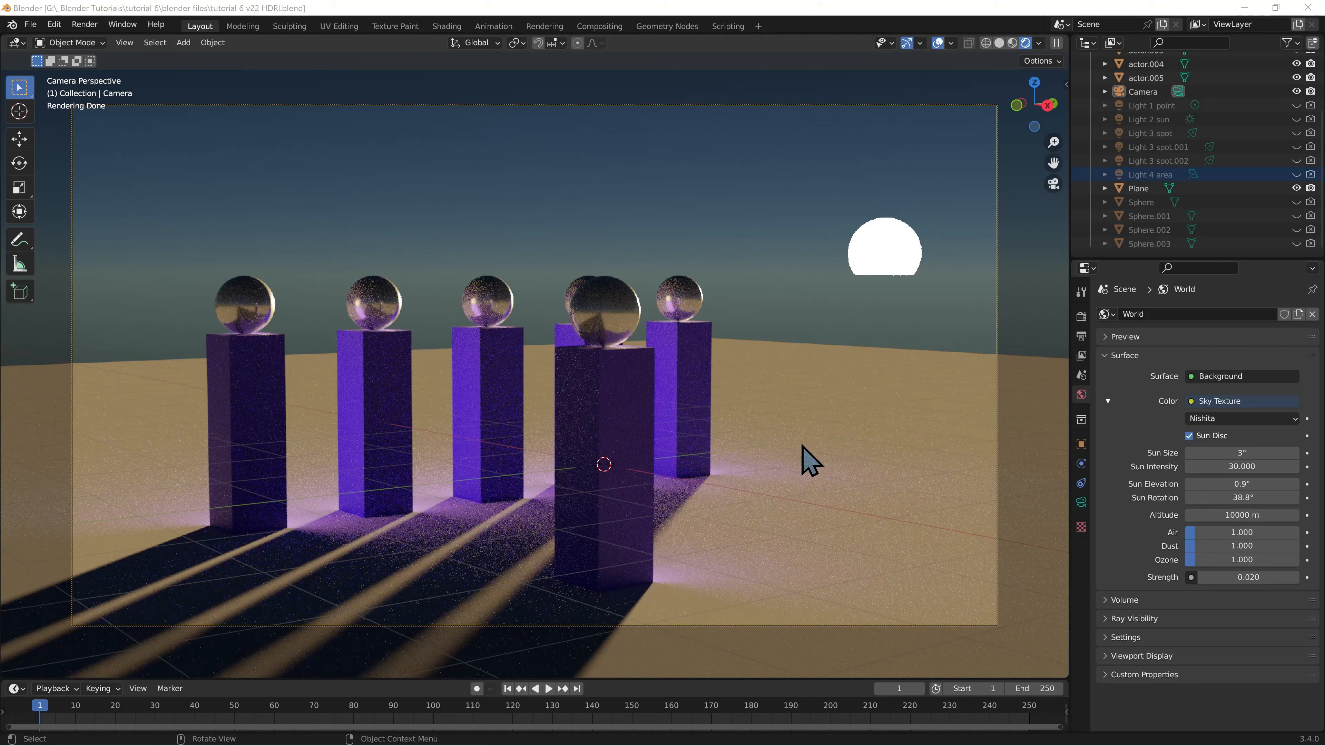
Replace the World's Sky Texture with an Environment Texture and load the image vignaioli_night_4k.hdr
click(1193, 402)
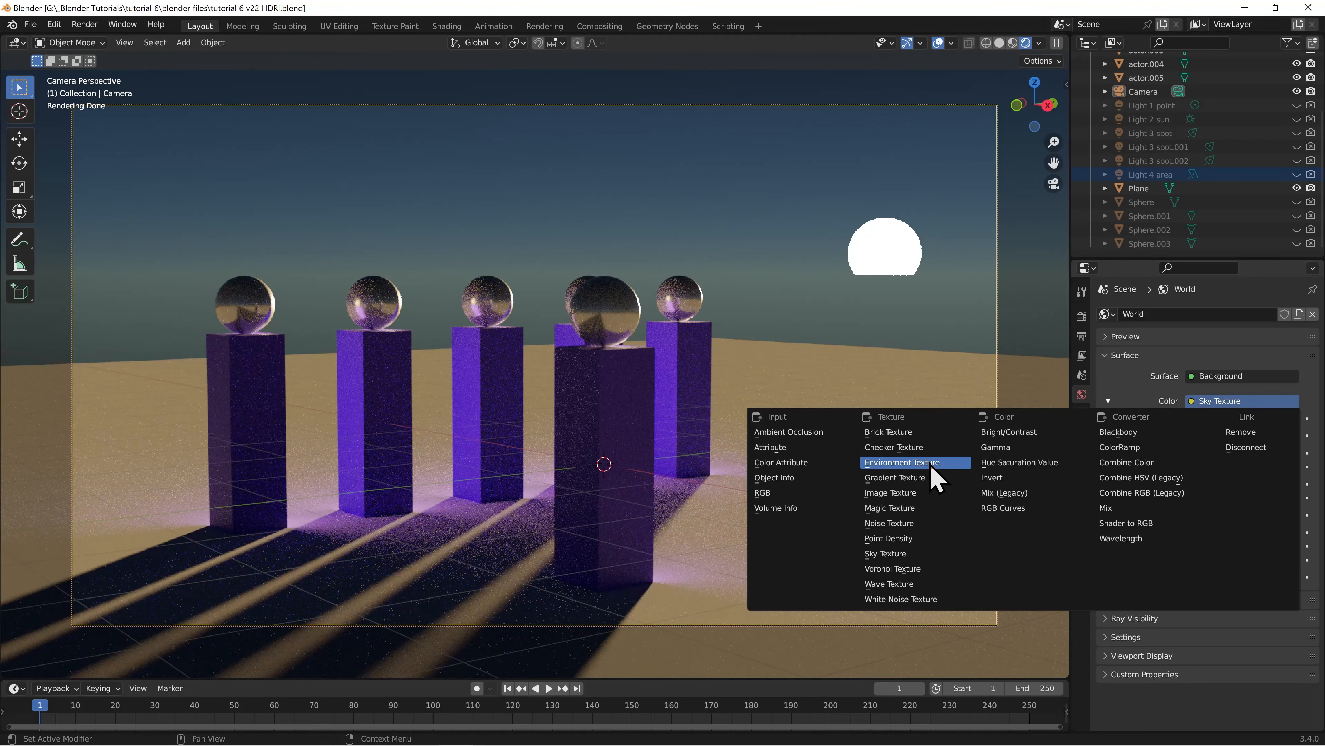
click(918, 462)
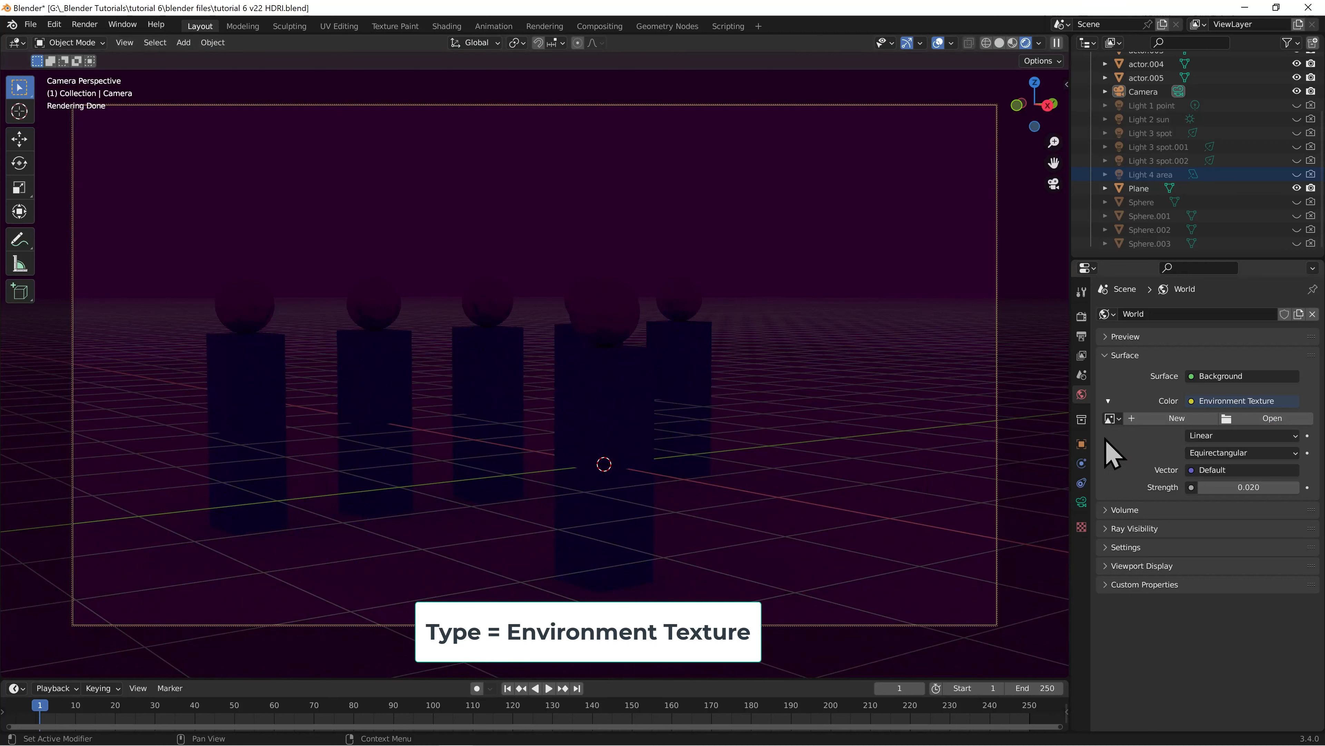
click(1258, 420)
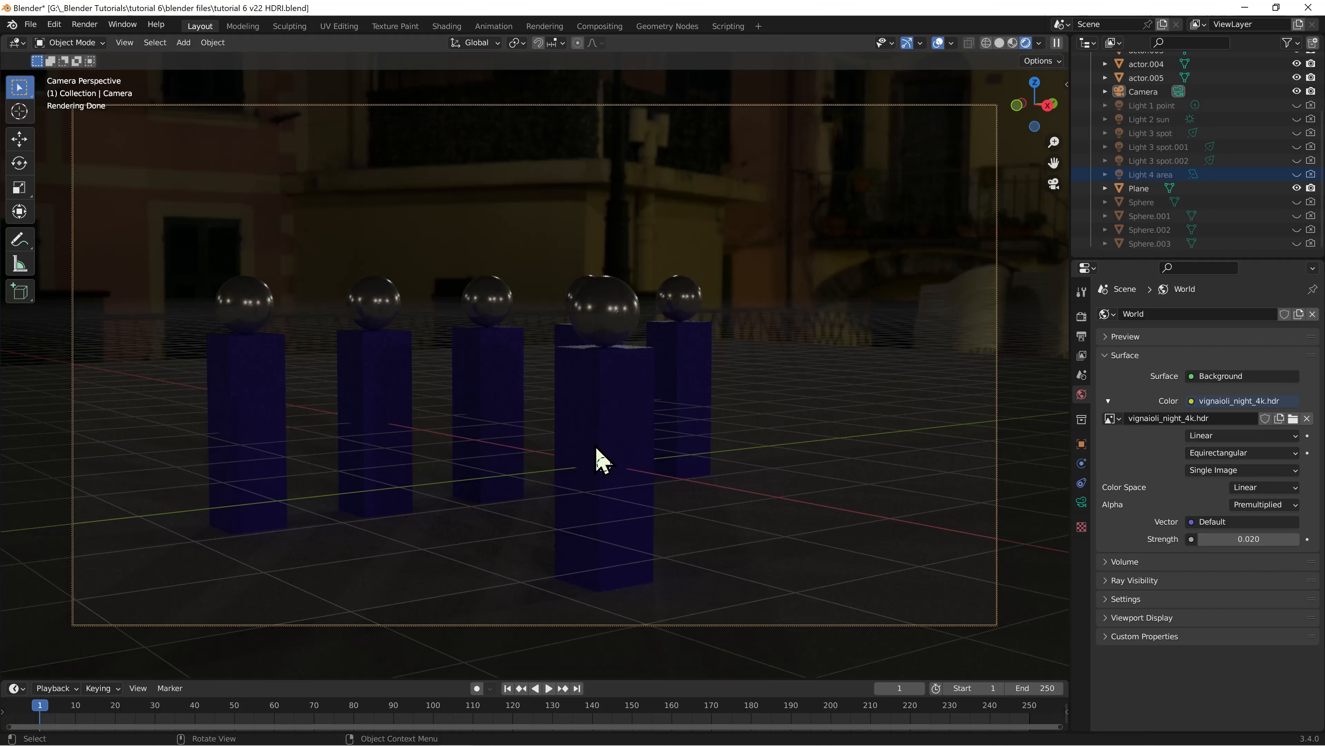
Switch to the browser and look through the HDRI library on Poly Haven
key(alt+Tab)
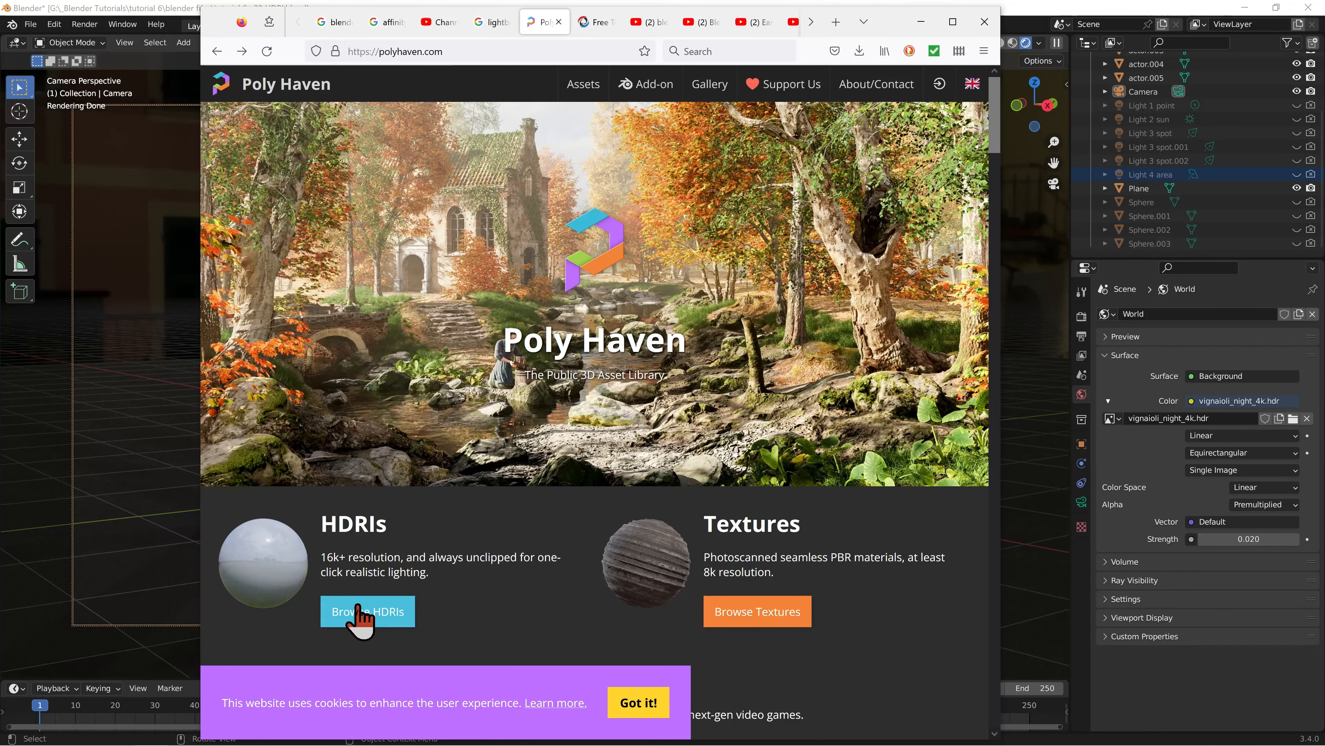
click(383, 631)
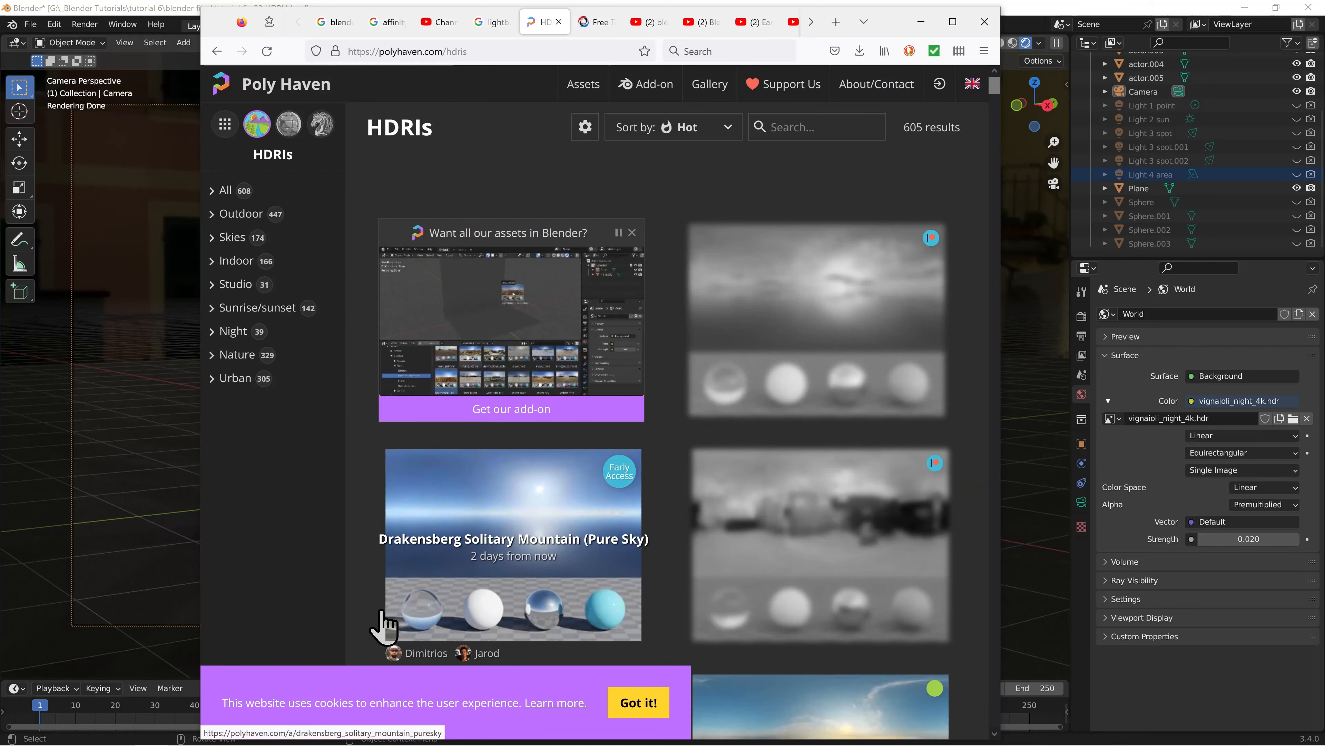
scroll(763, 345, down, 10)
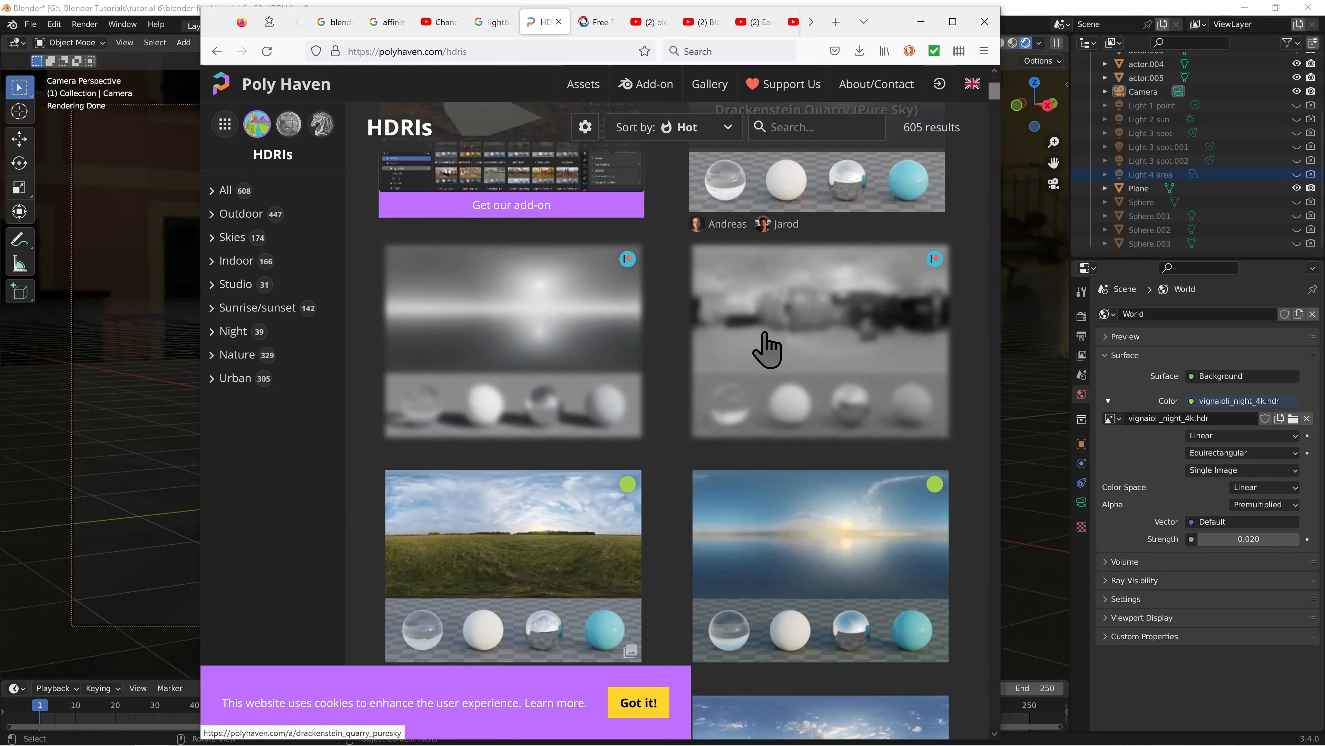
scroll(769, 344, down, 5)
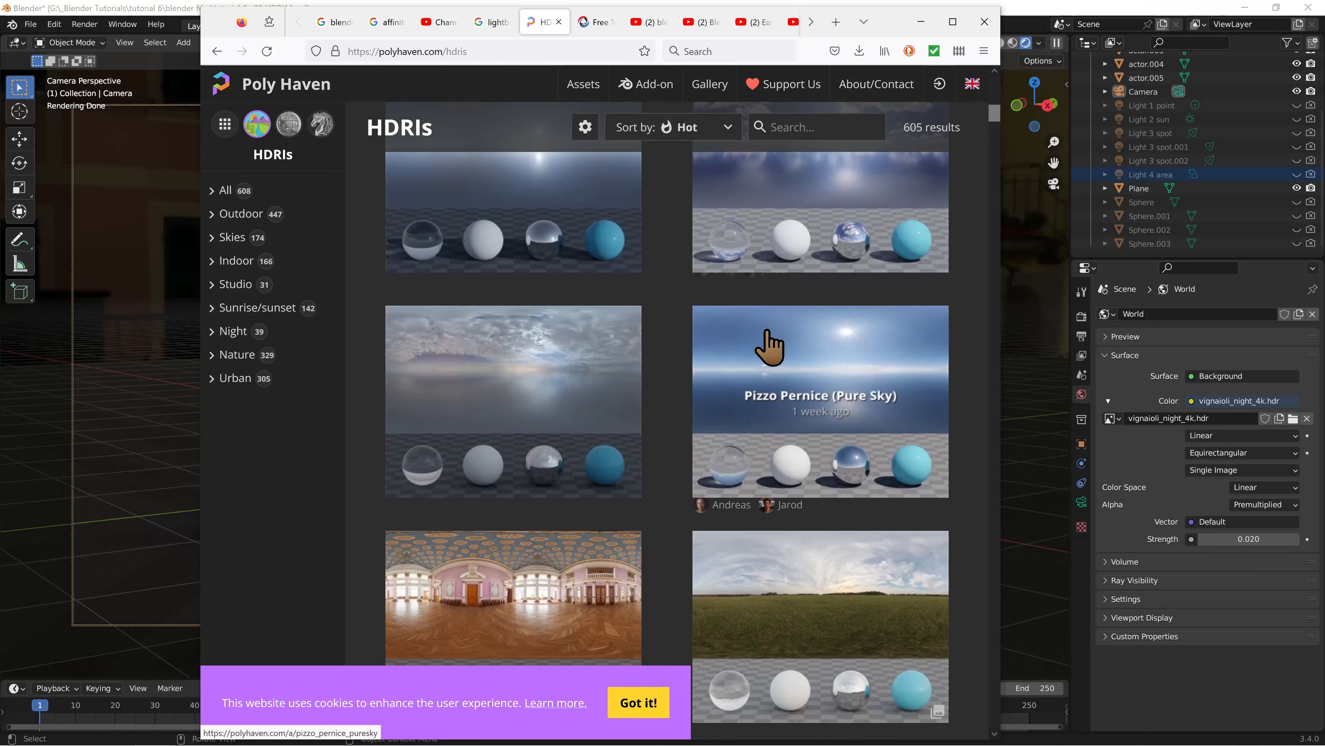
scroll(705, 355, down, 7)
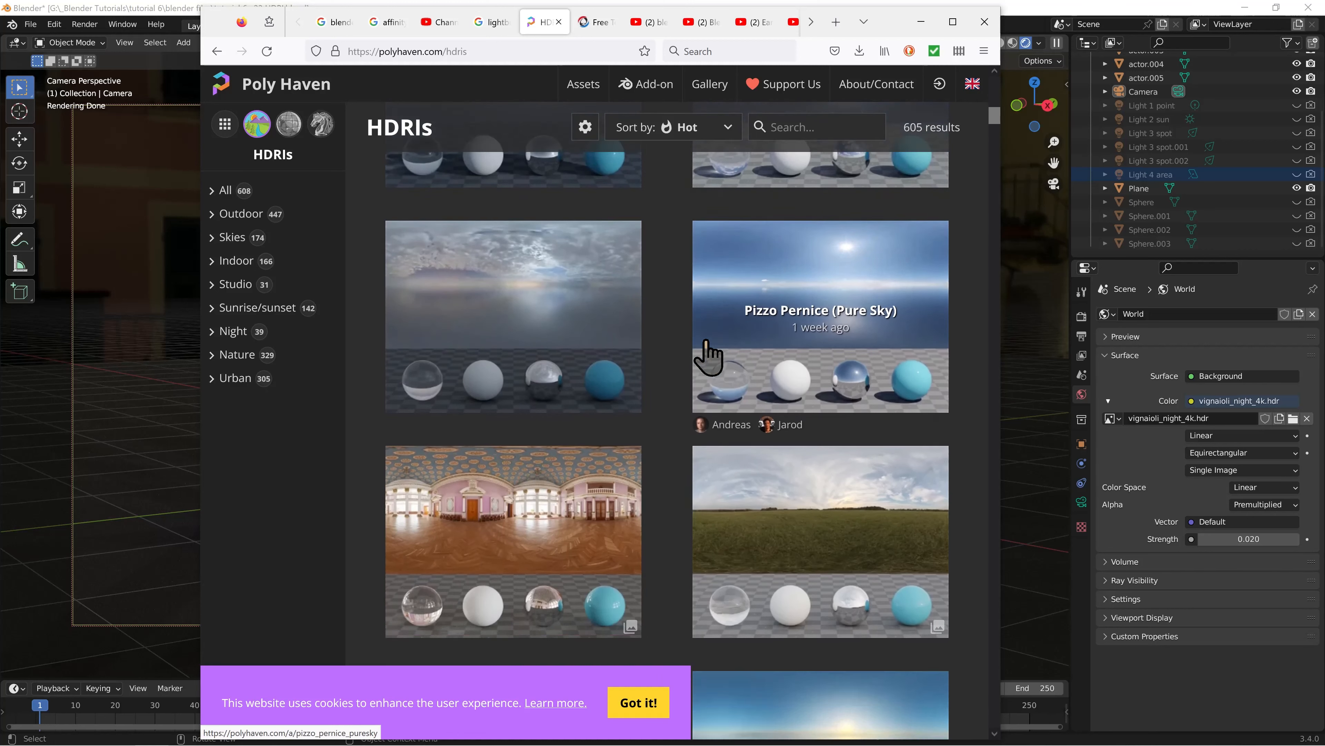
scroll(705, 350, down, 2)
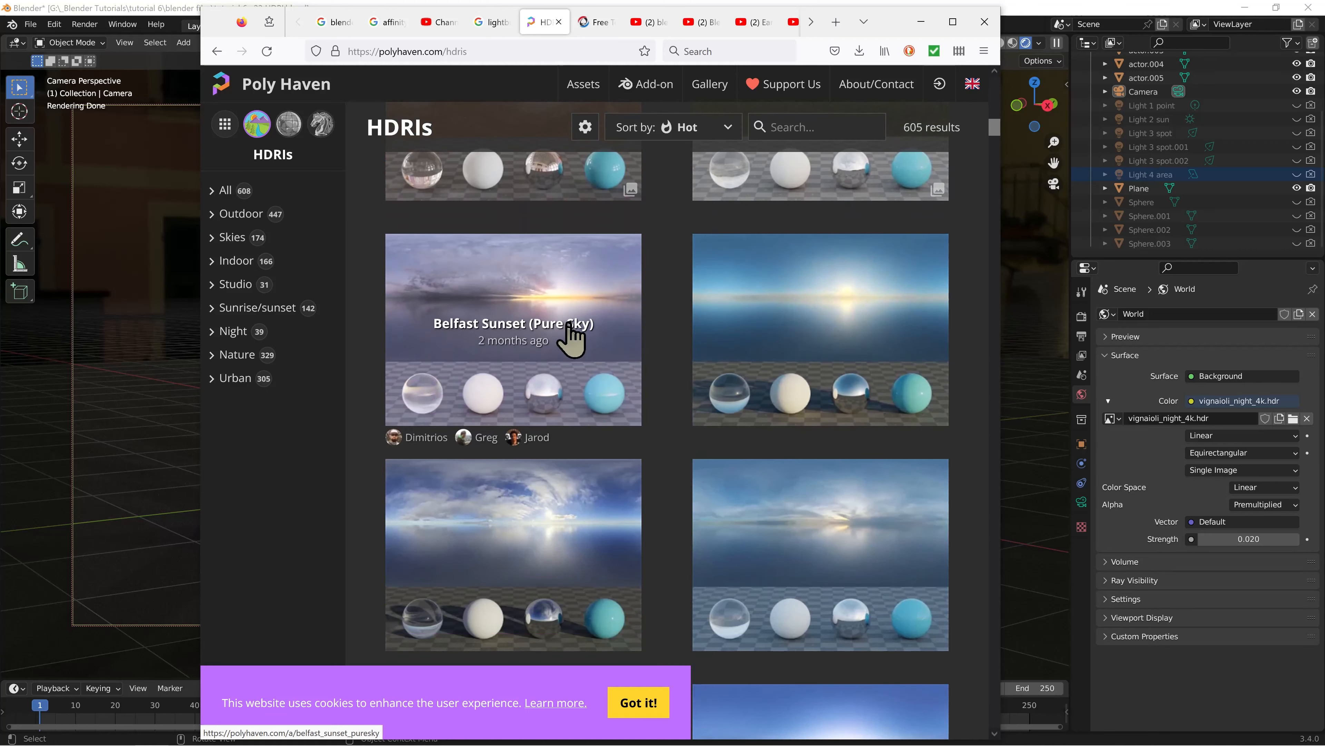
click(927, 31)
Set the strength of the World's HDRI environment background to 0.1
double_click(1230, 540)
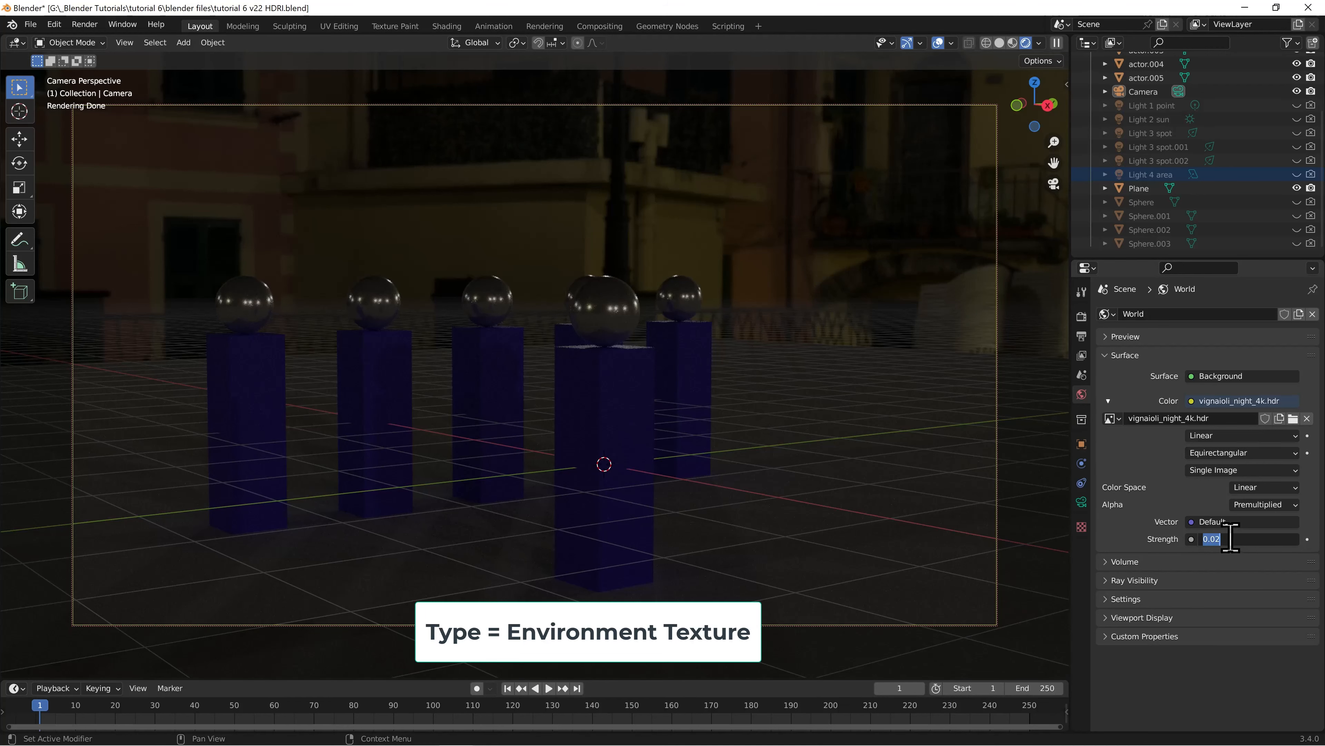
text(.1)
key(Return)
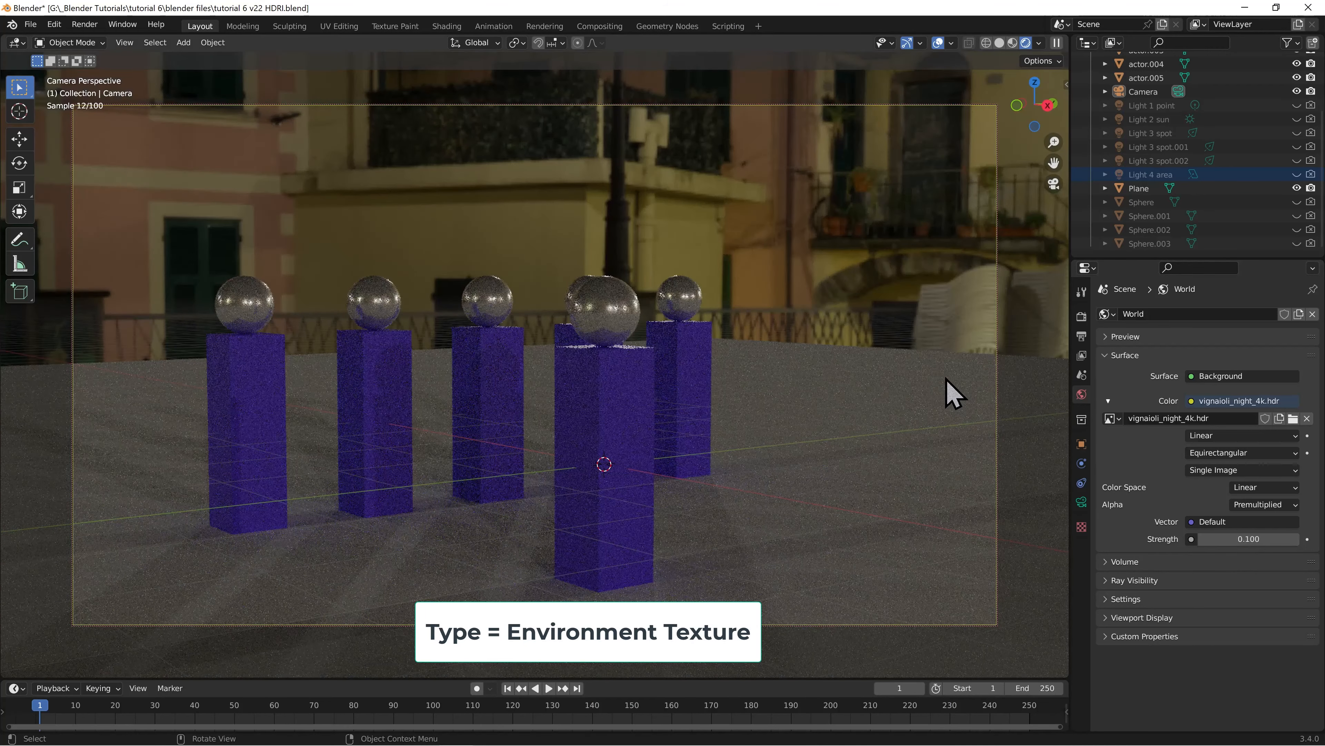
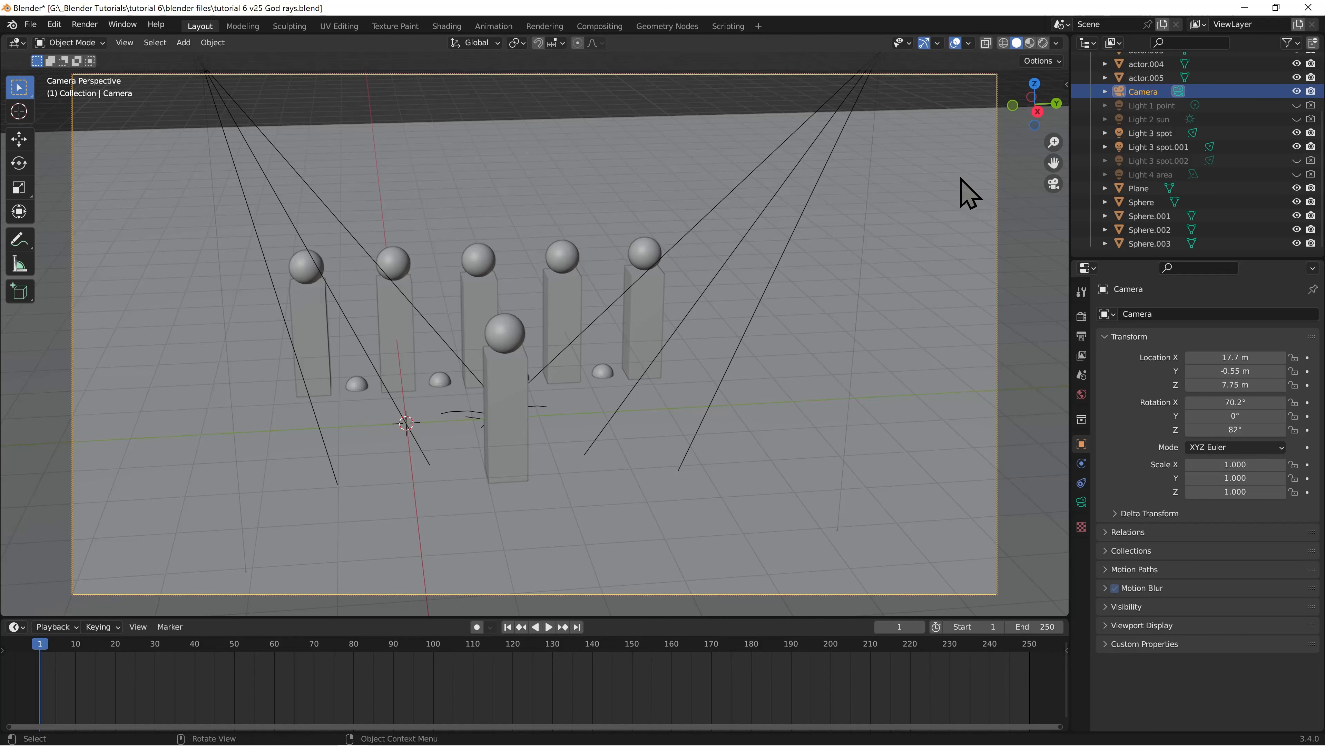
Switch the viewport to rendered shading and try moving the front actor away from the spotlights
click(1043, 43)
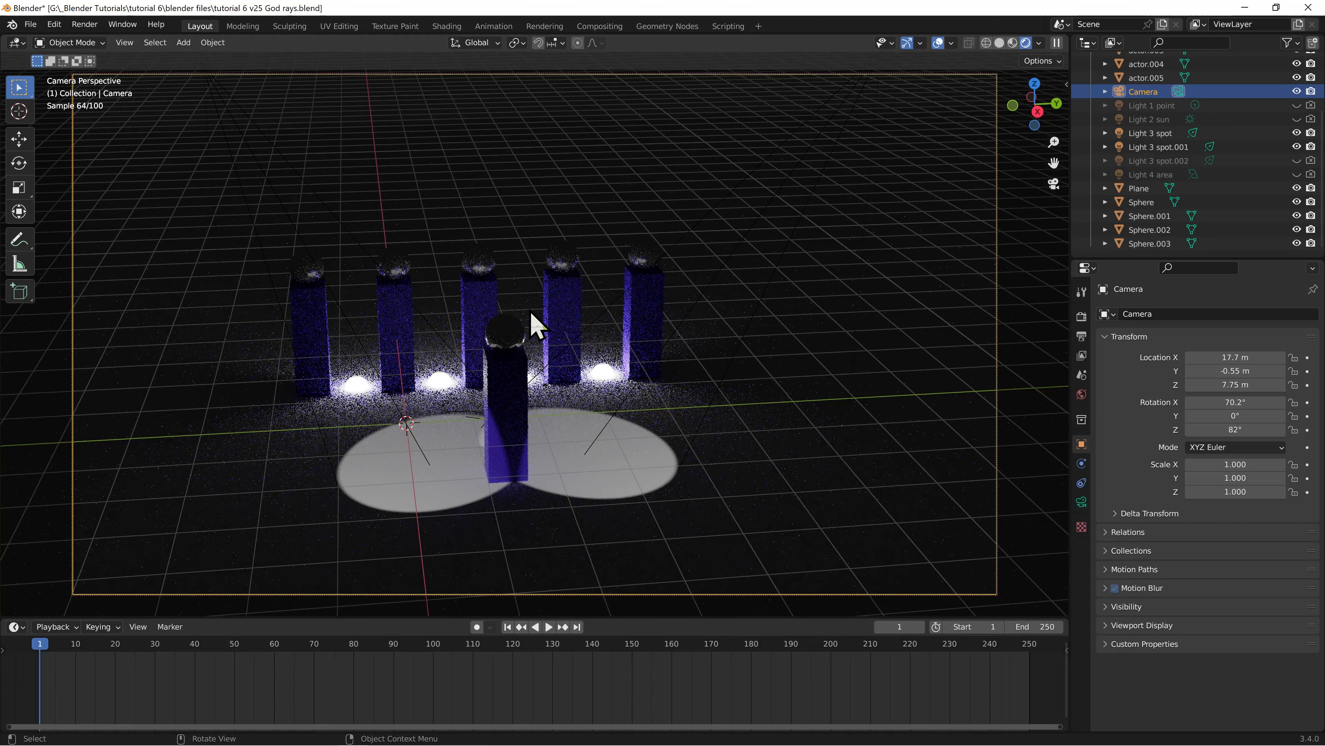
click(513, 337)
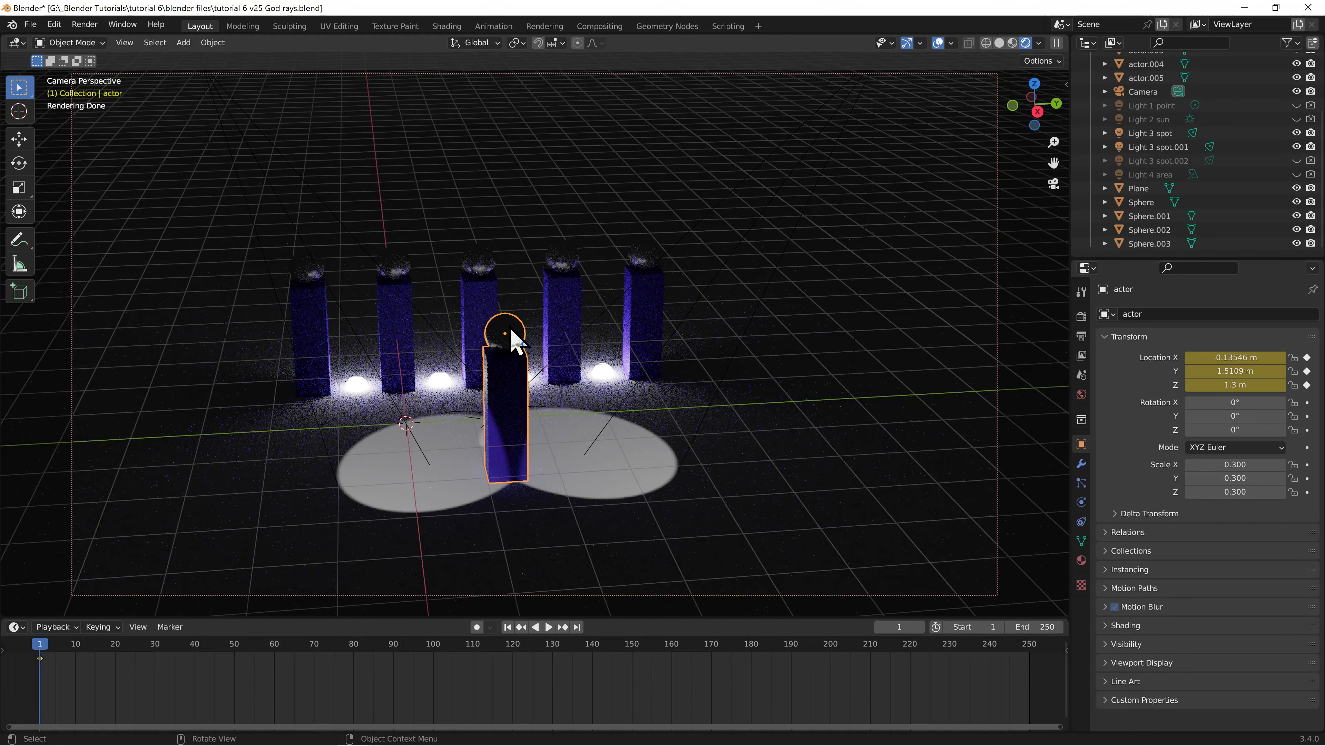
key(g)
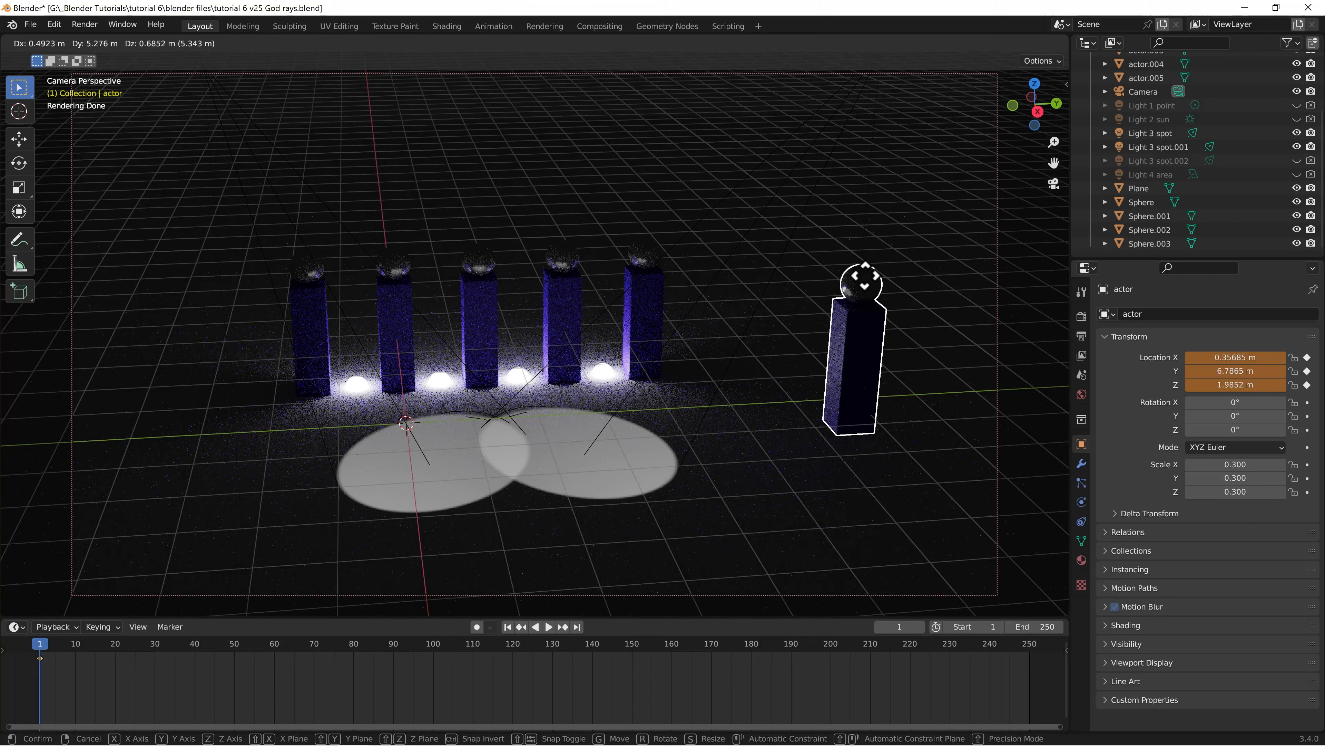
key(Escape)
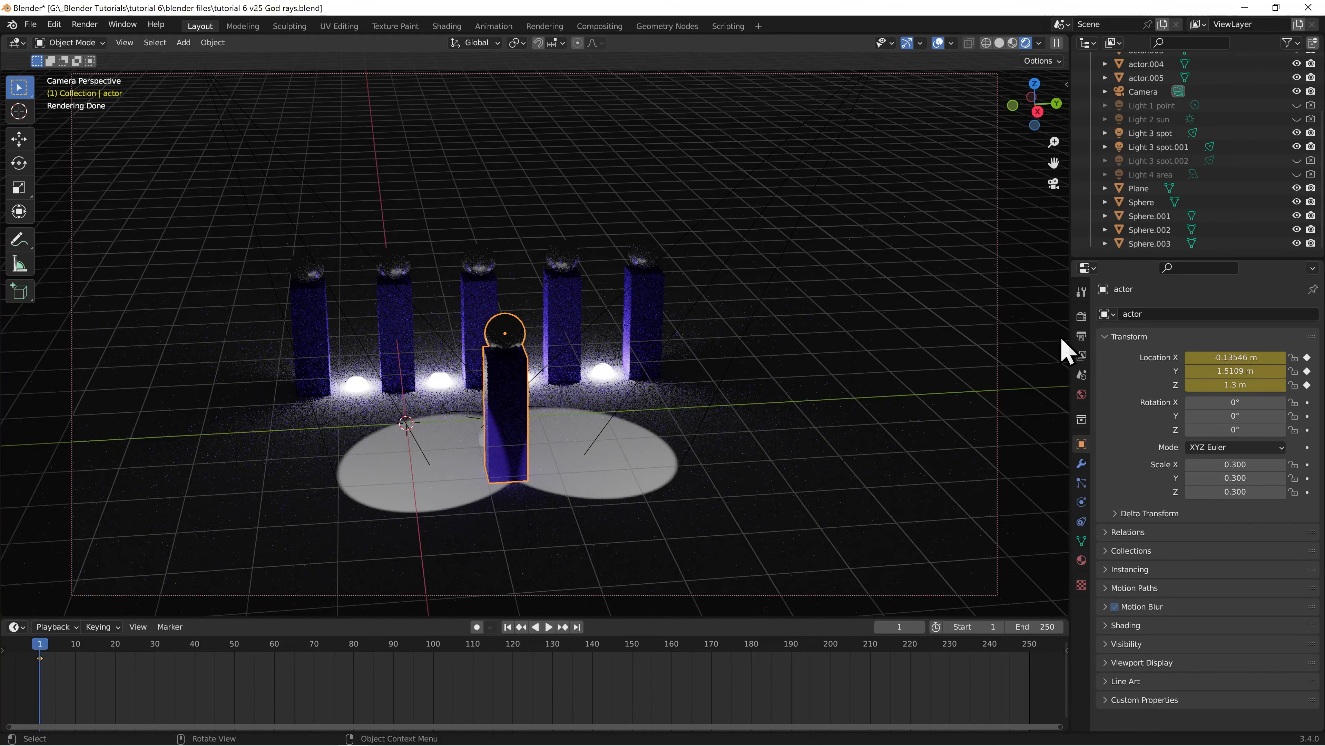
Add a Track To constraint to Light 3 spot with the front actor's body as its target
click(1158, 133)
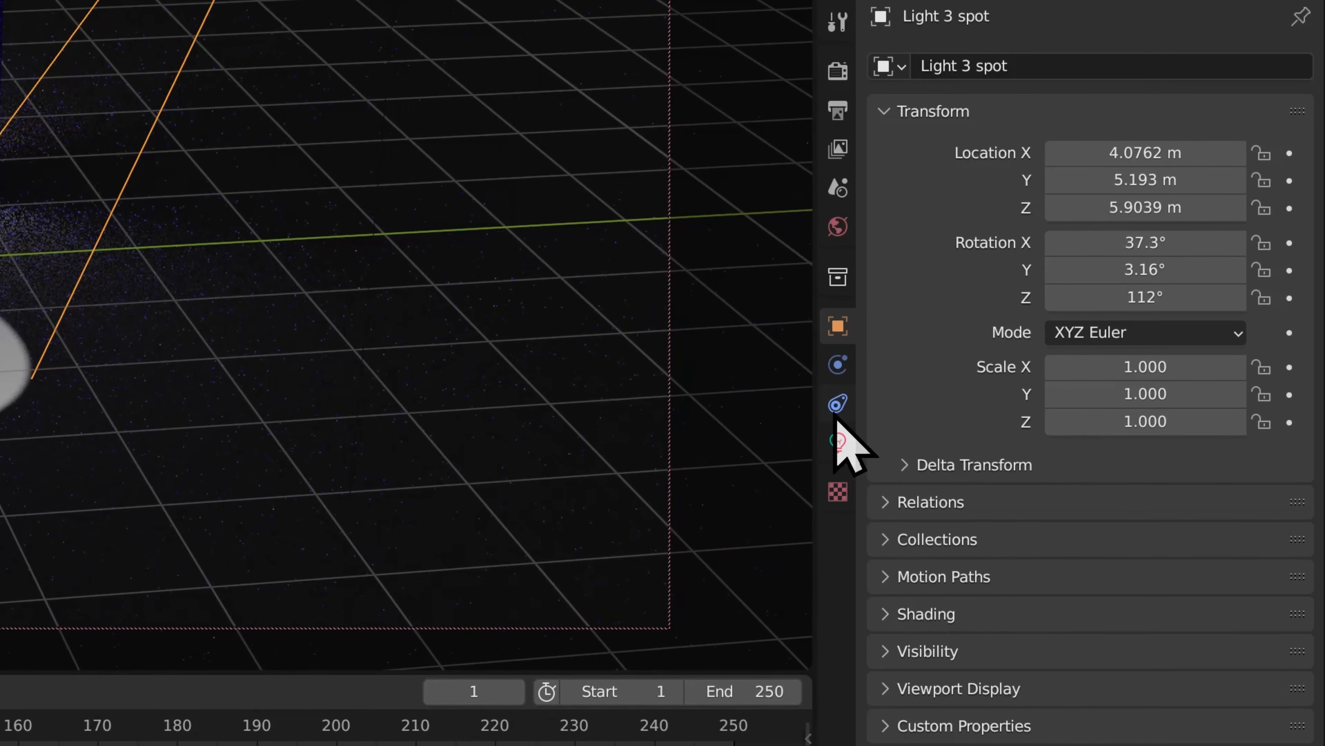
click(837, 405)
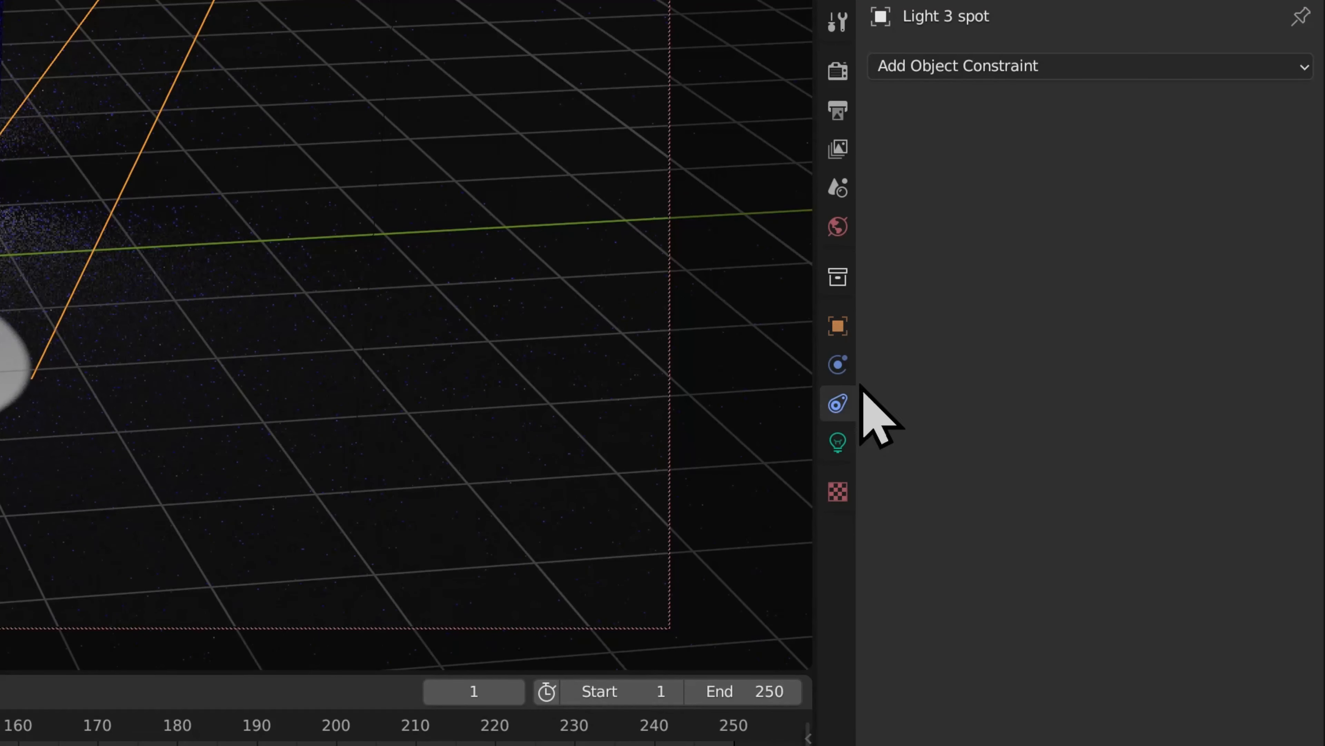
click(992, 67)
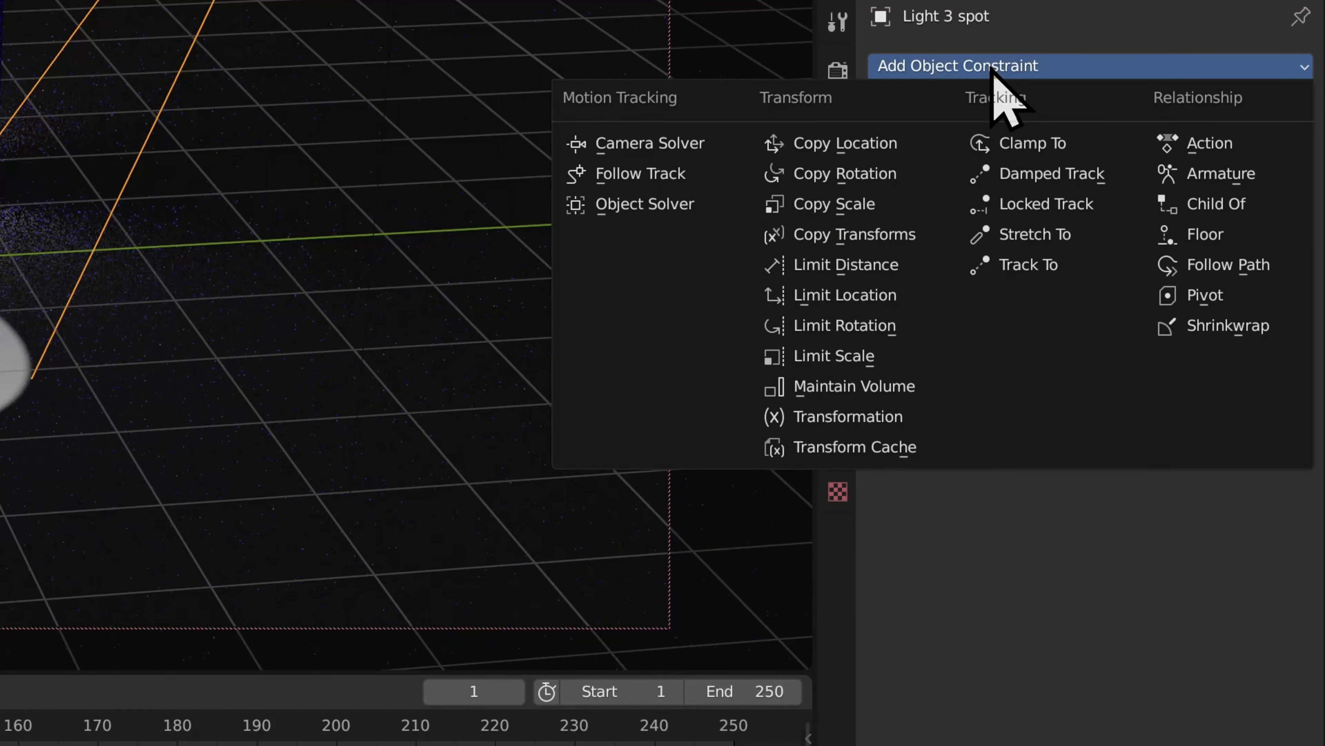
click(1008, 263)
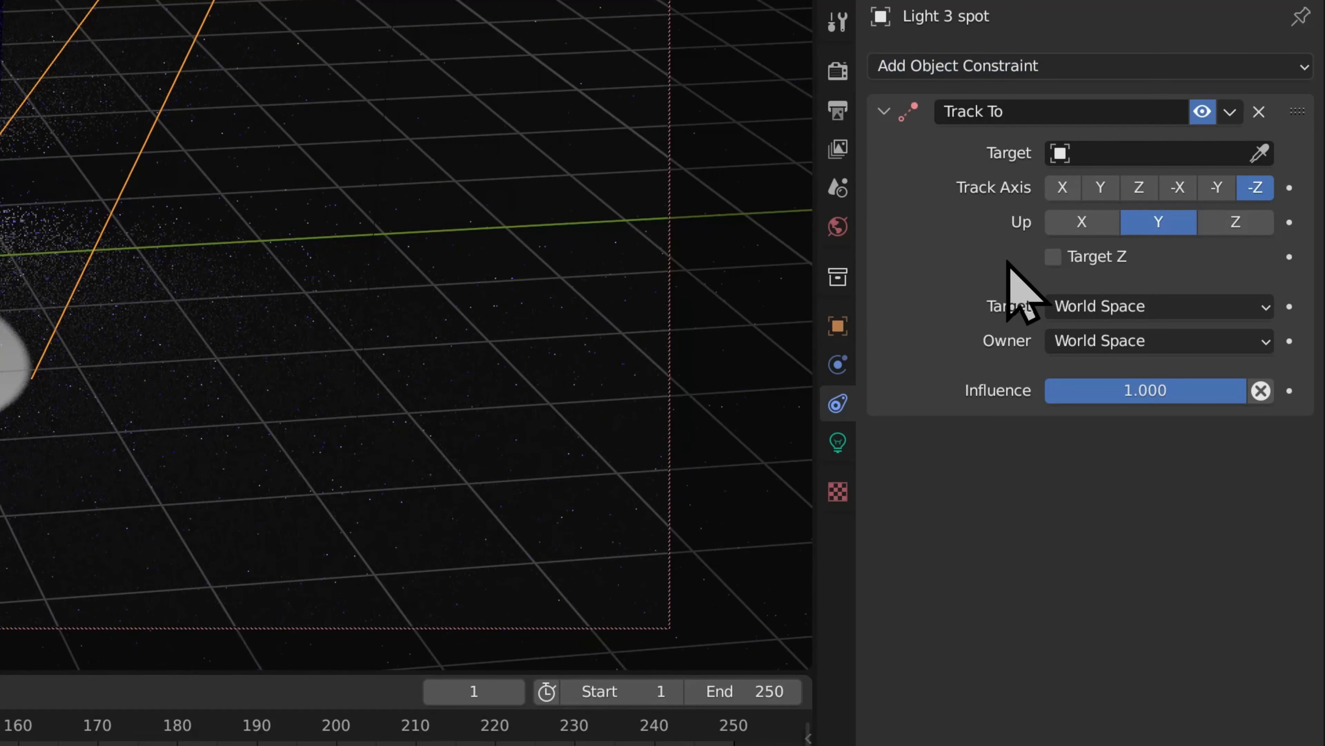
click(1262, 154)
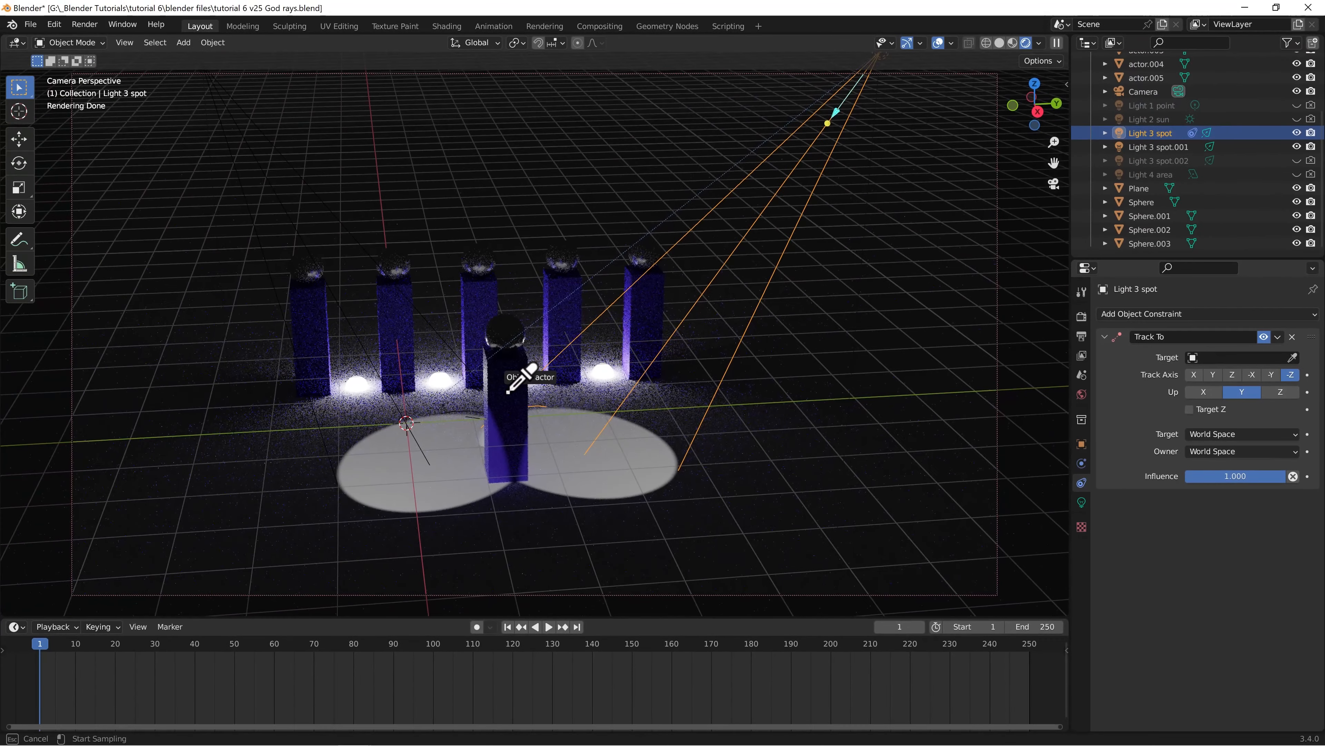
click(508, 391)
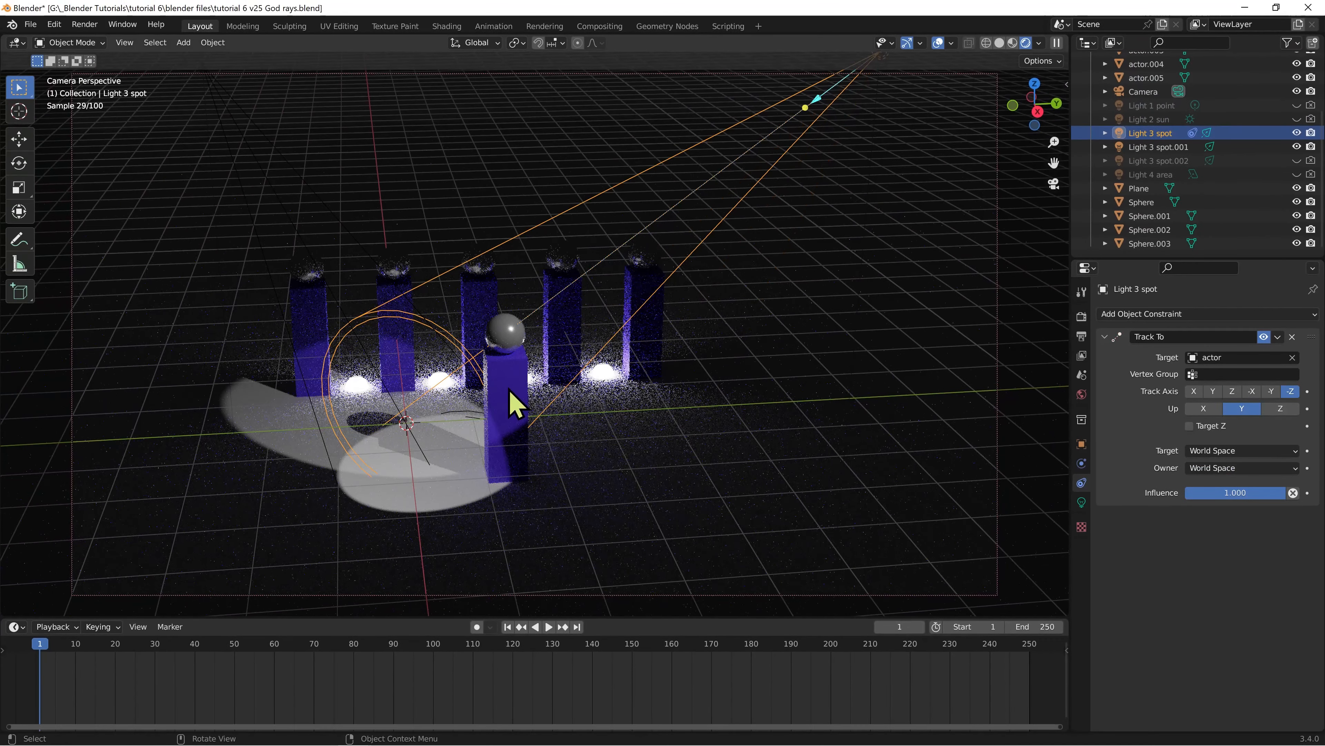
Add a Track To constraint to Light 3 spot.001 and target it at the front actor
click(1163, 147)
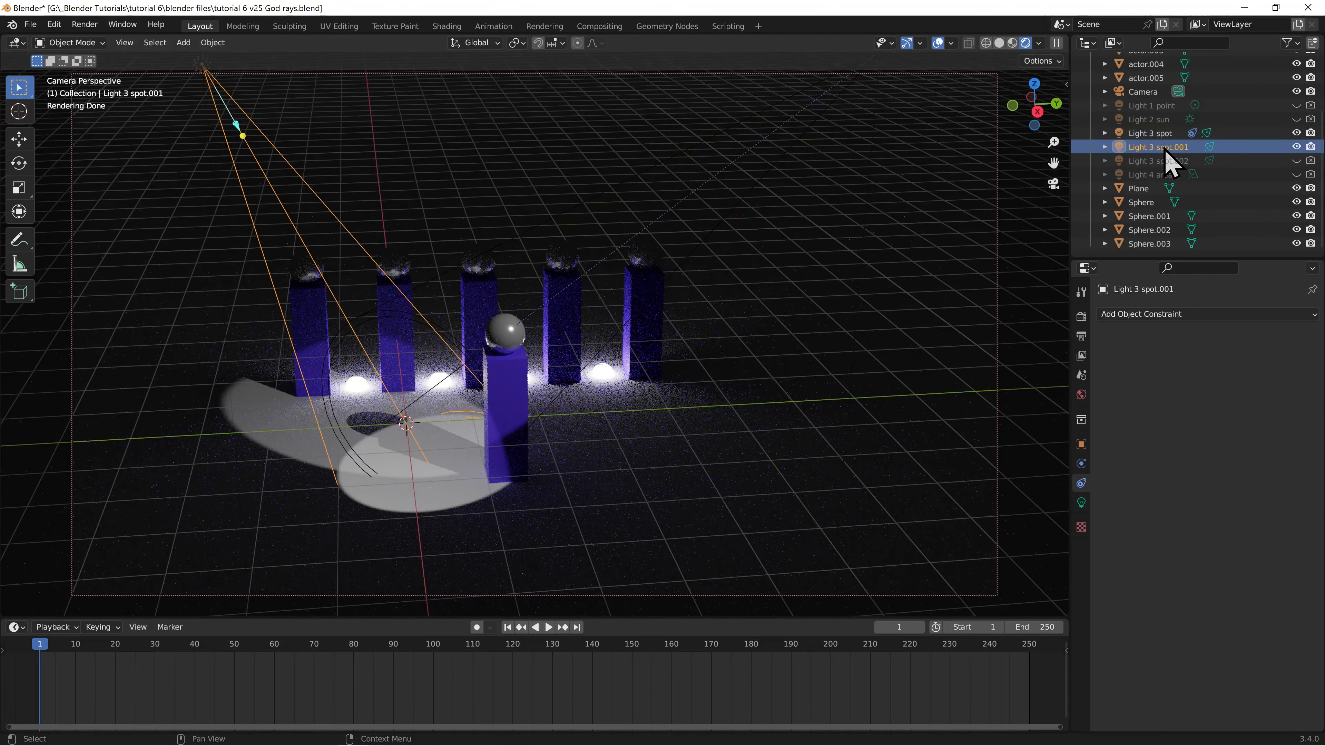
click(1158, 314)
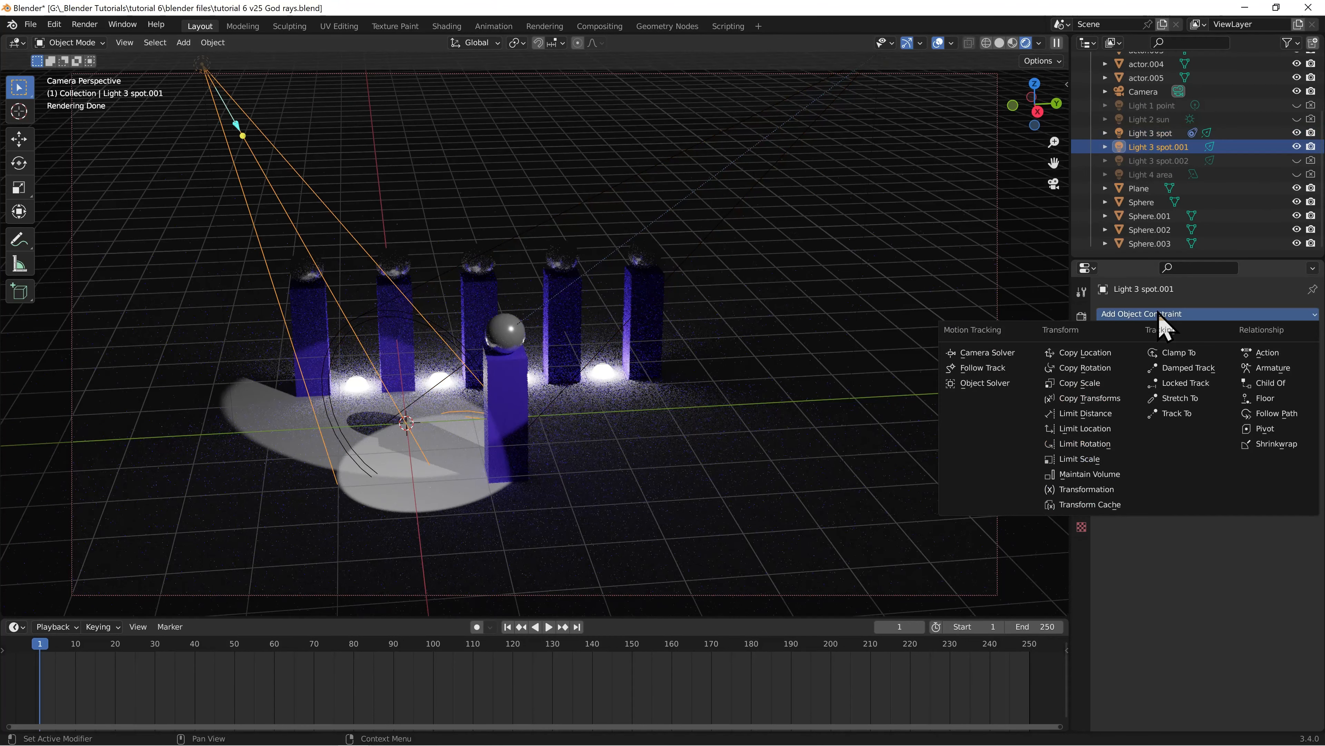
click(1177, 413)
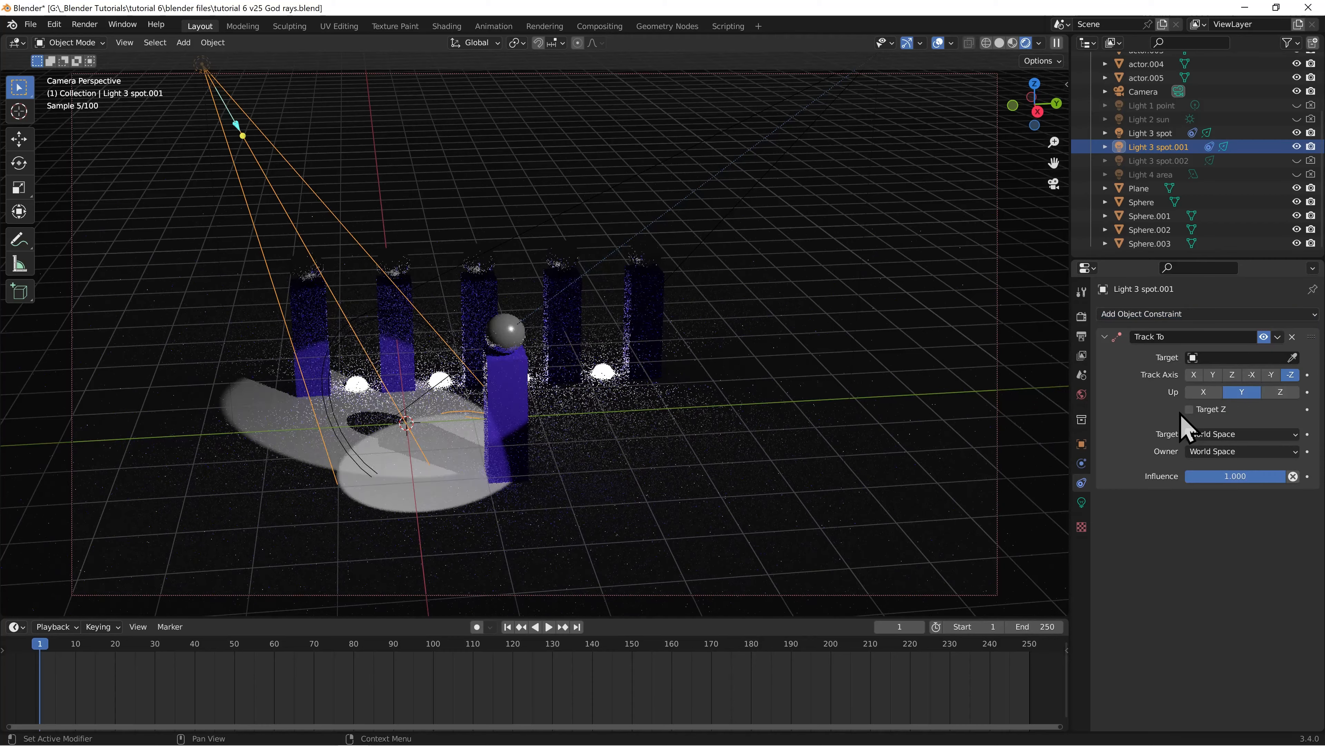
click(1292, 357)
click(514, 366)
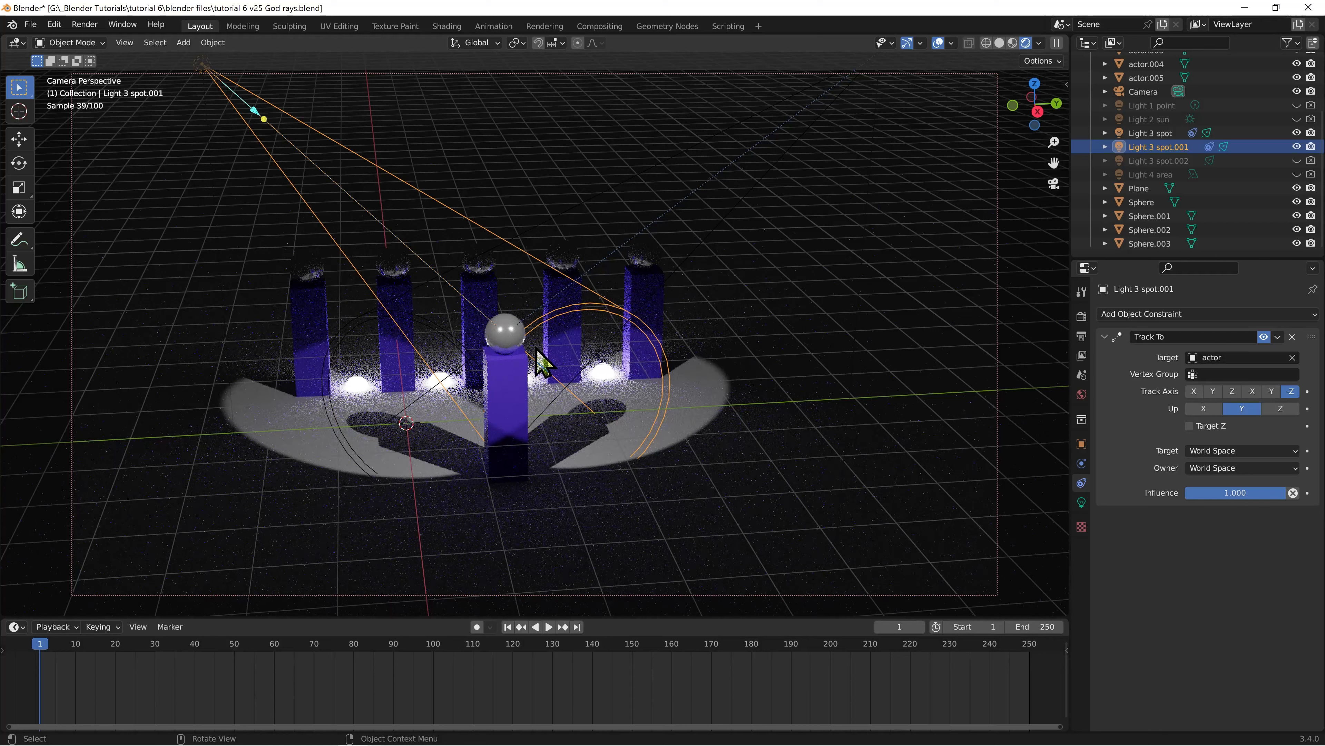
Move the front actor around the stage to test the tracking of both spotlights
click(514, 381)
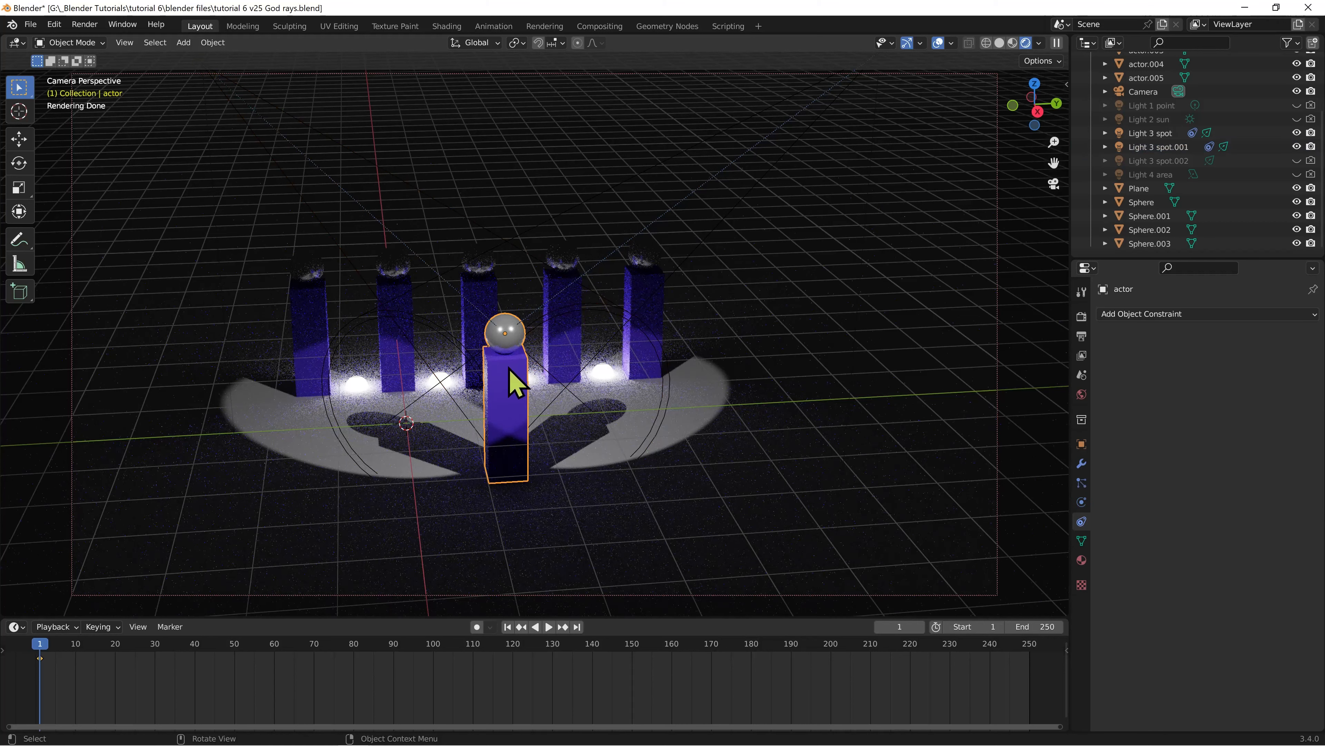
key(g)
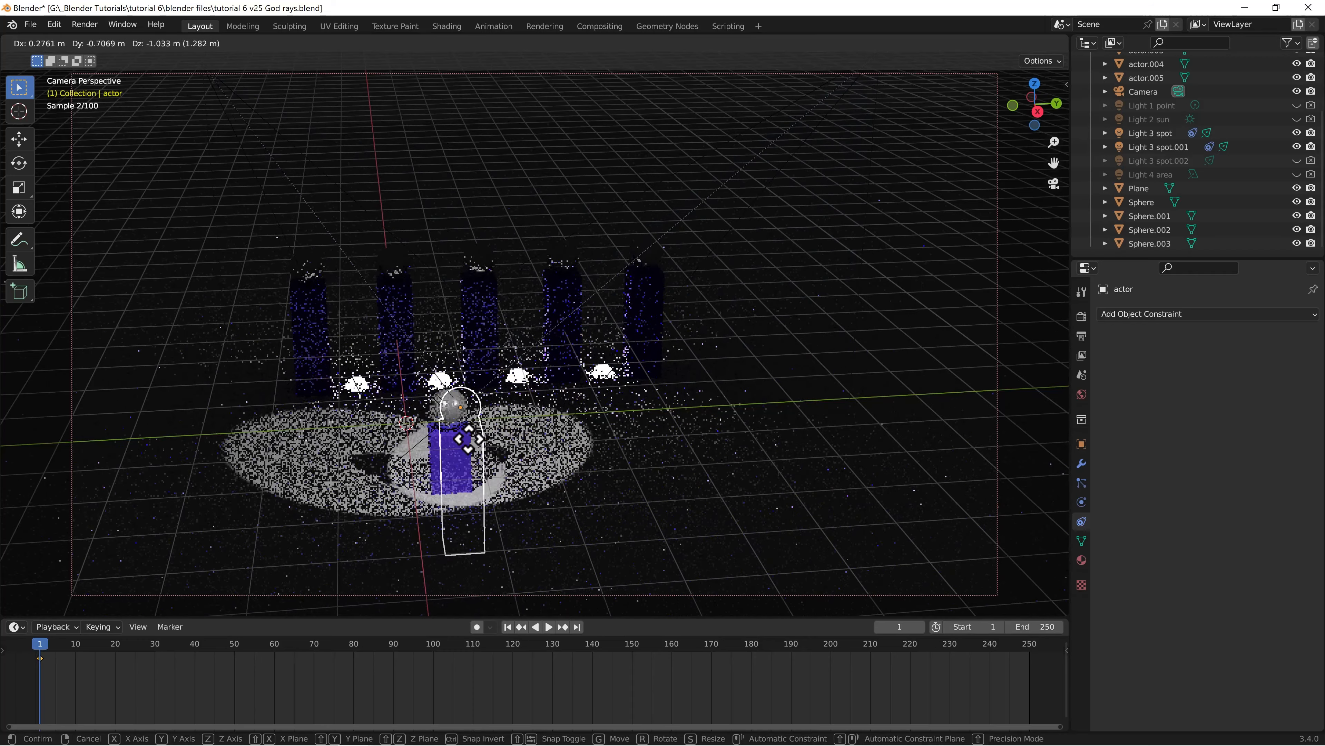
click(521, 426)
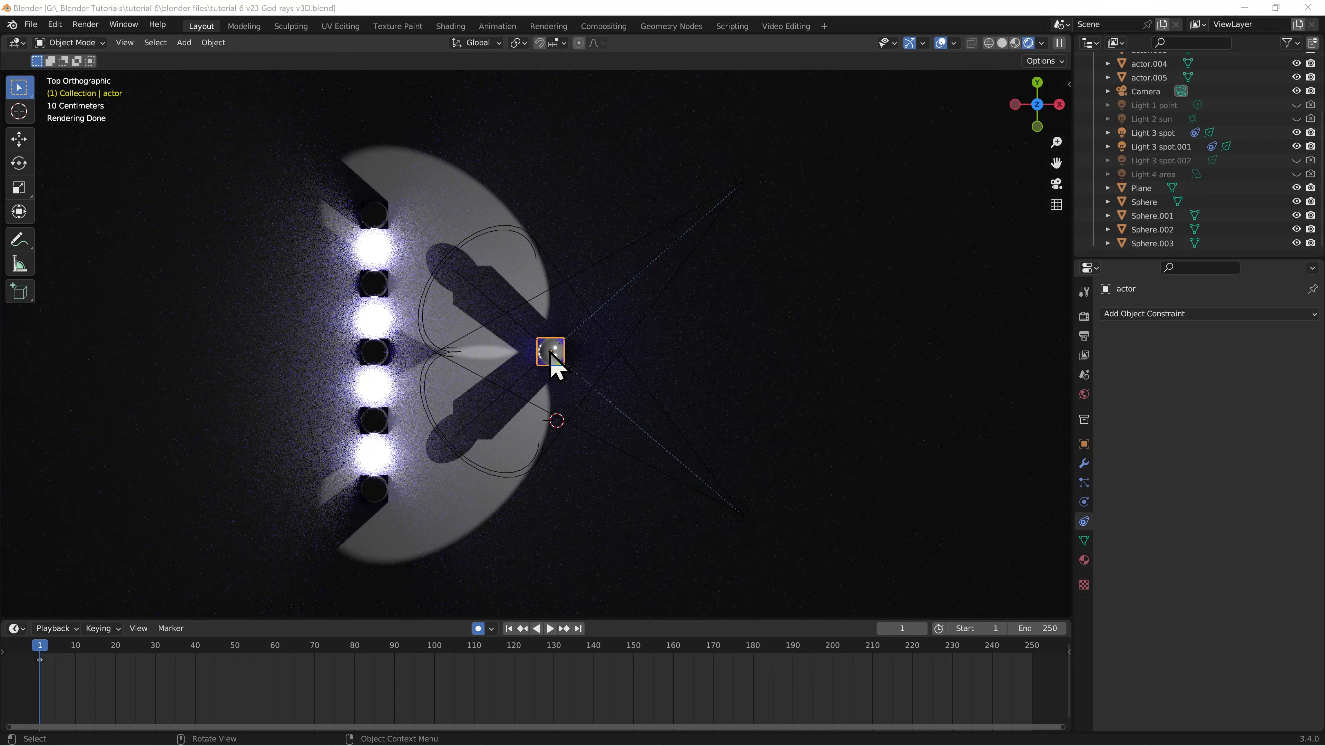
Return to the camera view, show the World's shader nodes in the Shading workspace, and delete the Background node
key(KP_0)
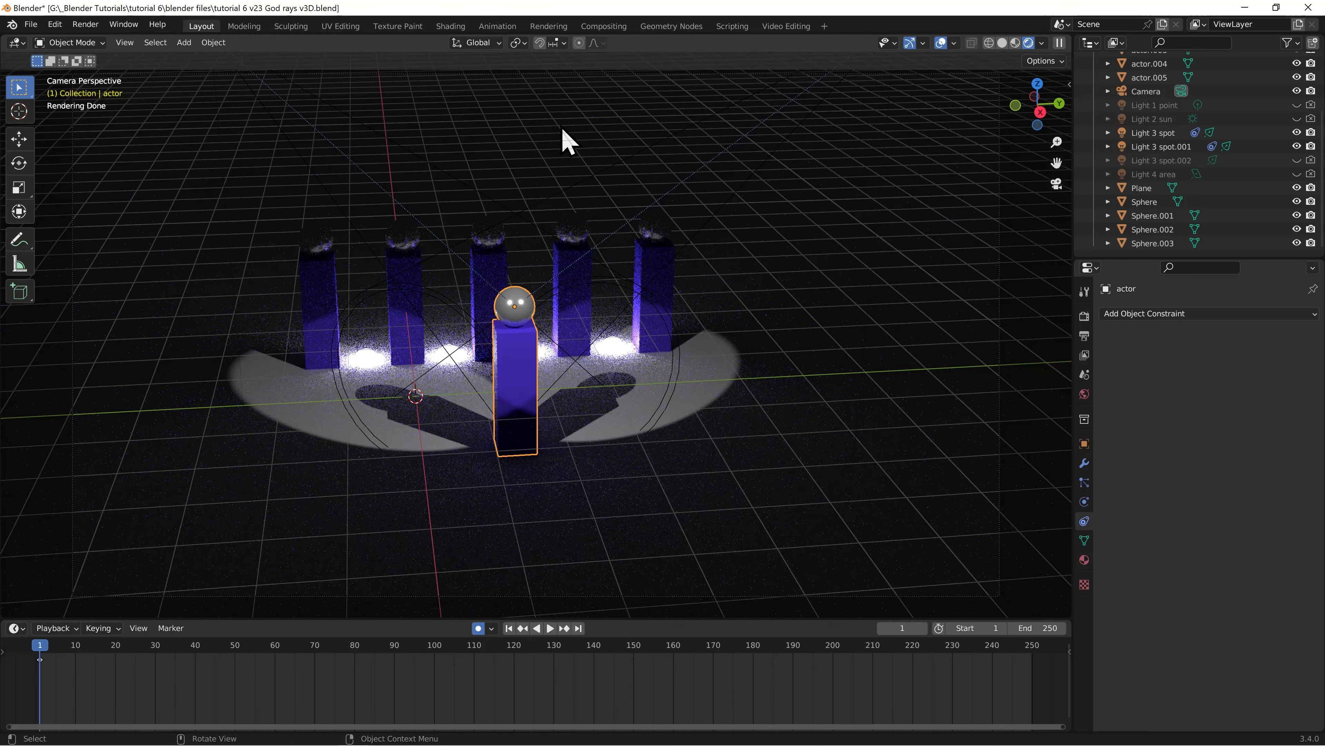
click(451, 26)
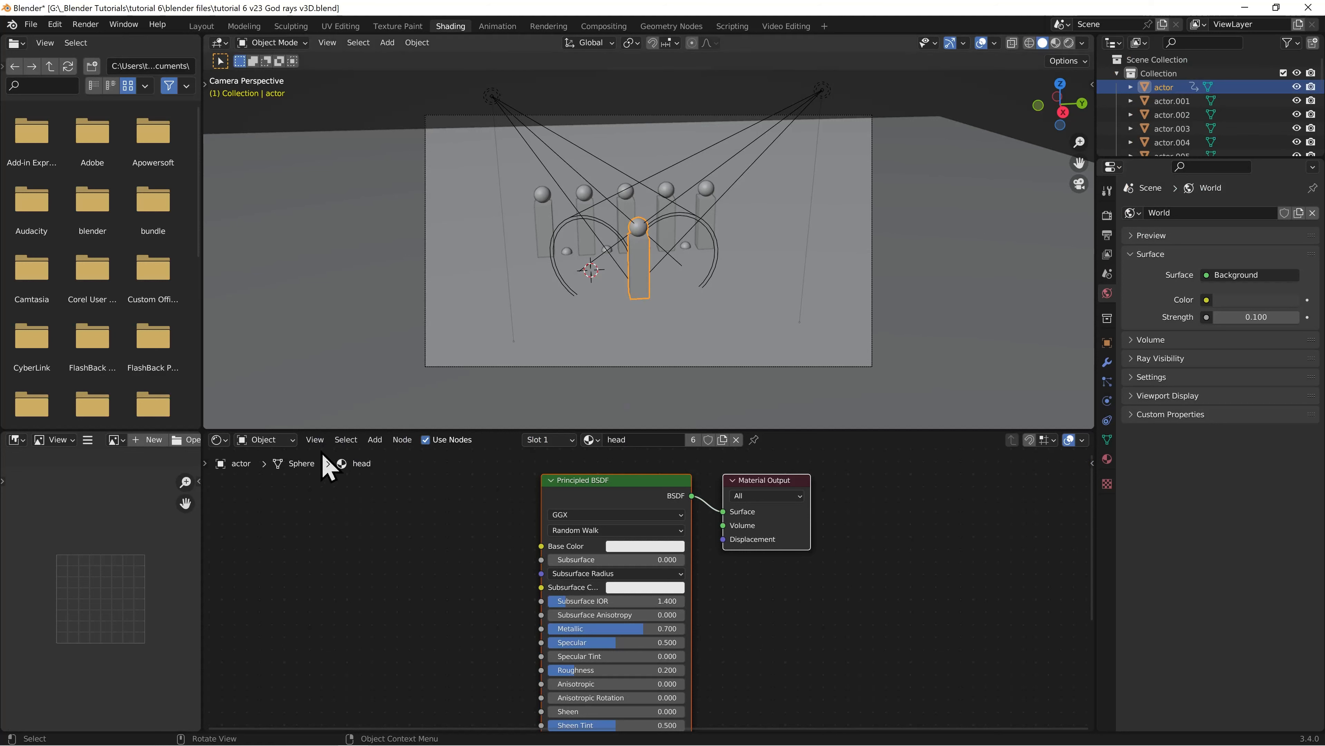
click(269, 440)
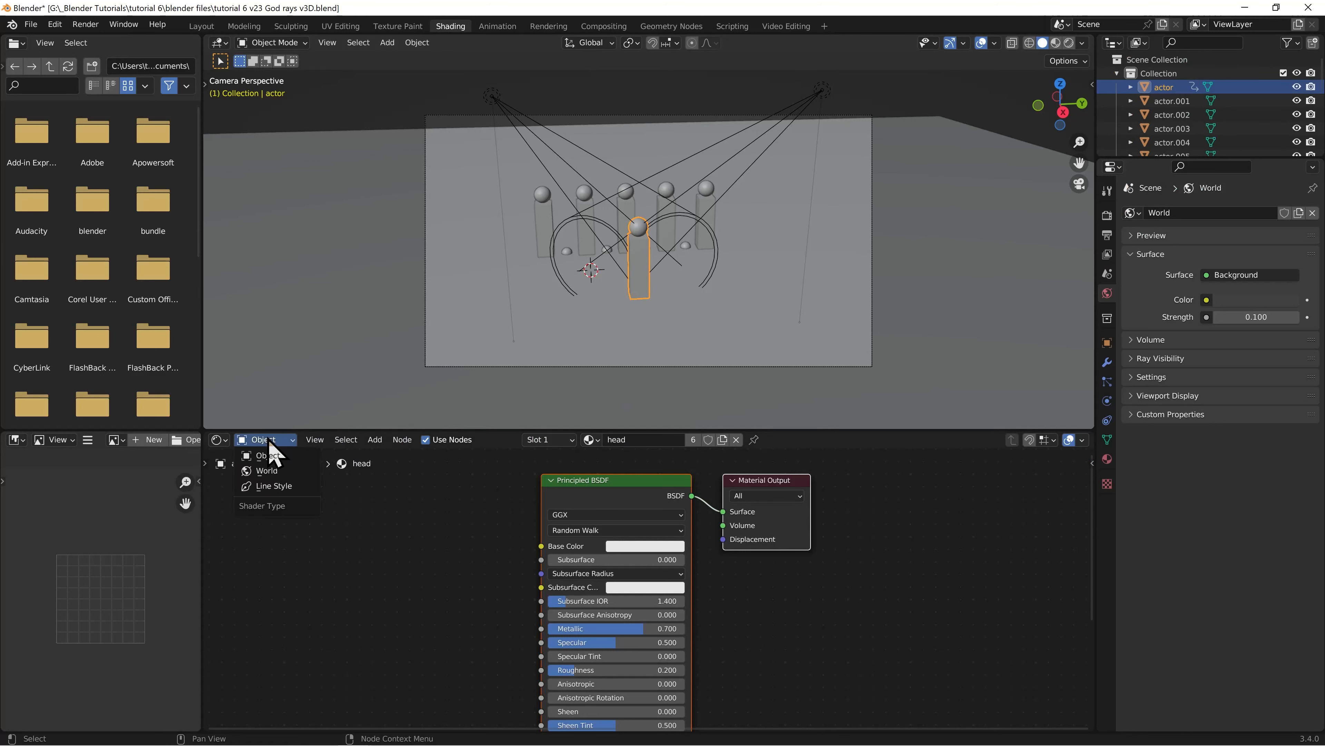
click(280, 472)
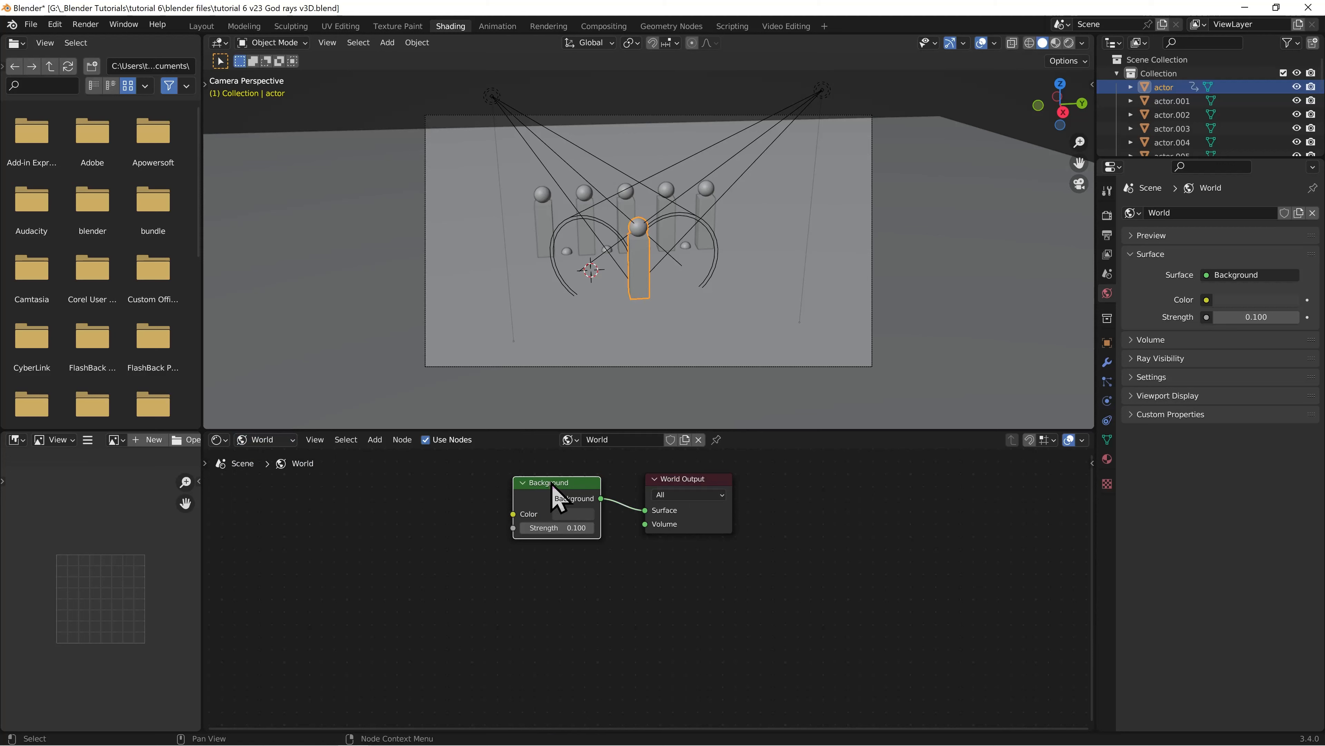
key(x)
Add a Volume Scatter shader to the World nodes and connect it to the World Output's Volume input
click(376, 440)
mouse_move(399, 504)
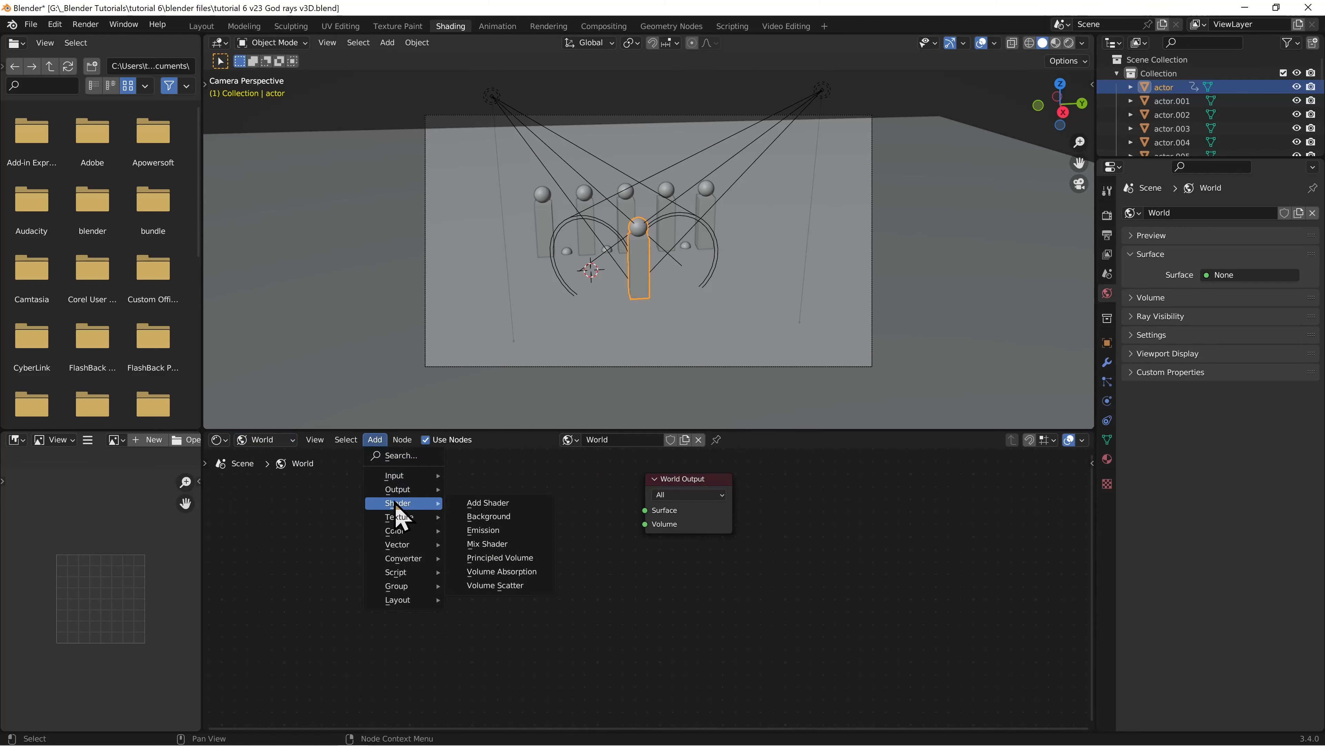
click(522, 585)
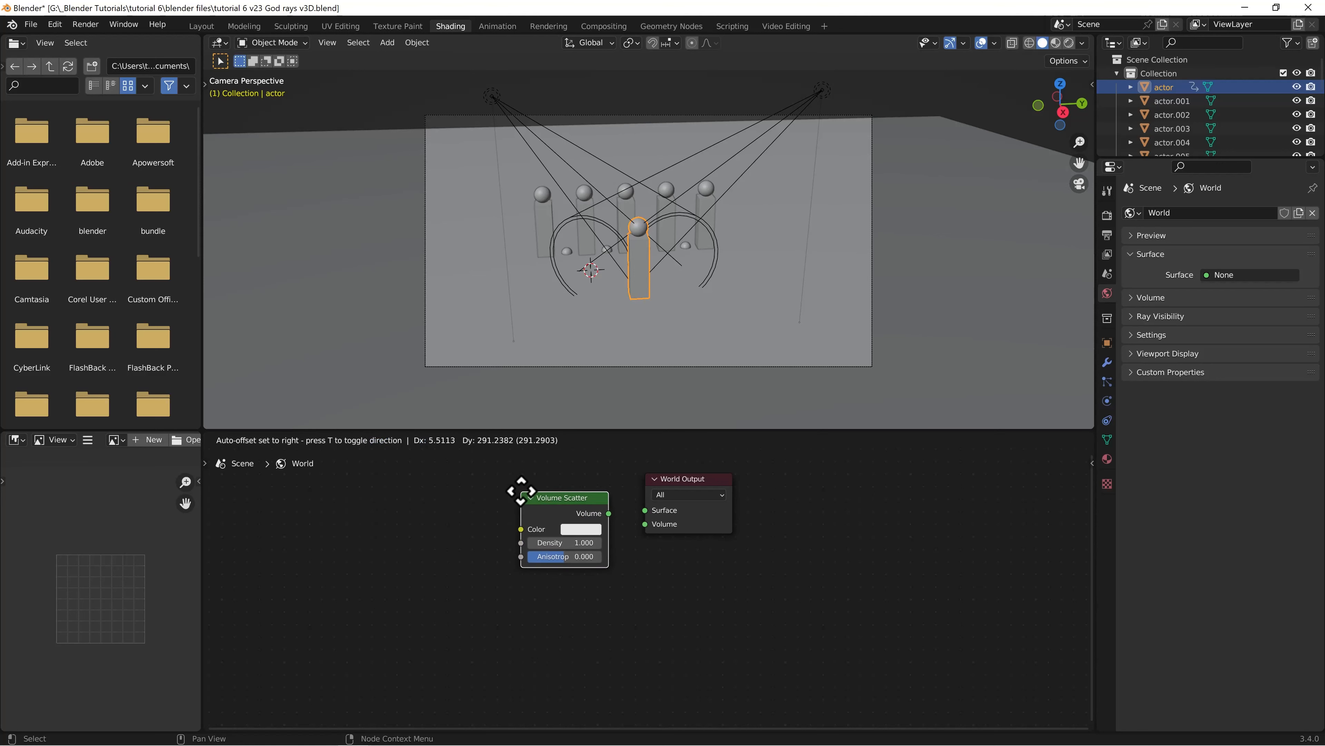
click(510, 480)
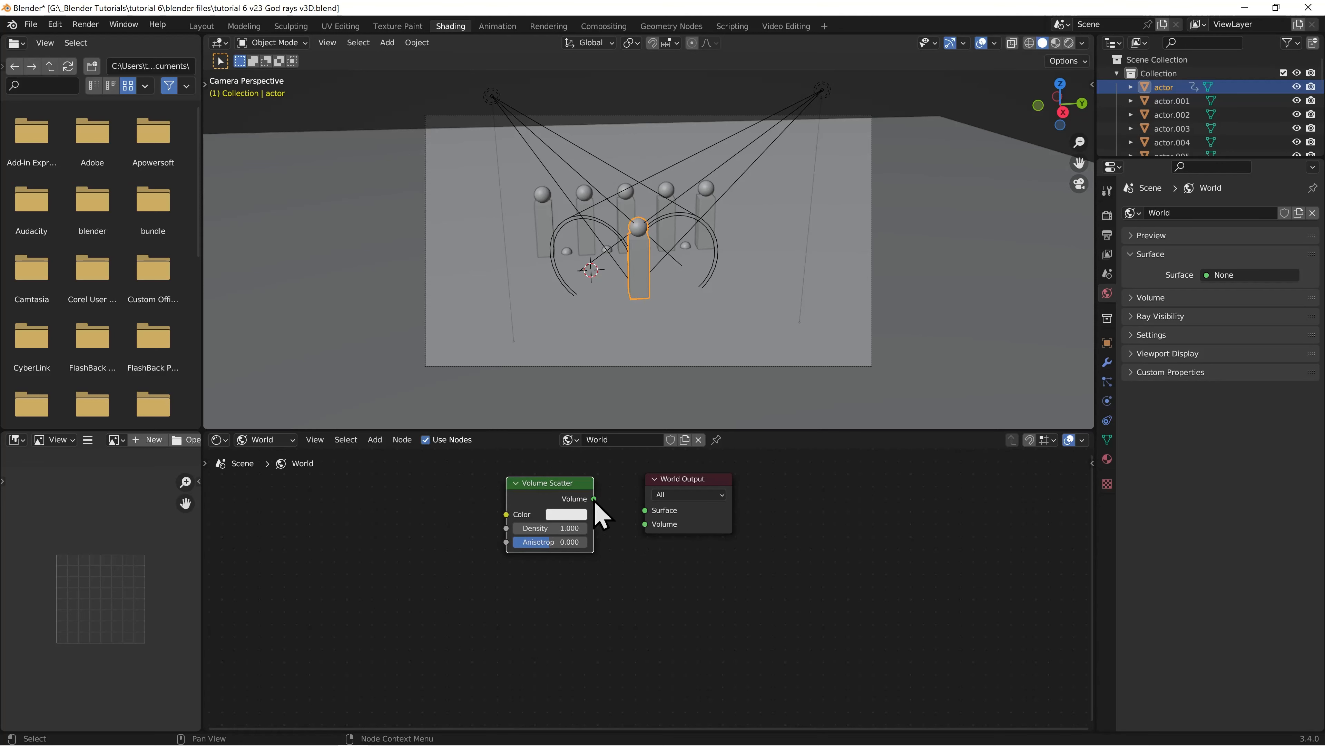
drag(595, 499, 646, 524)
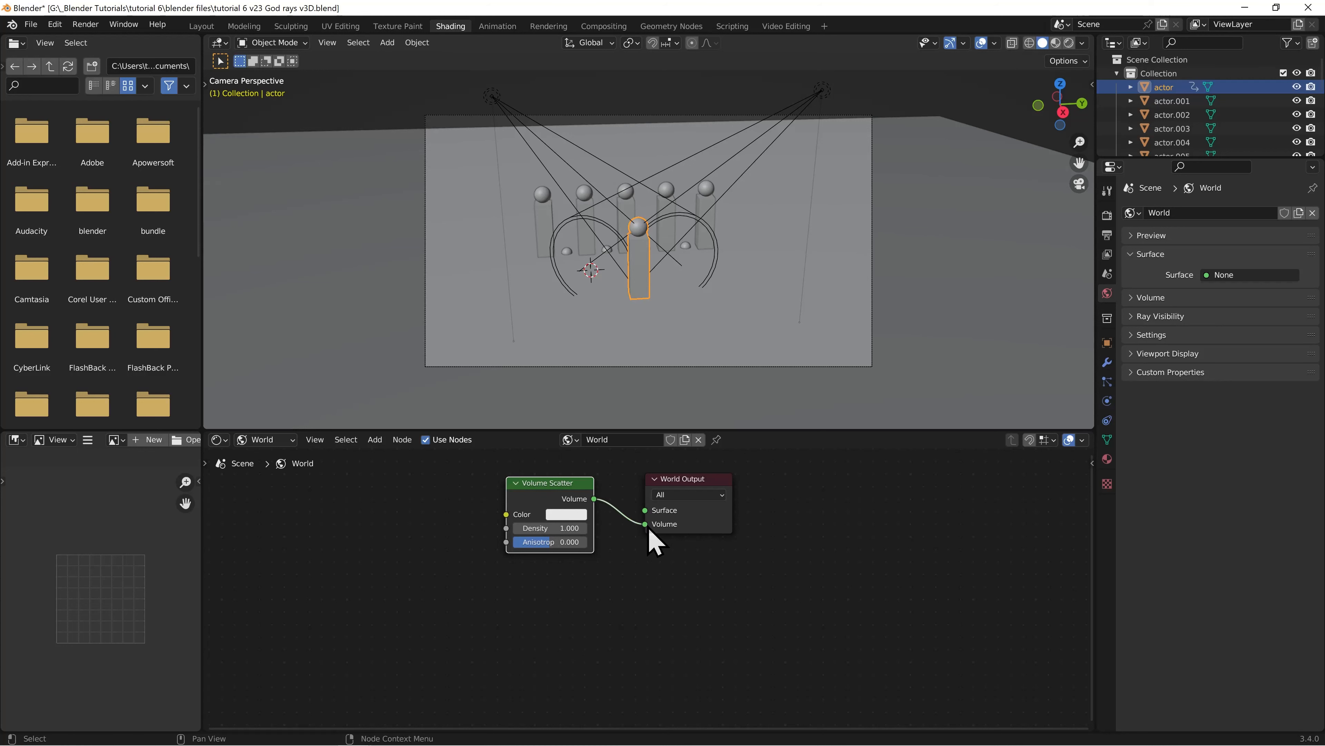
Preview the scene in rendered shading and set the Volume Scatter density to 0.05
click(1068, 43)
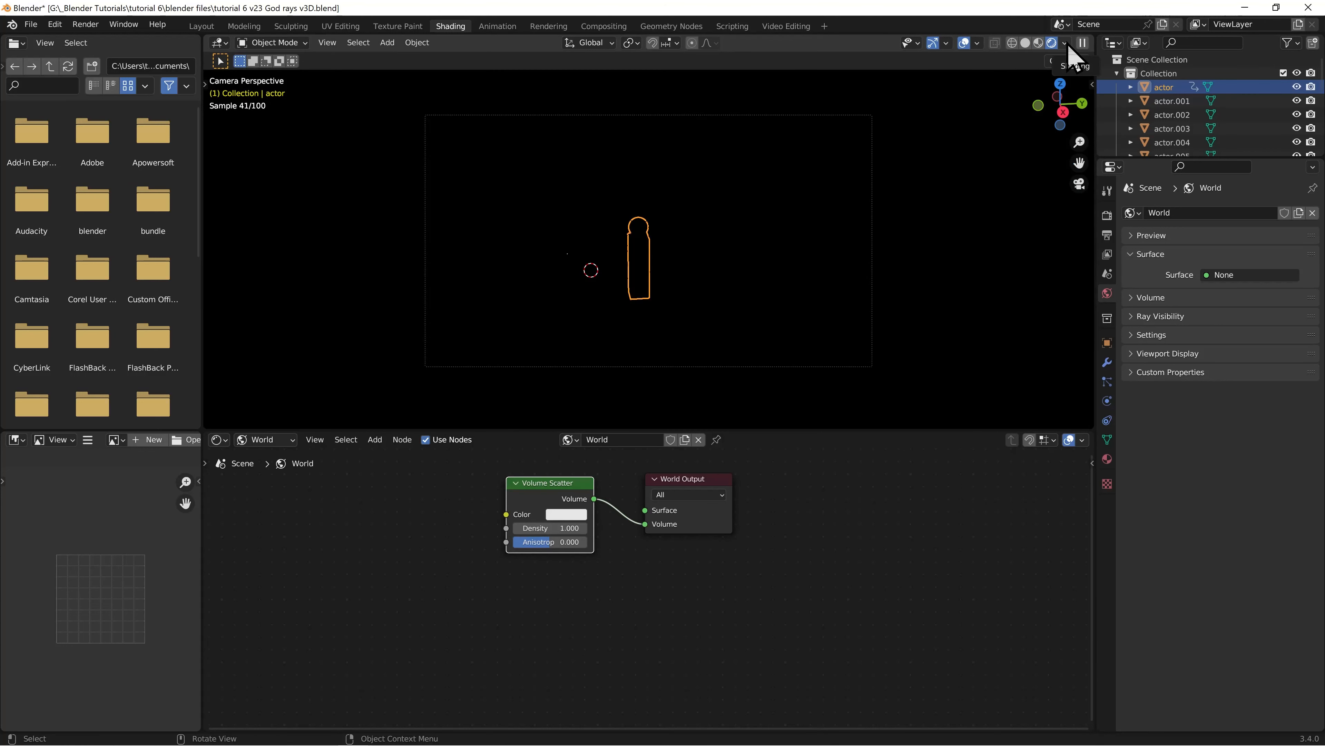
click(553, 528)
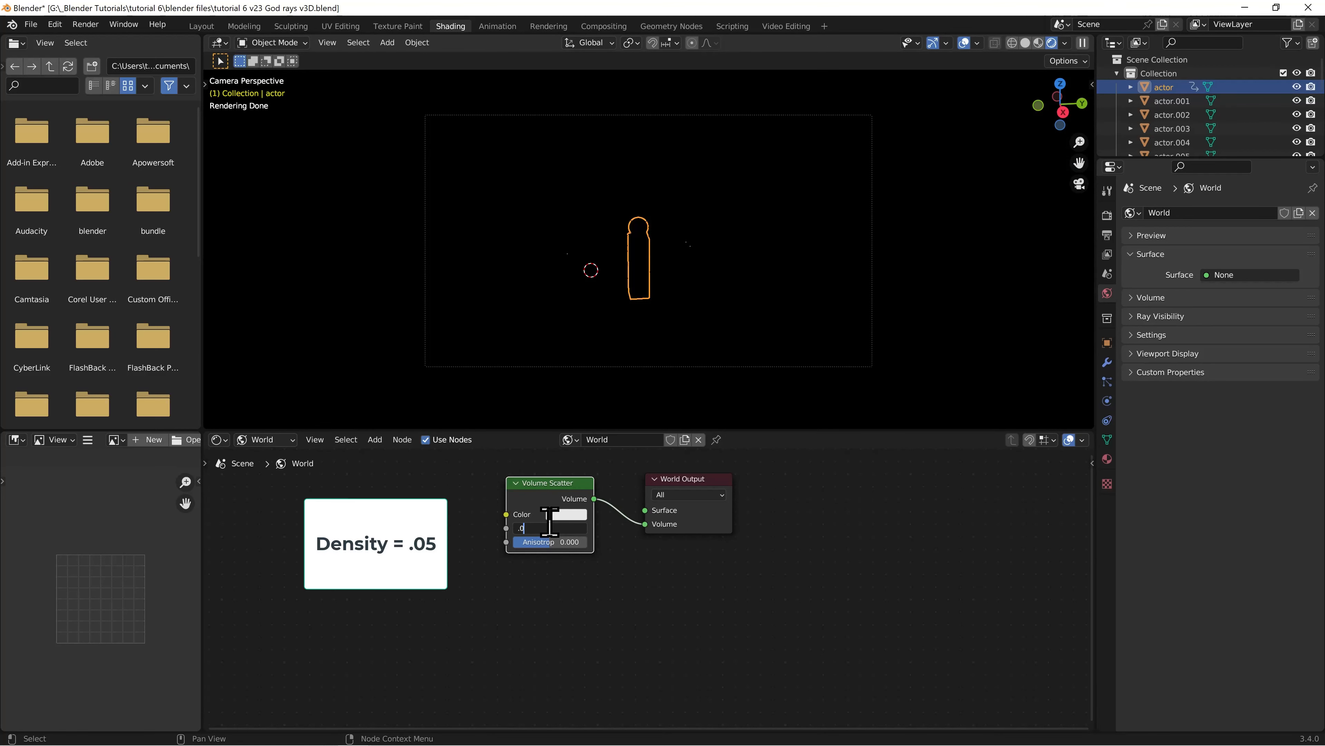
text(.05)
key(Return)
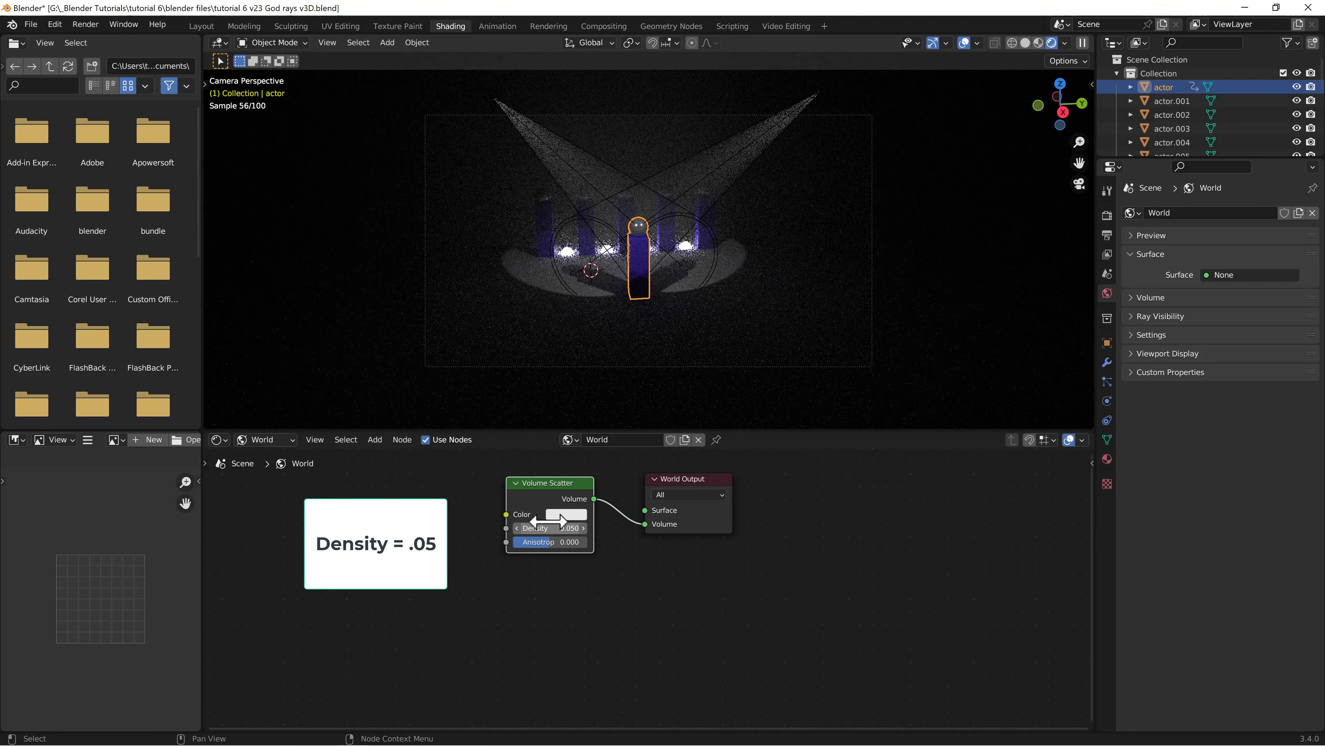
Return to the Layout workspace and set the power of Light 3 spot to 10000 W
click(199, 28)
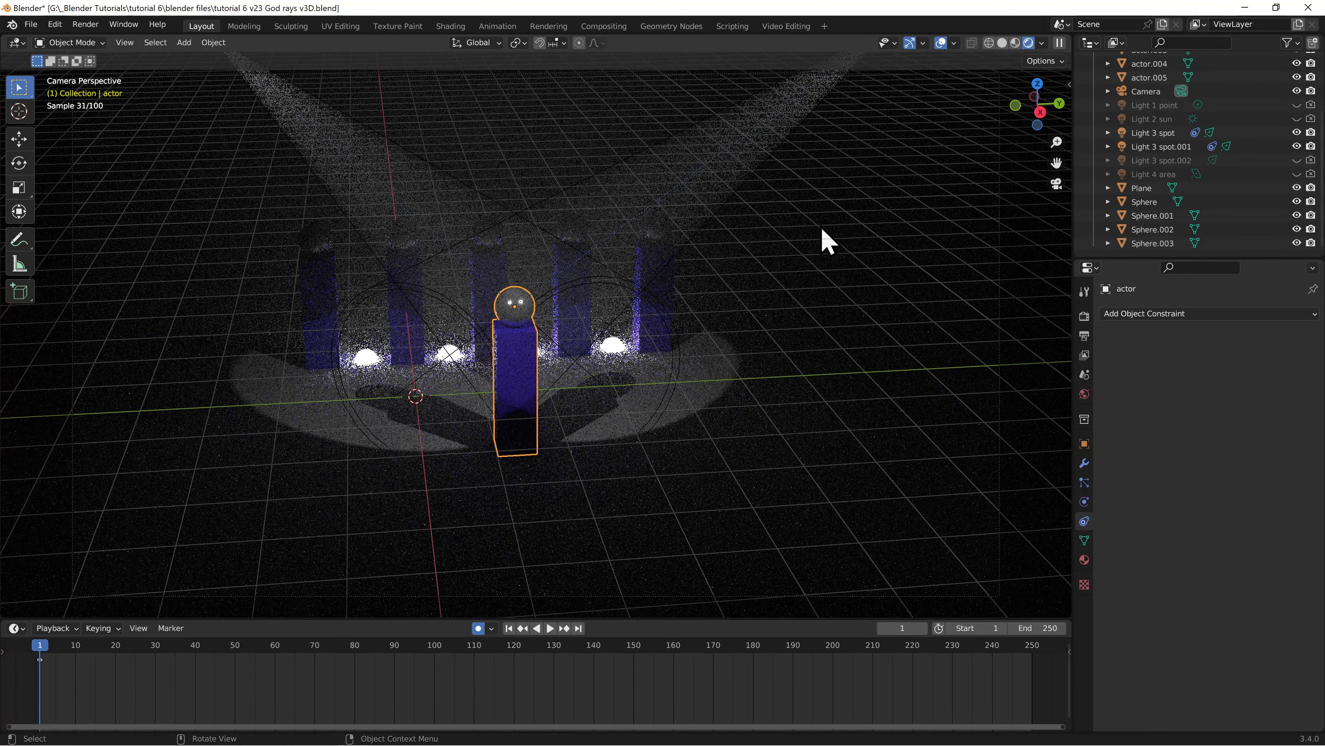
click(1168, 133)
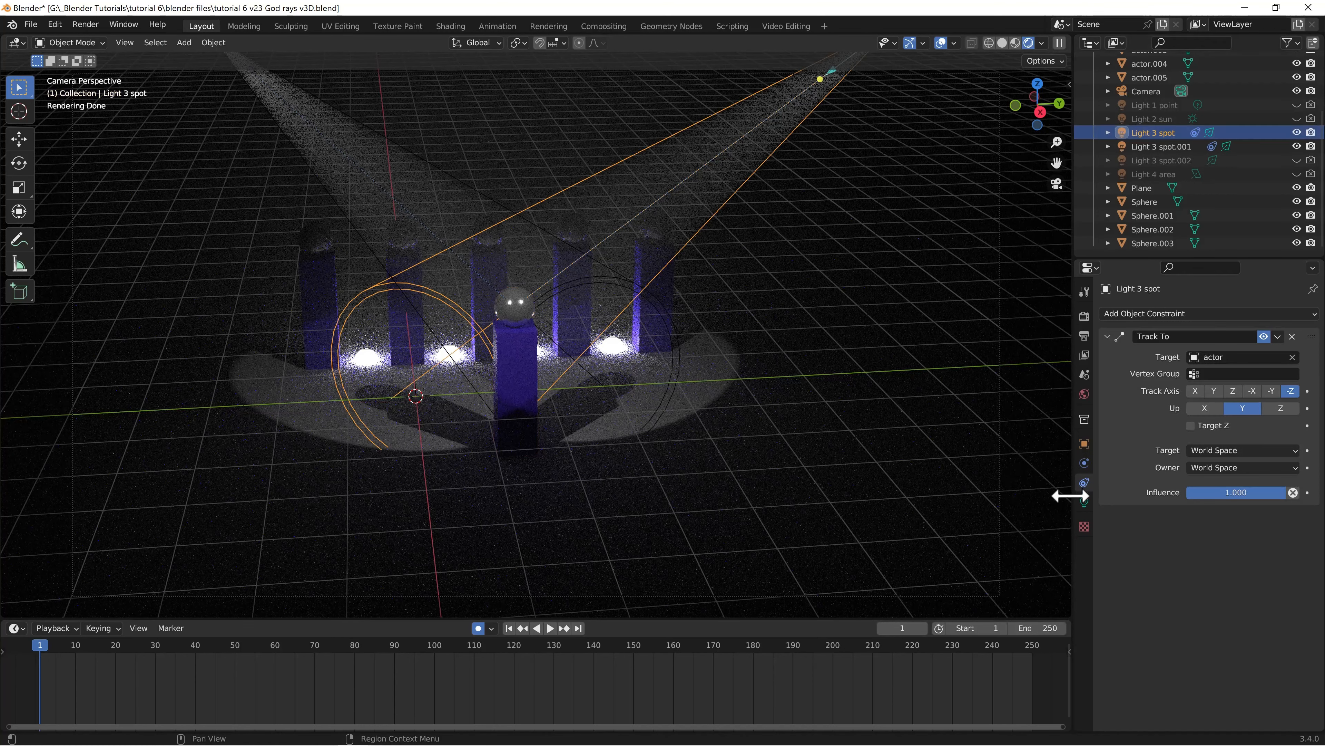
click(1085, 502)
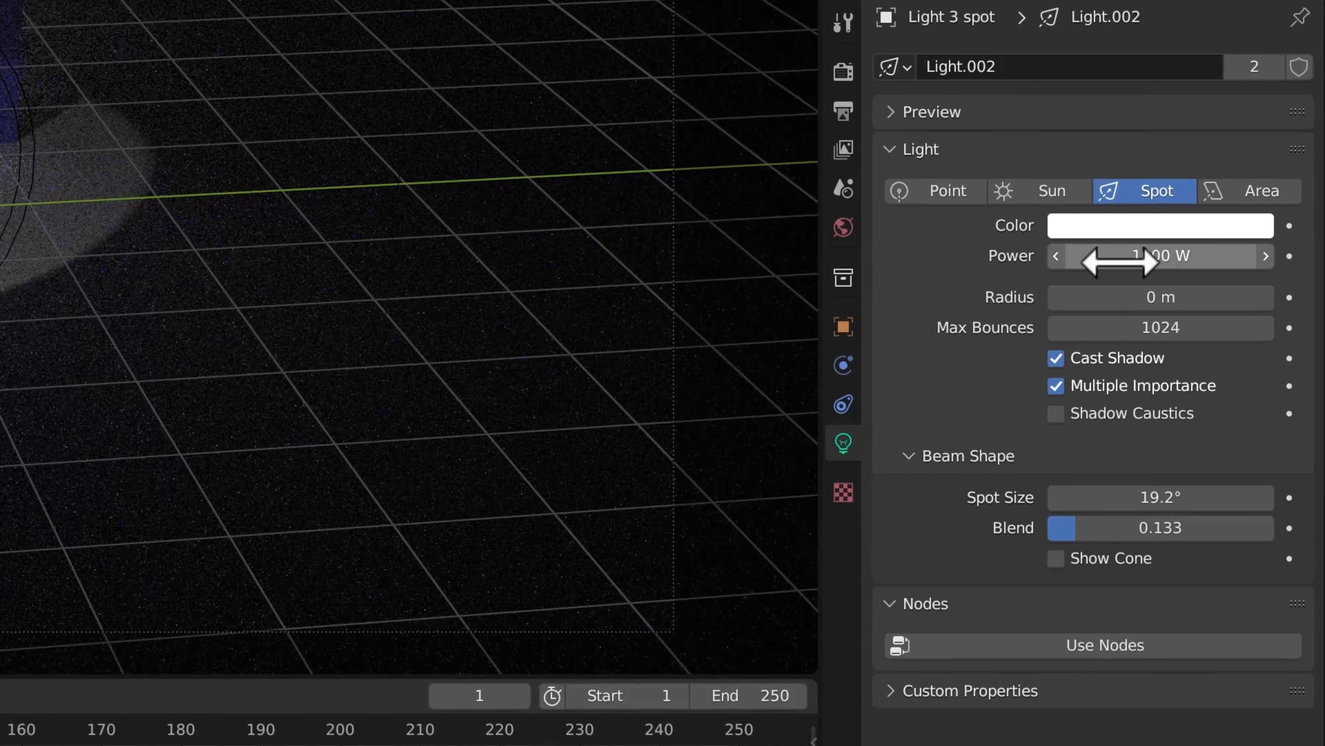
double_click(1157, 256)
text(1000)
key(Return)
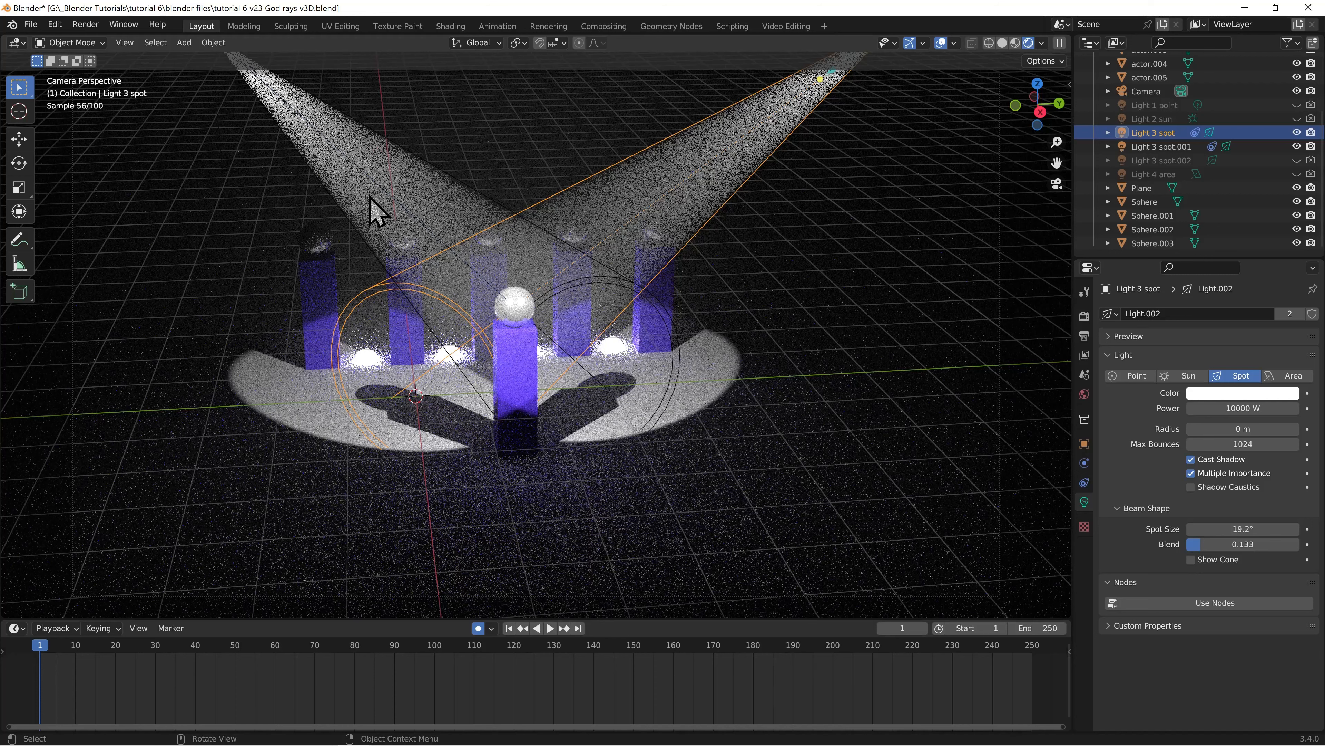
Set the beam shape of Light 3 spot to a blend of 1.000 and a spot size of 12.2°
drag(1205, 543, 1298, 544)
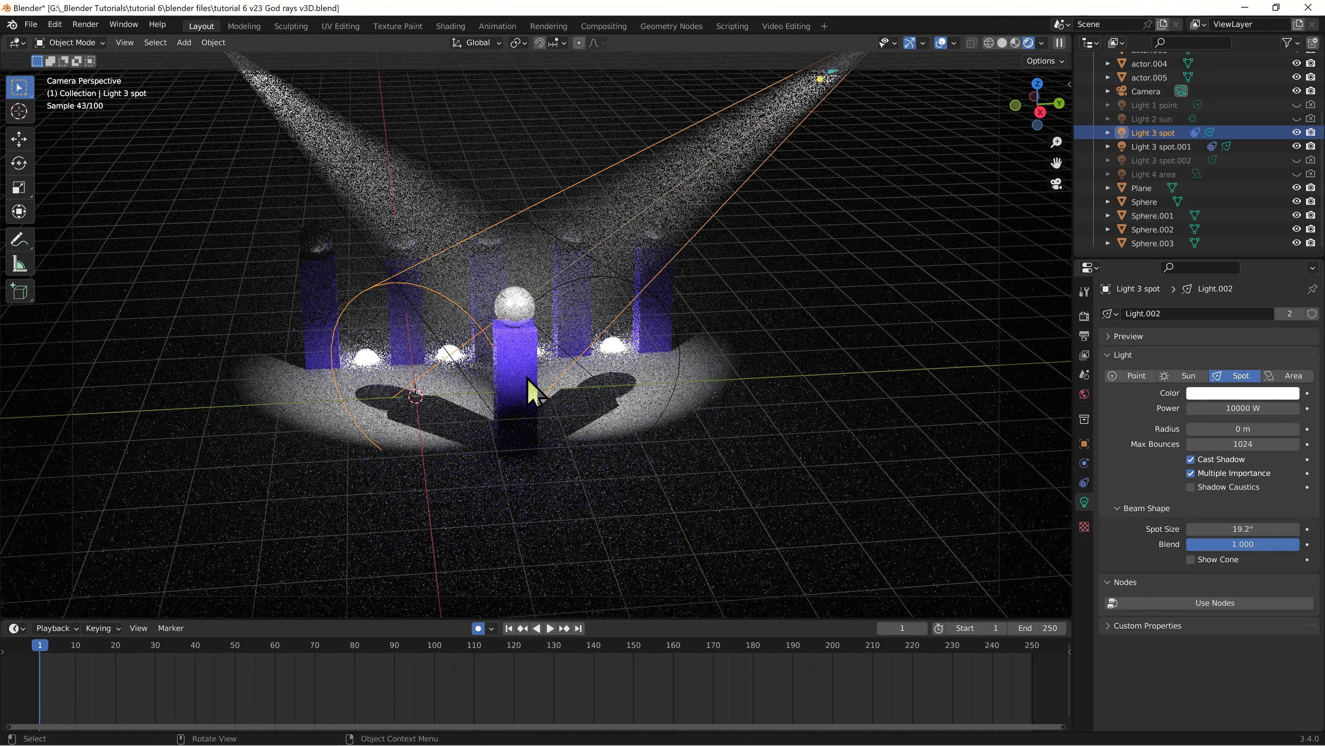
click(1227, 528)
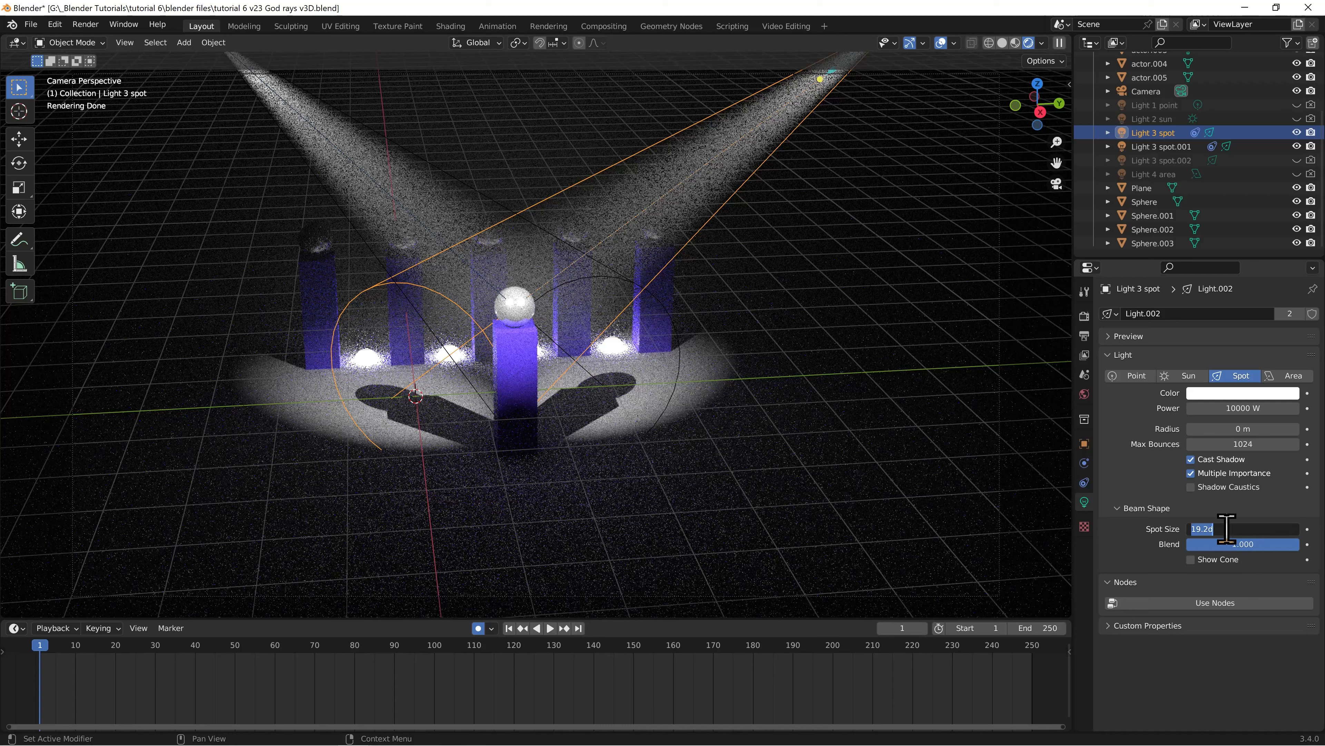
text(12.2)
key(Return)
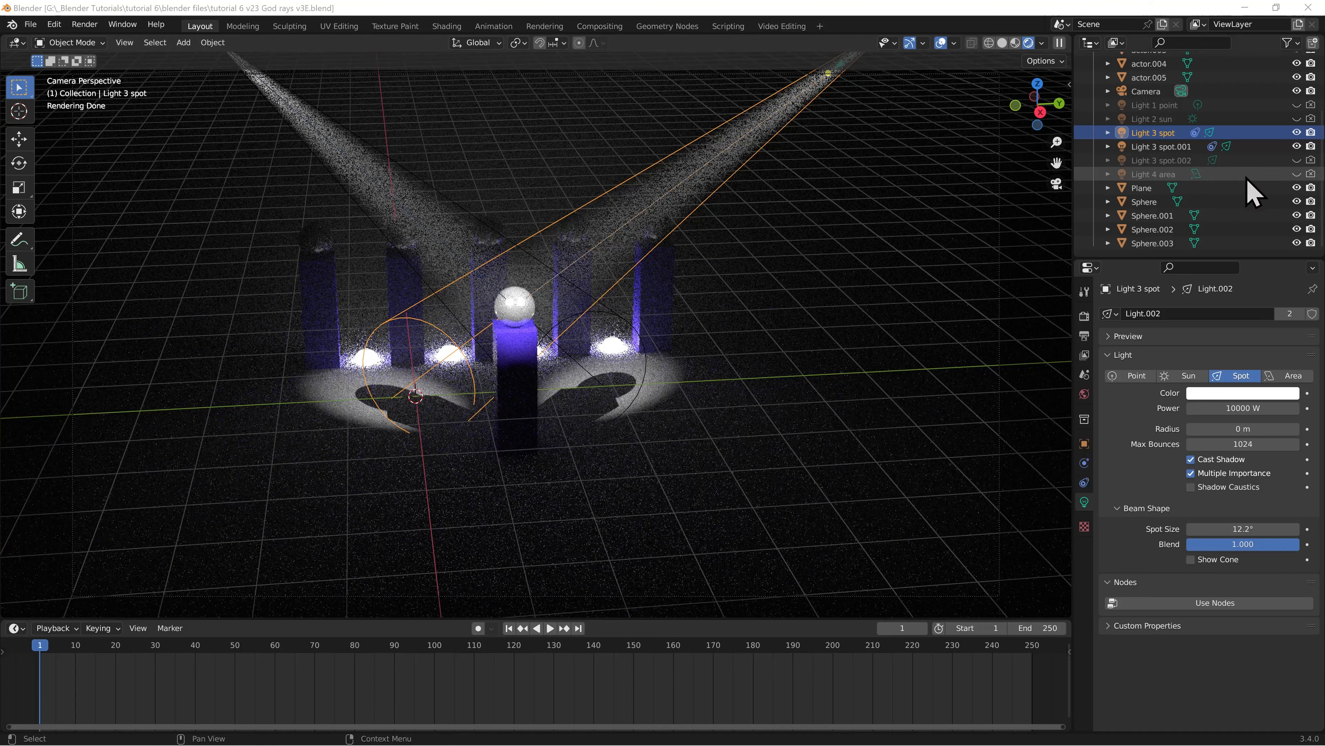
Temporarily show and select Light 4 area to preview its effect on the volumetric scene, and hide it again
click(1297, 174)
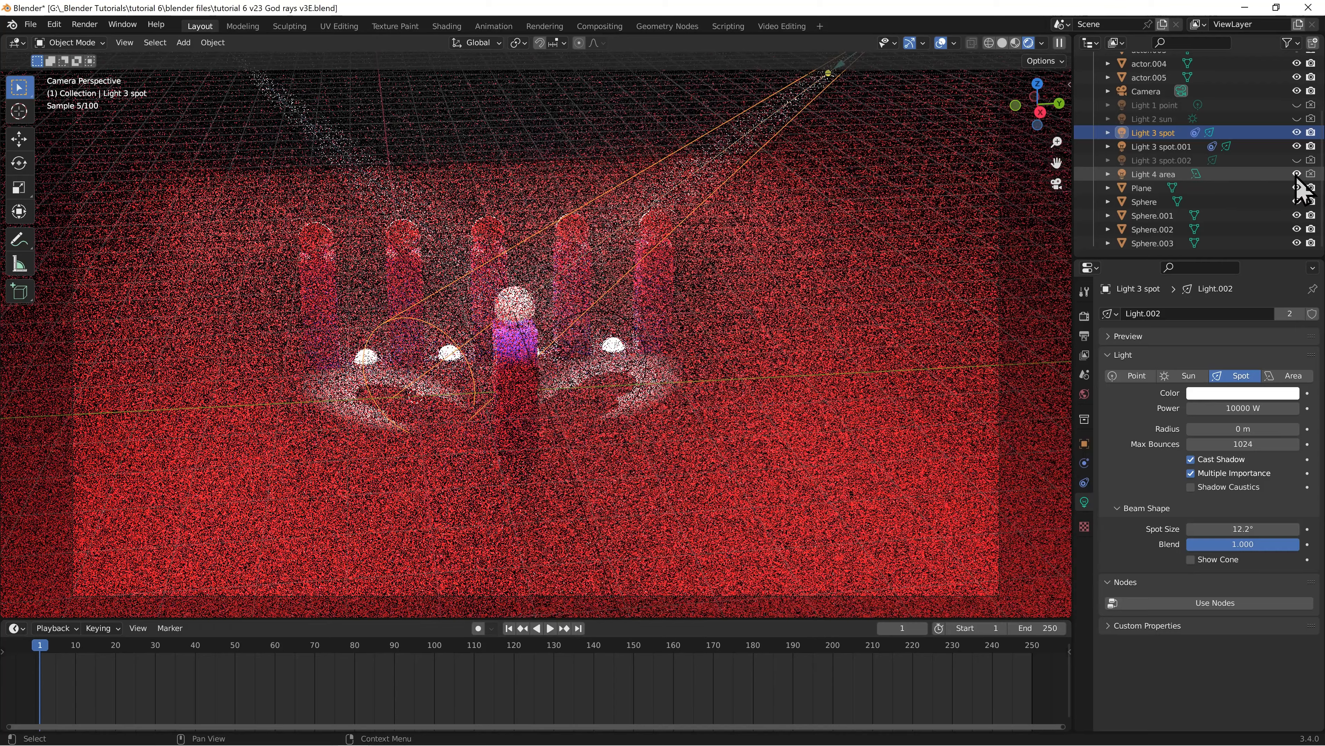
click(1163, 176)
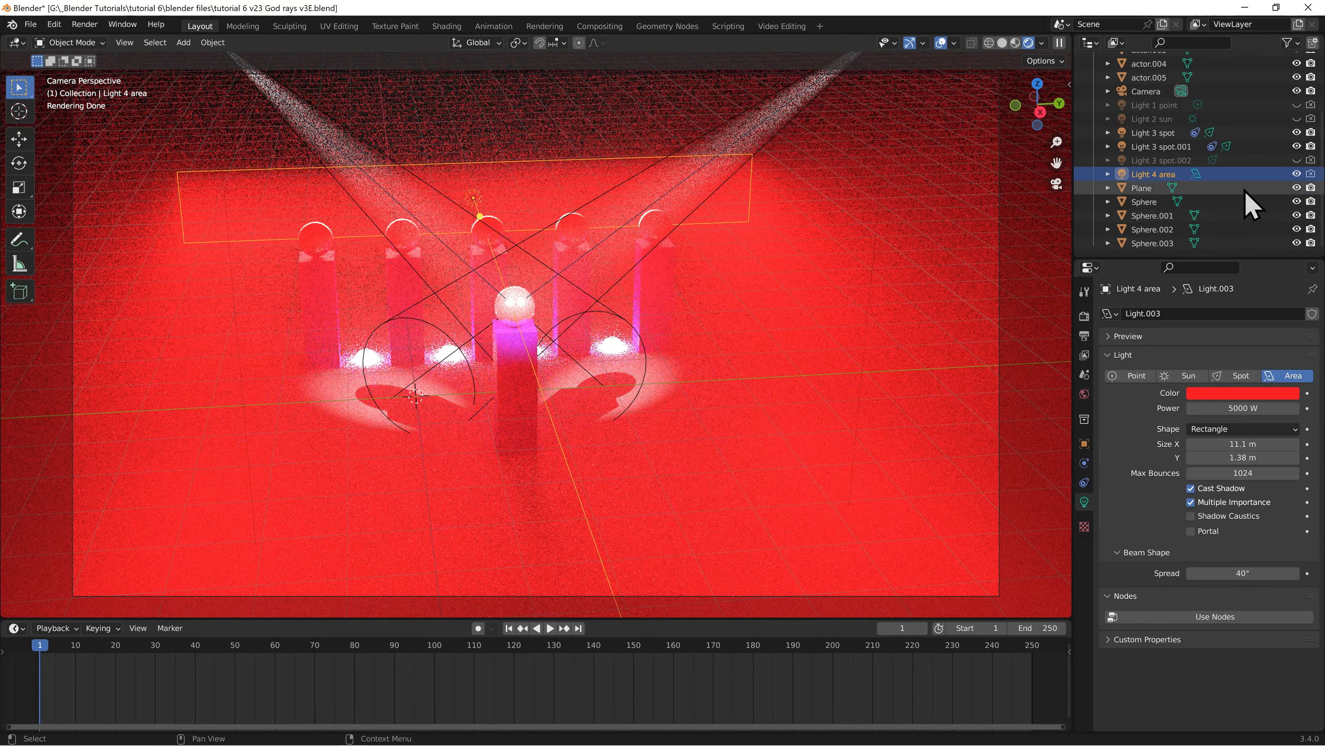
click(1296, 174)
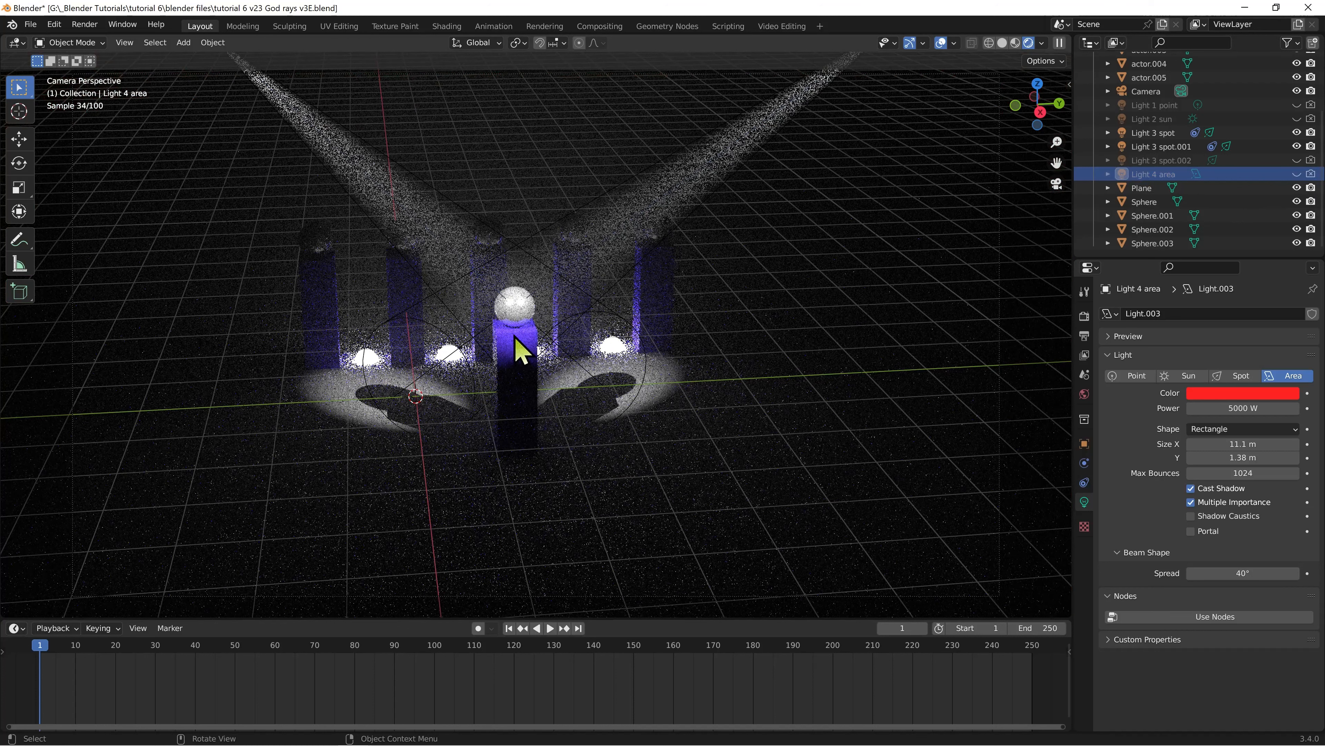
Select the central actor in a solid-shaded top view and enable Auto Keying for animating it
click(516, 348)
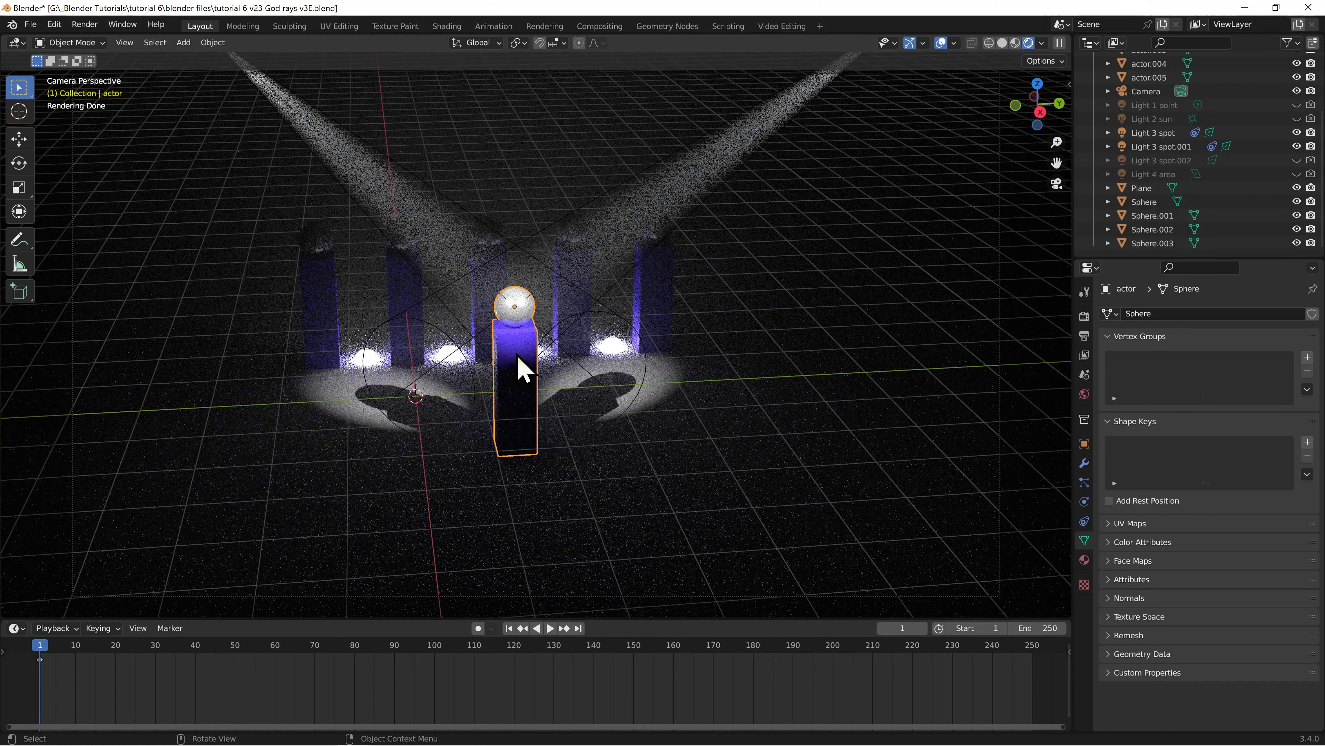
key(KP_7)
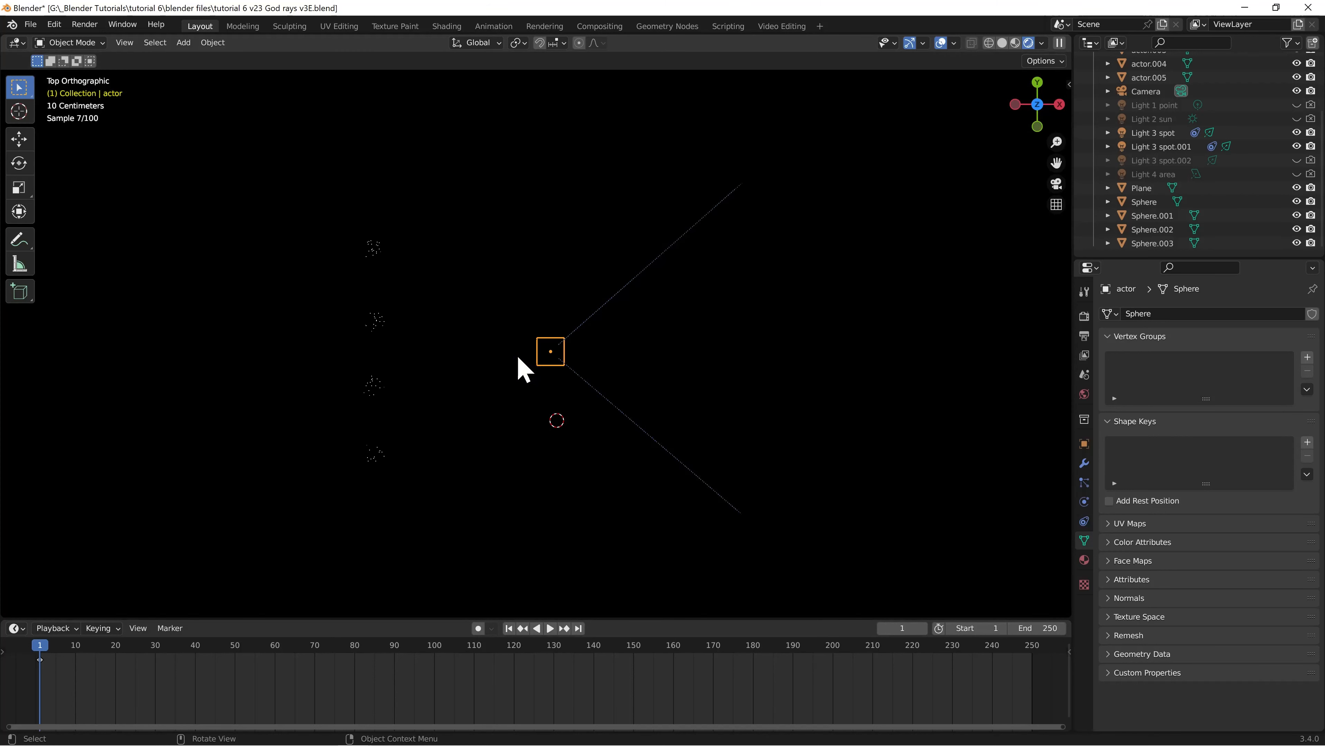
click(1003, 44)
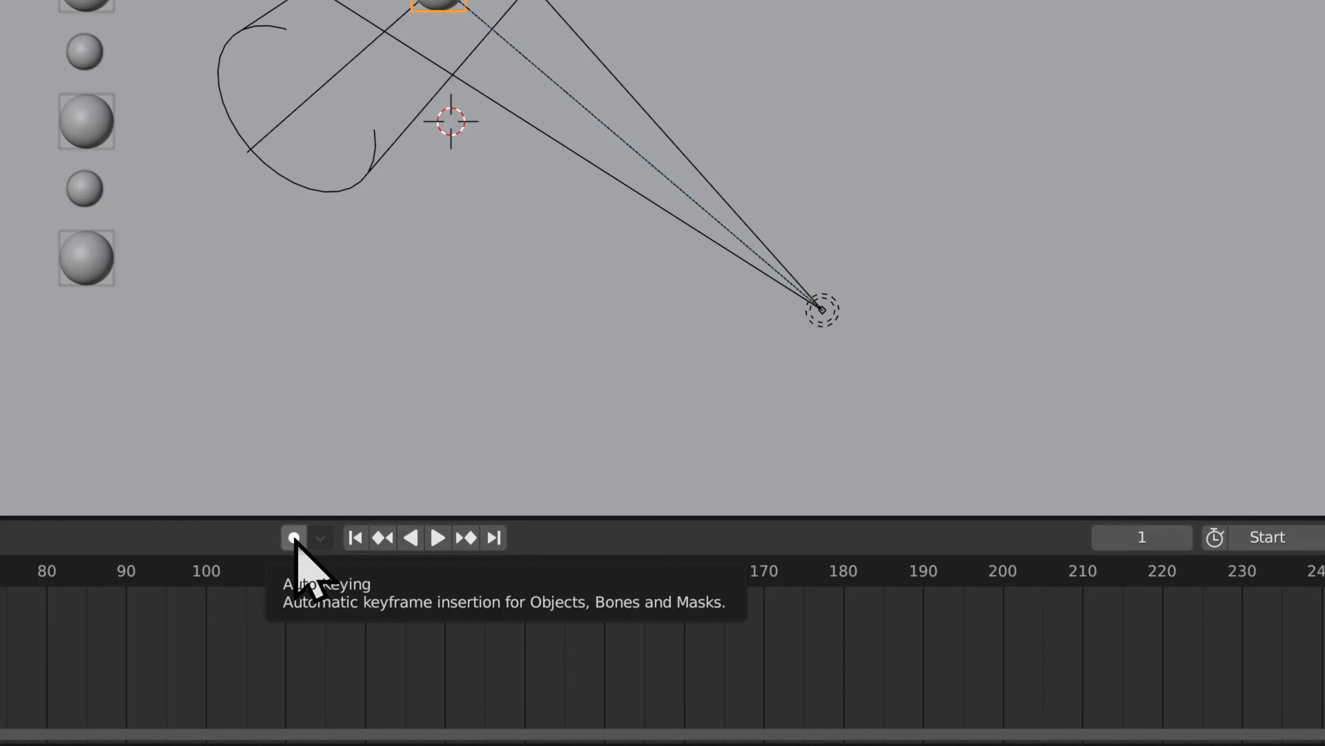
click(294, 538)
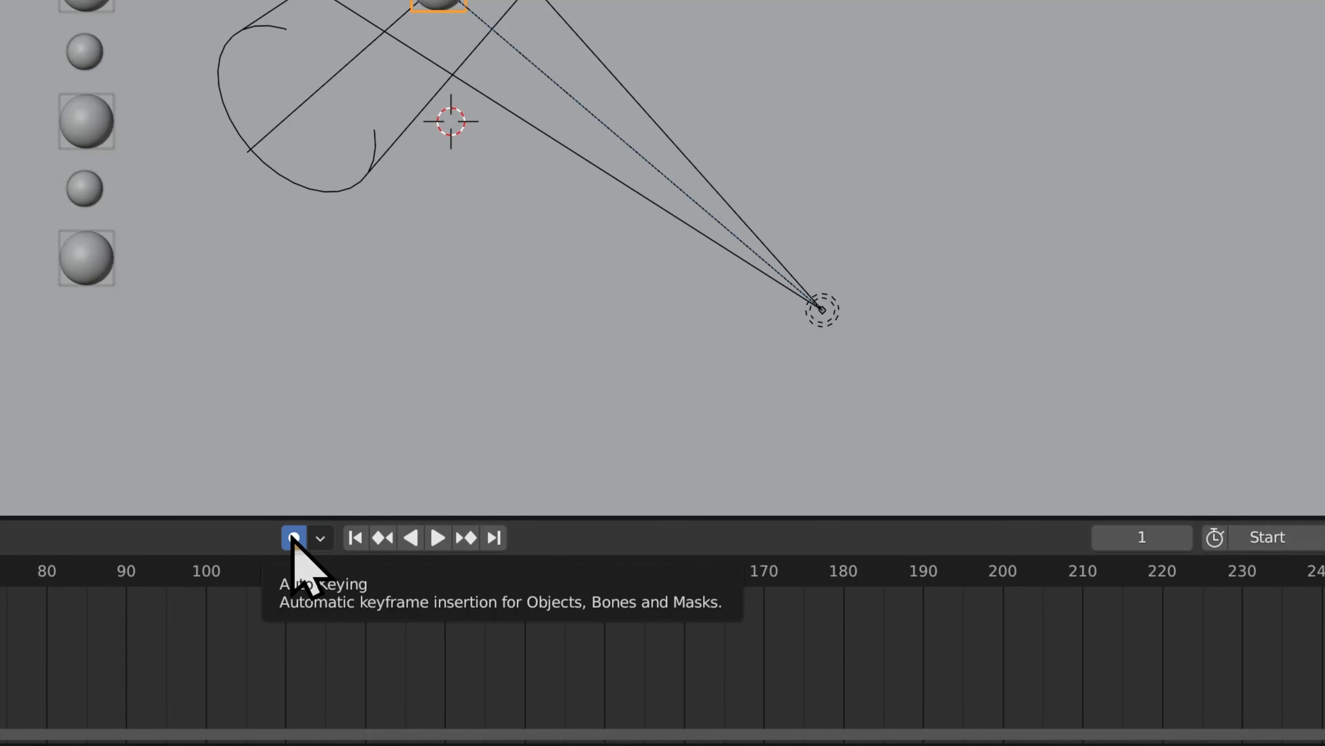
Keyframe the actor's position at frame 20, moved about 2.58 m in Y, and at frame 40, moved about -1.25 m in X and -1.17 m in Y
click(115, 647)
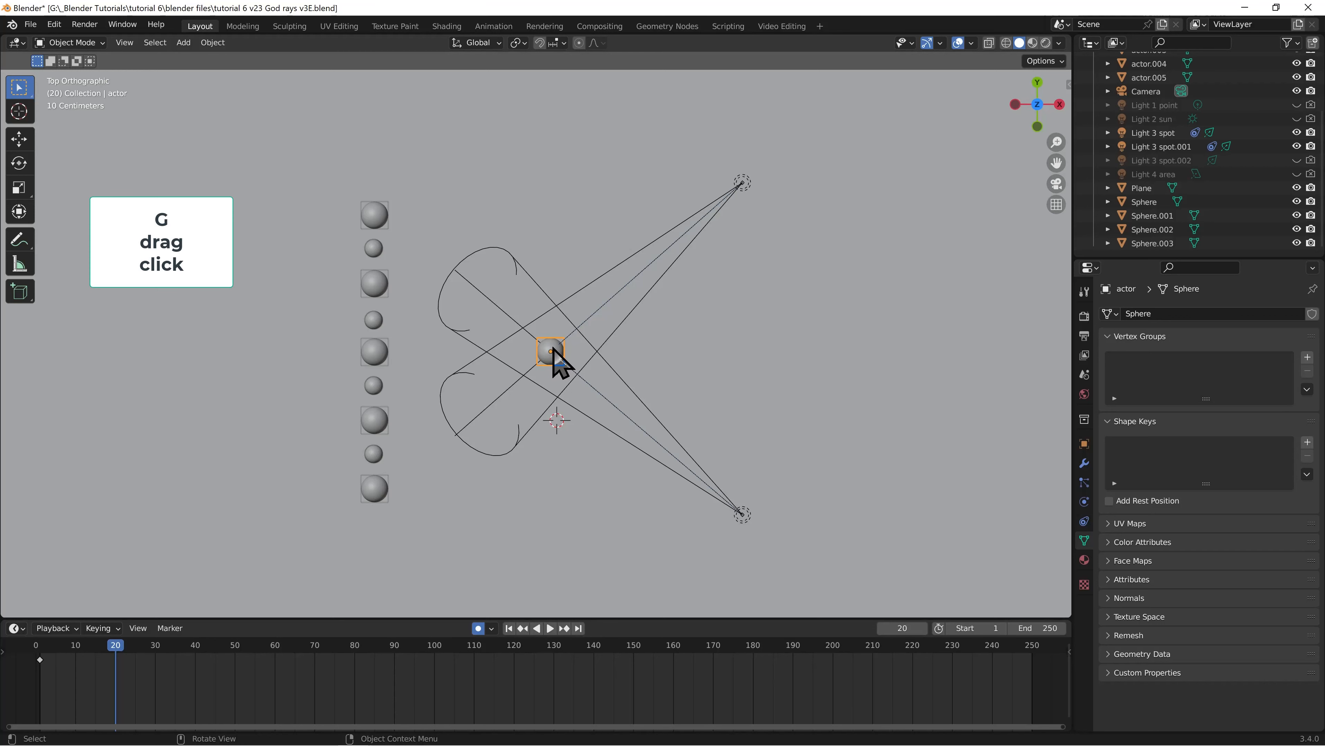
key(g)
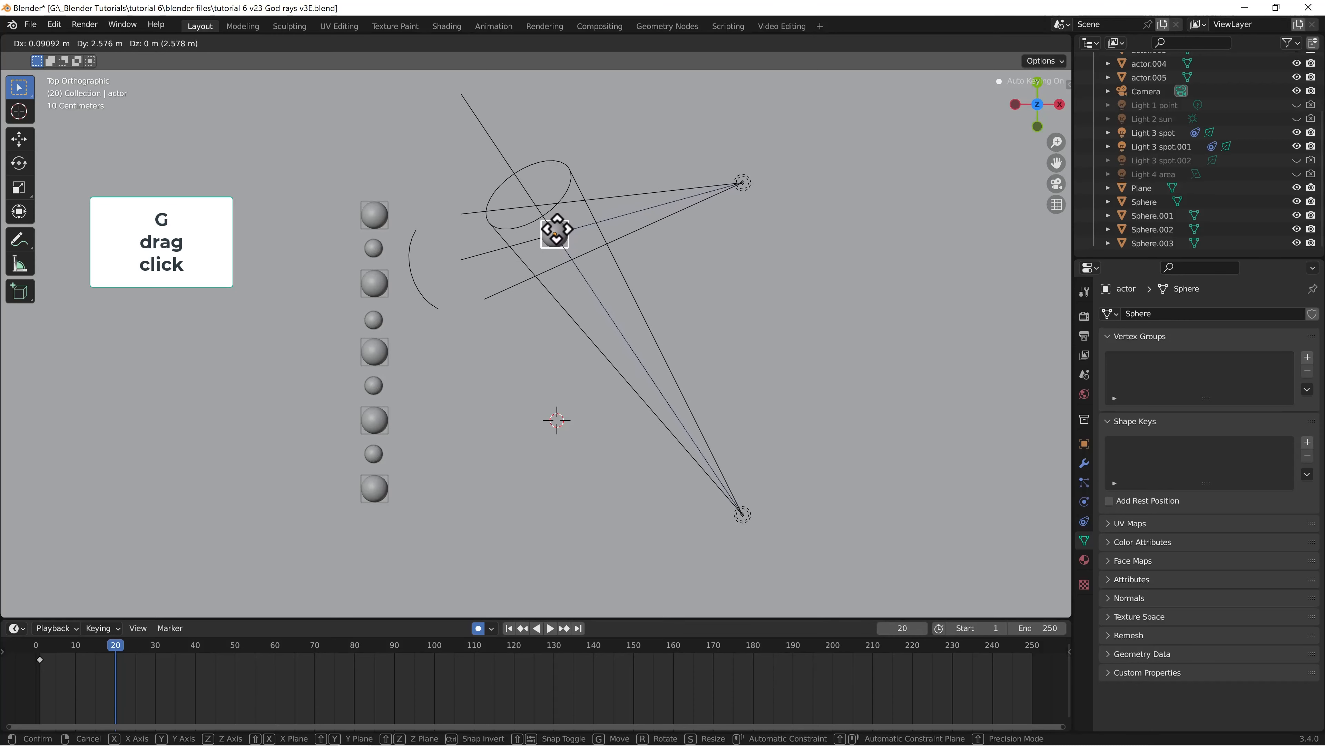
click(557, 232)
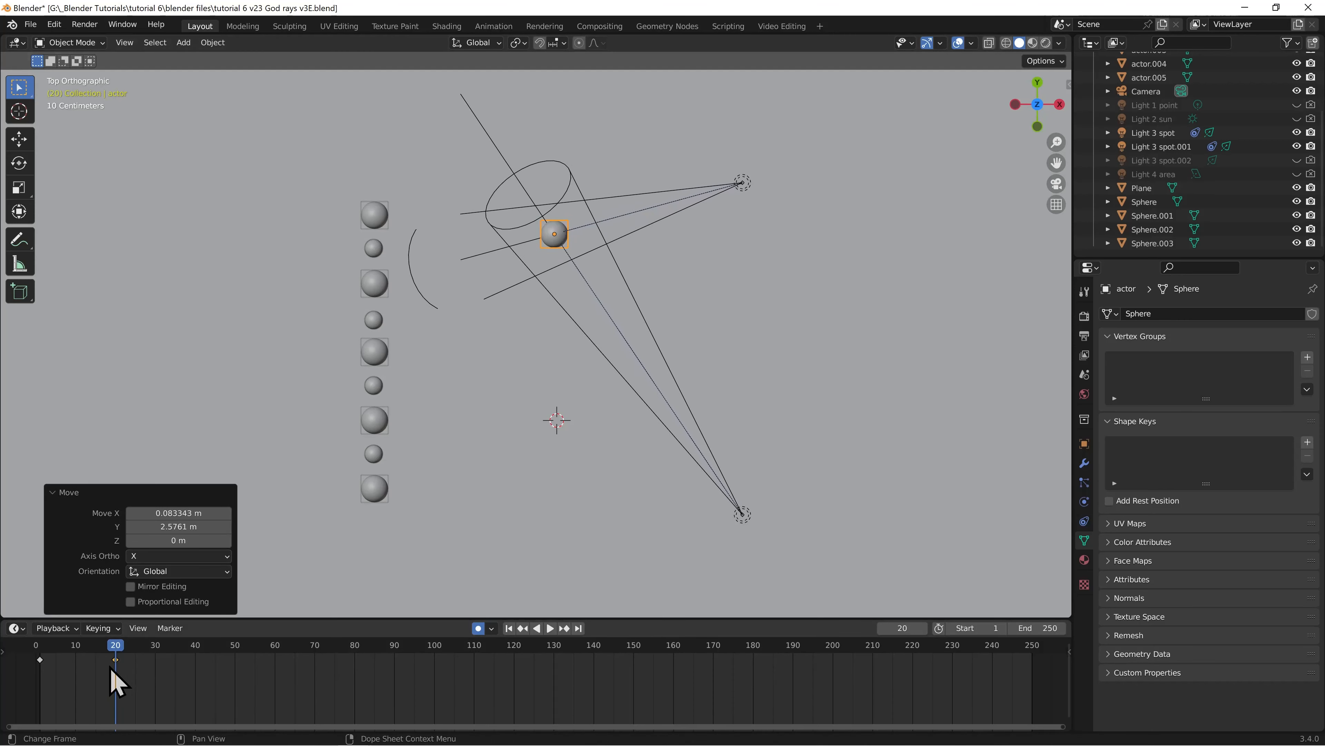
click(196, 650)
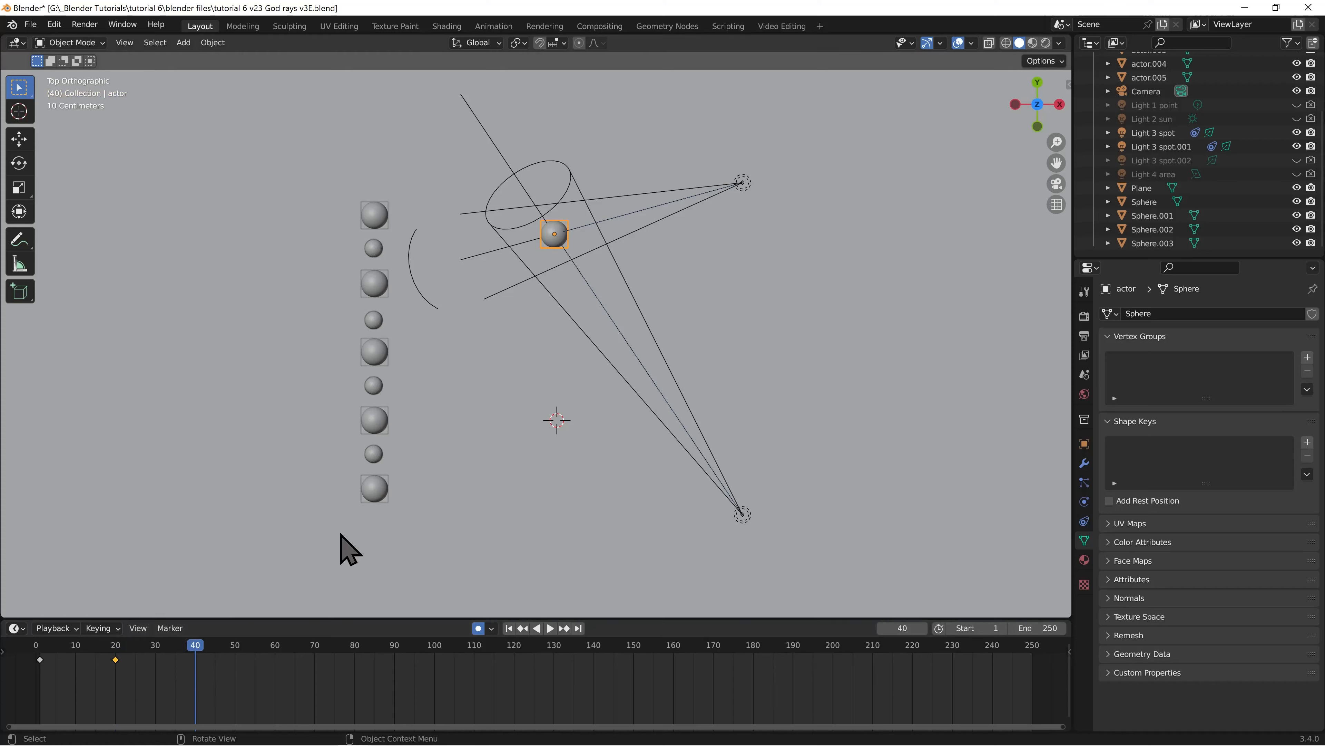
key(g)
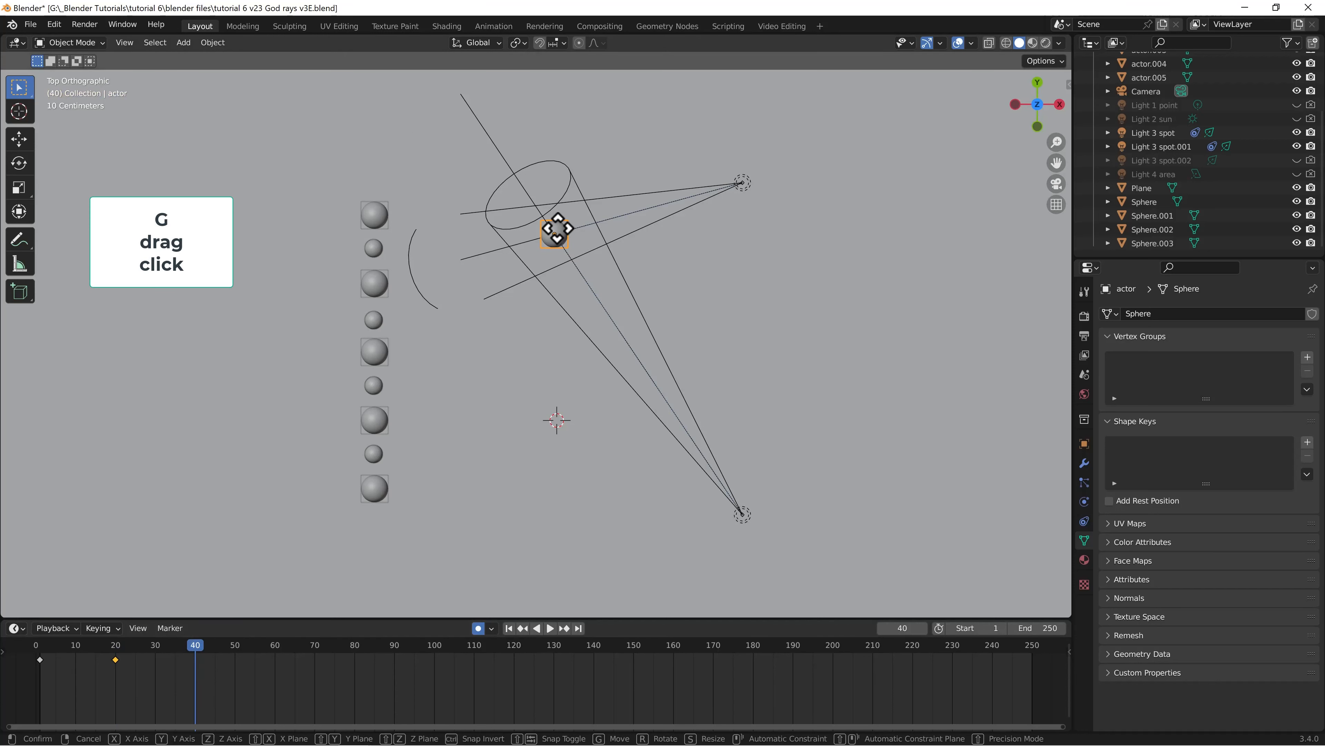
click(498, 286)
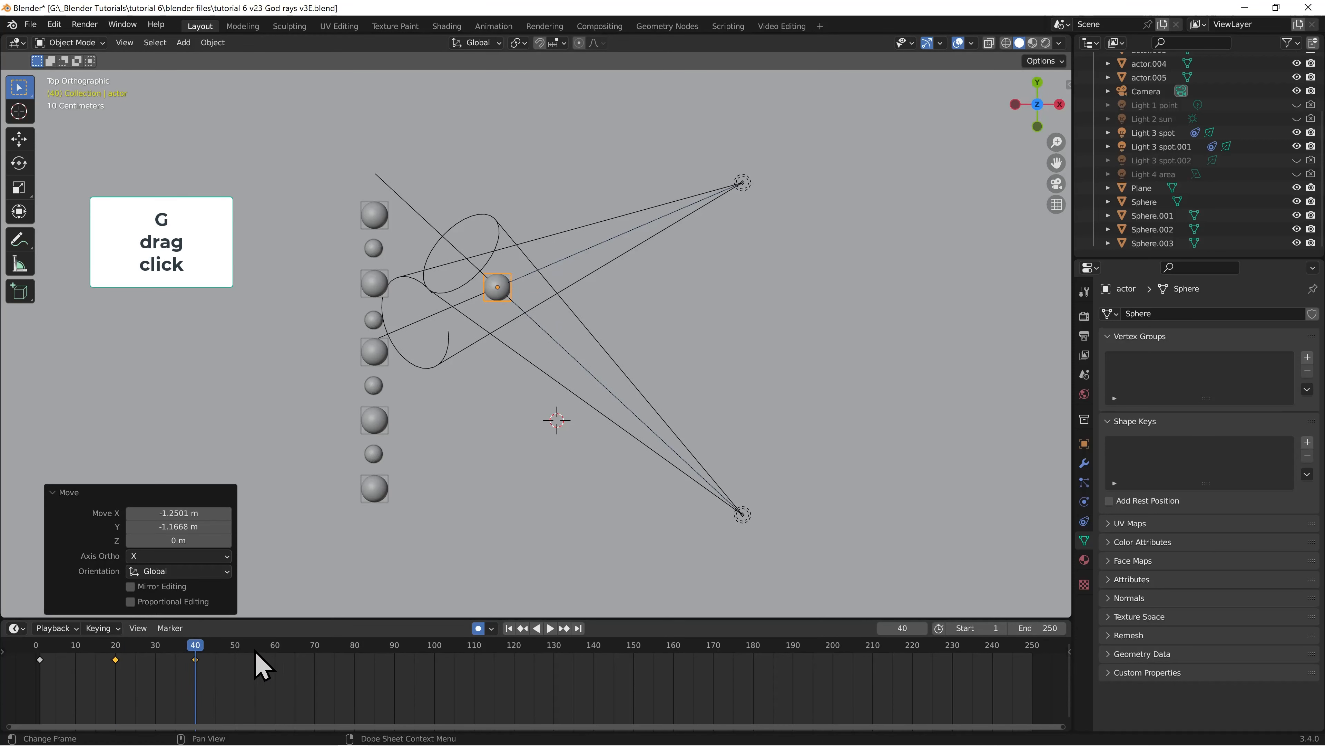
Keyframe the actor's position at frame 60, moved along negative Y, and at frame 79, moved diagonally along positive X and negative Y
click(275, 650)
key(g)
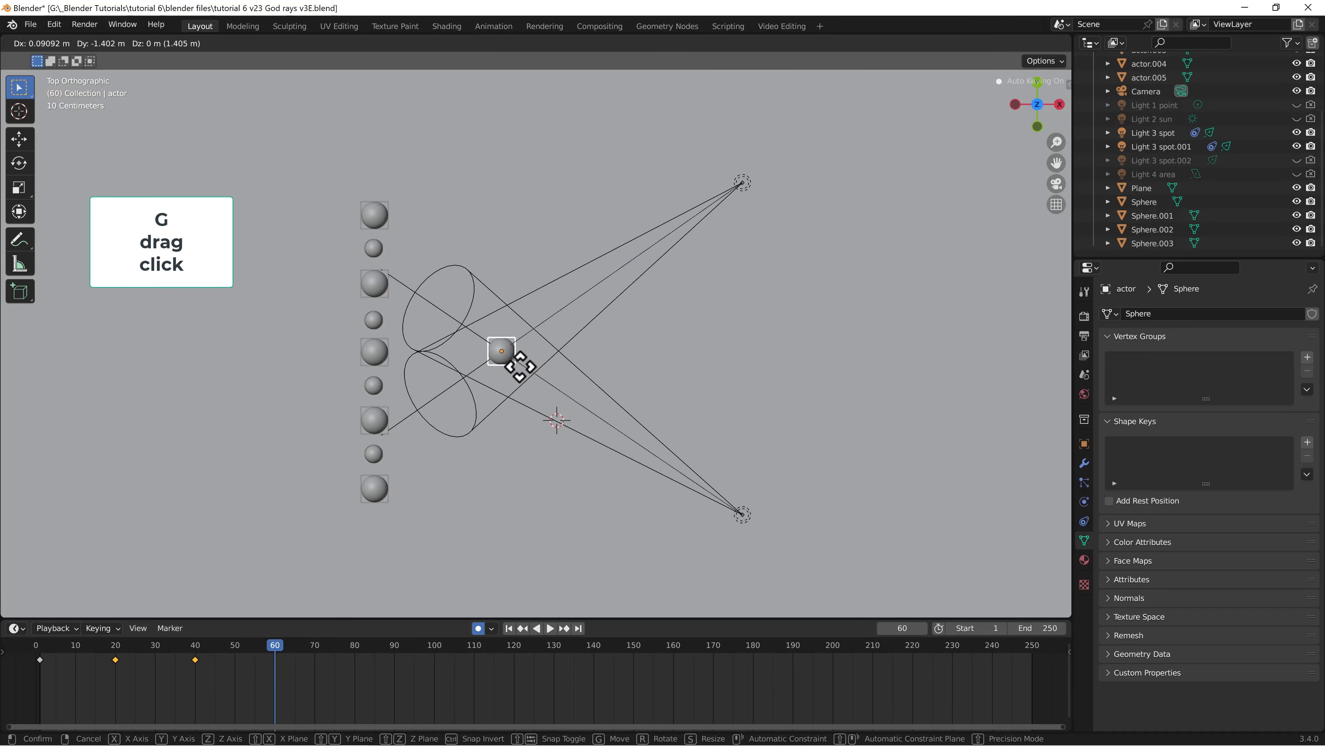
click(515, 406)
click(353, 652)
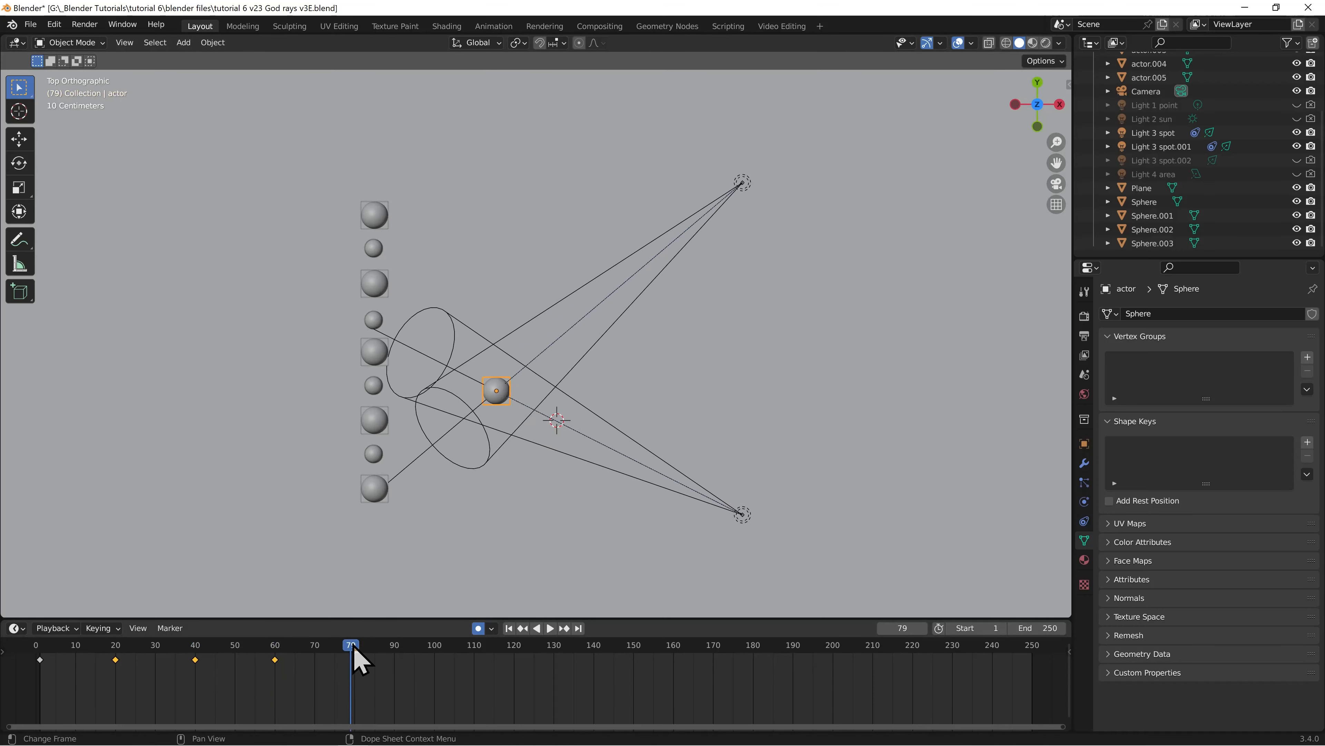
key(g)
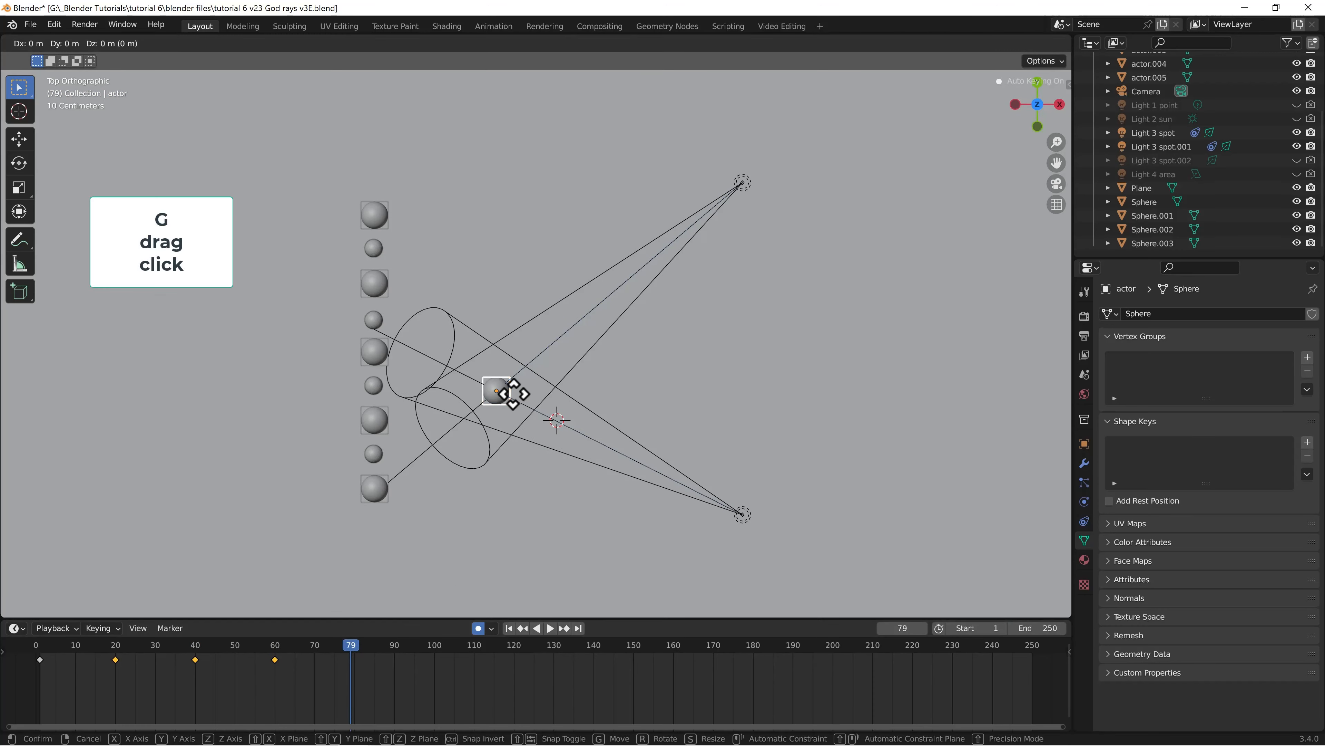
click(568, 473)
Keyframe the actor at frame 101, moved about 2.03 m in X and 0.51 m in Y, and at frame 120, moved along positive Y
click(438, 653)
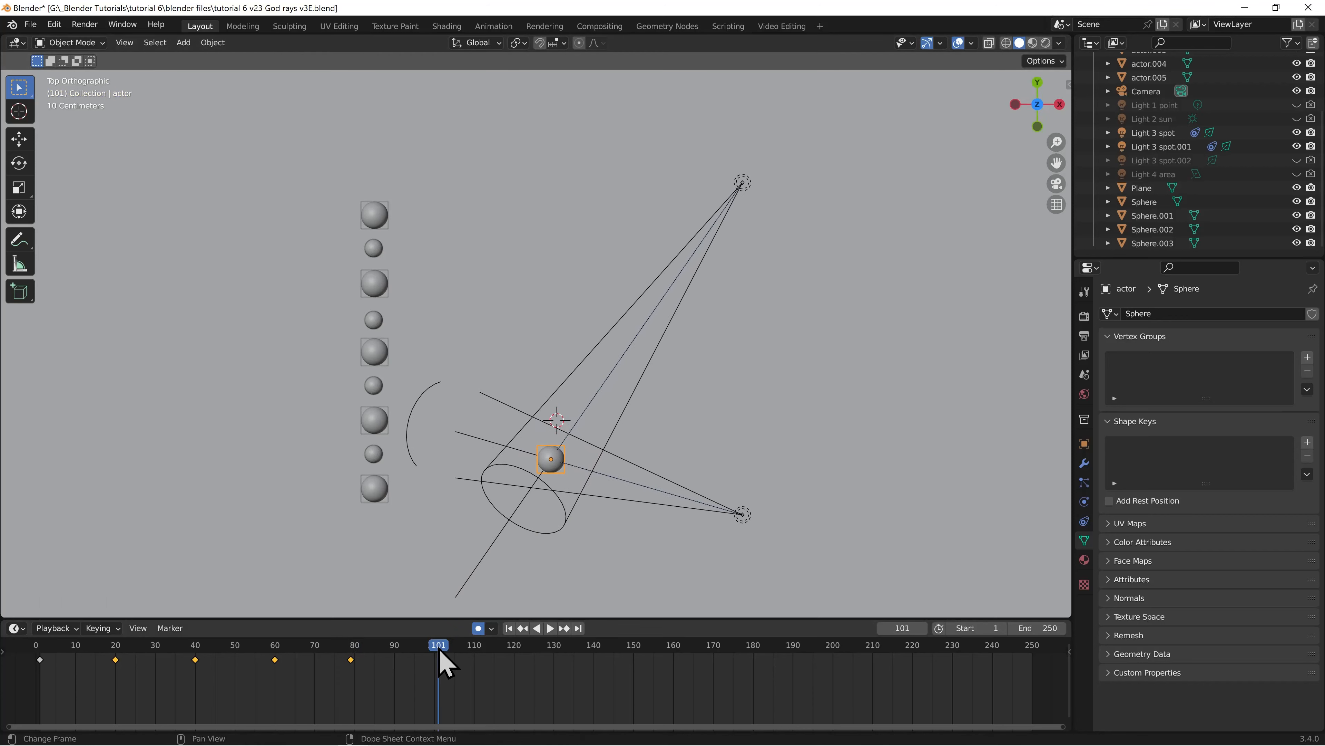
key(g)
click(637, 506)
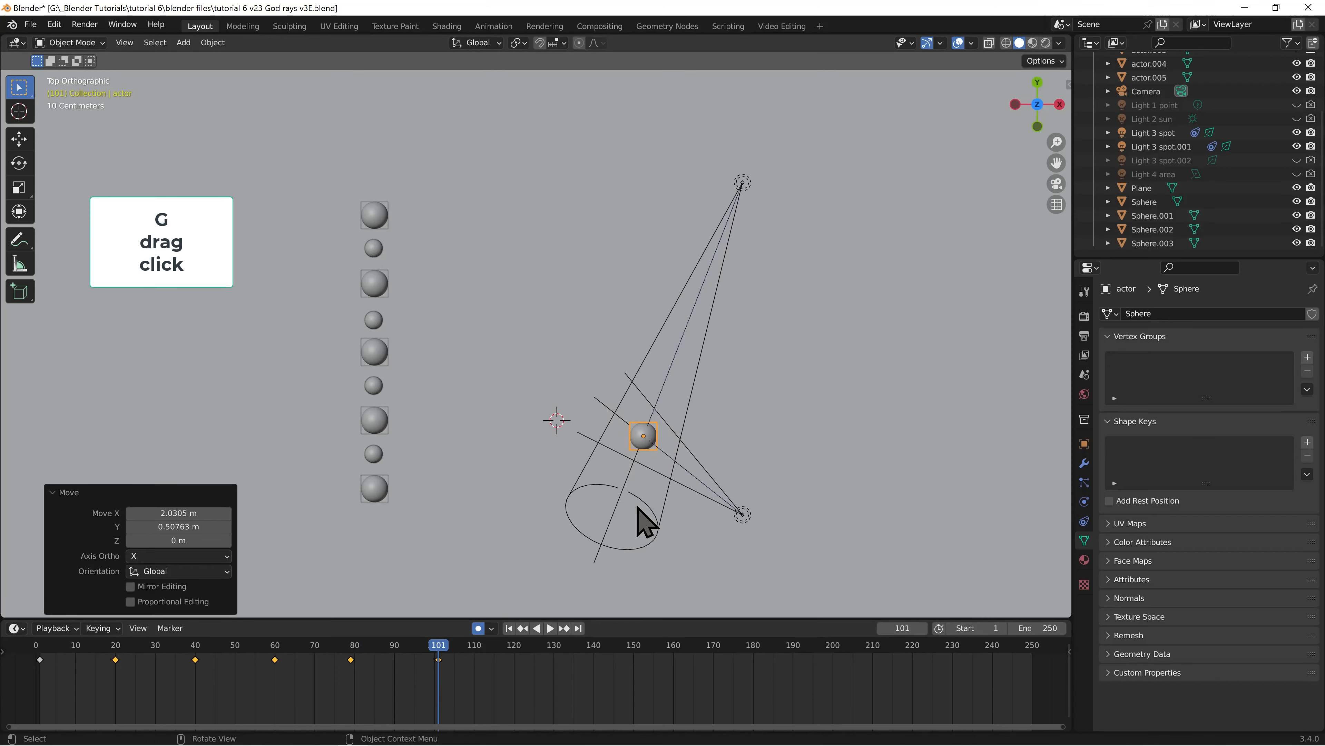
click(514, 655)
key(g)
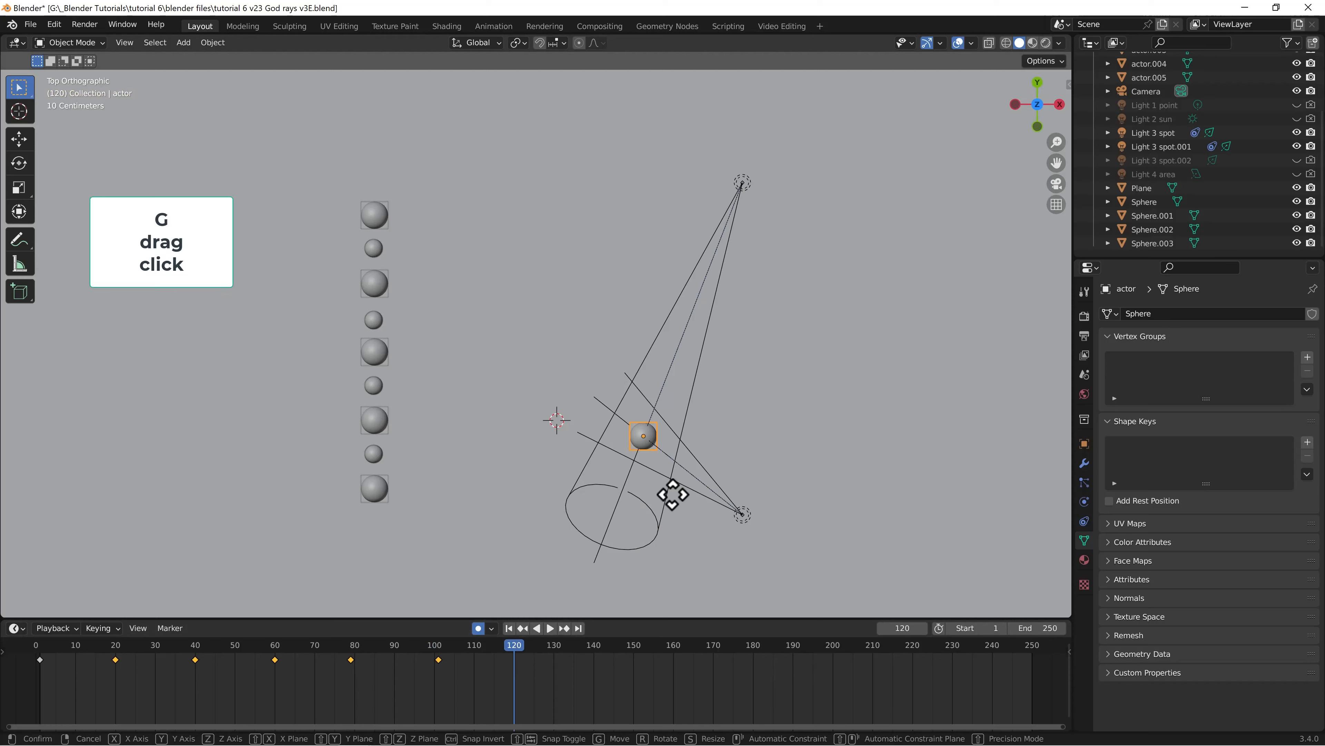
click(670, 421)
Keyframe the actor at frame 139, moved about -1.86 m in X and 0.2 m in Y, and at frame 159, about -0.49 m and -1.65 m
click(592, 652)
key(g)
click(585, 404)
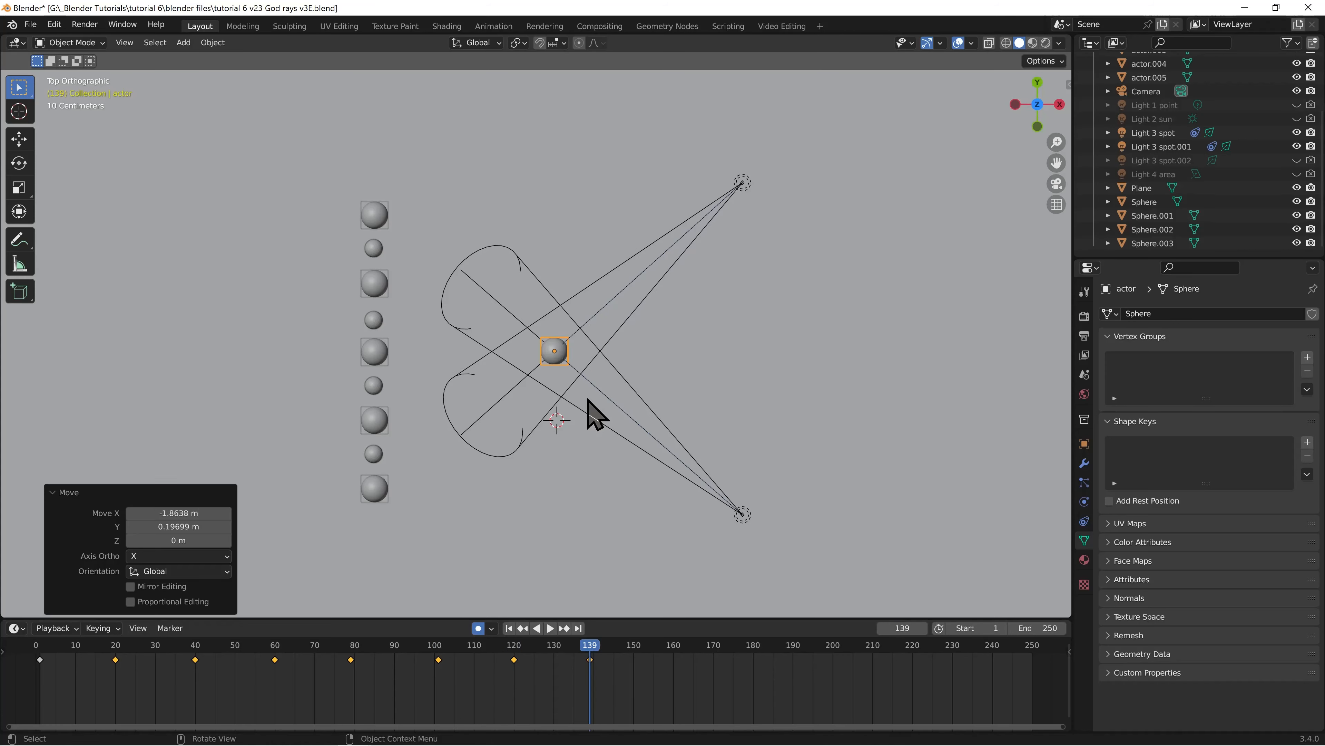
click(671, 655)
key(g)
click(584, 517)
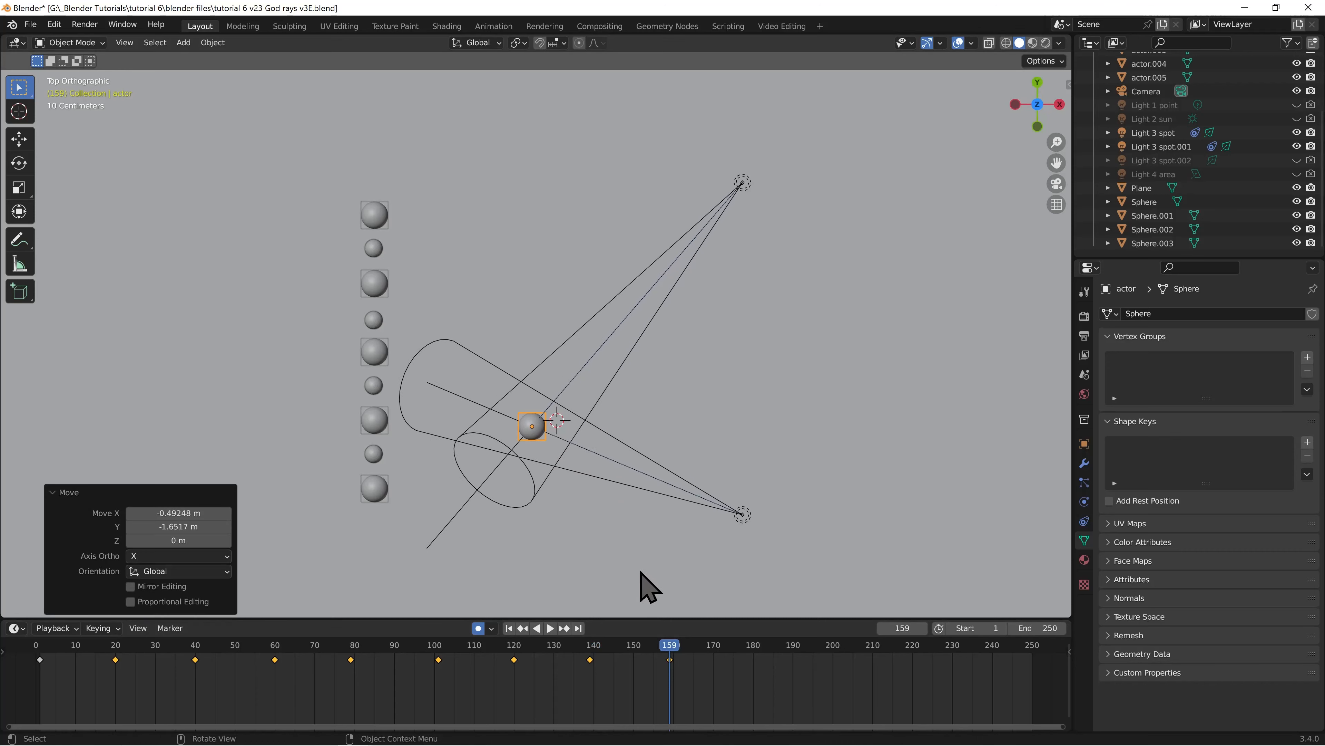
Keyframe the actor at frame 181, moved about 1.24 m in X and 0.34 m in Y, and at frame 201, about -2.17 m and 1.45 m
click(756, 656)
key(g)
click(746, 434)
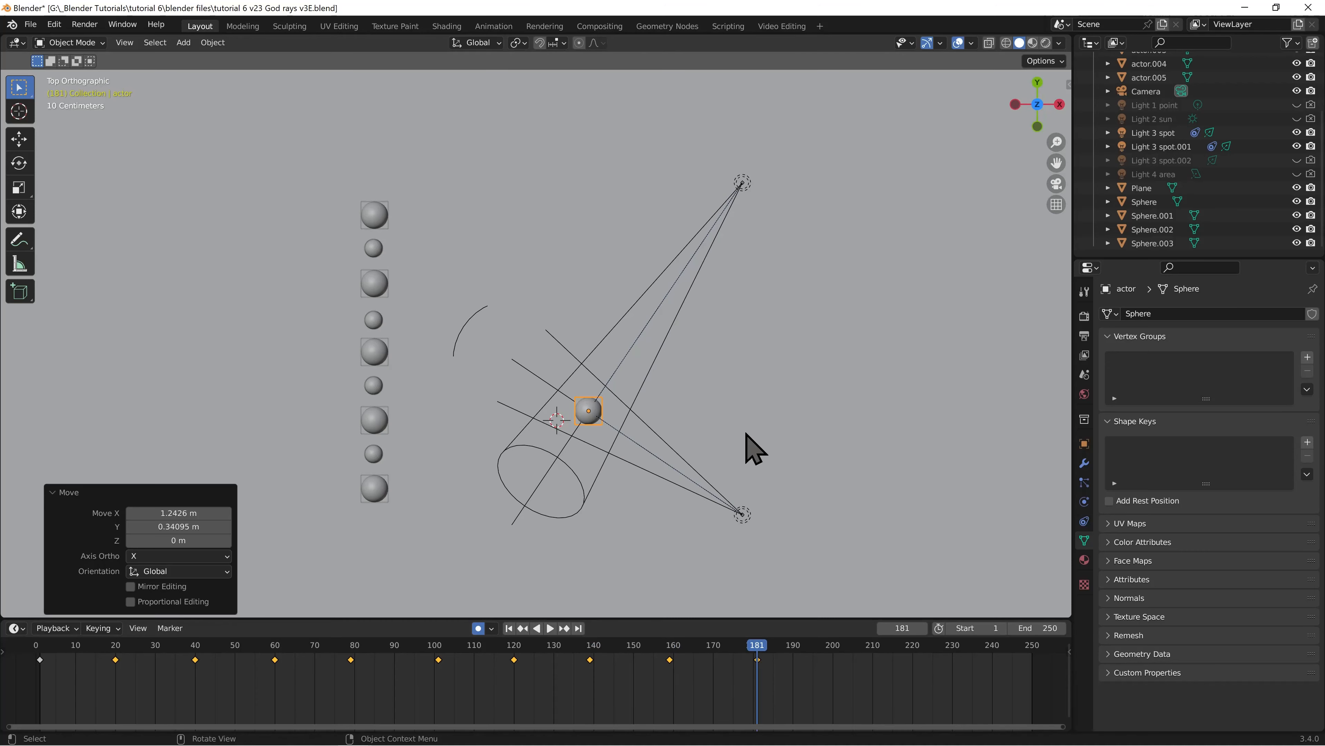
click(837, 652)
key(g)
click(678, 395)
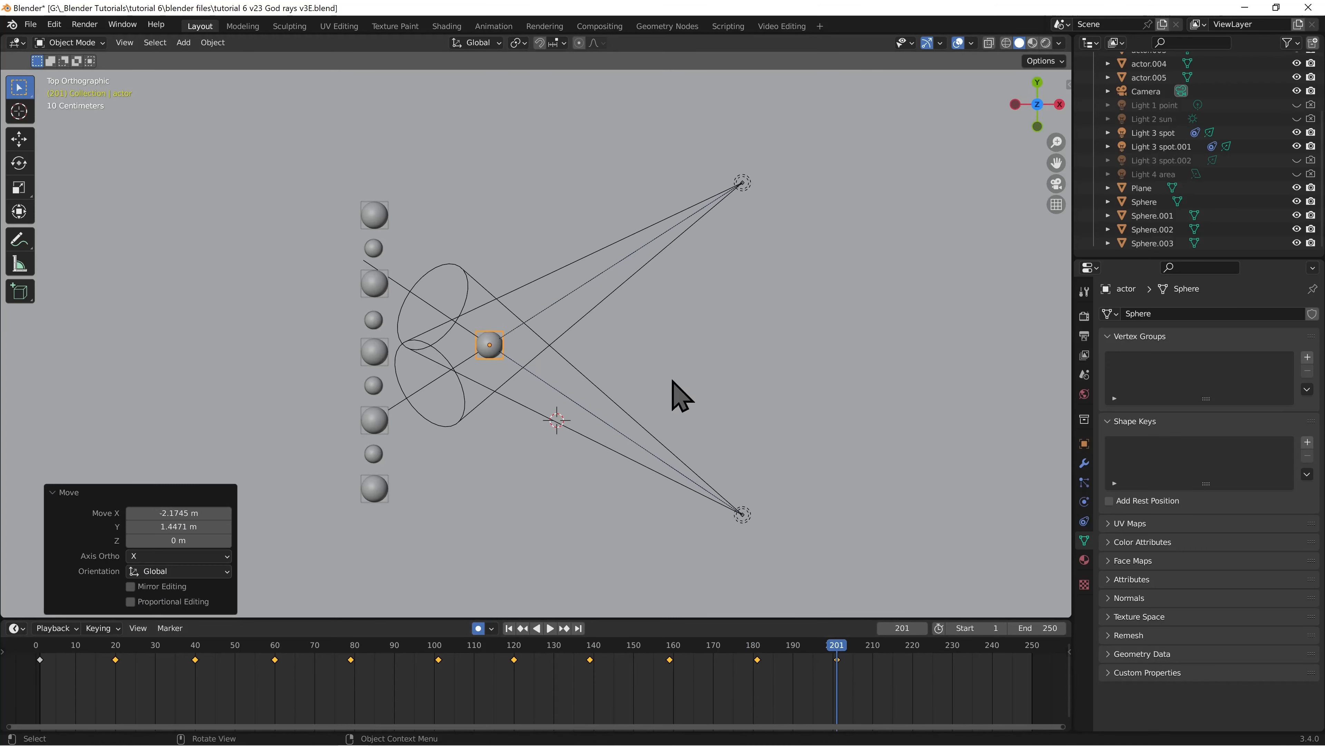
Keyframe the actor at frame 220, moved along positive X and Y, and at frame 241, about -0.65 m in X and -1.14 m in Y
click(914, 654)
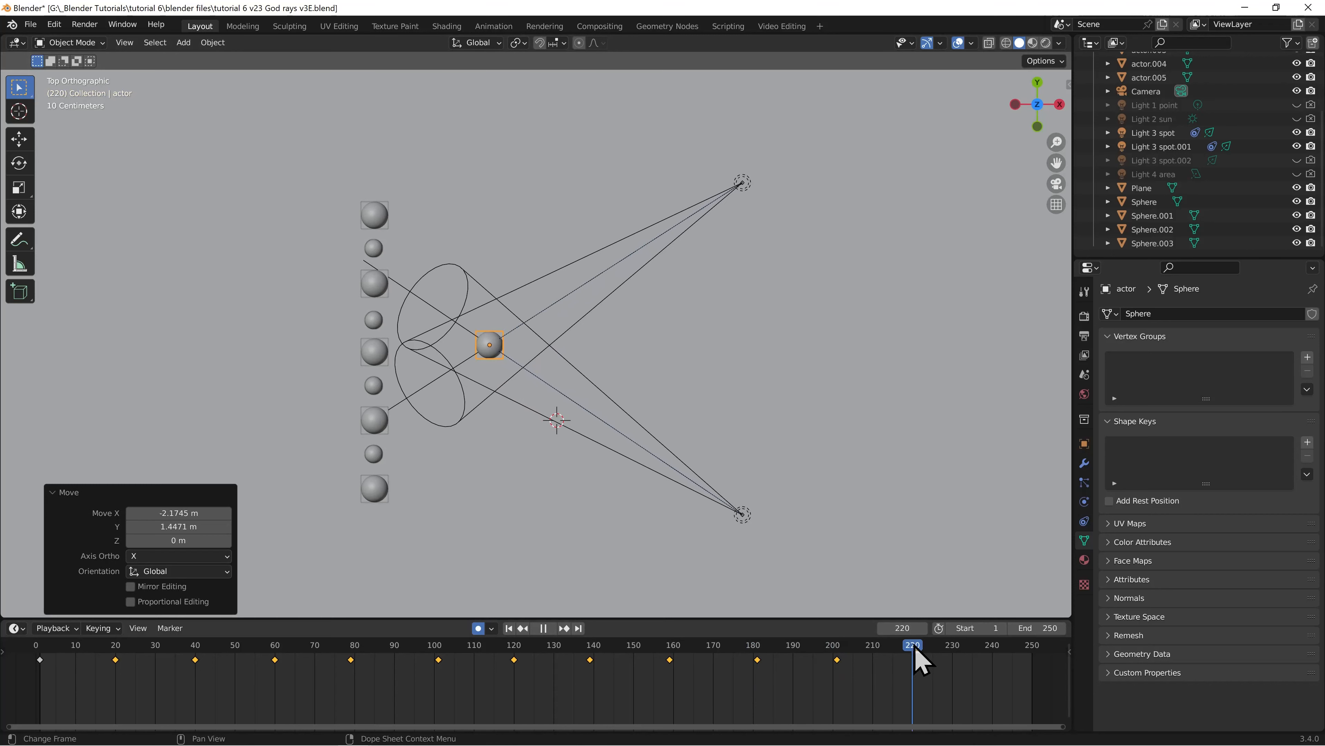
key(g)
click(673, 357)
click(996, 655)
key(g)
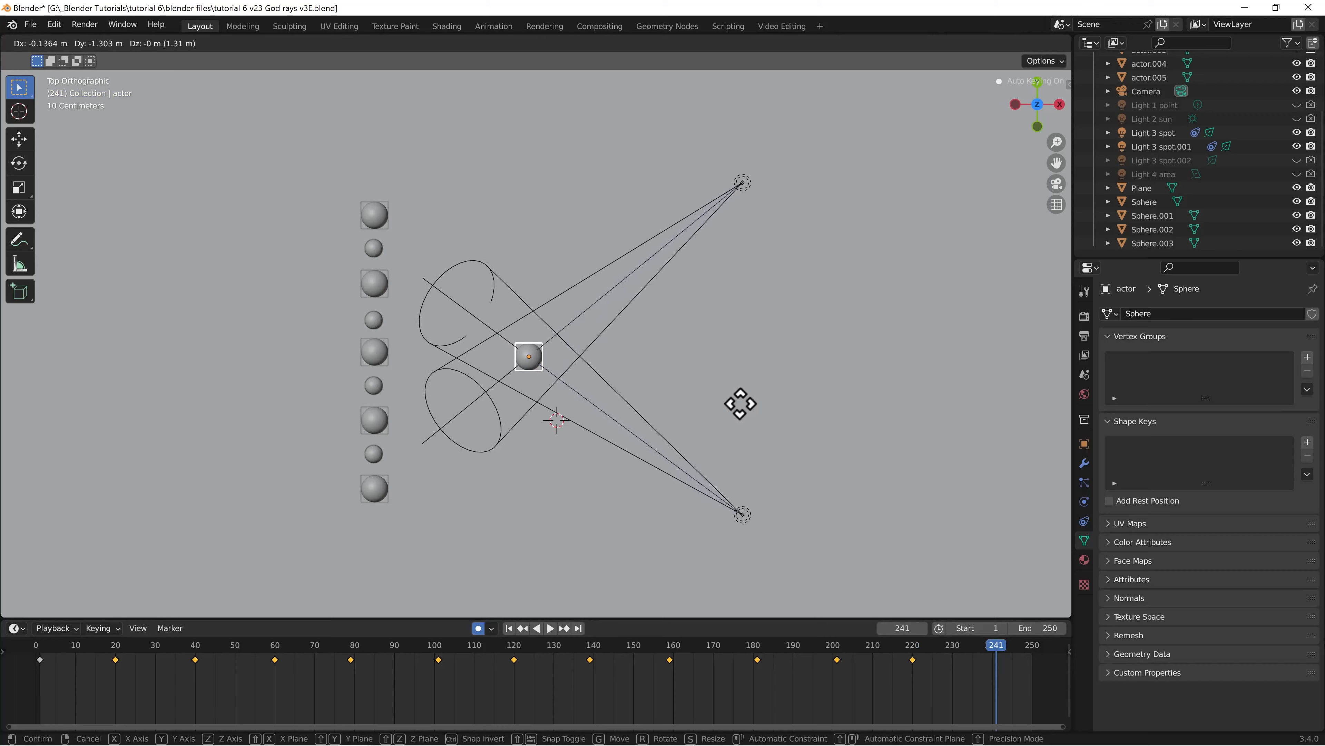
click(718, 399)
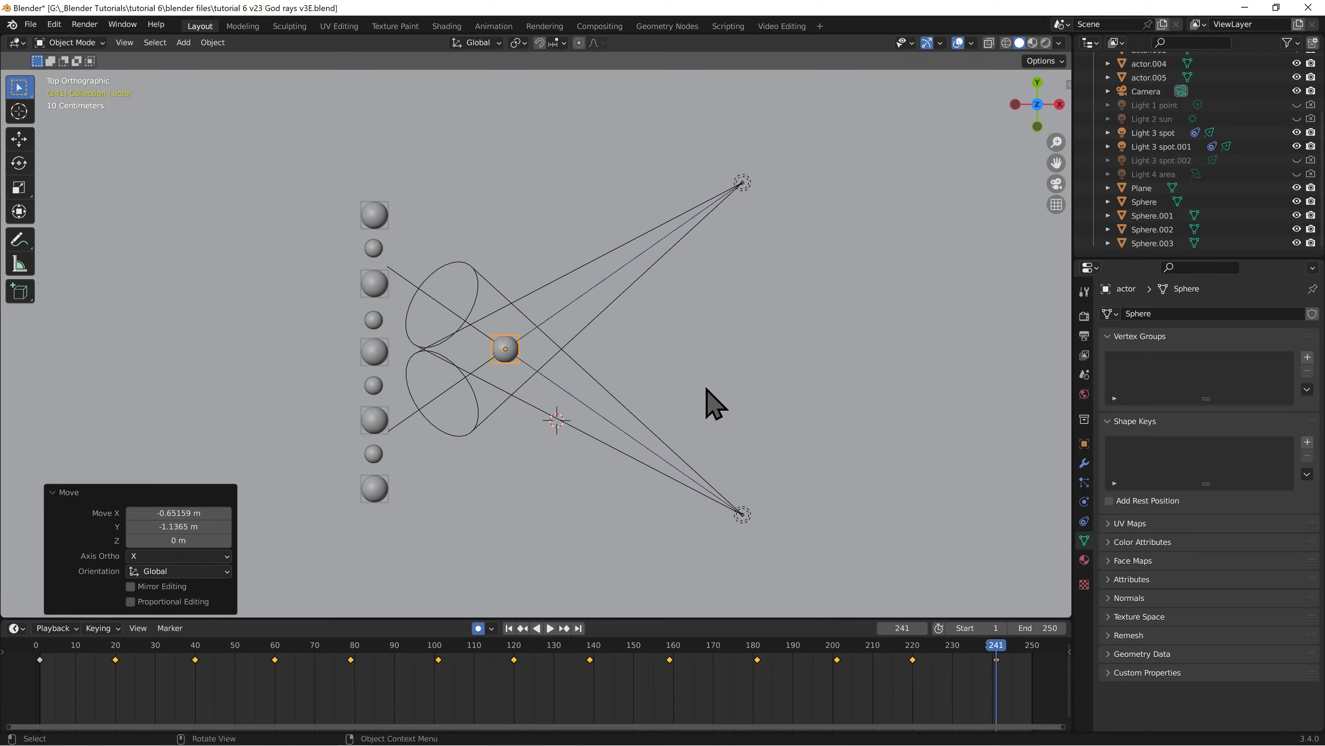
Play the actor animation from the first frame in camera view, stop it and return to frame 1
key(KP_0)
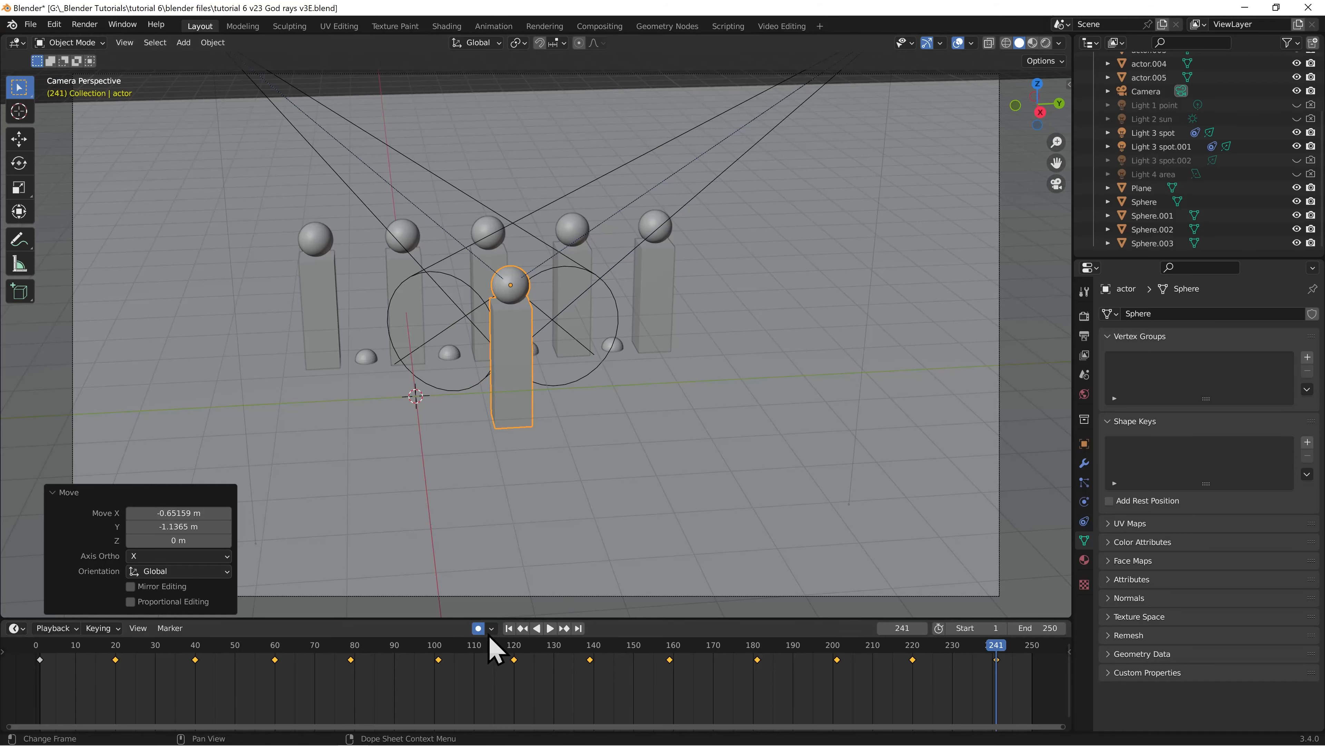
click(509, 628)
click(550, 629)
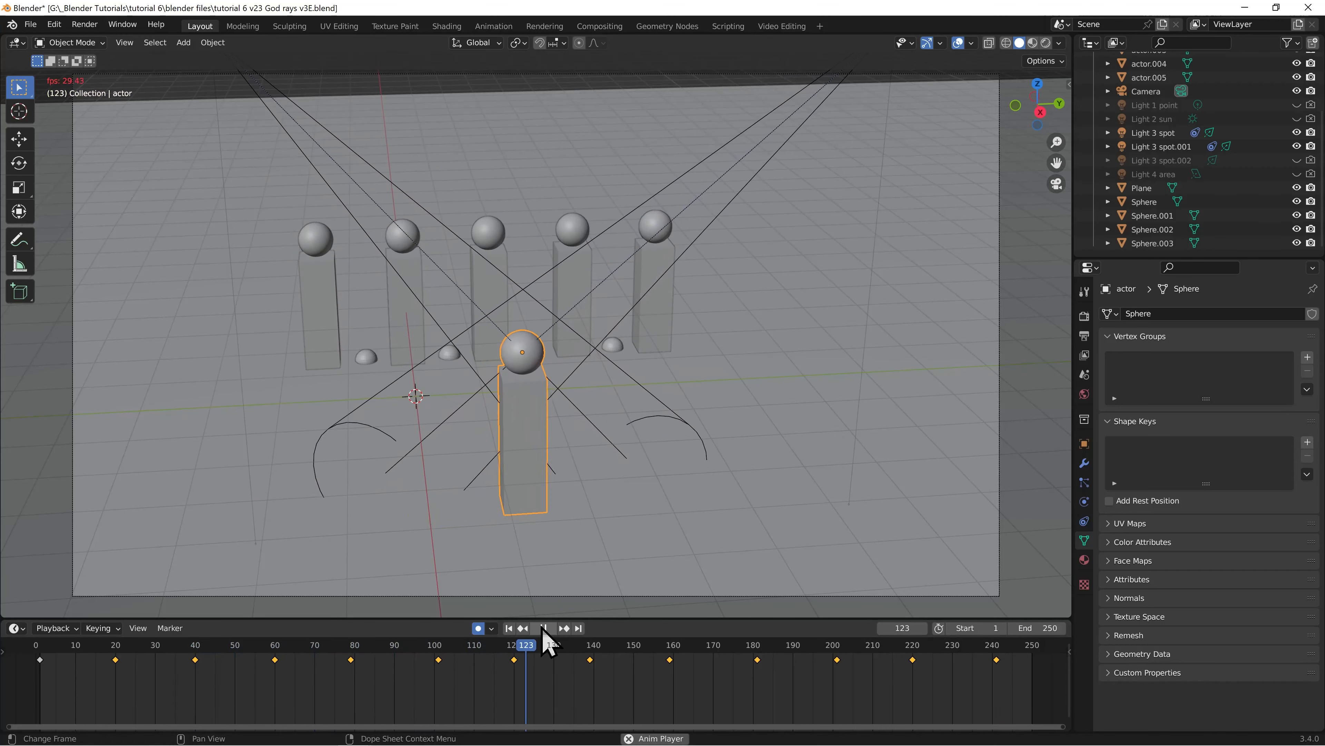
click(544, 629)
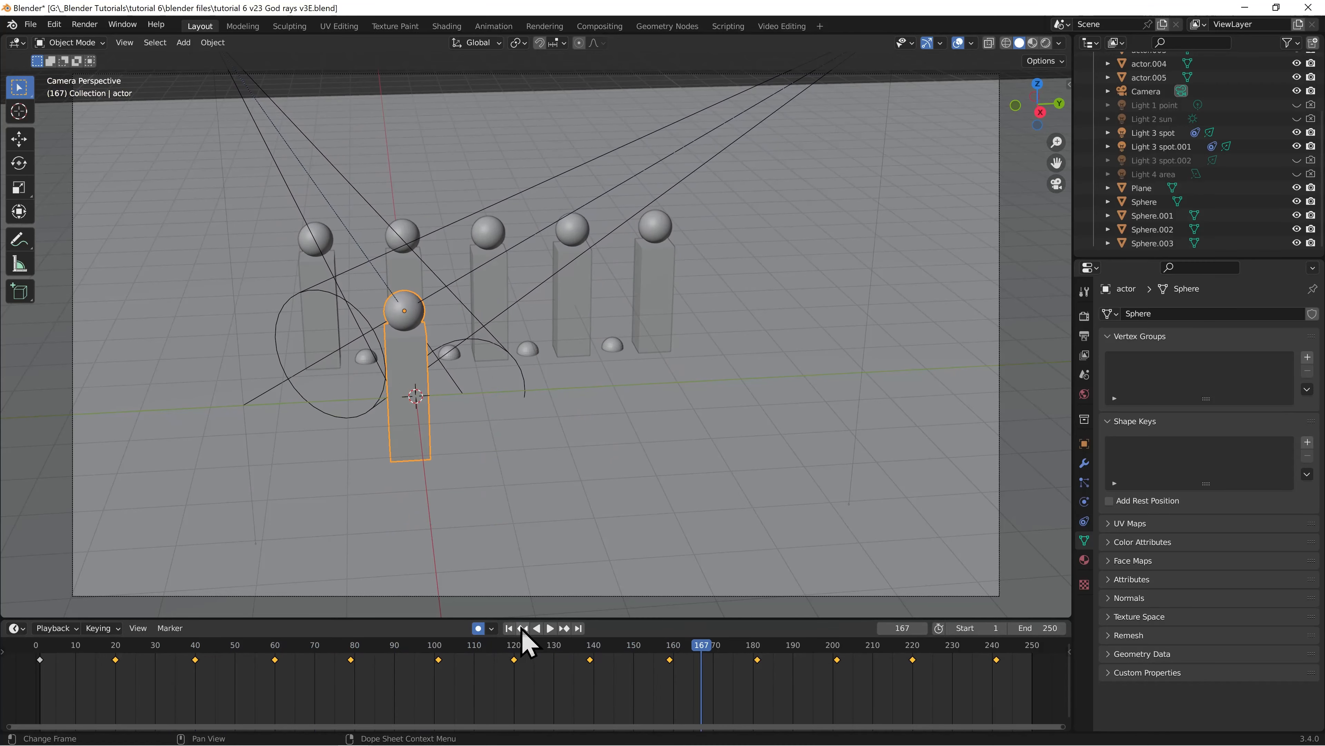
click(508, 629)
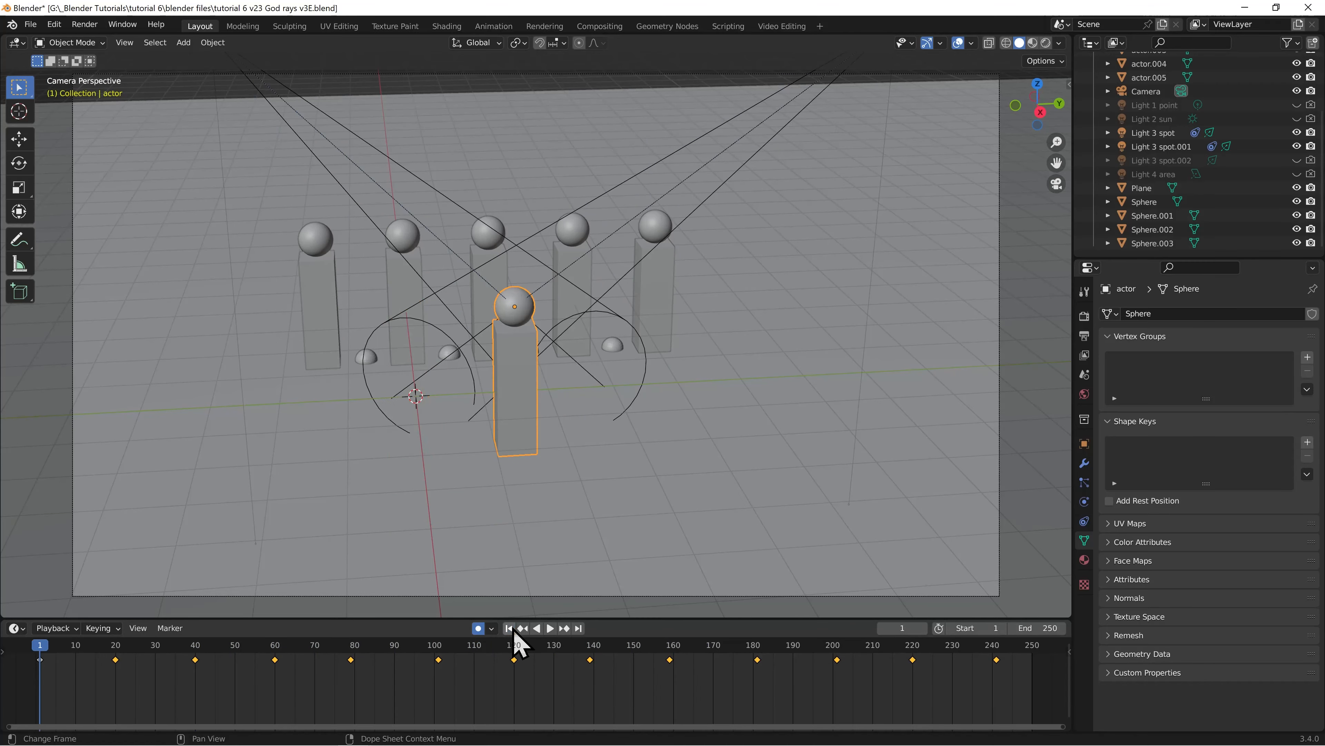
Preview the animation in rendered shading to check the spotlights following the actor, and stop playback
click(1046, 43)
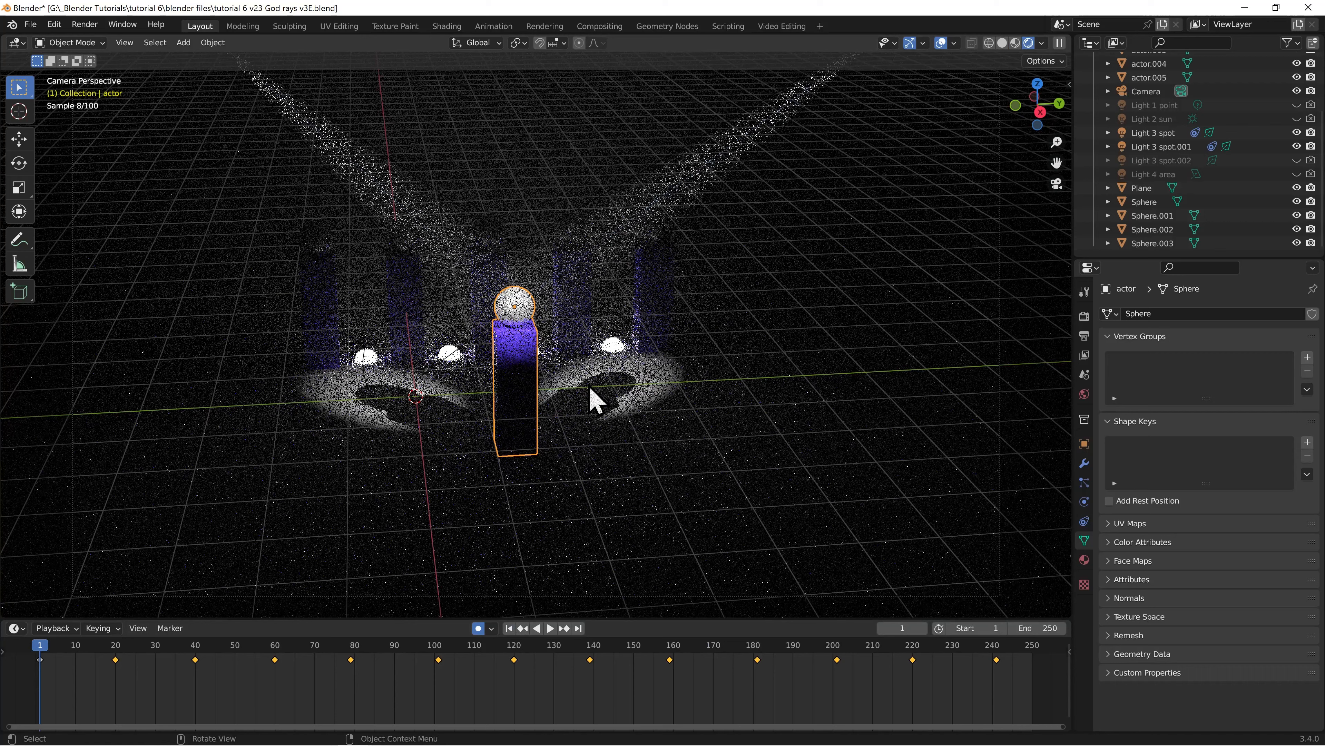
click(551, 628)
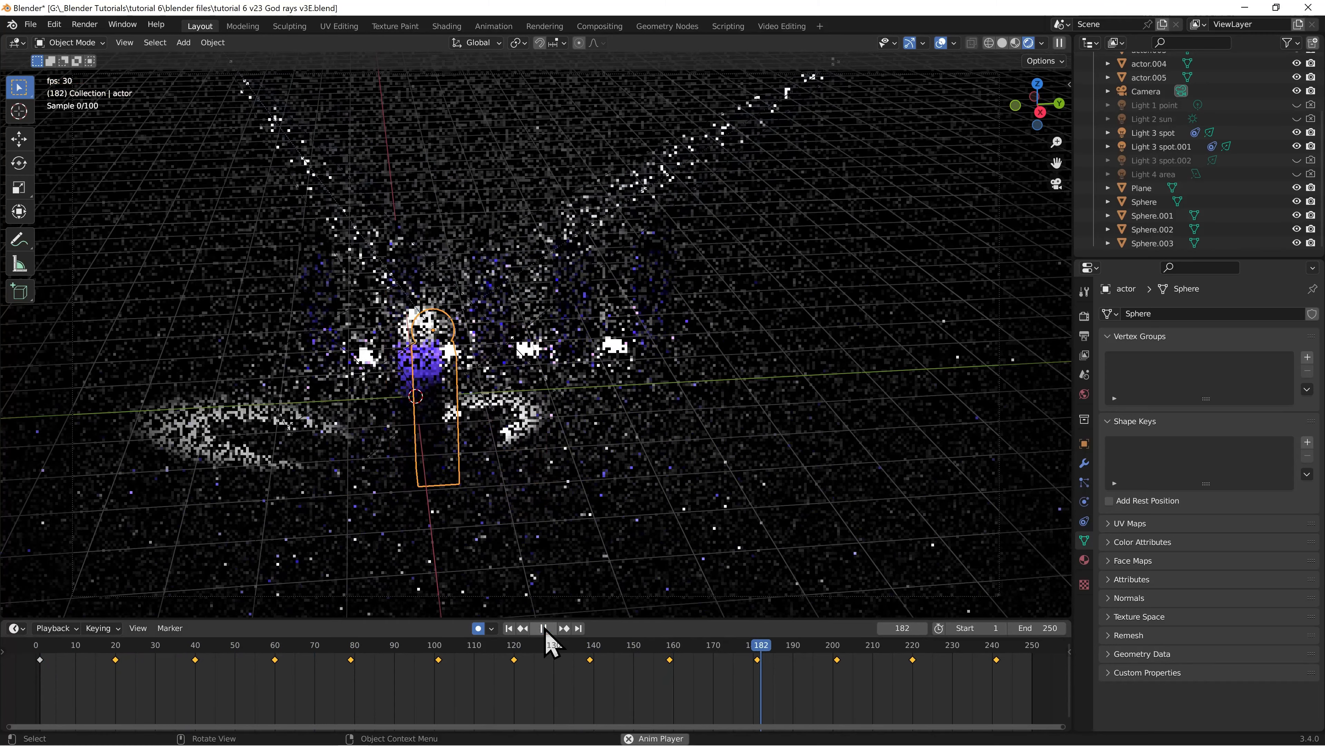
click(544, 629)
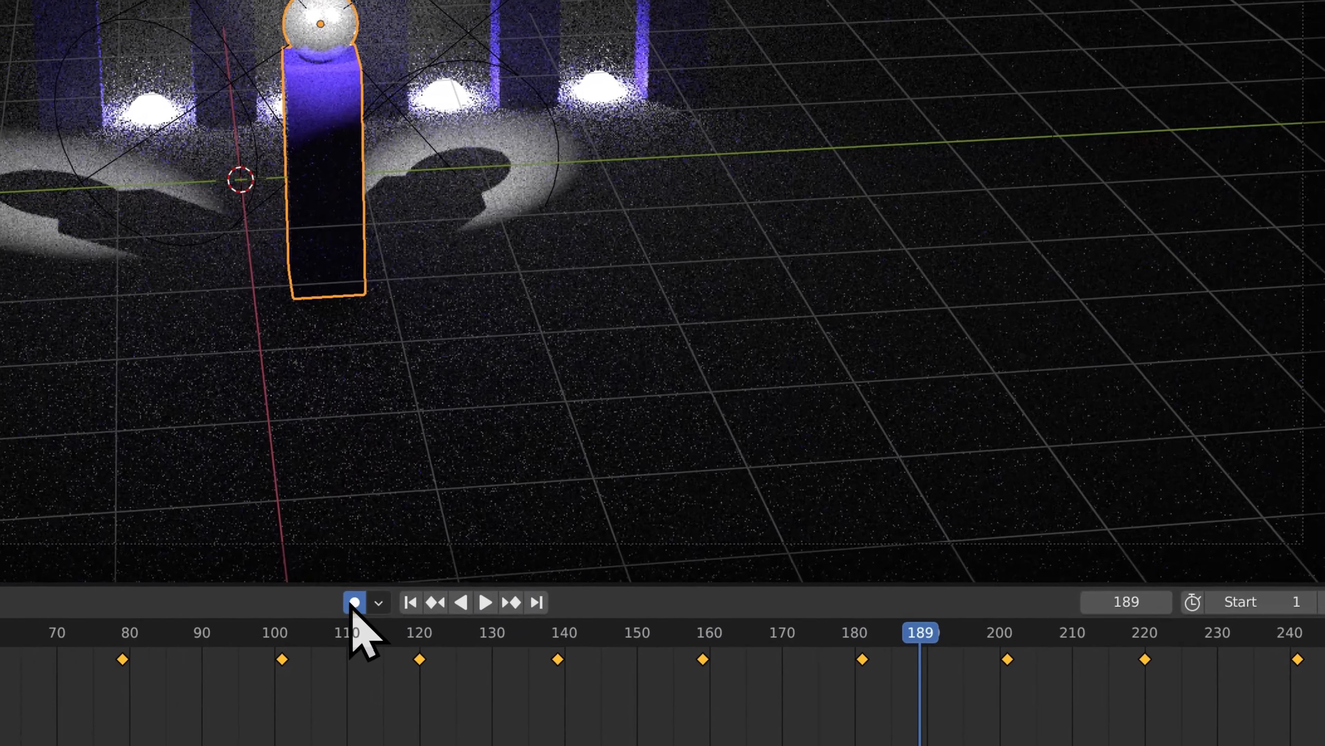
Disable Auto Keying and switch the camera view to solid shading
click(476, 628)
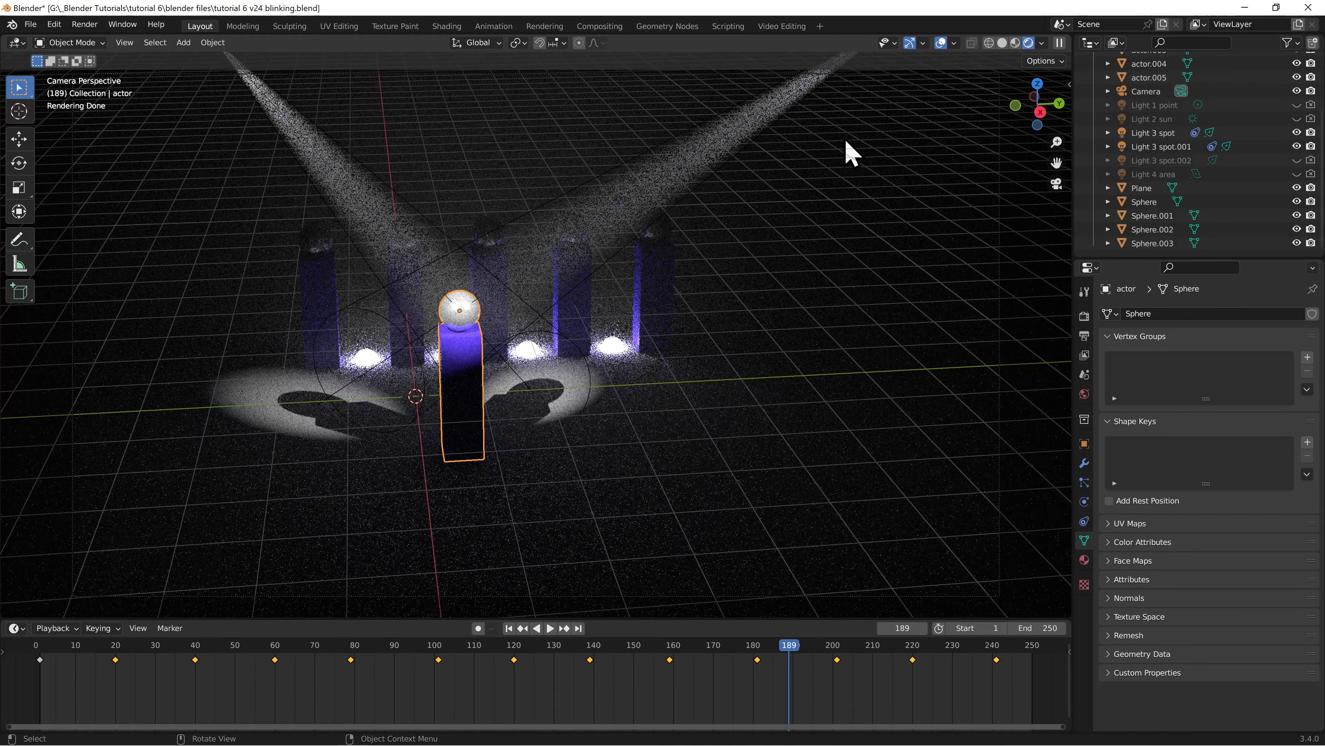
click(1002, 44)
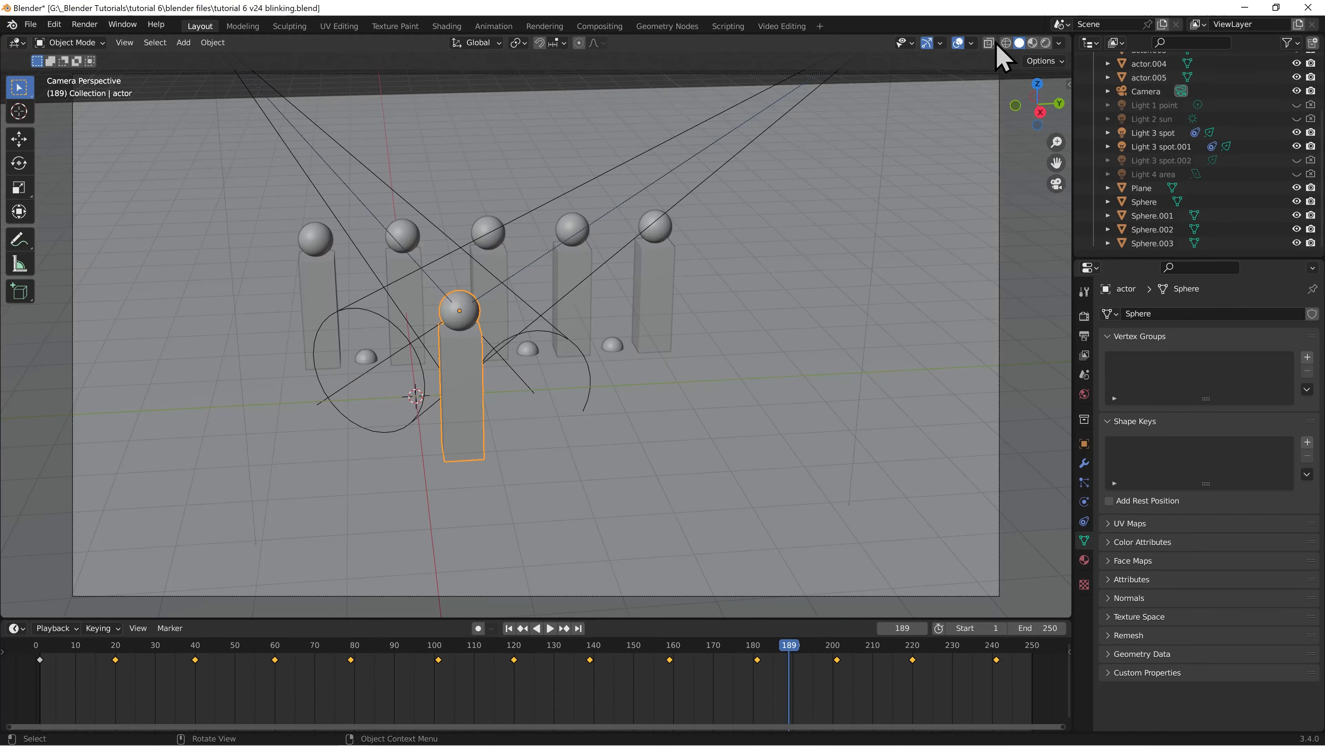
Add a UV sphere at the world origin and scale it uniformly by 0.2
click(182, 42)
mouse_move(203, 58)
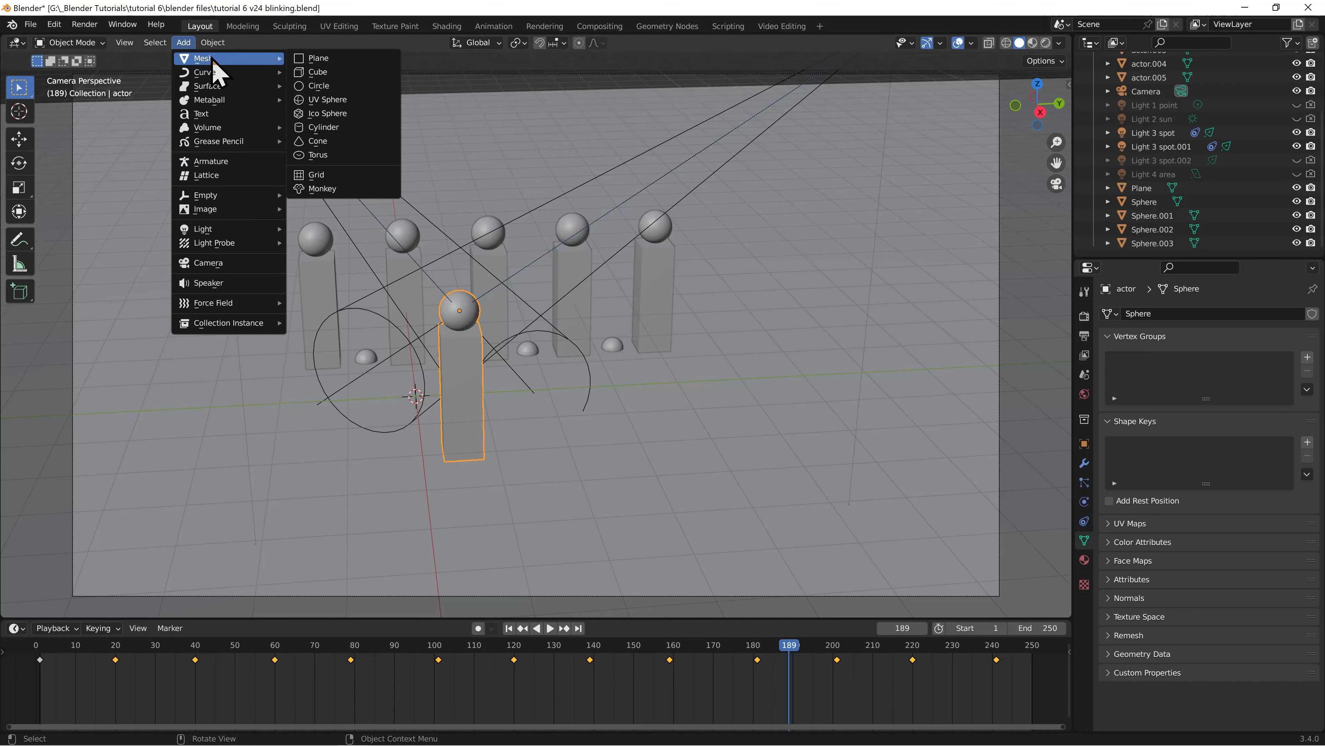
click(343, 103)
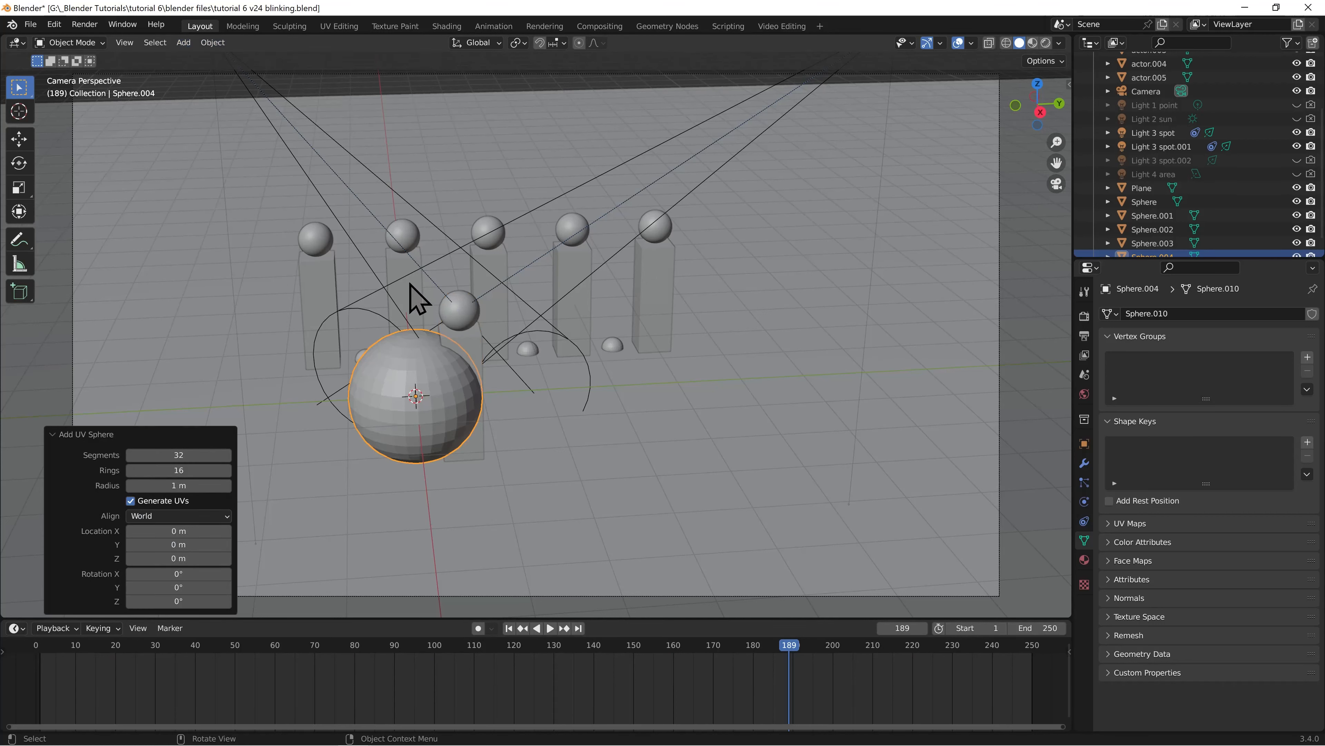
text(s)
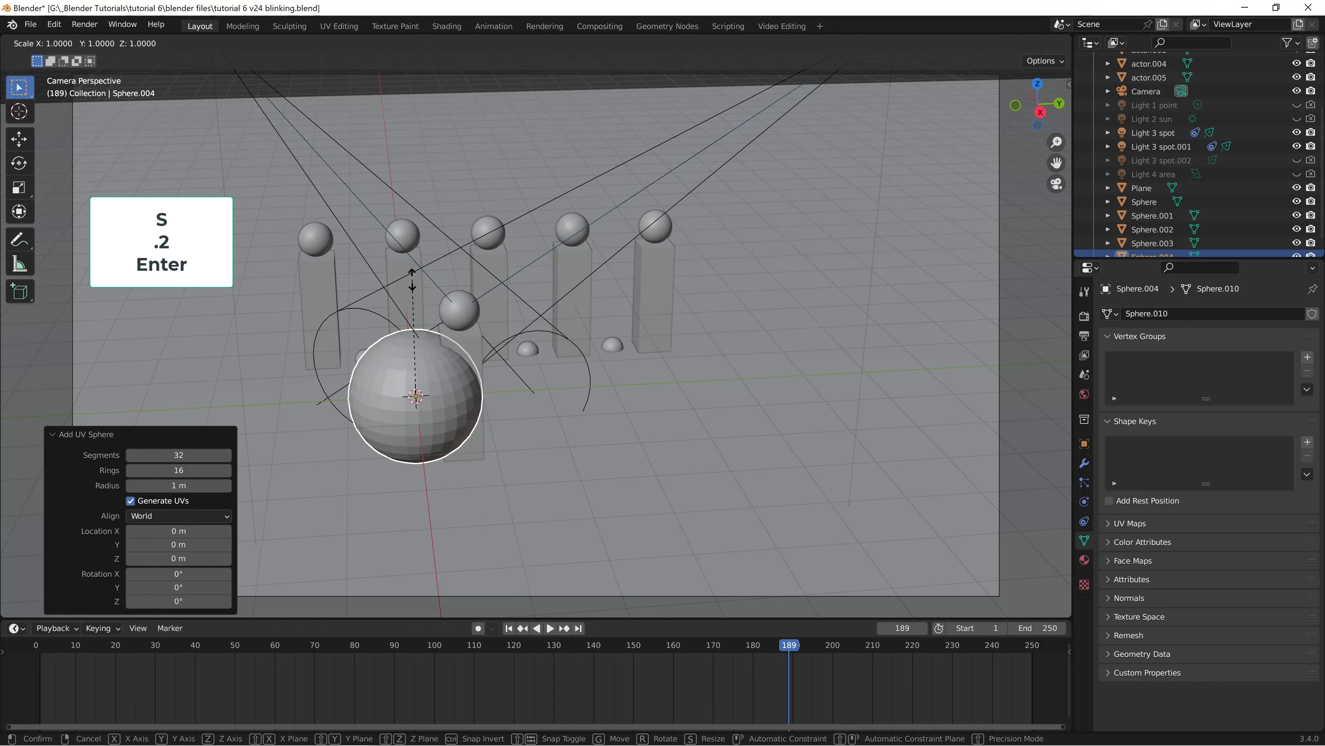
text(.2)
key(Return)
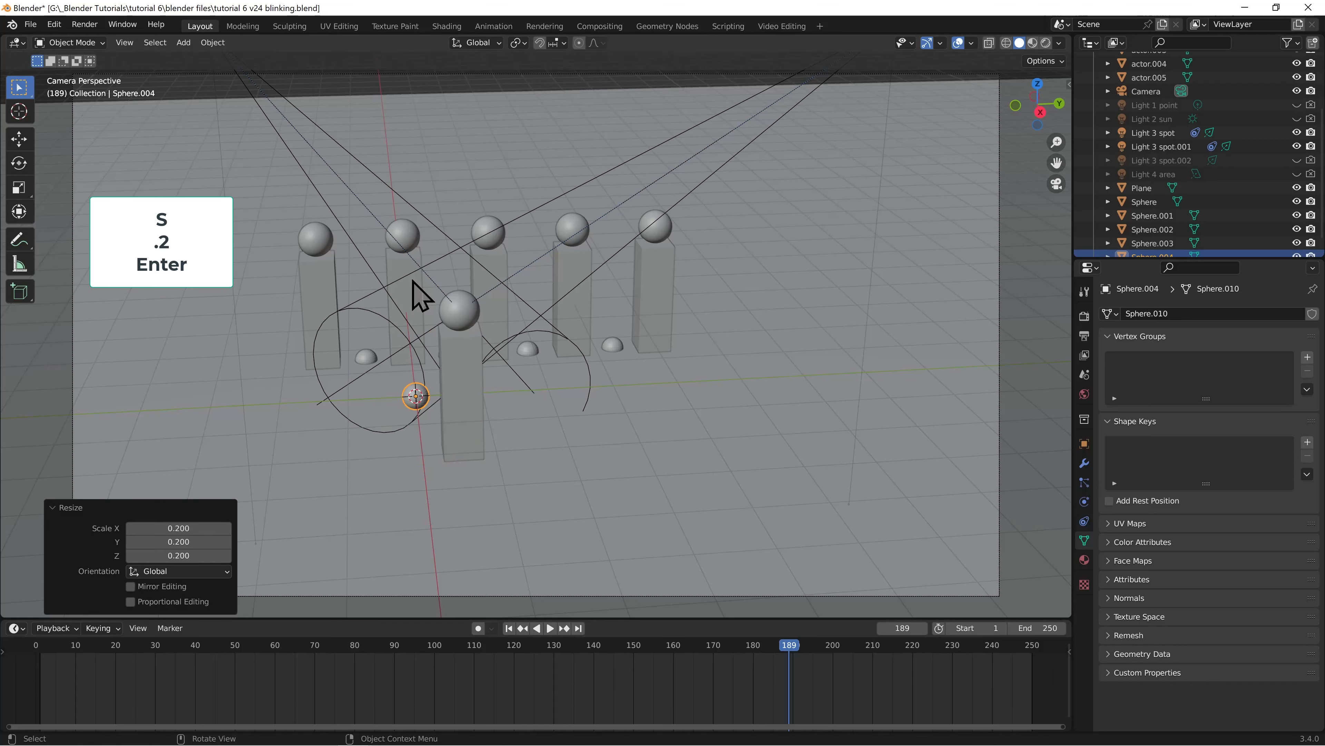
Set the new small sphere's Z location to -1 m
click(1084, 444)
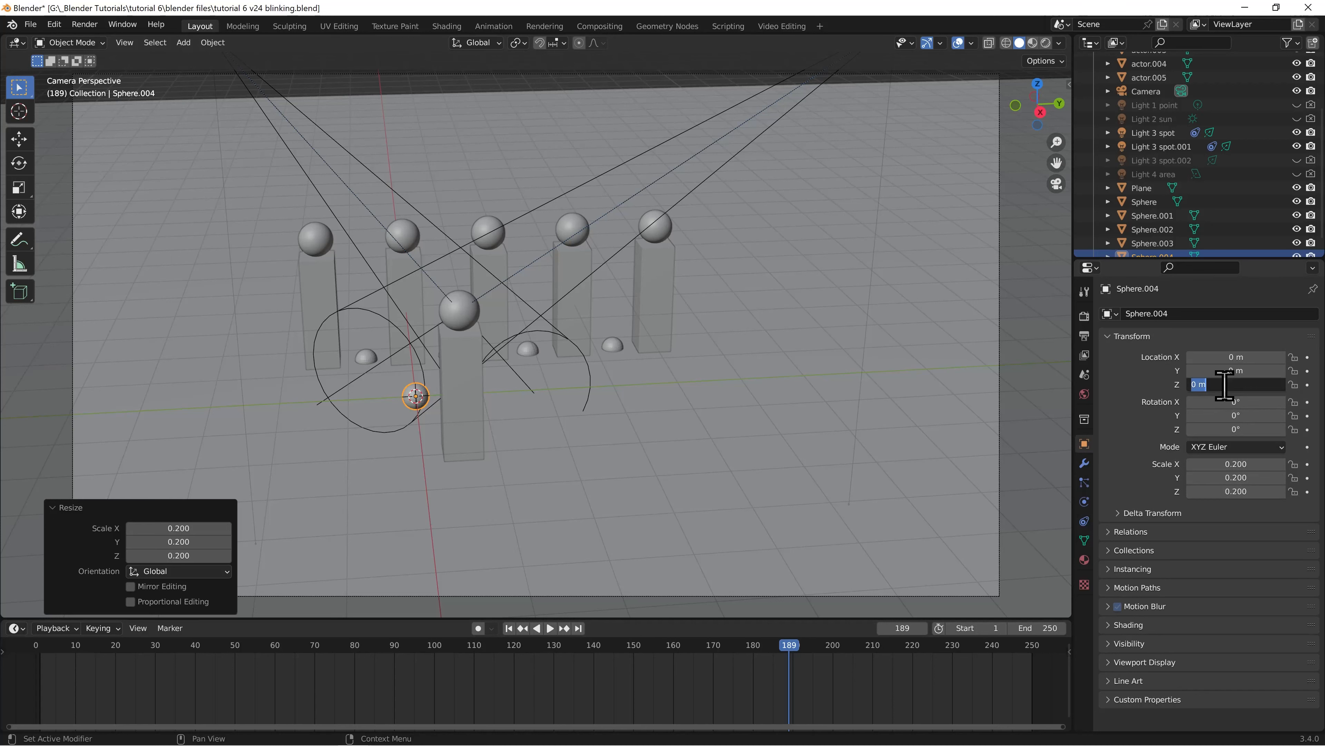
text(-1)
key(Return)
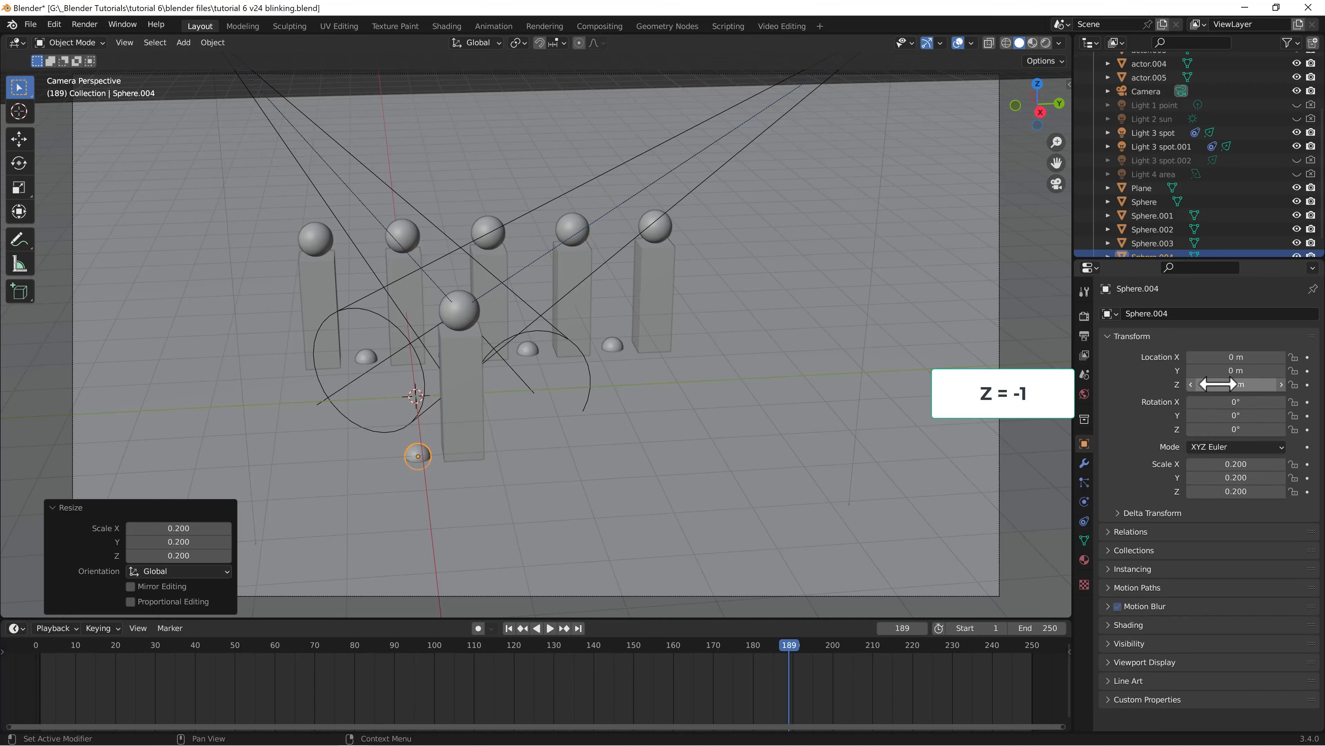
From the top view, move the small sphere about -4.08 m in X and -2.65 m in Y, past the end of the actor row
key(KP_7)
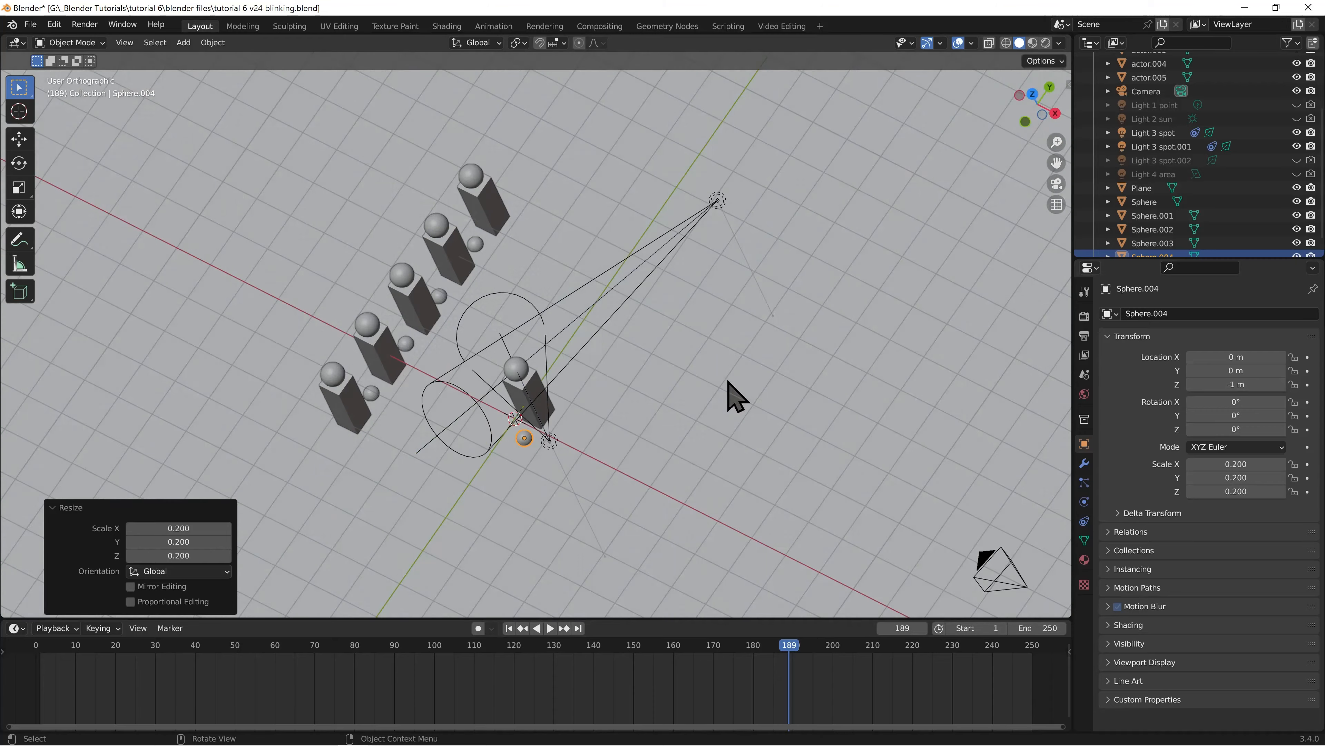
click(205, 513)
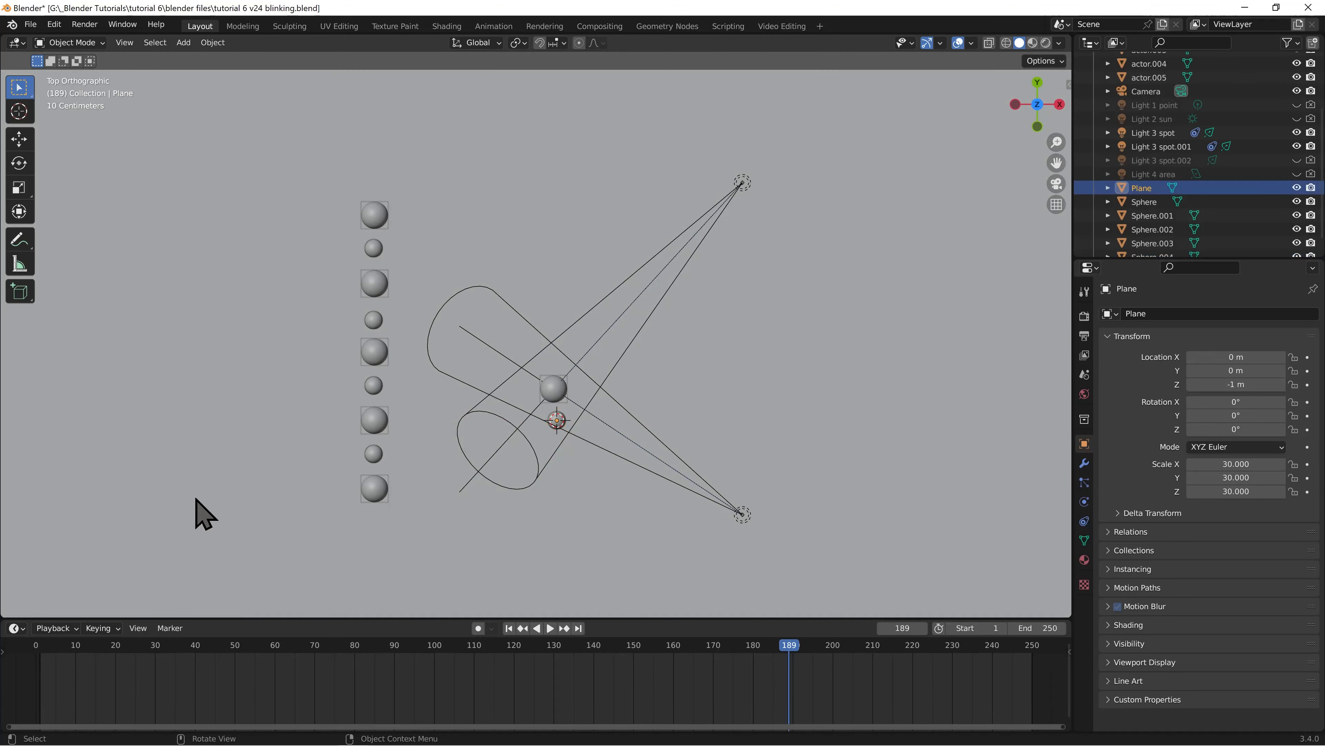
click(556, 422)
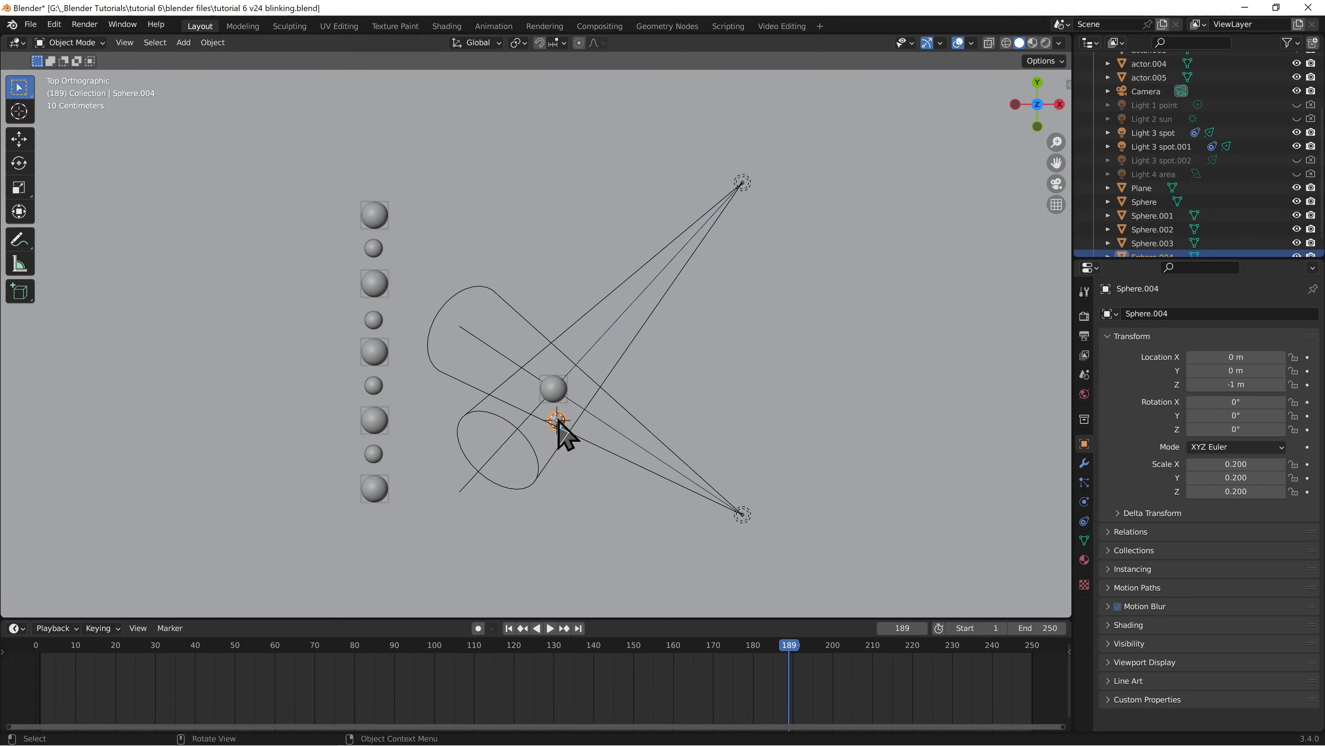
key(g)
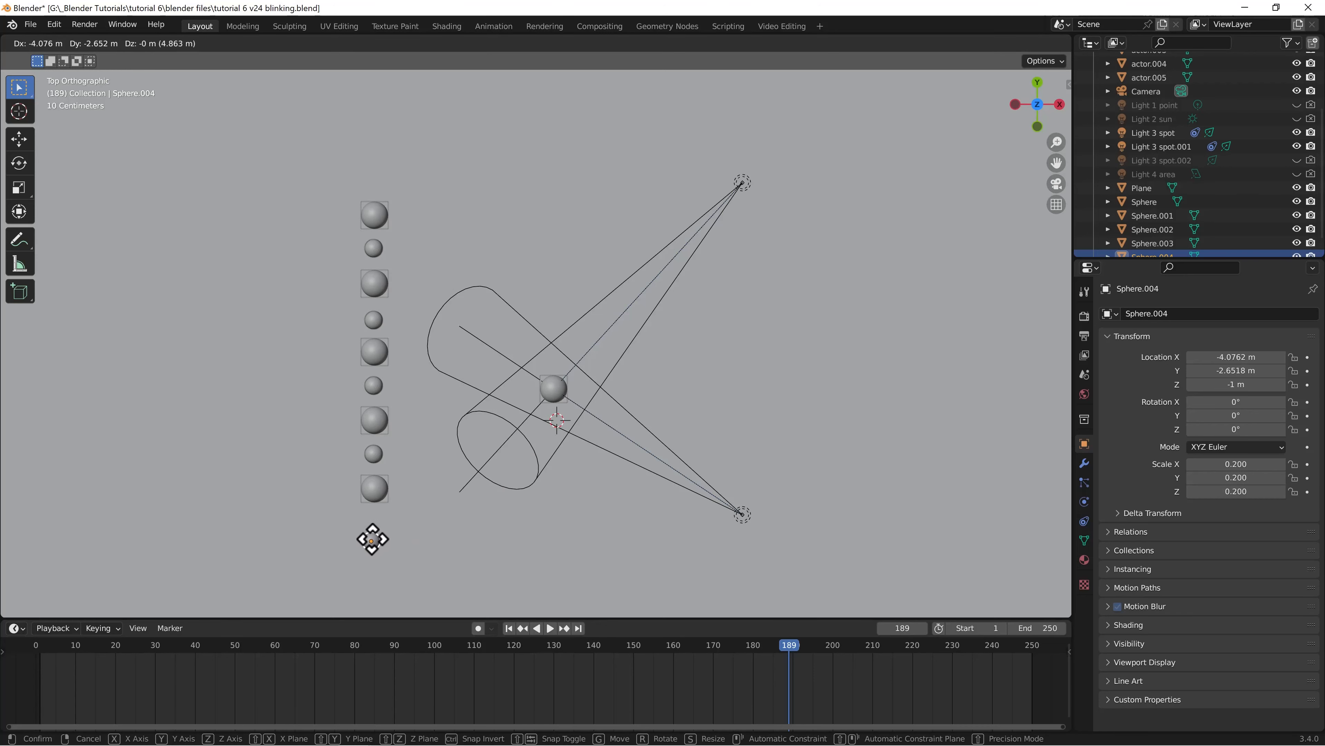
click(372, 539)
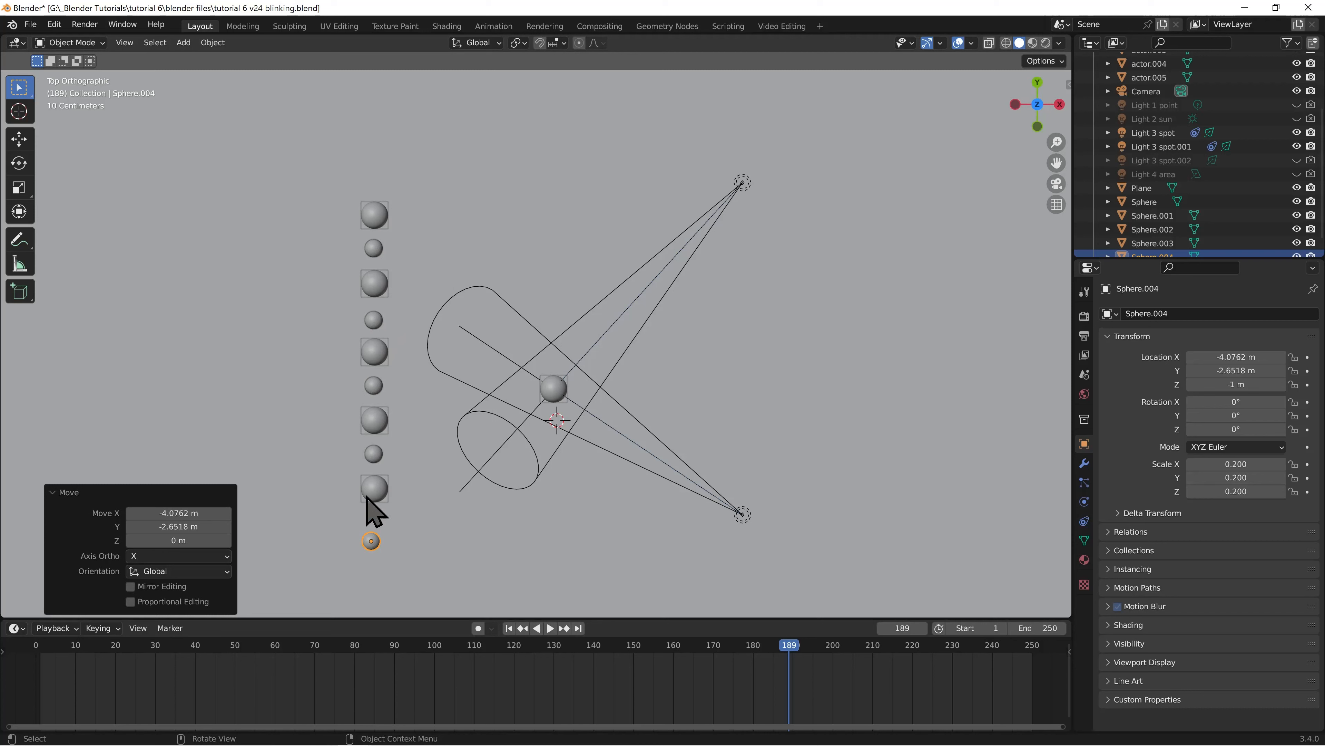
click(77, 487)
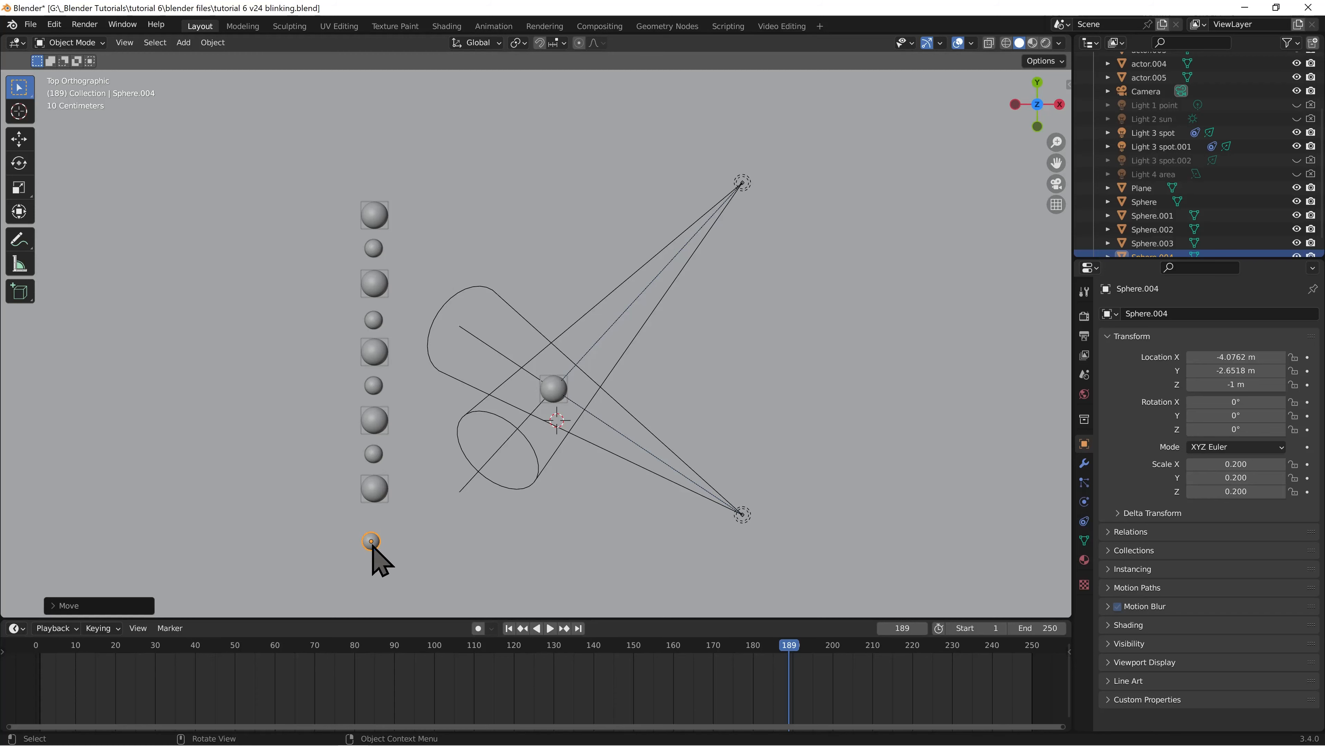
Create a new material on the small sphere and name it blinking
click(1085, 559)
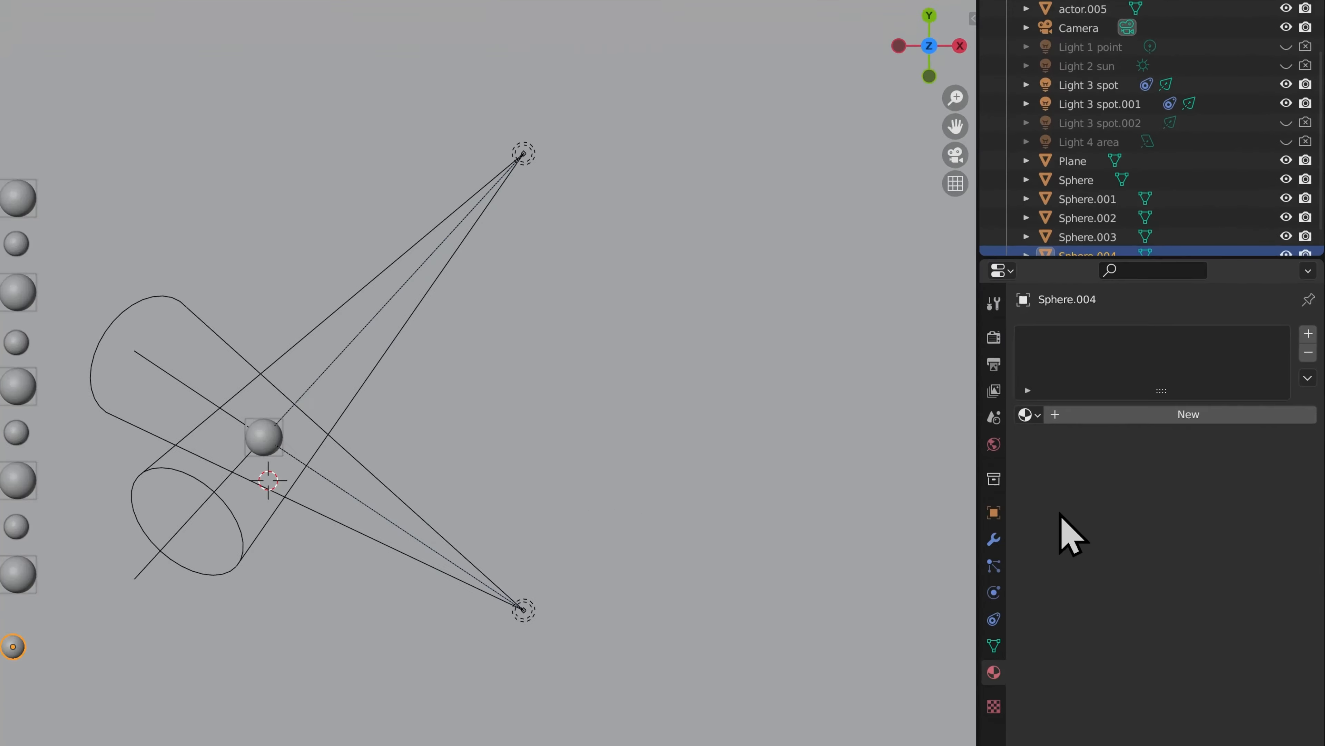
click(1175, 372)
double_click(1178, 372)
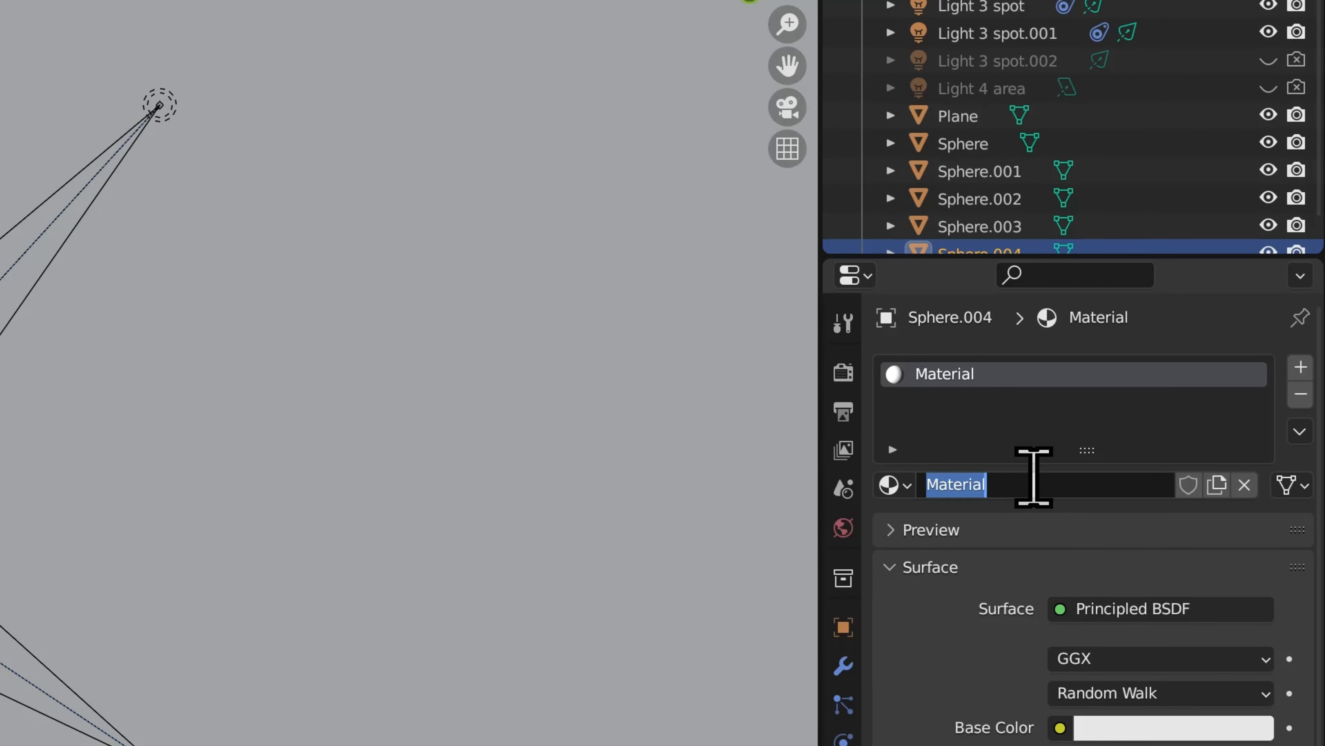
text(blinking)
key(Return)
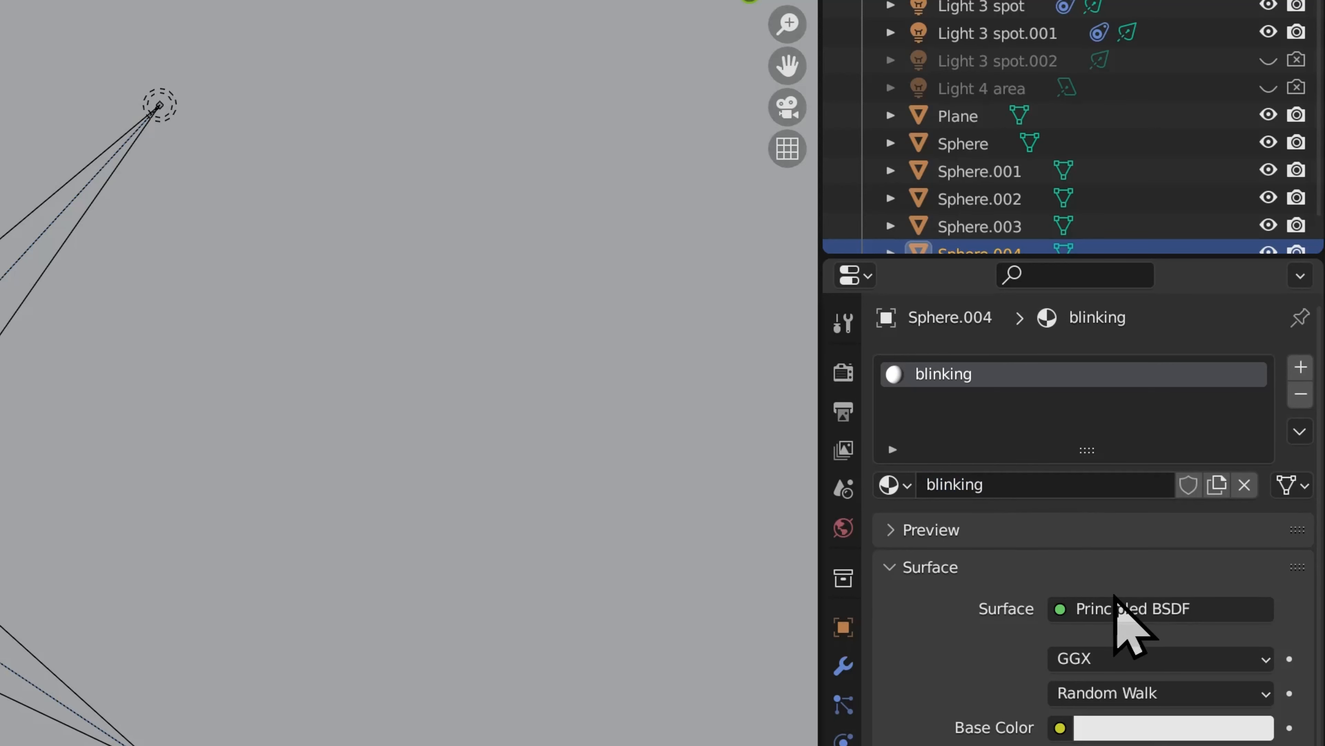
Change the blinking material's surface to Emission with a dark red color and a strength of 50
click(1116, 609)
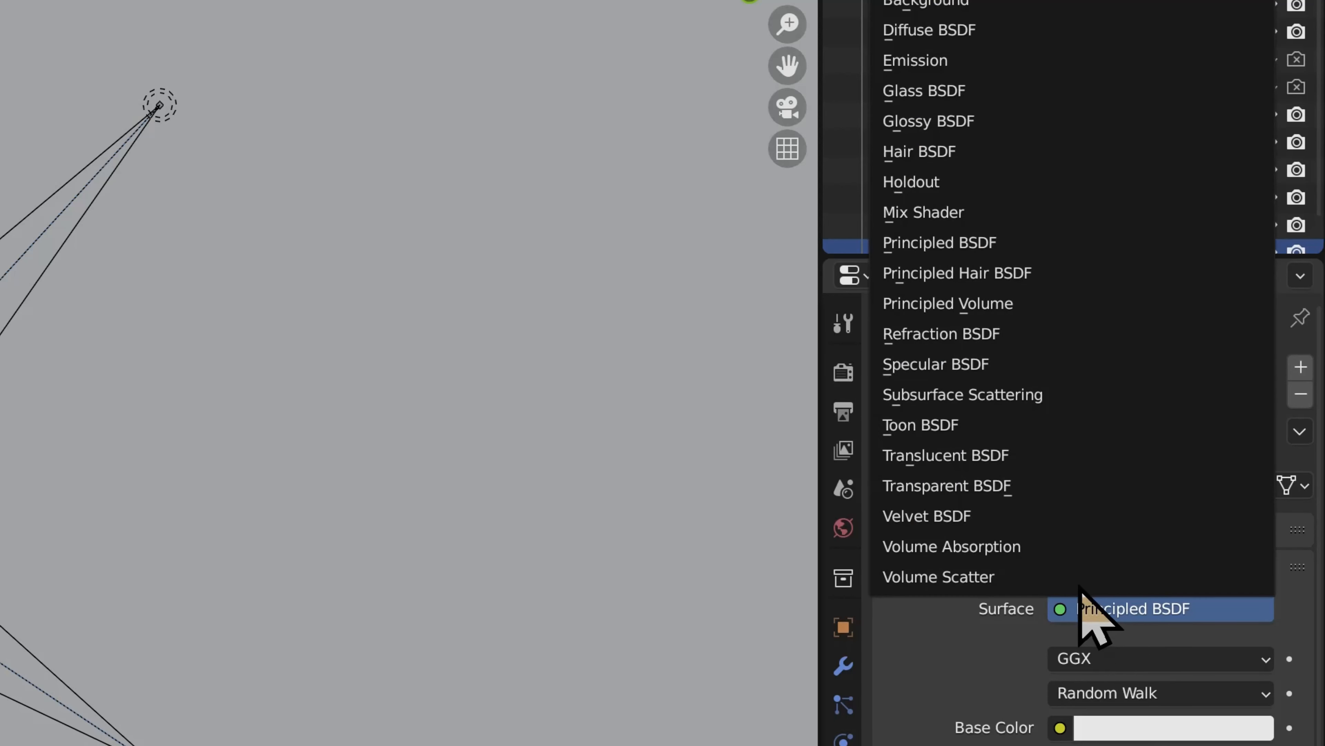
click(942, 68)
click(1129, 660)
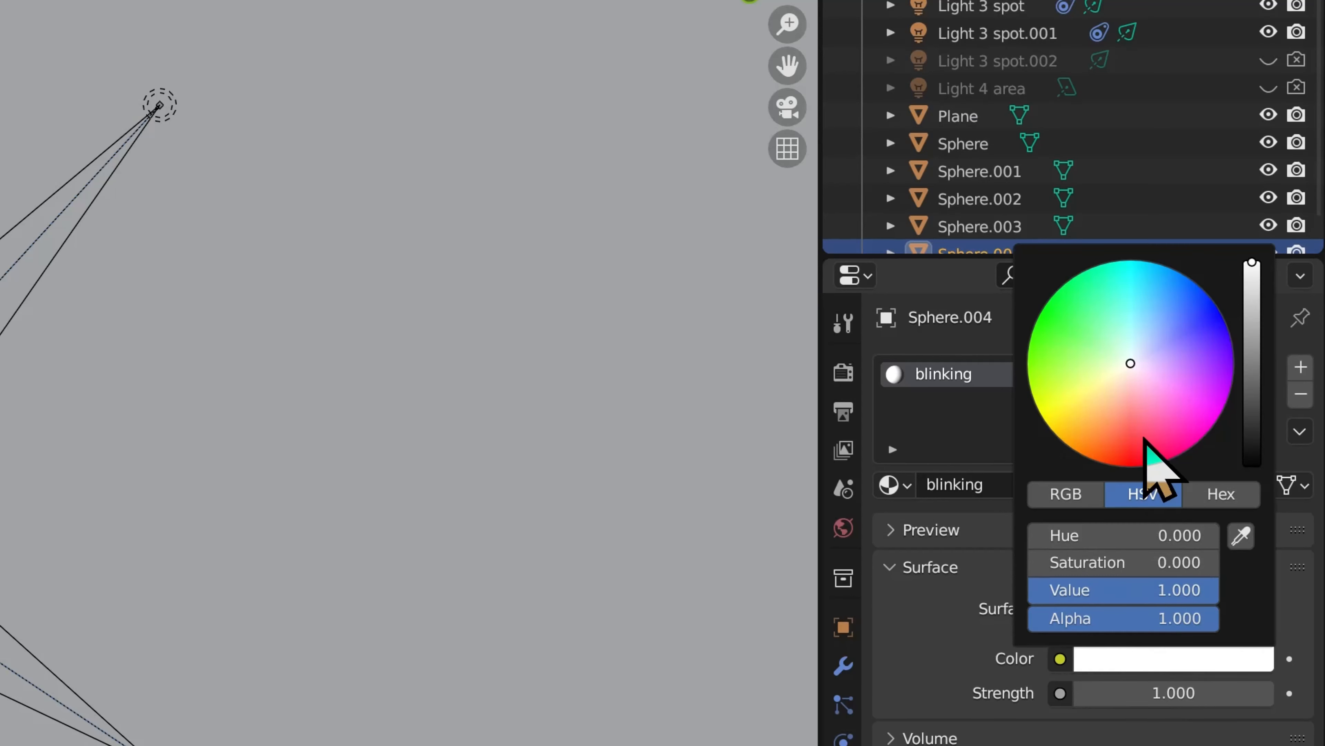
click(1154, 460)
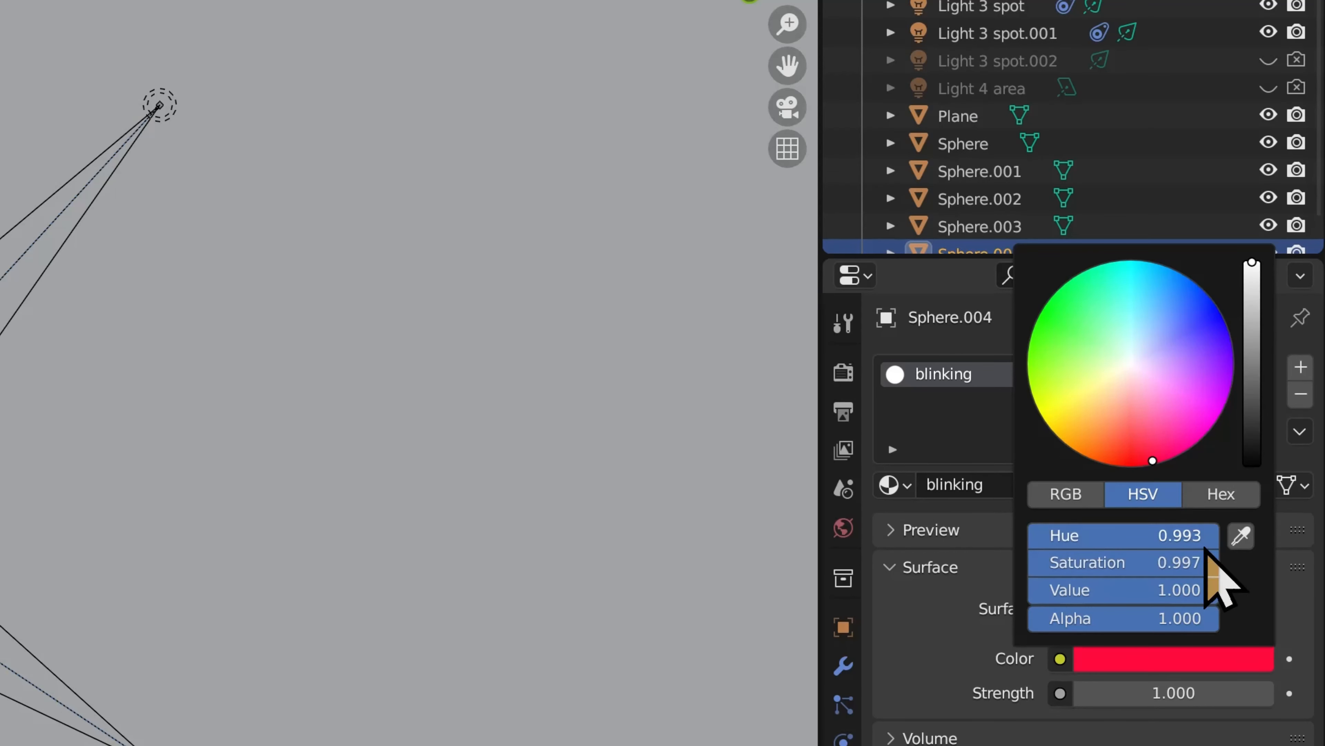
drag(1252, 263, 1252, 355)
click(1174, 443)
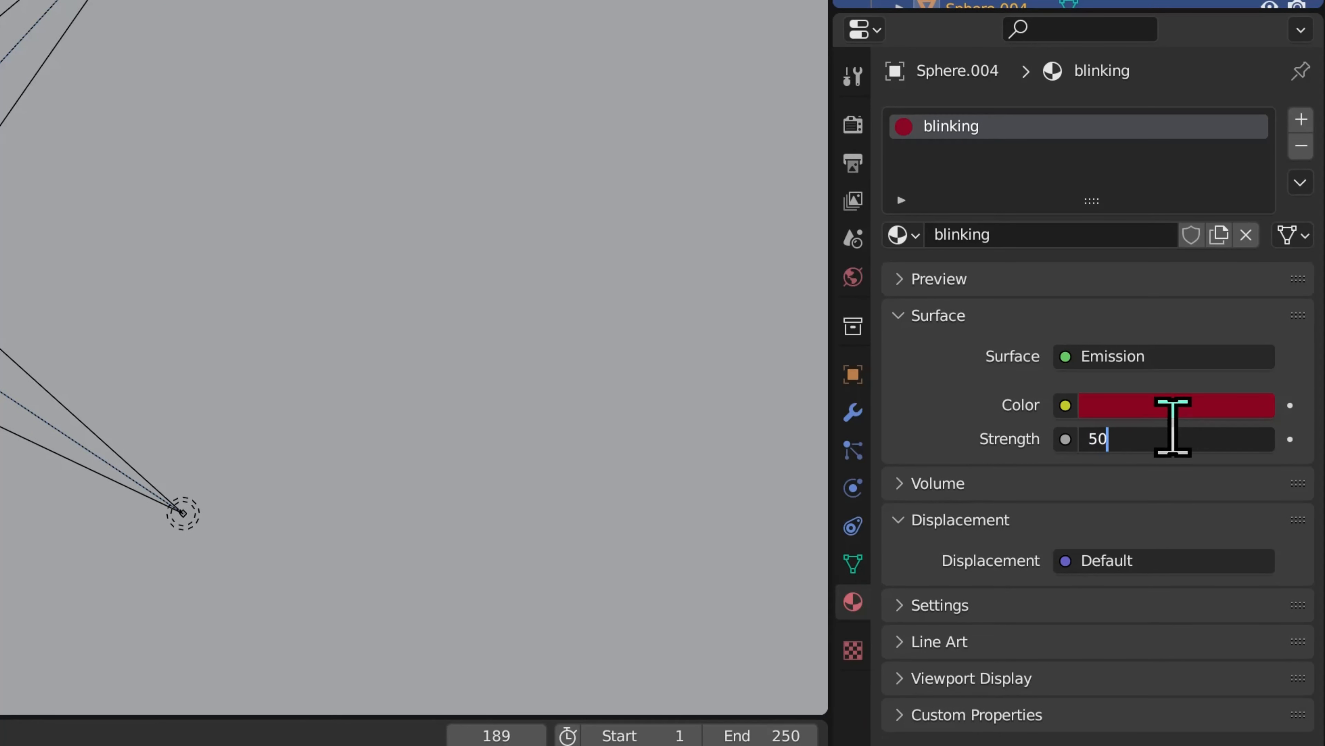
key(Return)
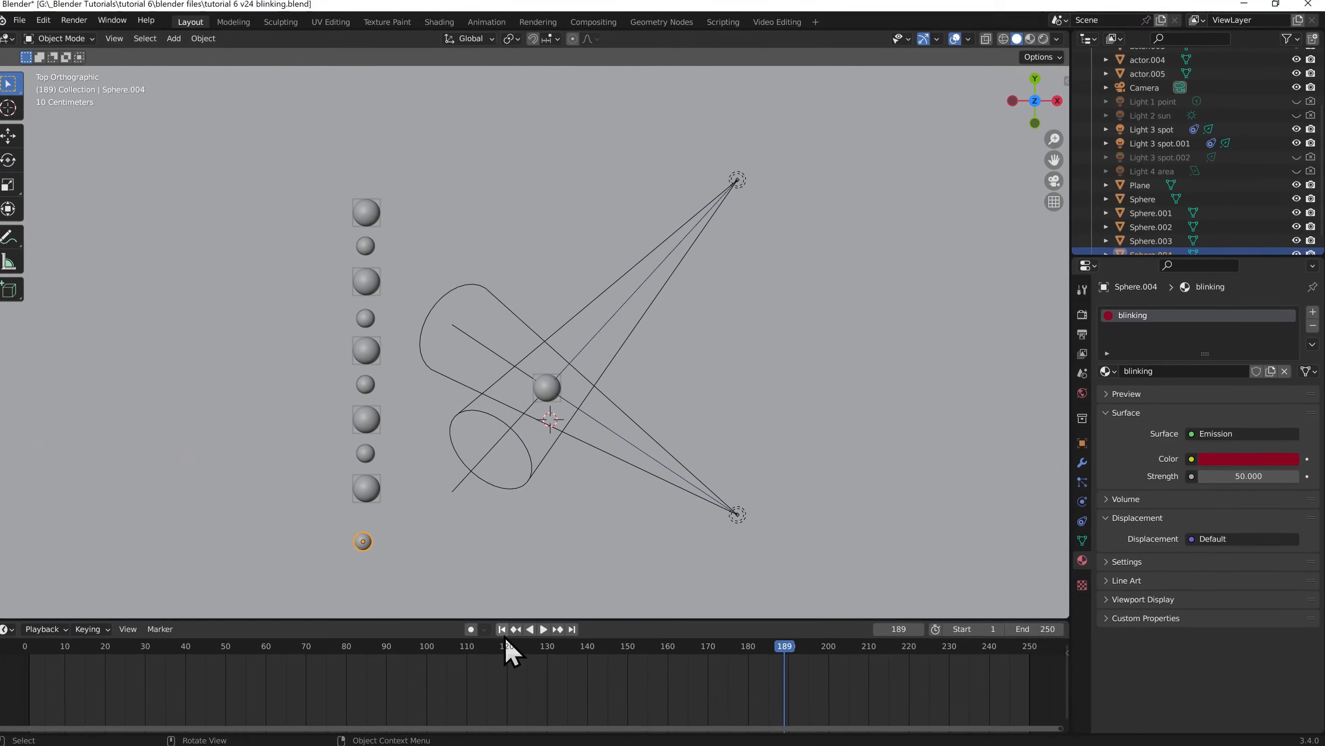
Return to frame 1 and display the scene through the camera in rendered shading
click(509, 629)
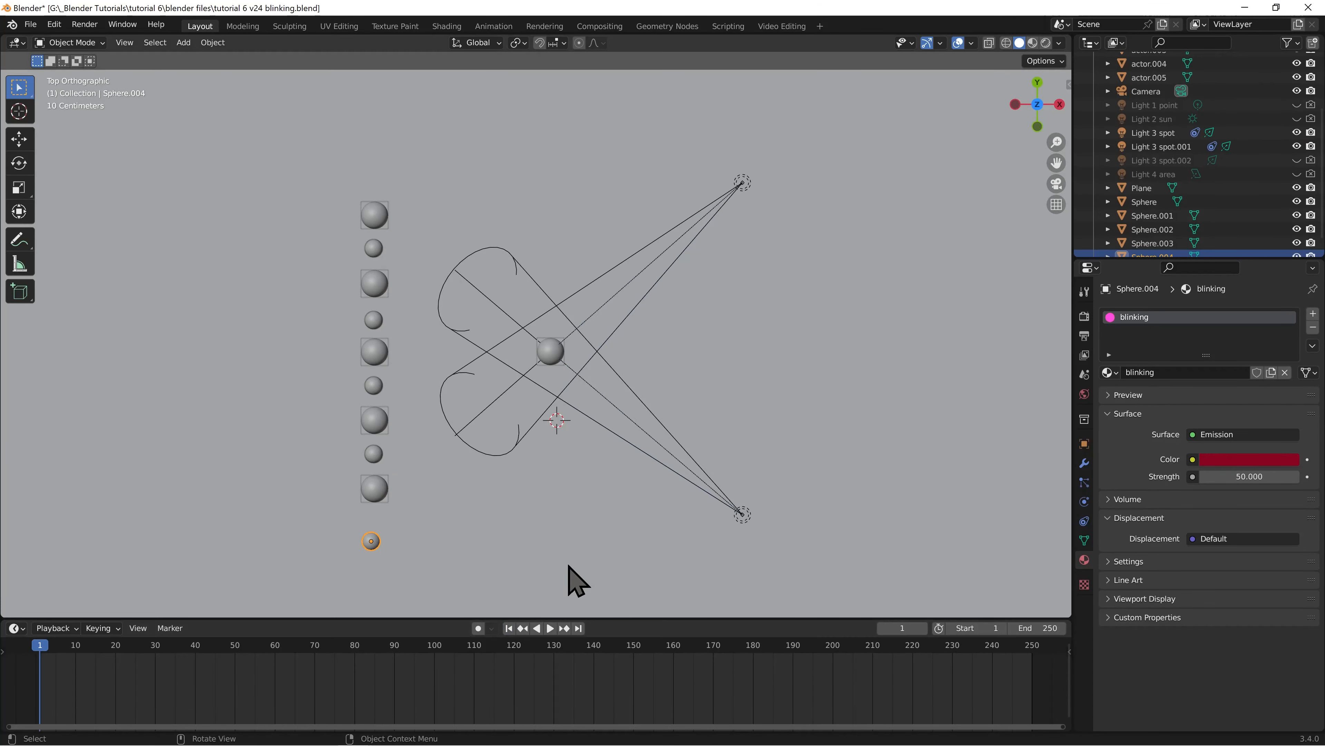
key(KP_0)
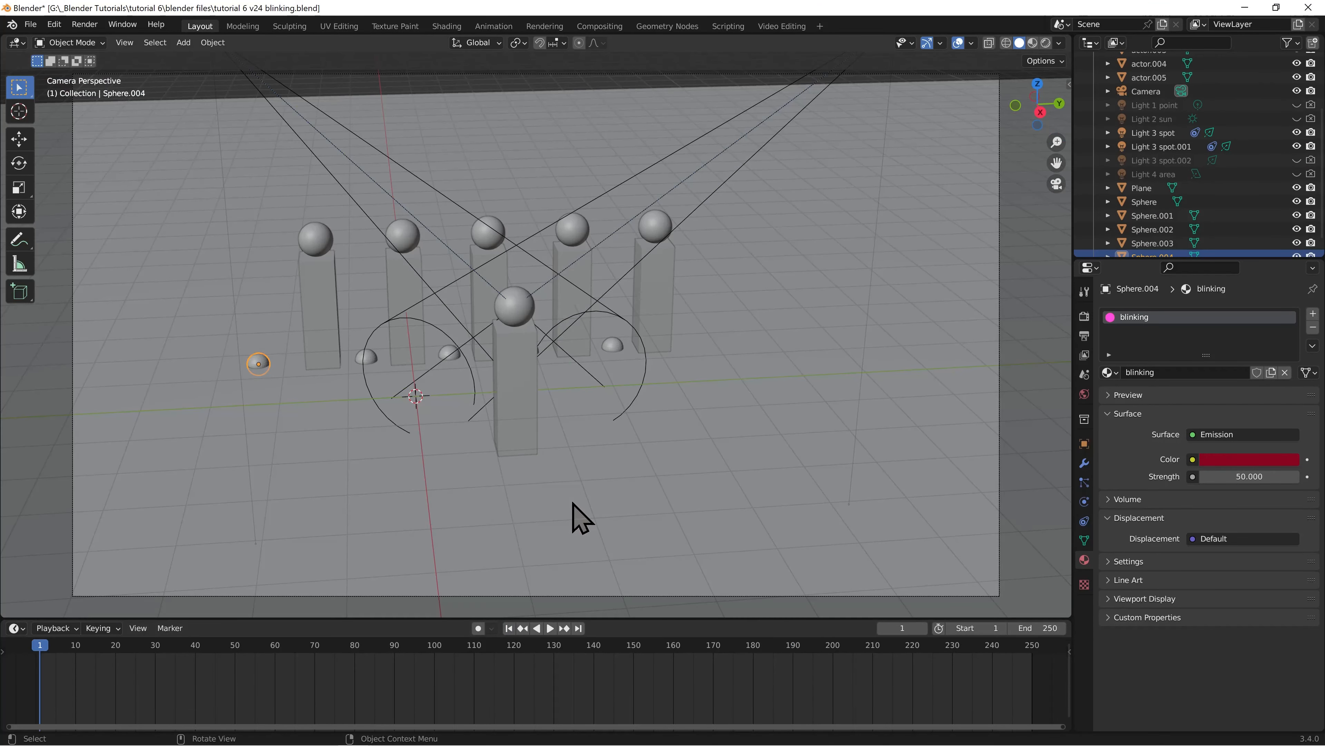
click(1046, 43)
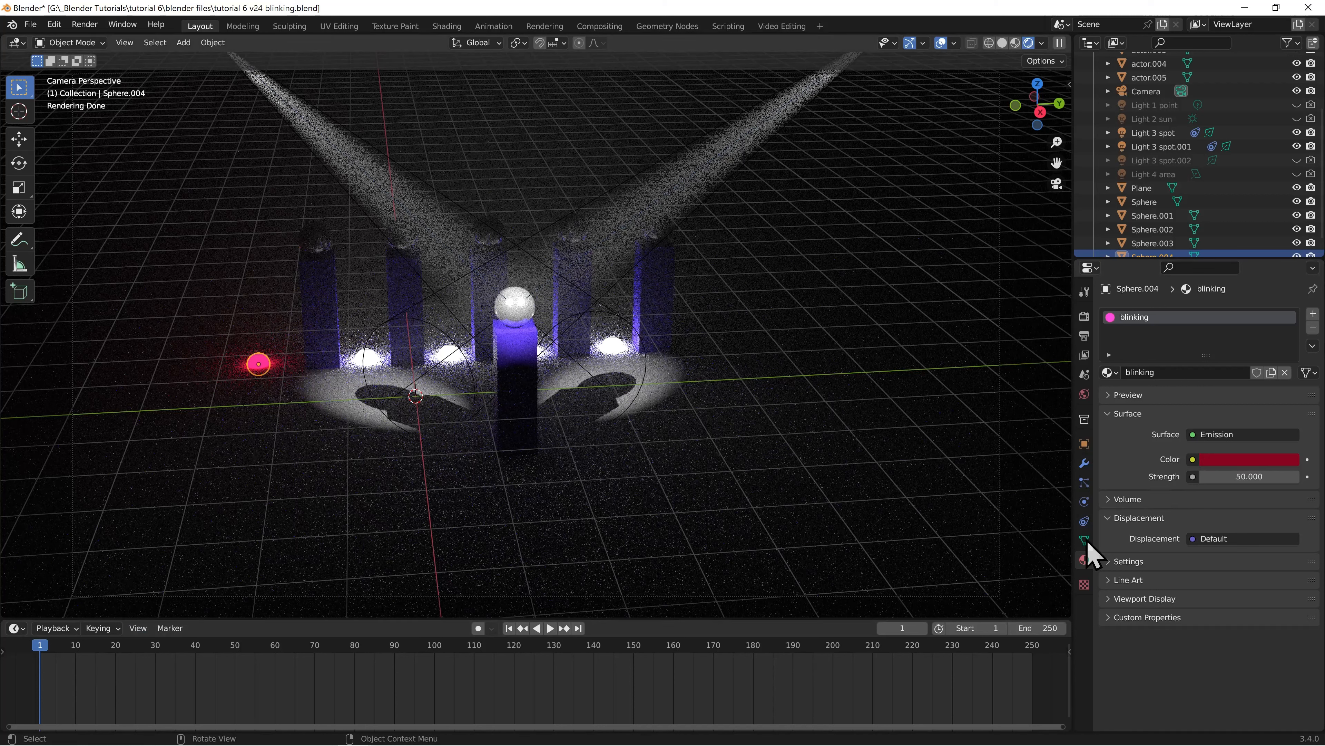
Keyframe the blinking material's emission strength of 50 at frames 1 and 30
click(1307, 478)
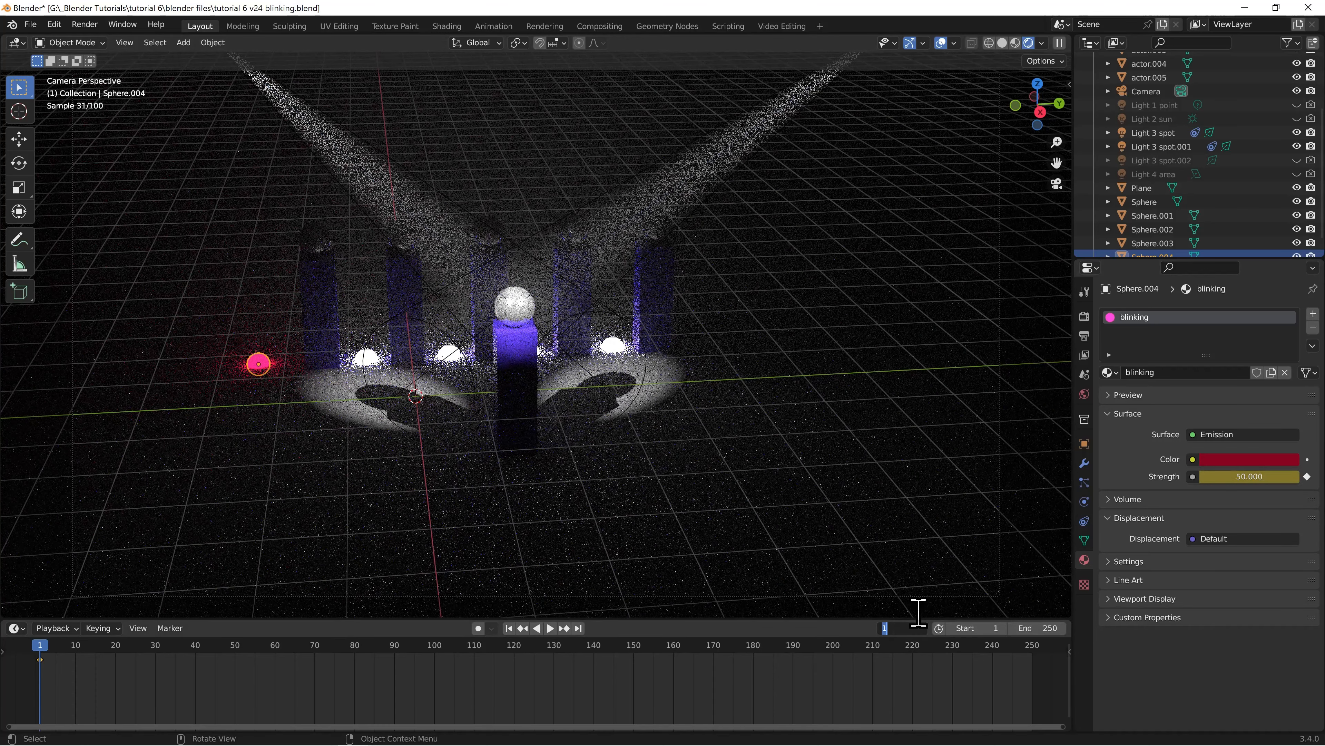
key(Return)
click(1307, 476)
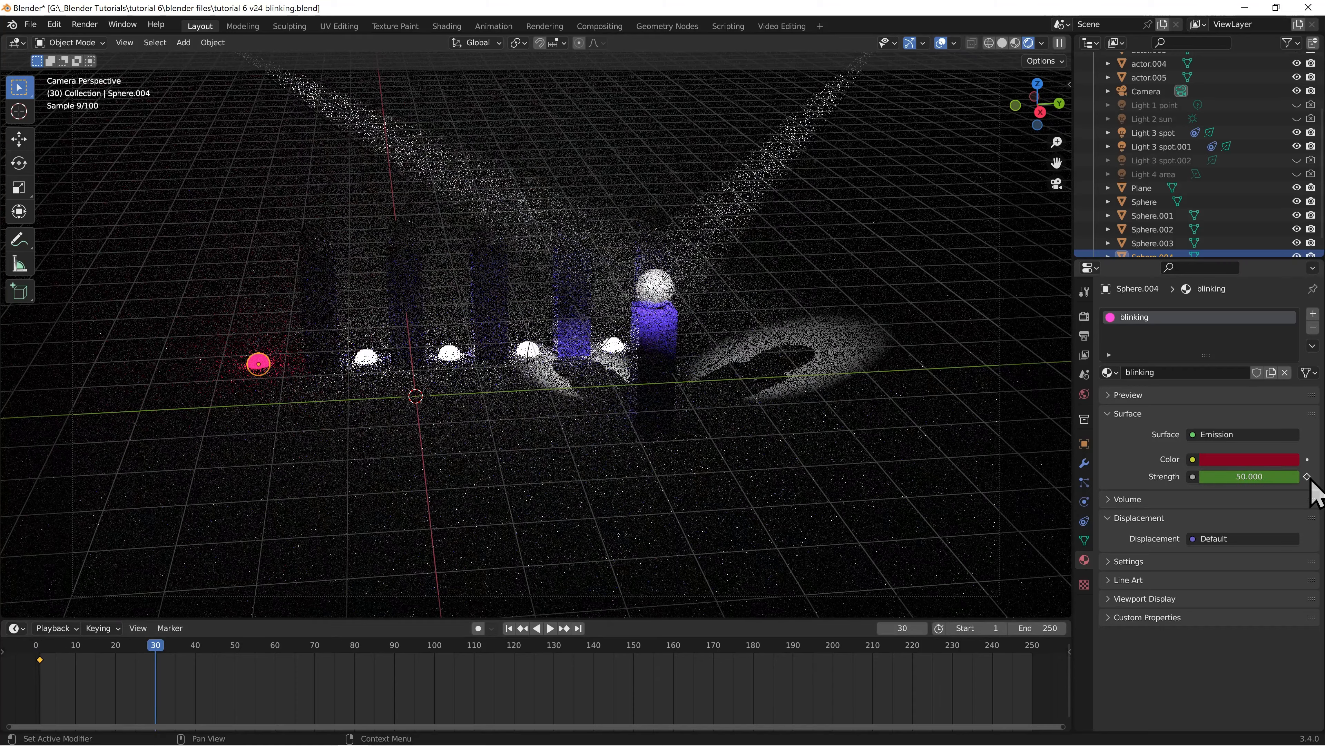
Keyframe the blinking material's emission strength at 0 on frames 31 and 45
click(922, 629)
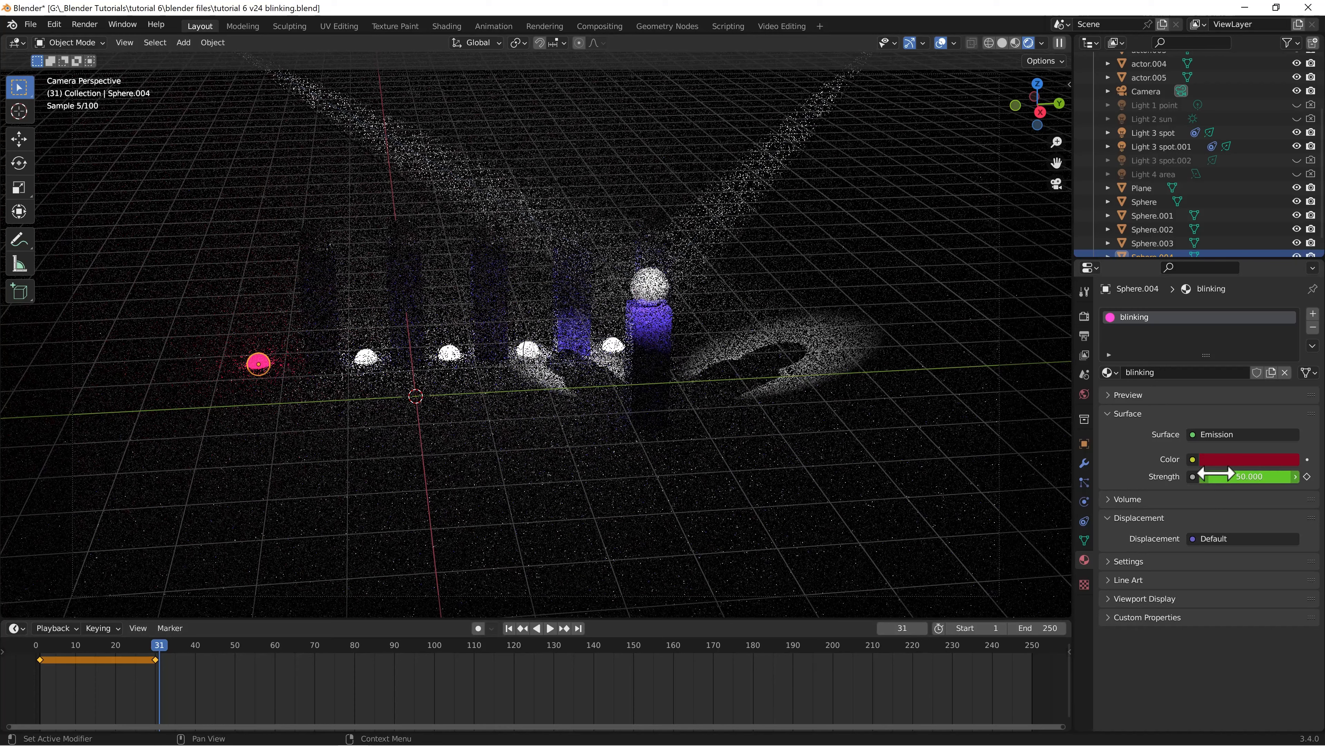
click(1246, 476)
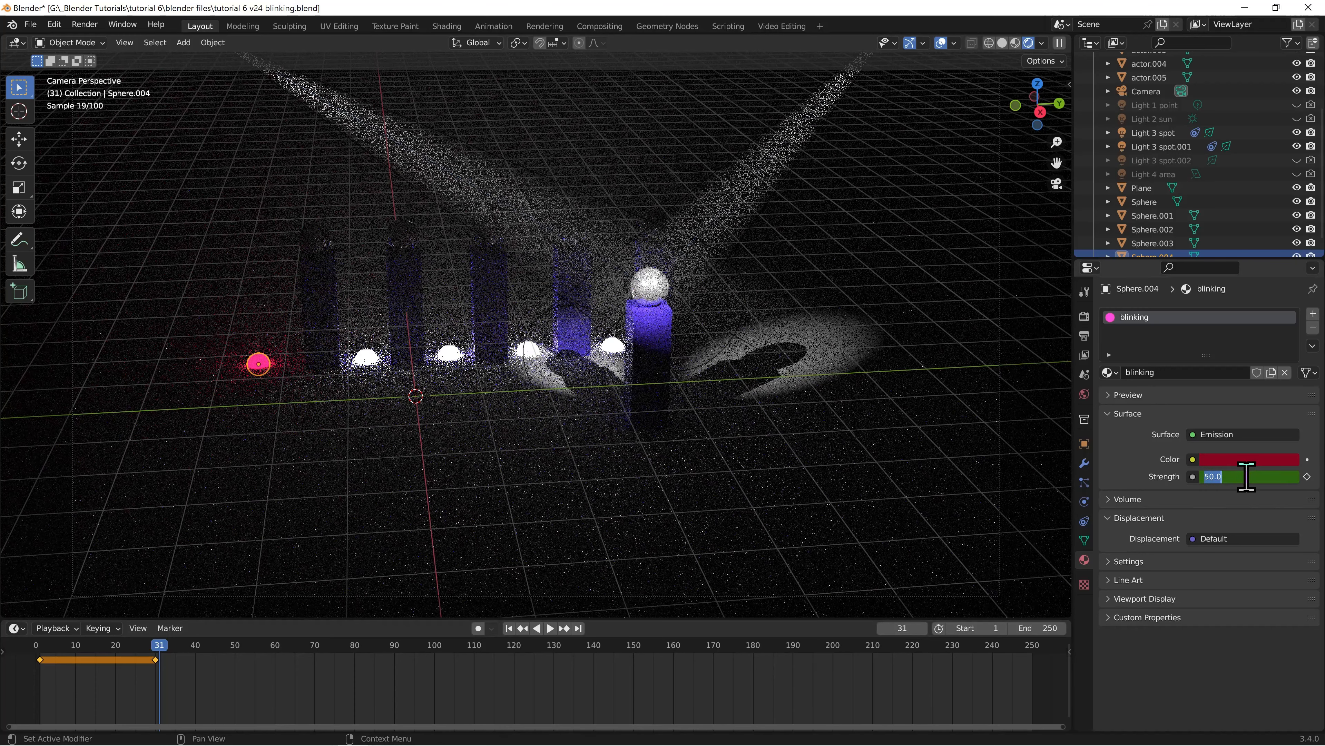
click(1307, 476)
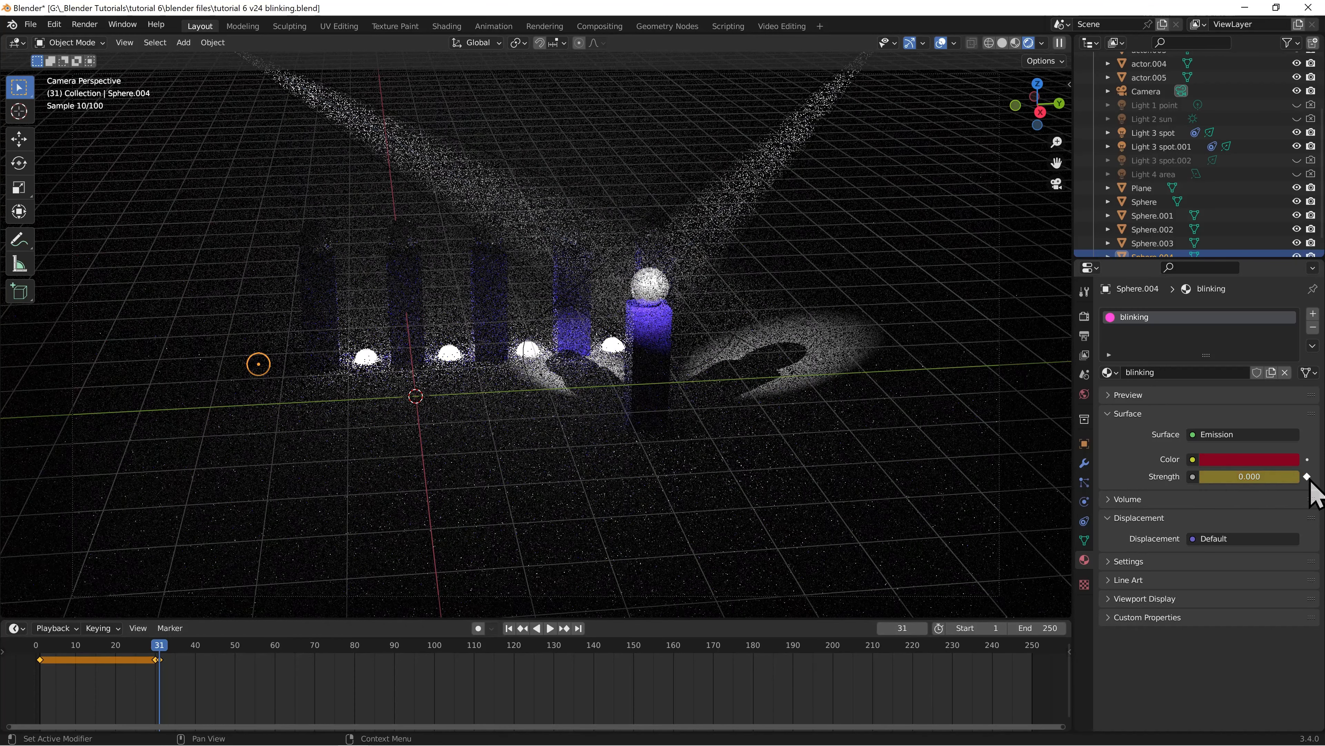
click(902, 628)
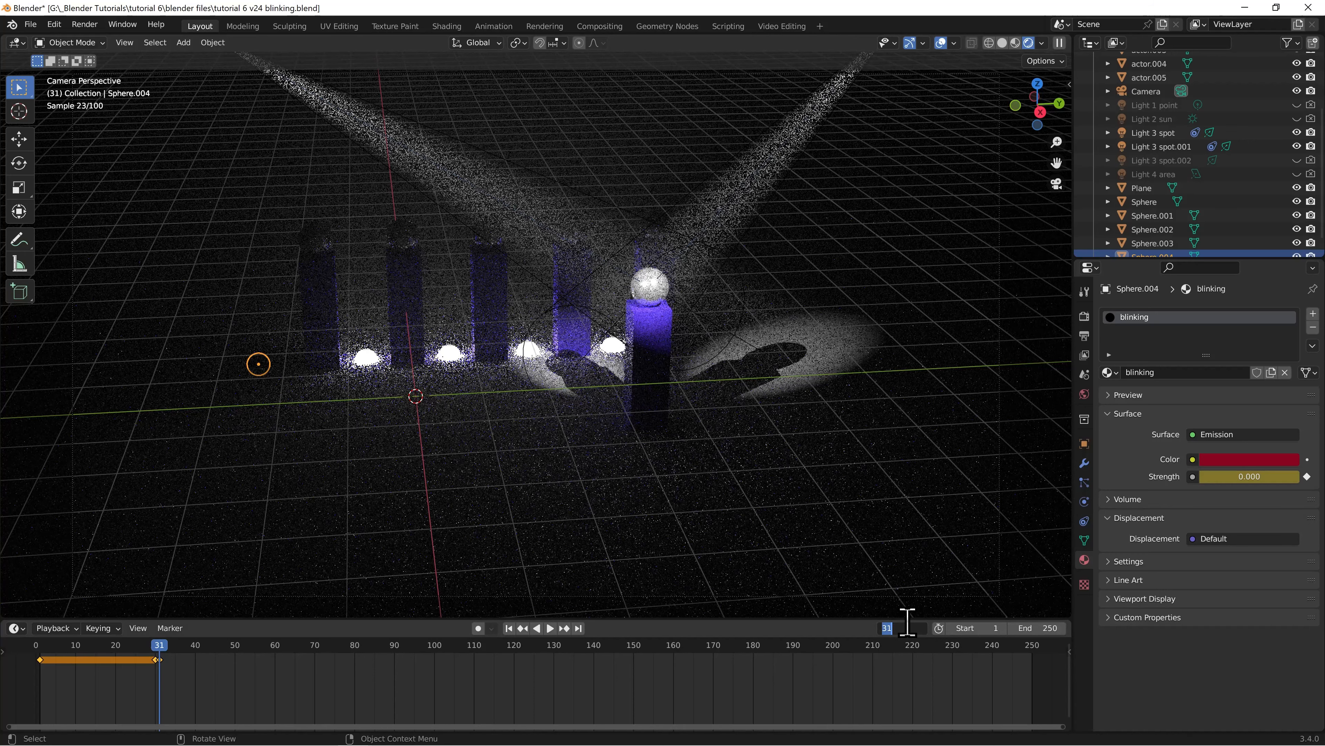
text(45)
key(Return)
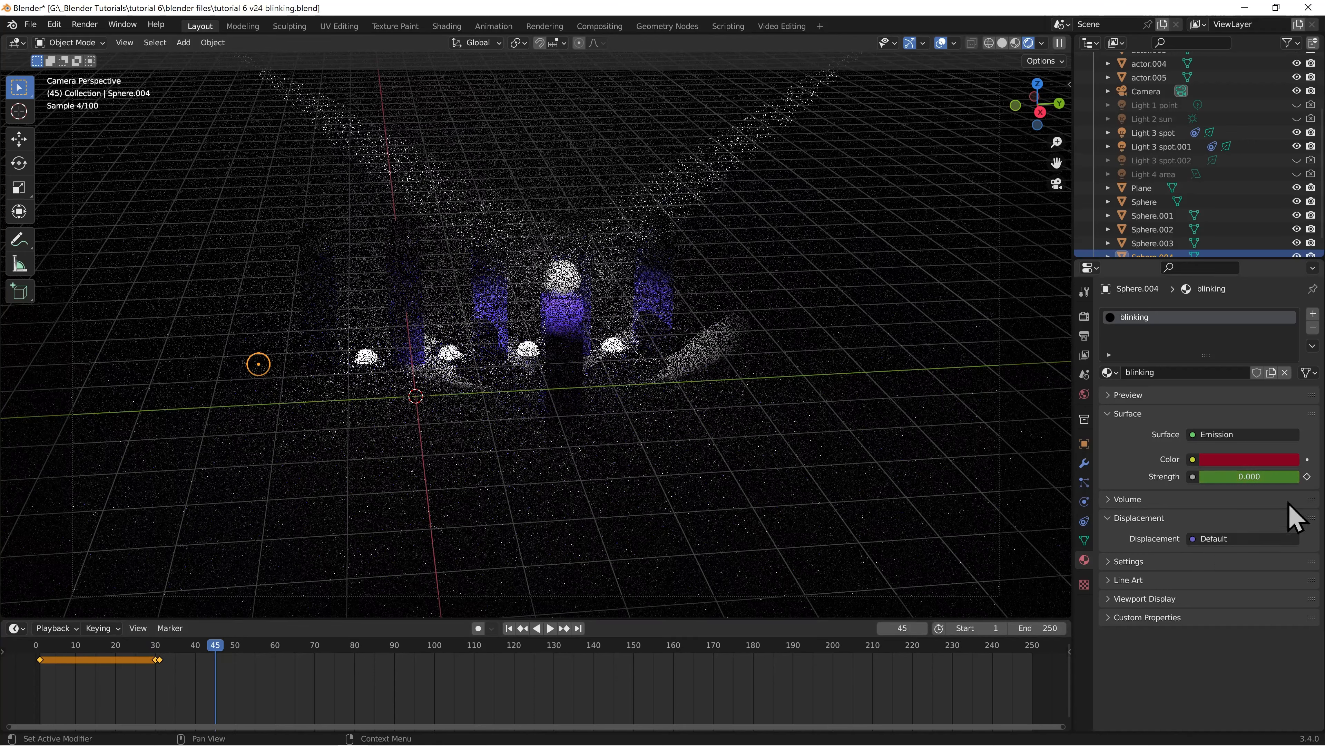
click(1307, 476)
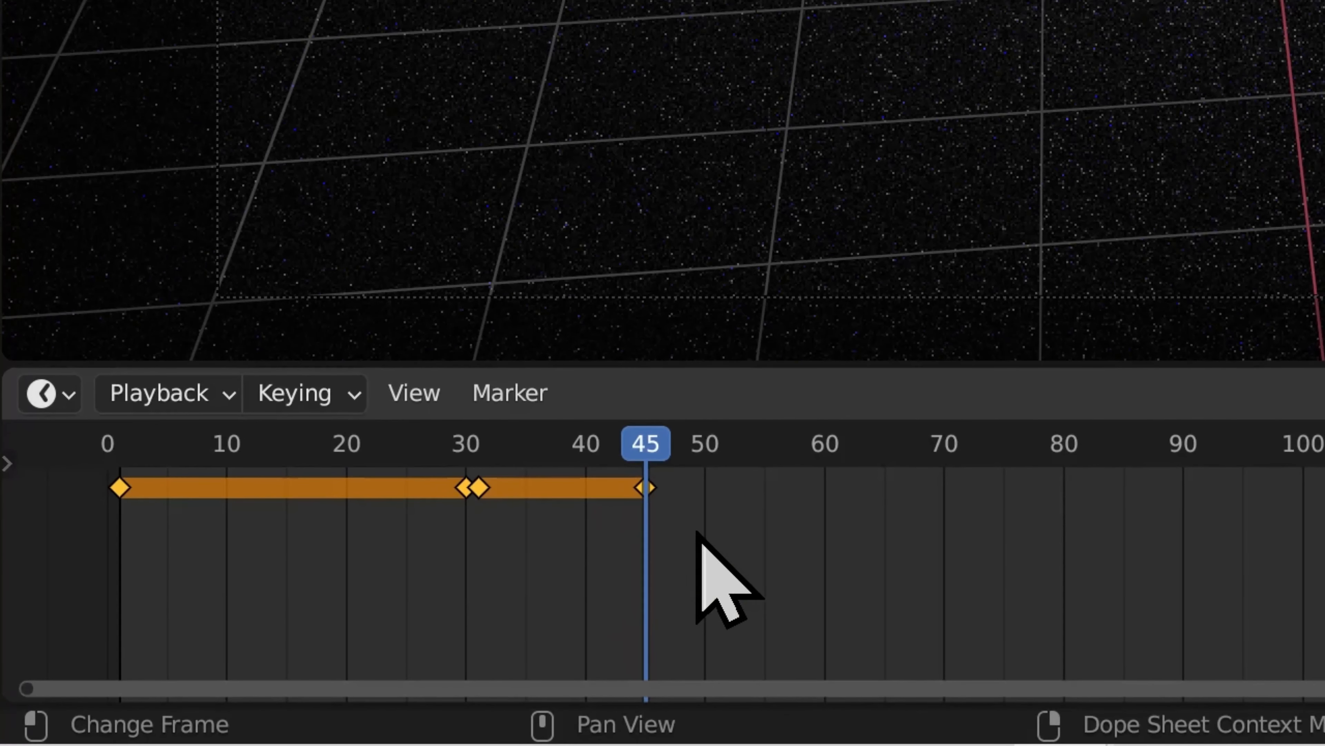
Select all the emission strength keyframes and duplicate them 45 frames further along, starting at frame 46
key(b)
drag(689, 528, 194, 484)
drag(71, 462, 74, 468)
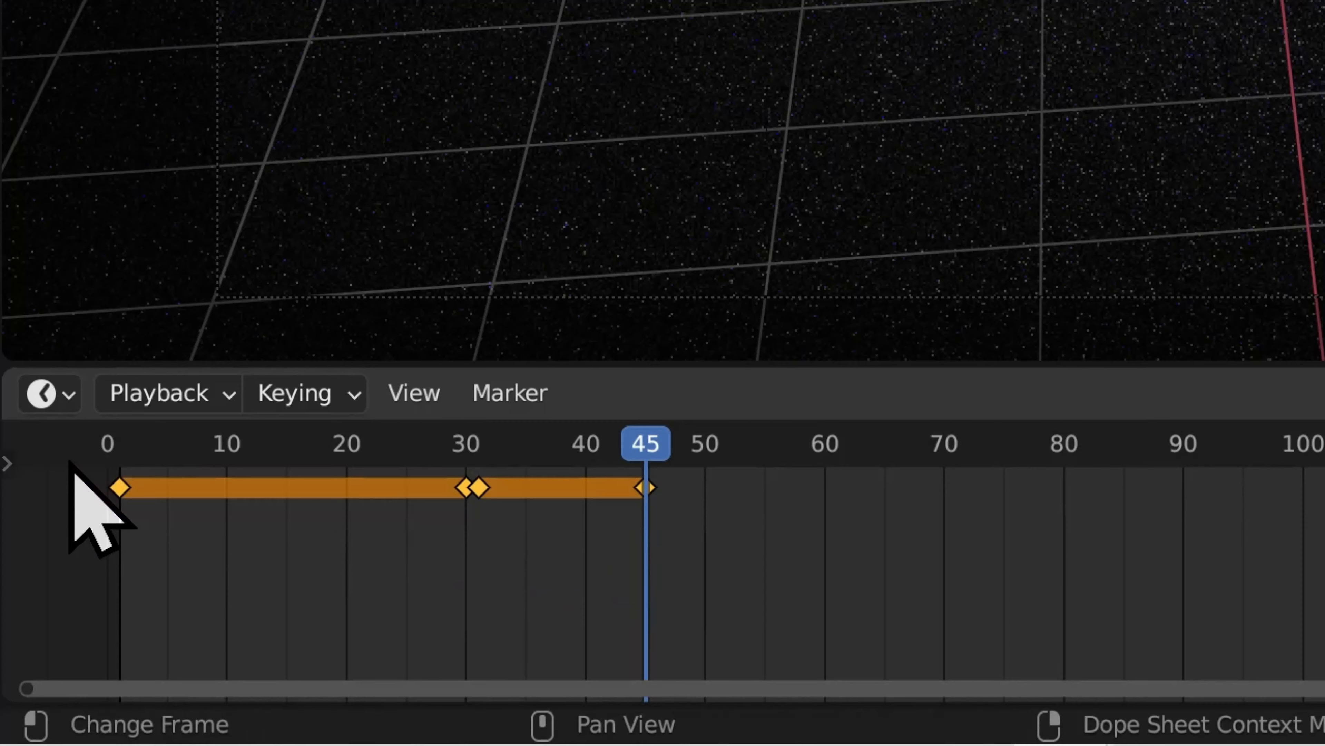
key(shift+d)
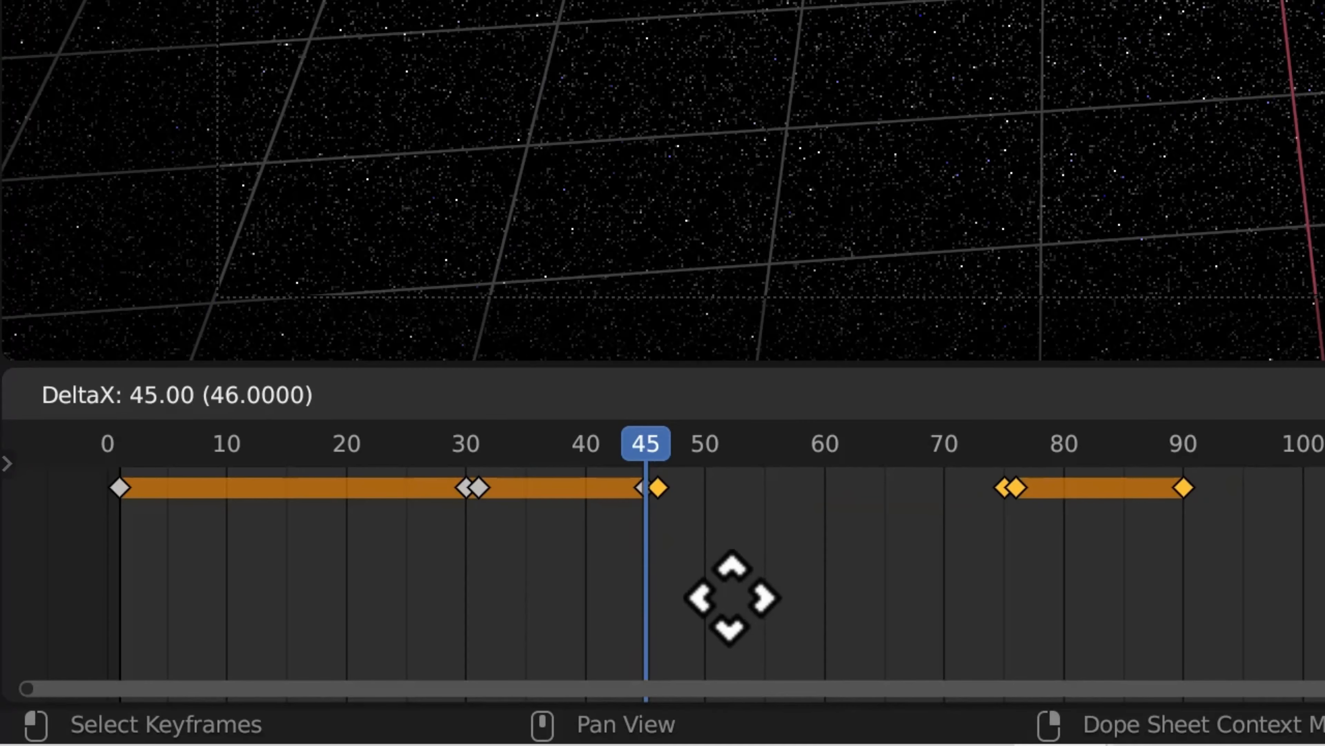
click(731, 595)
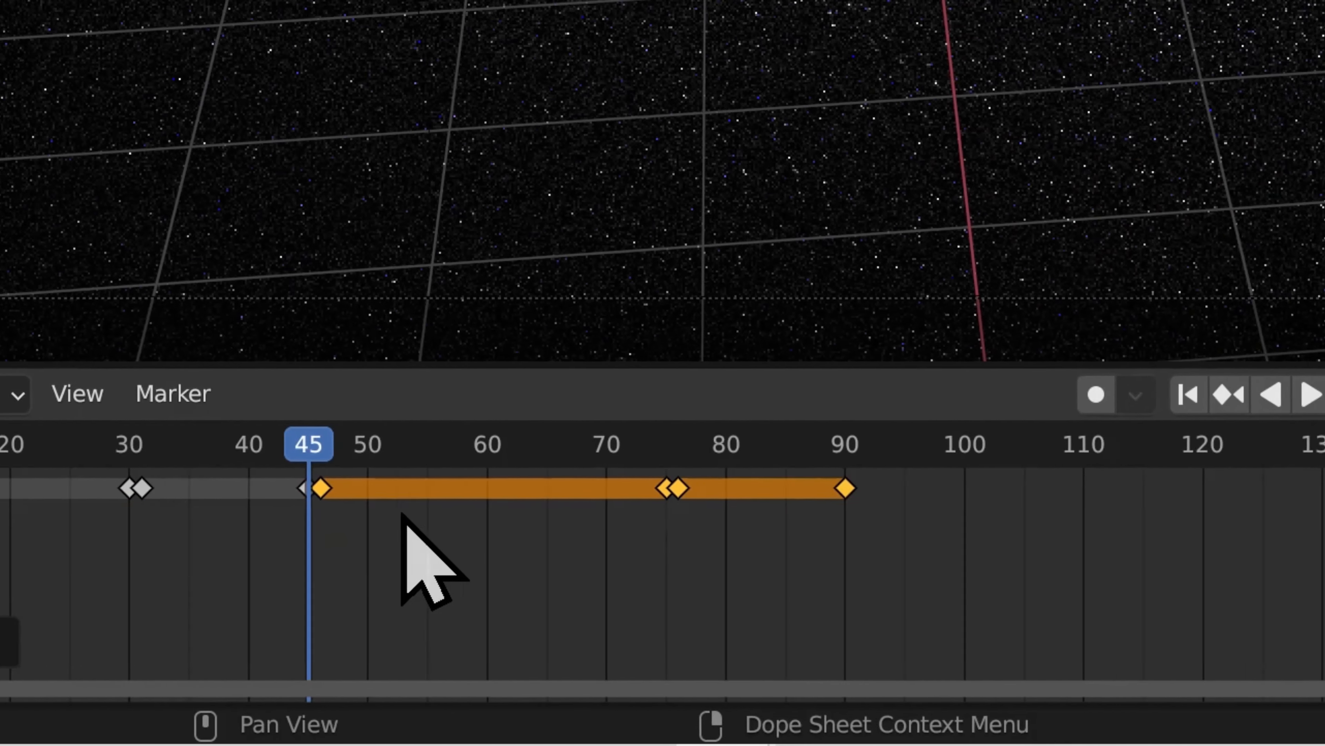
Repeatedly duplicate the selected blink keyframes in 45-frame increments, starting the copies at frames 91, 136, 181 and 226
key(shift+d)
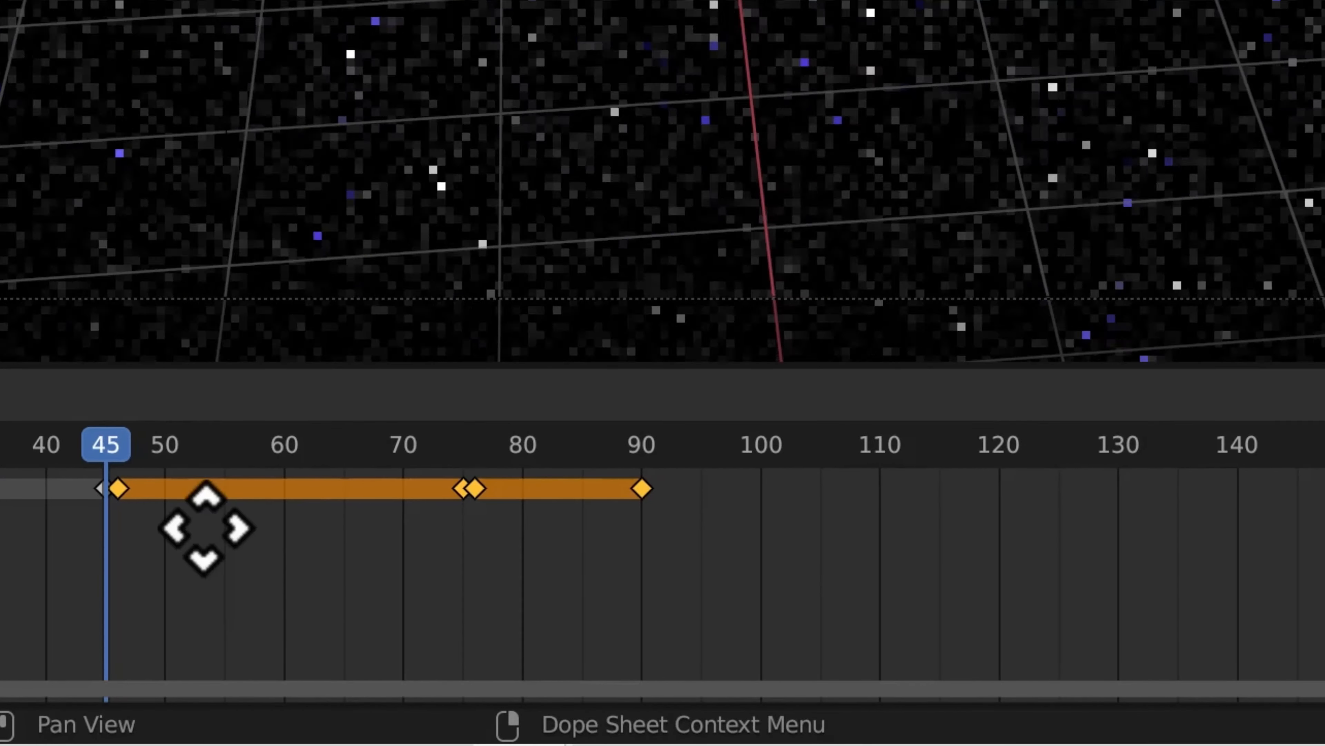
click(746, 577)
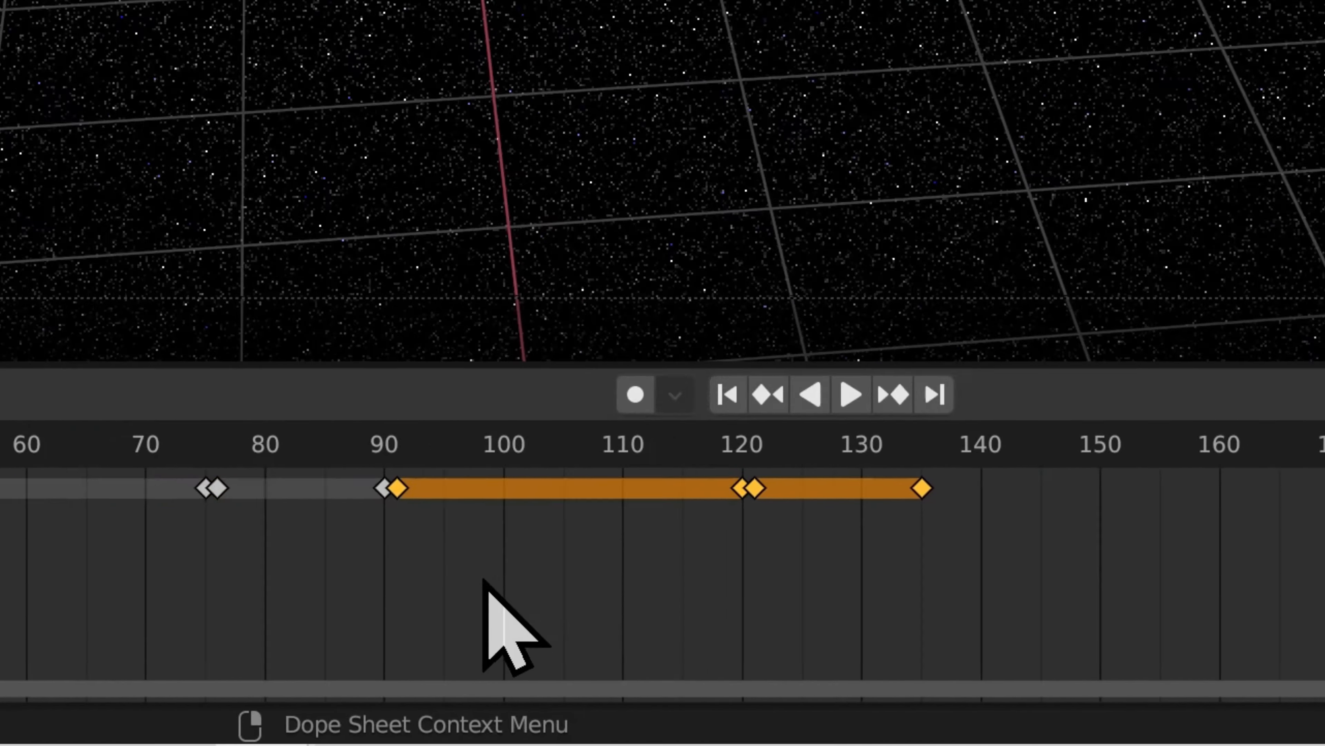
key(shift+d)
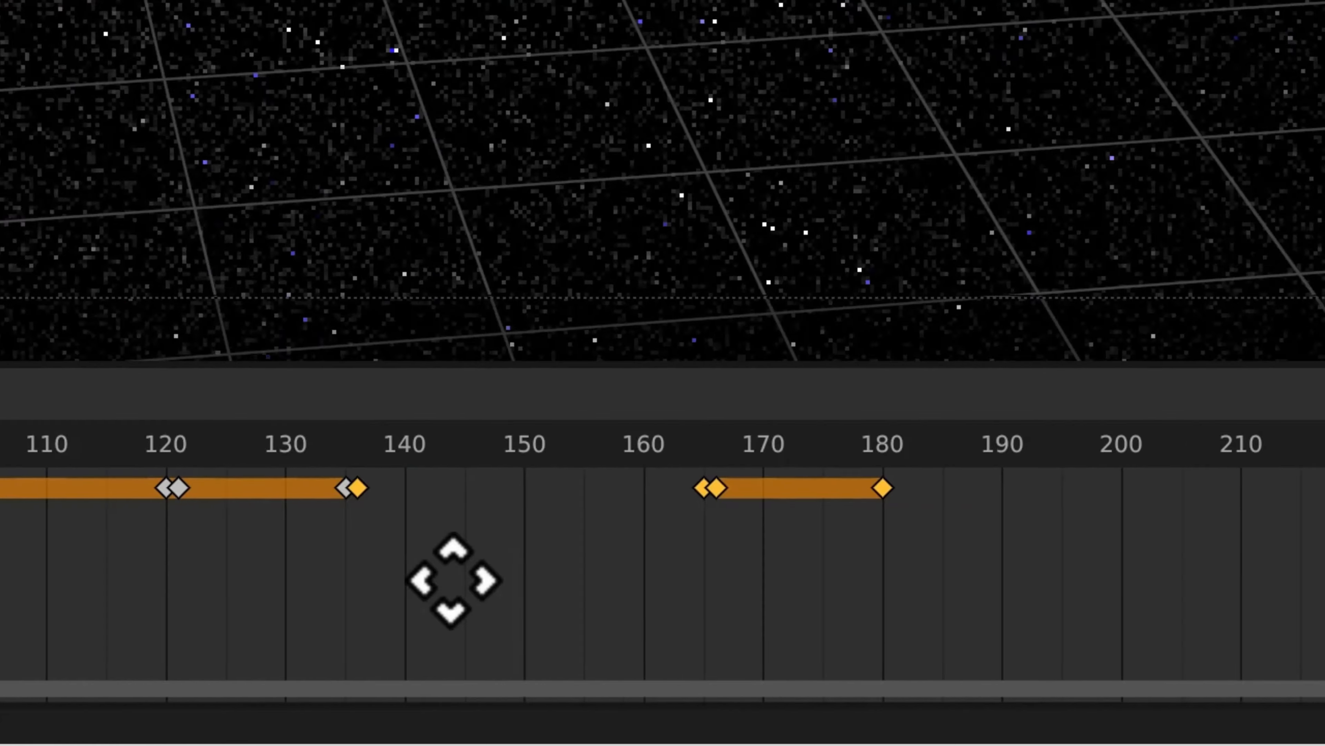
click(697, 580)
key(shift+d)
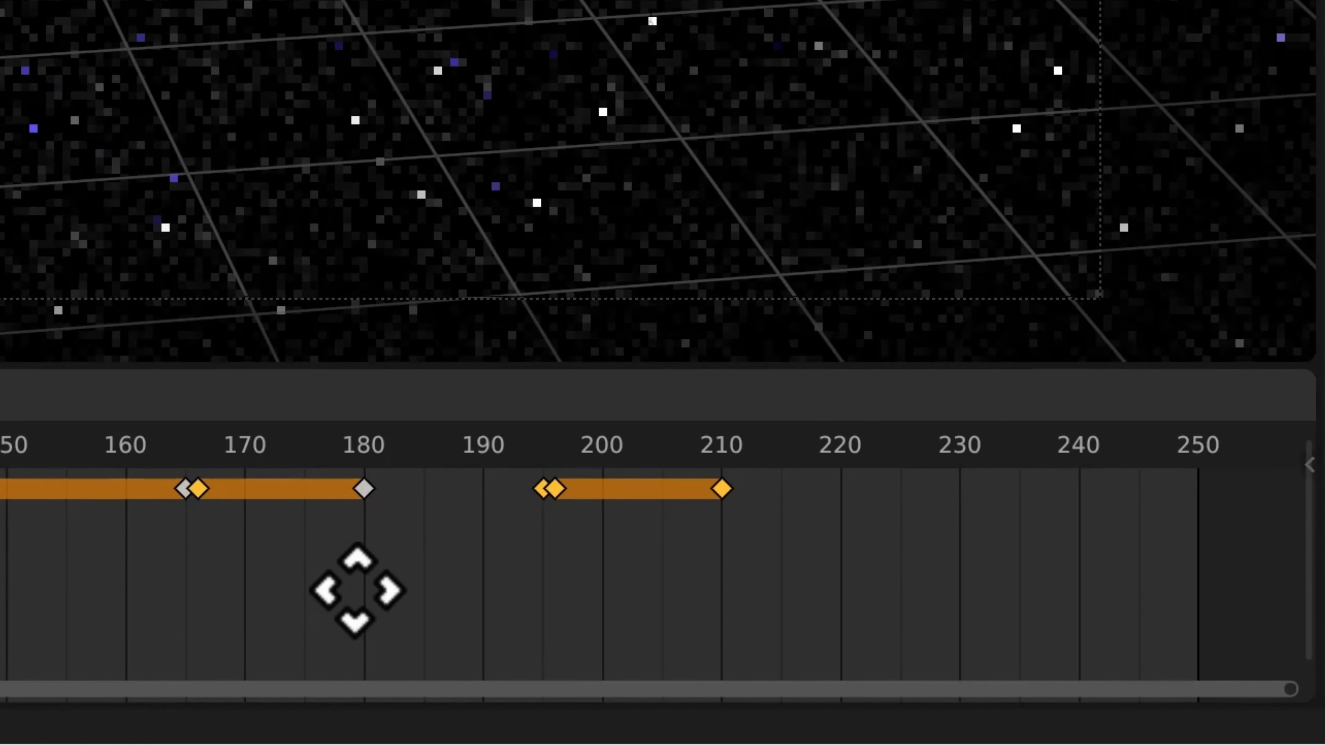
click(478, 630)
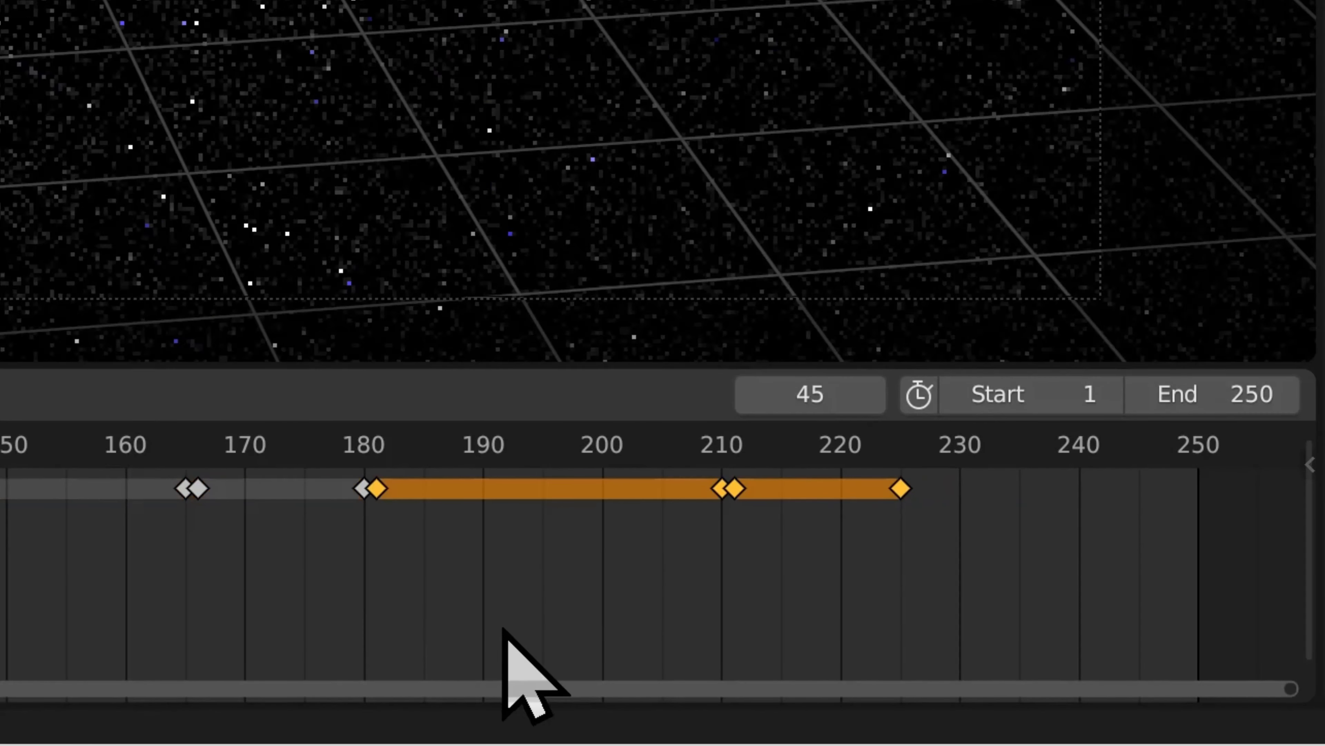
key(shift+d)
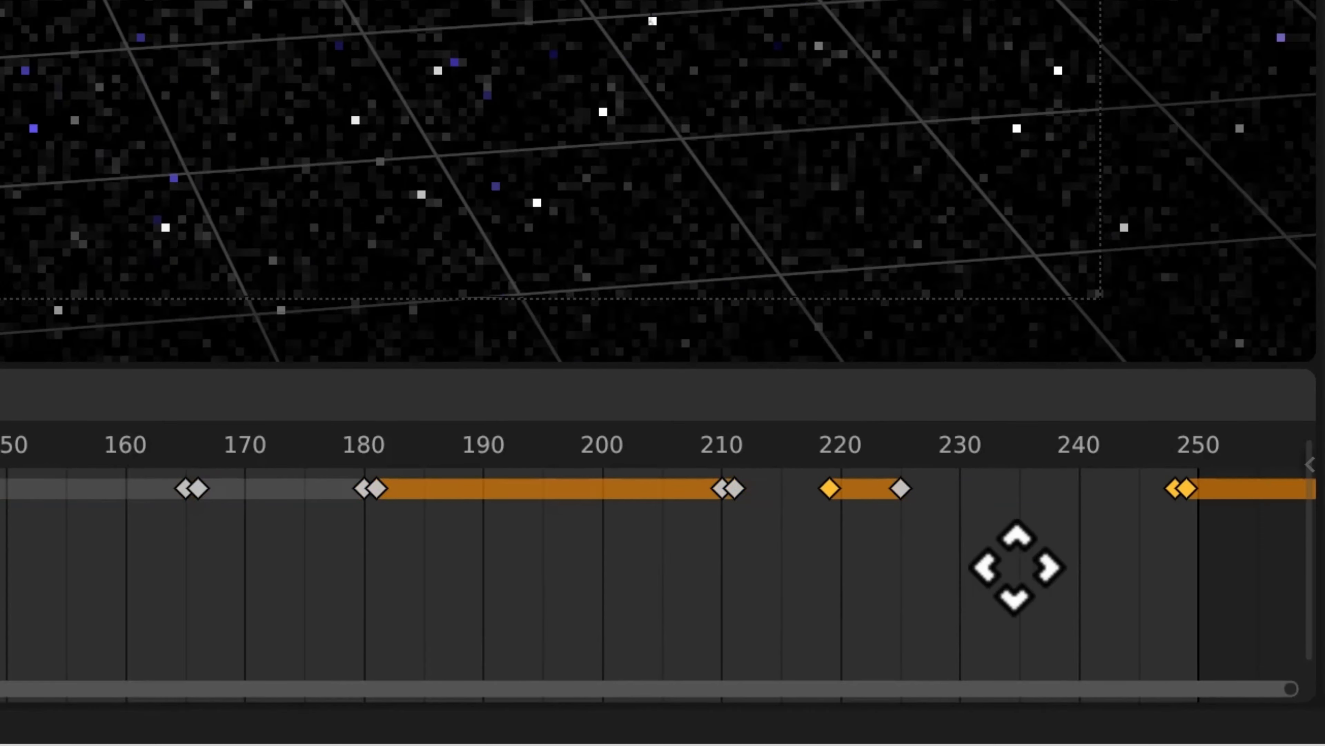
click(1076, 600)
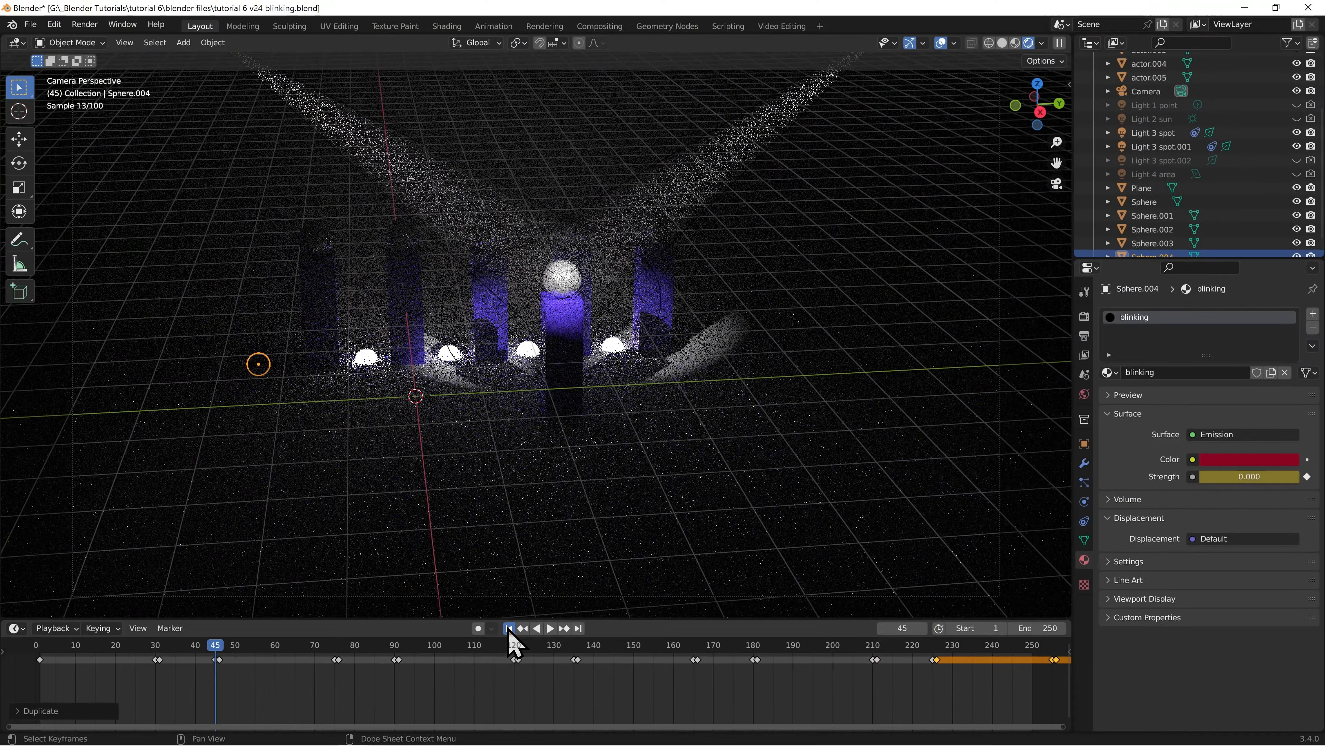
Return to frame 1 and play the animation to check the sphere's blinking, stopping playback at frame 190
click(459, 615)
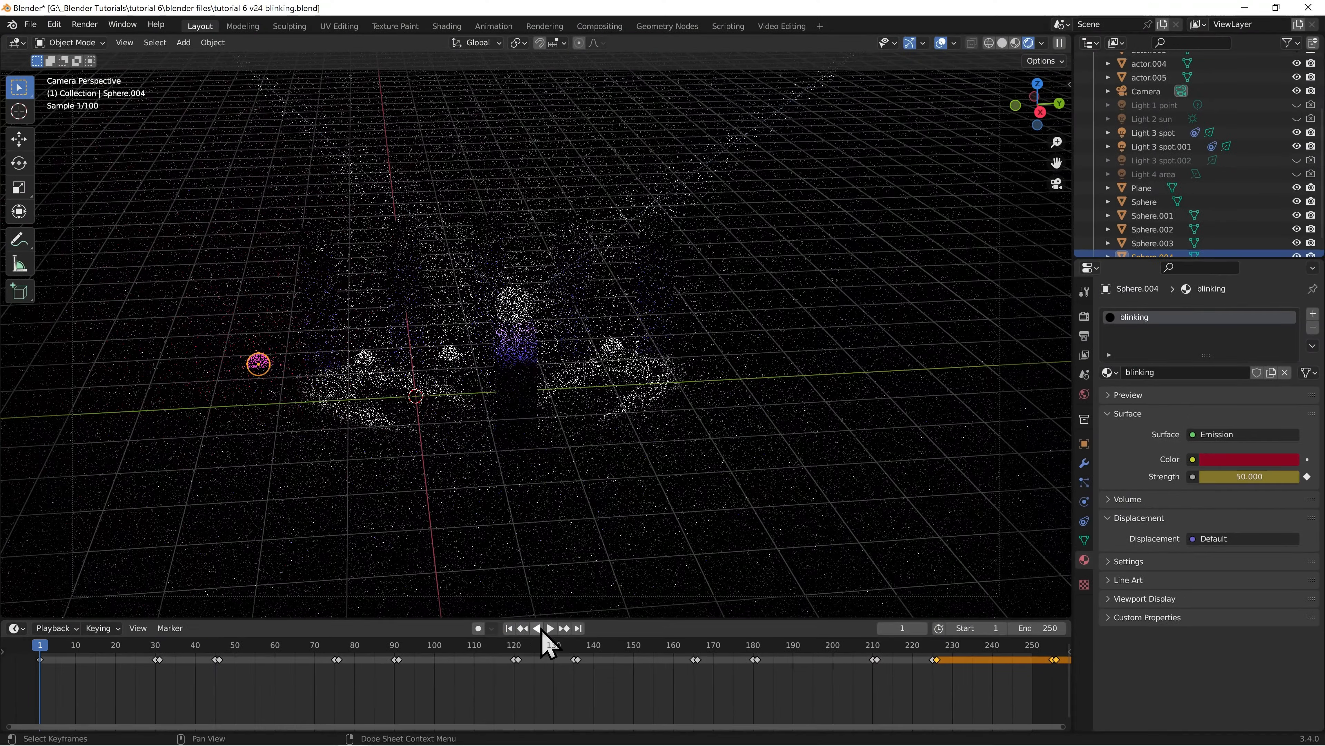
click(550, 629)
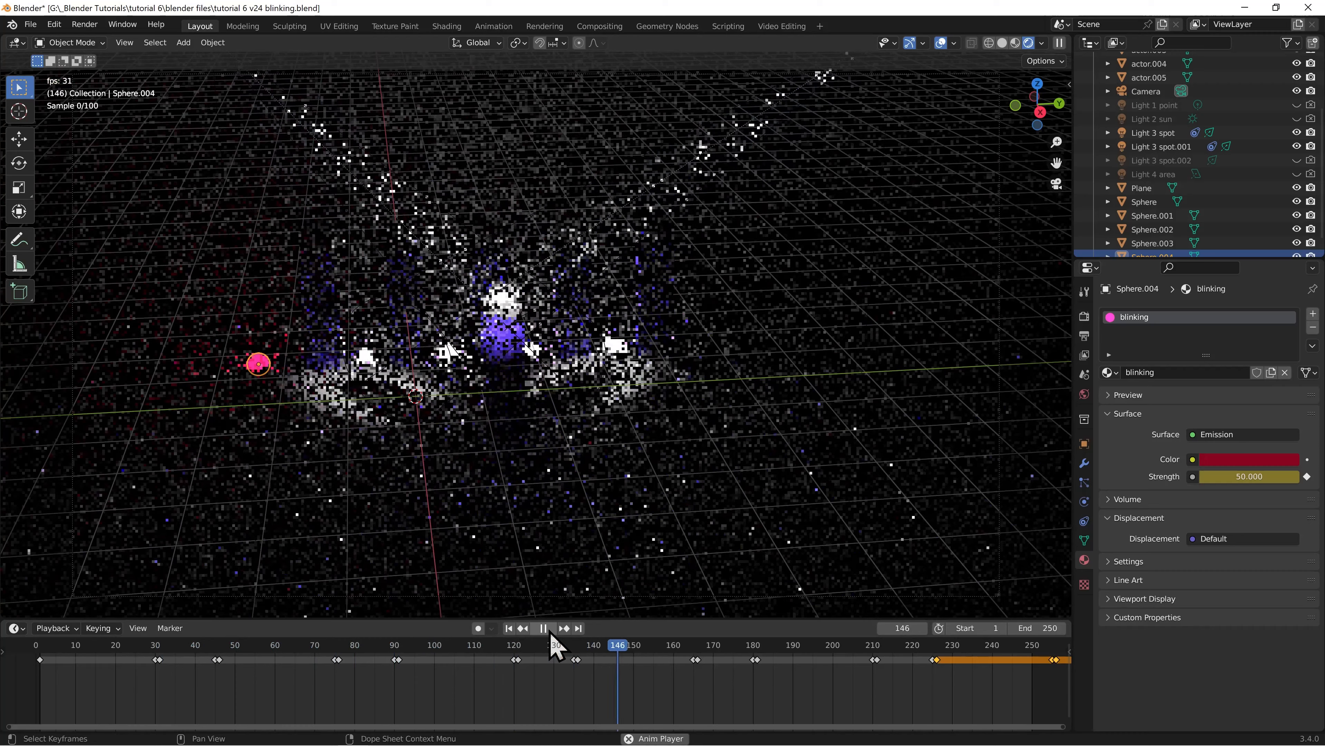
click(544, 629)
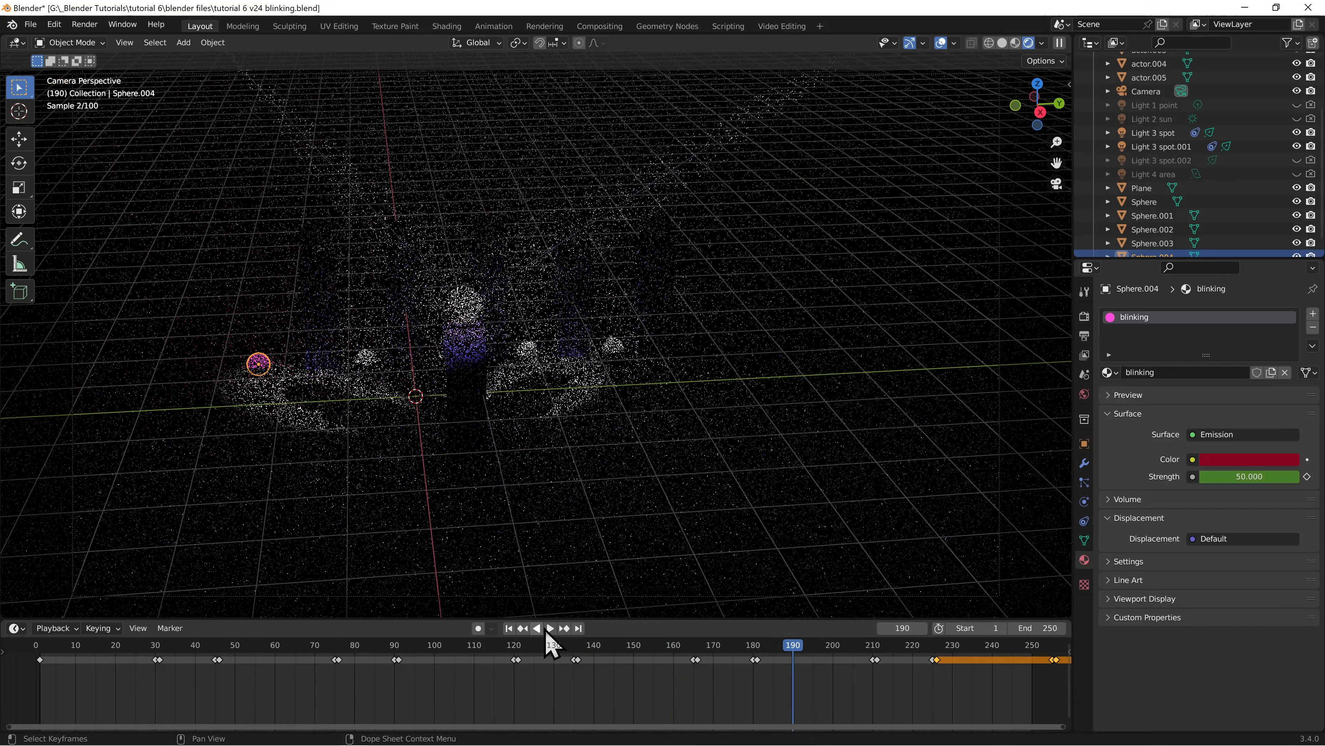
In solid shading from the top view, duplicate the blinking sphere four times, offsetting each copy -1 m along X
click(1002, 43)
key(KP_7)
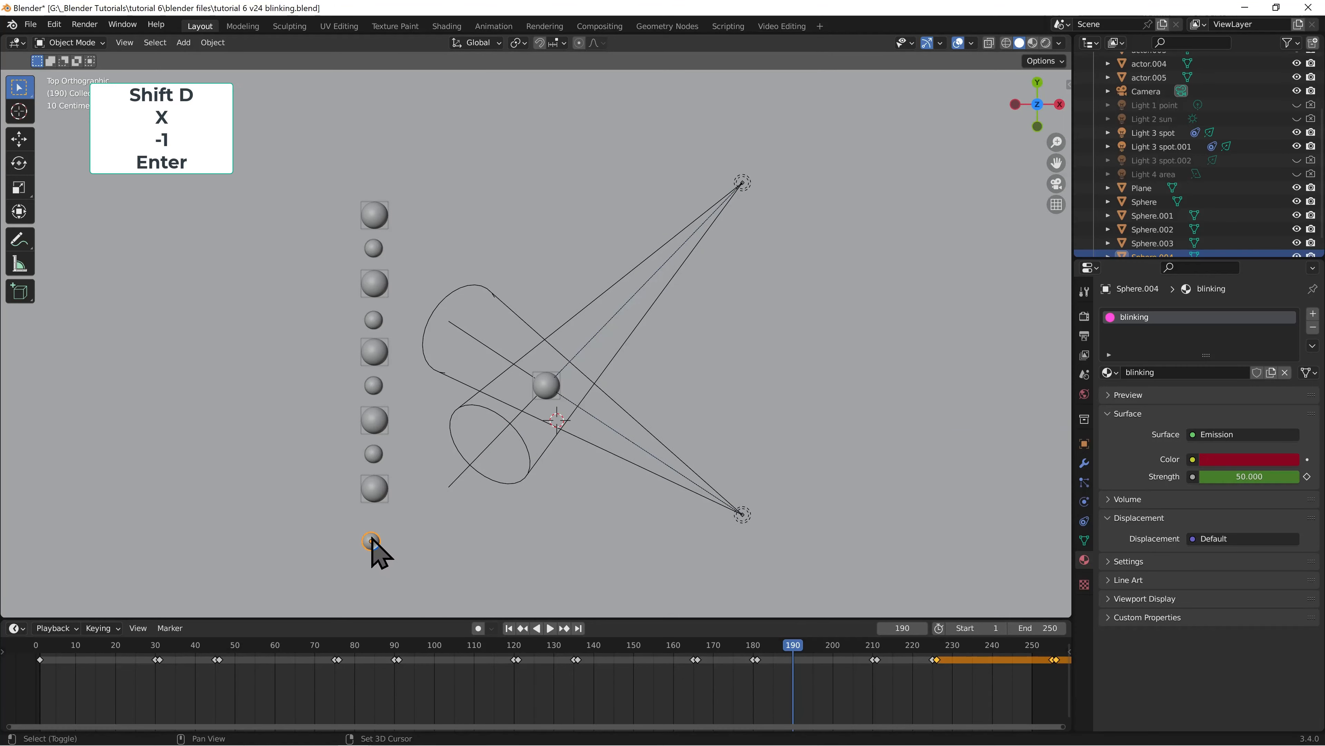
key(shift+d)
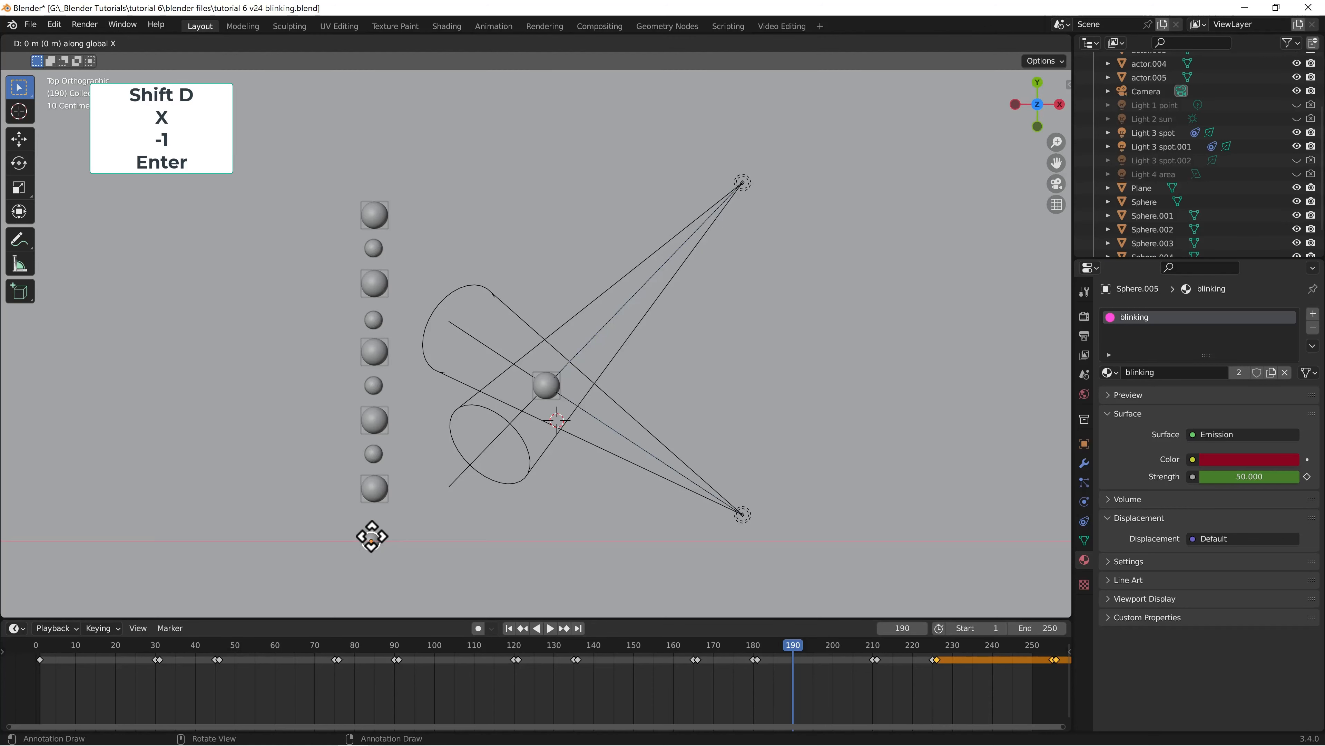
key(Return)
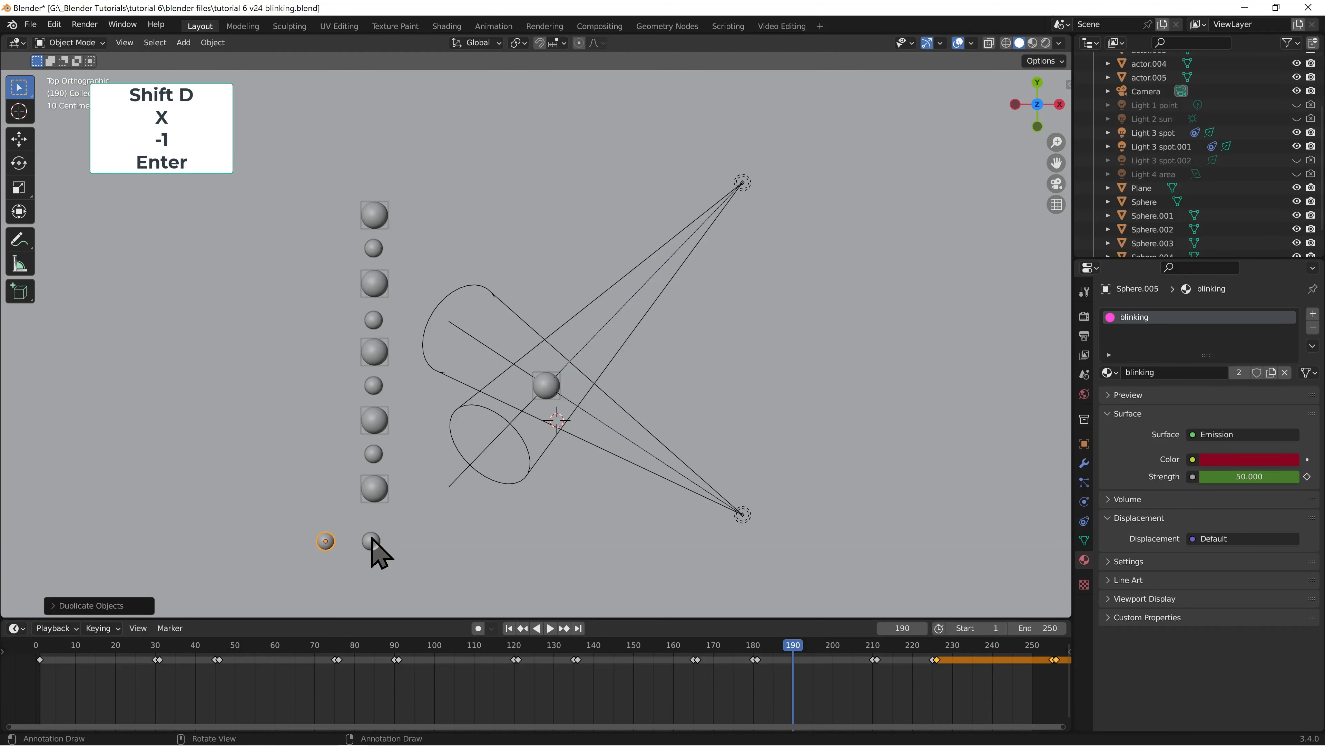
key(shift+d)
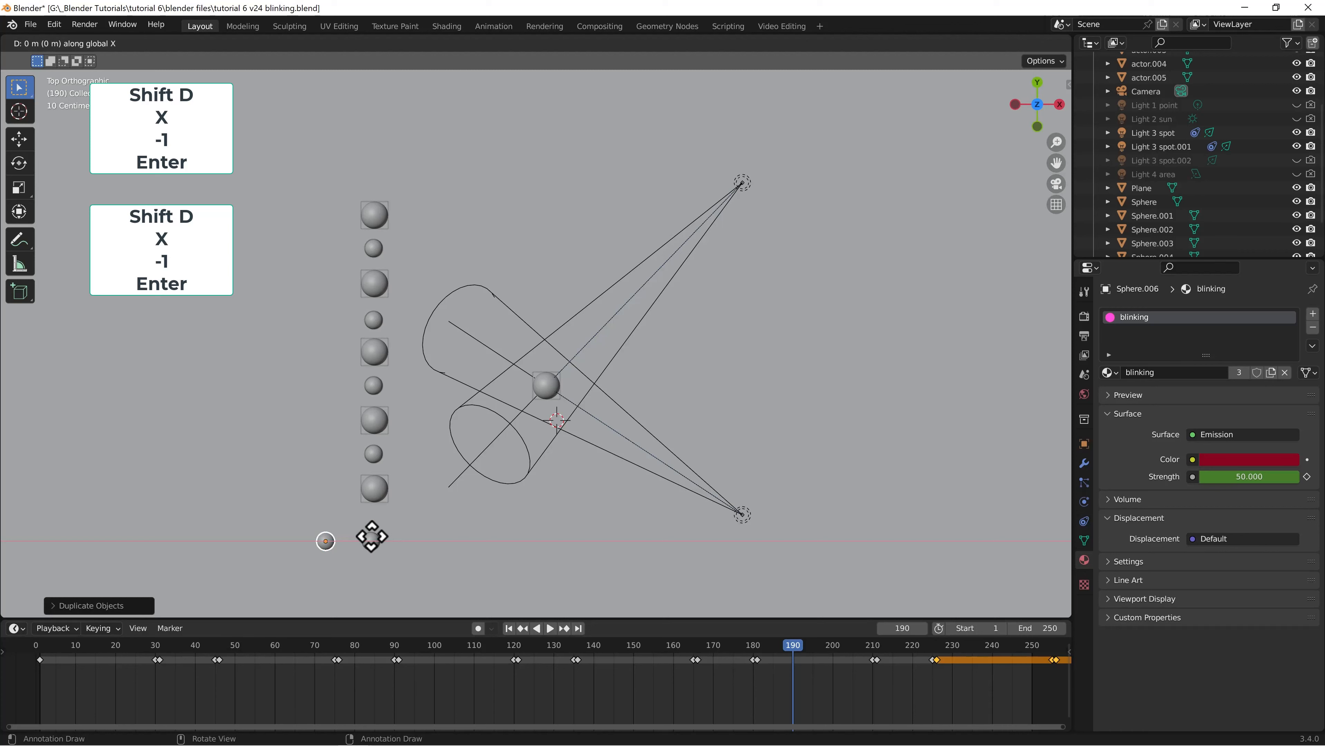
text(-1)
key(Return)
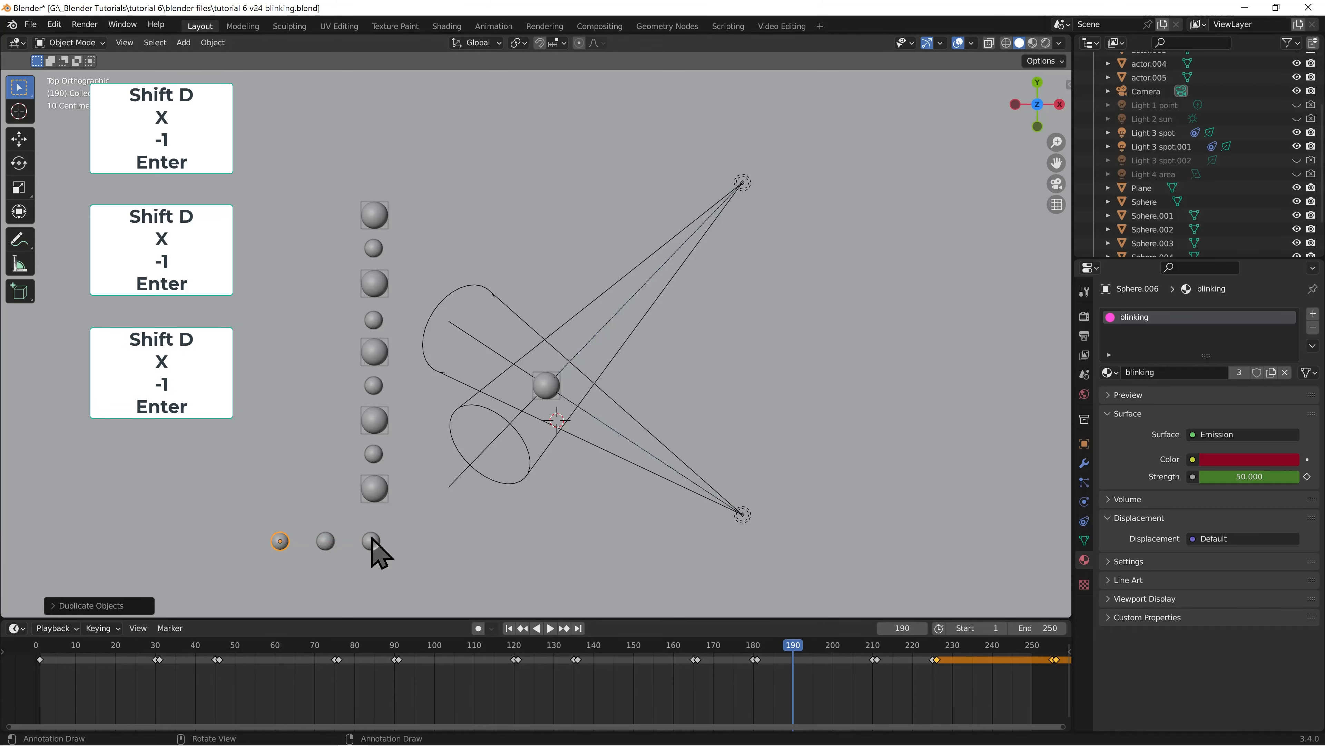
key(shift+d)
key(x)
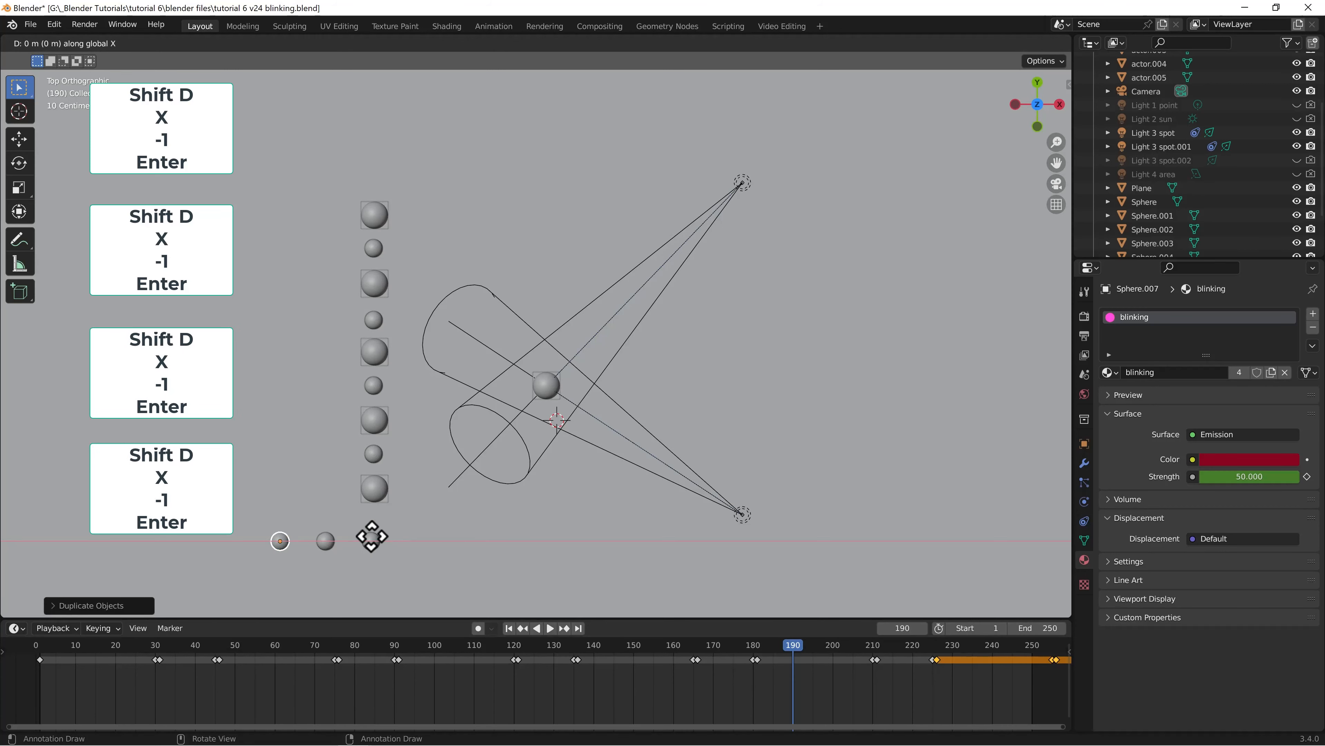
text(-1)
key(Return)
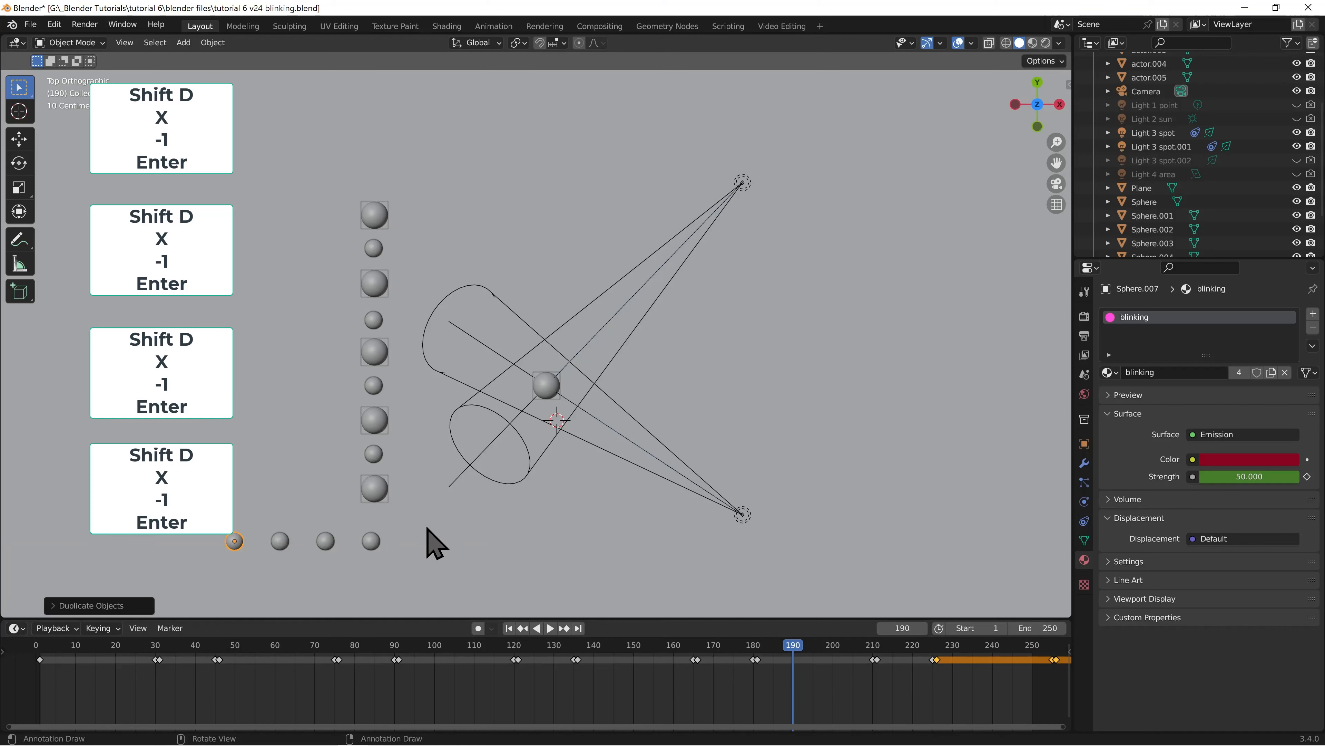
key(shift+d)
key(x)
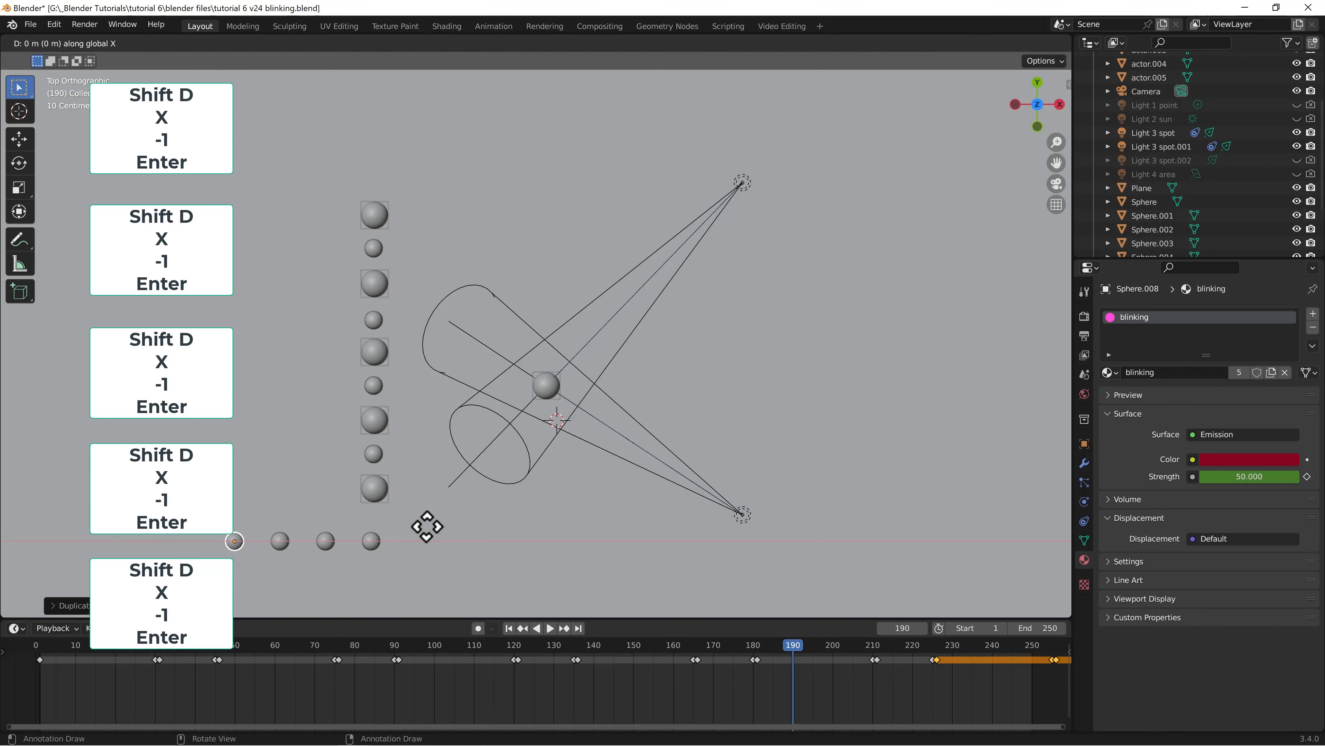
key(Return)
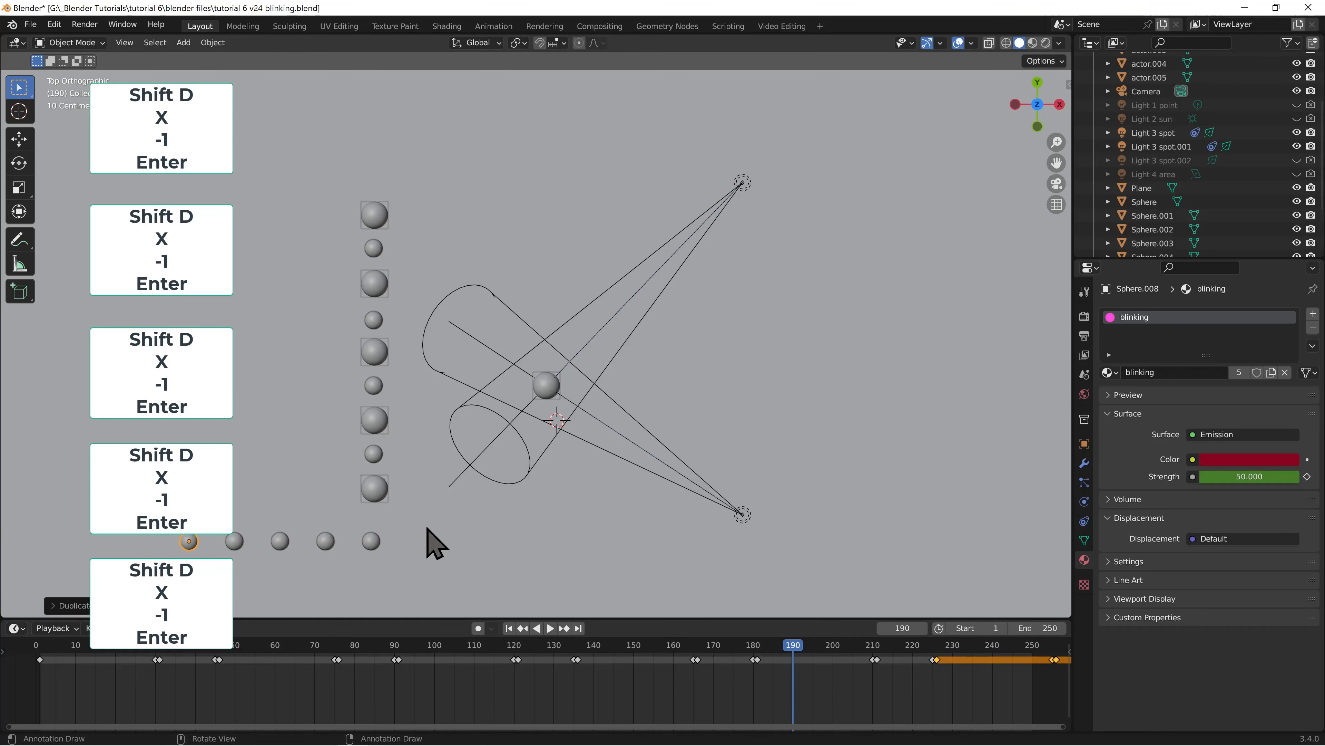
View the row of blinking spheres through the camera in rendered shading, play the animation from frame 1, and return to frame 1
key(KP_0)
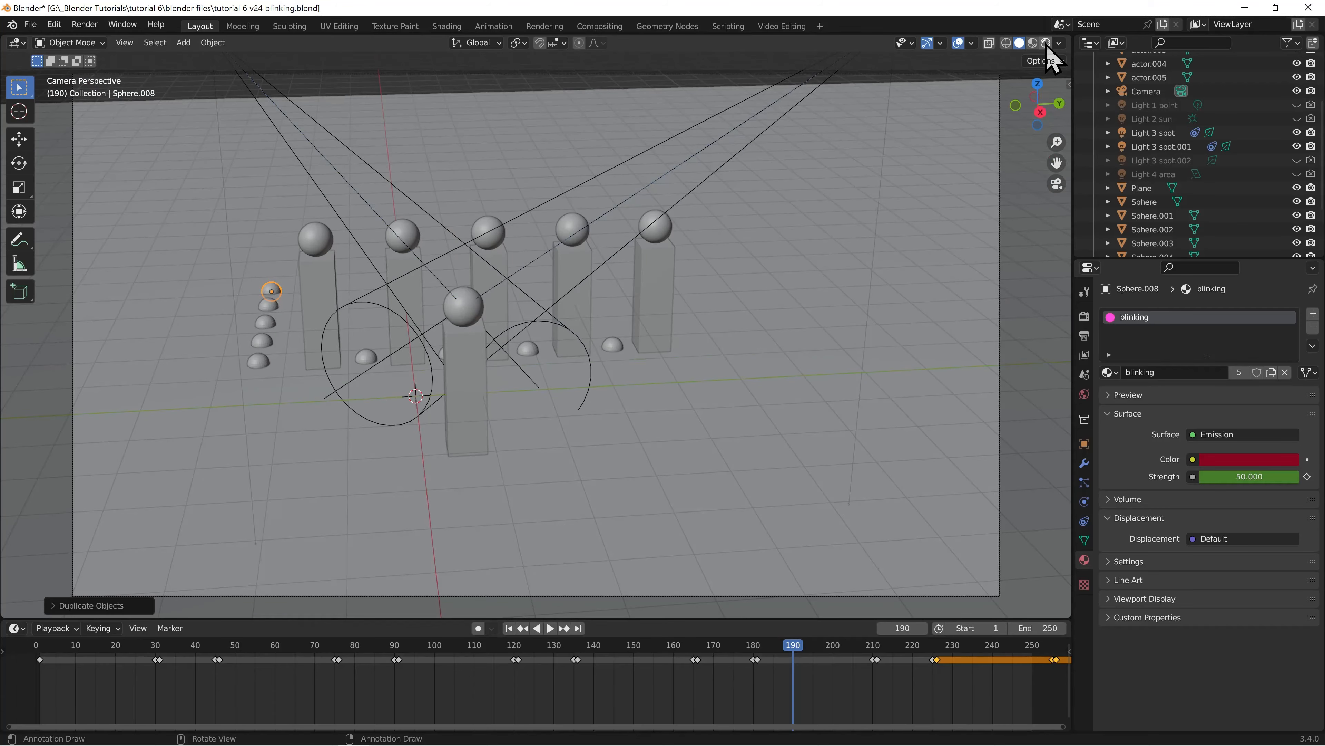
click(1046, 44)
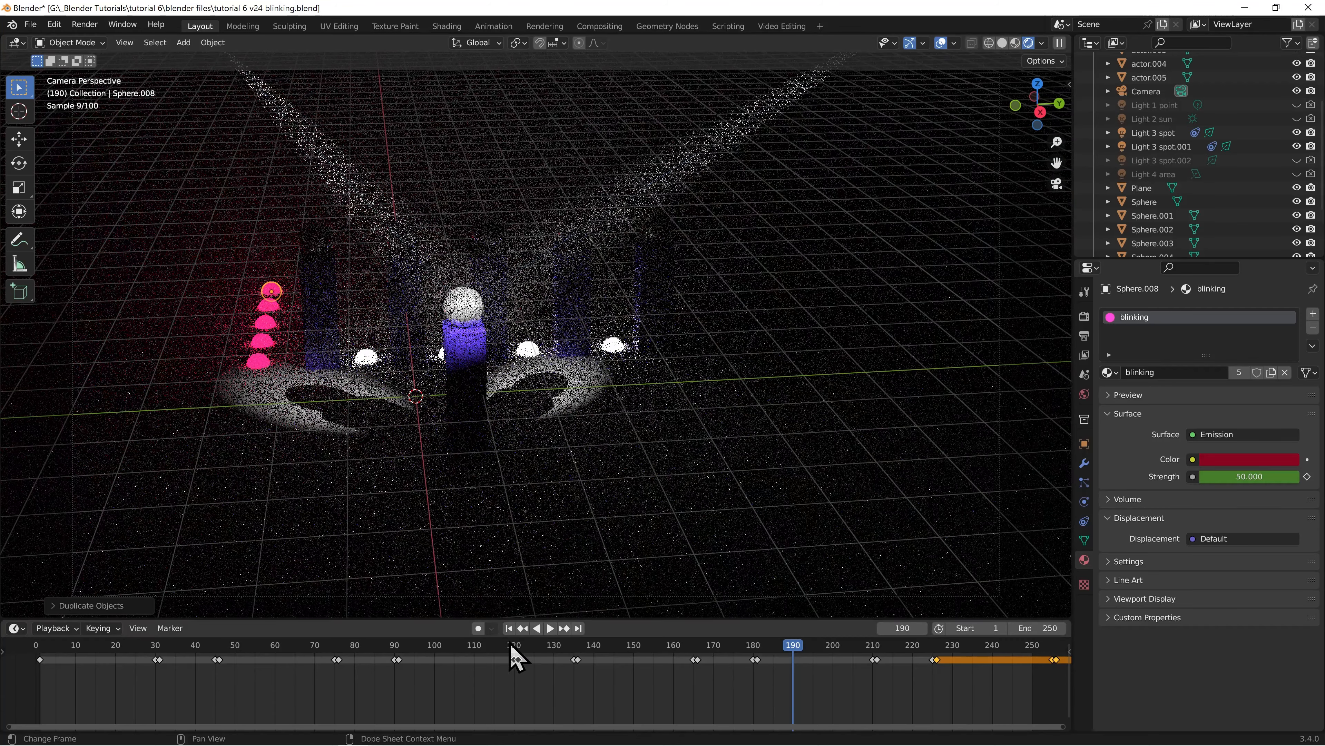
click(509, 628)
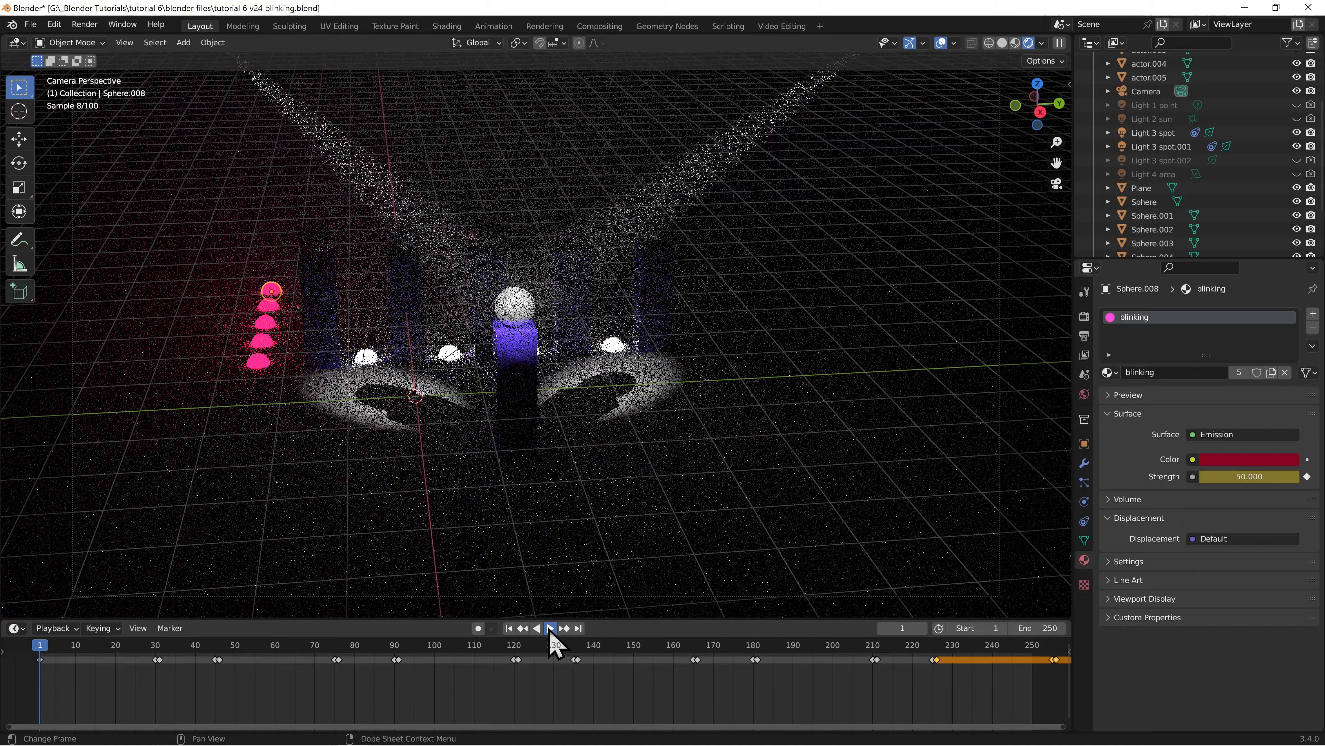
click(551, 628)
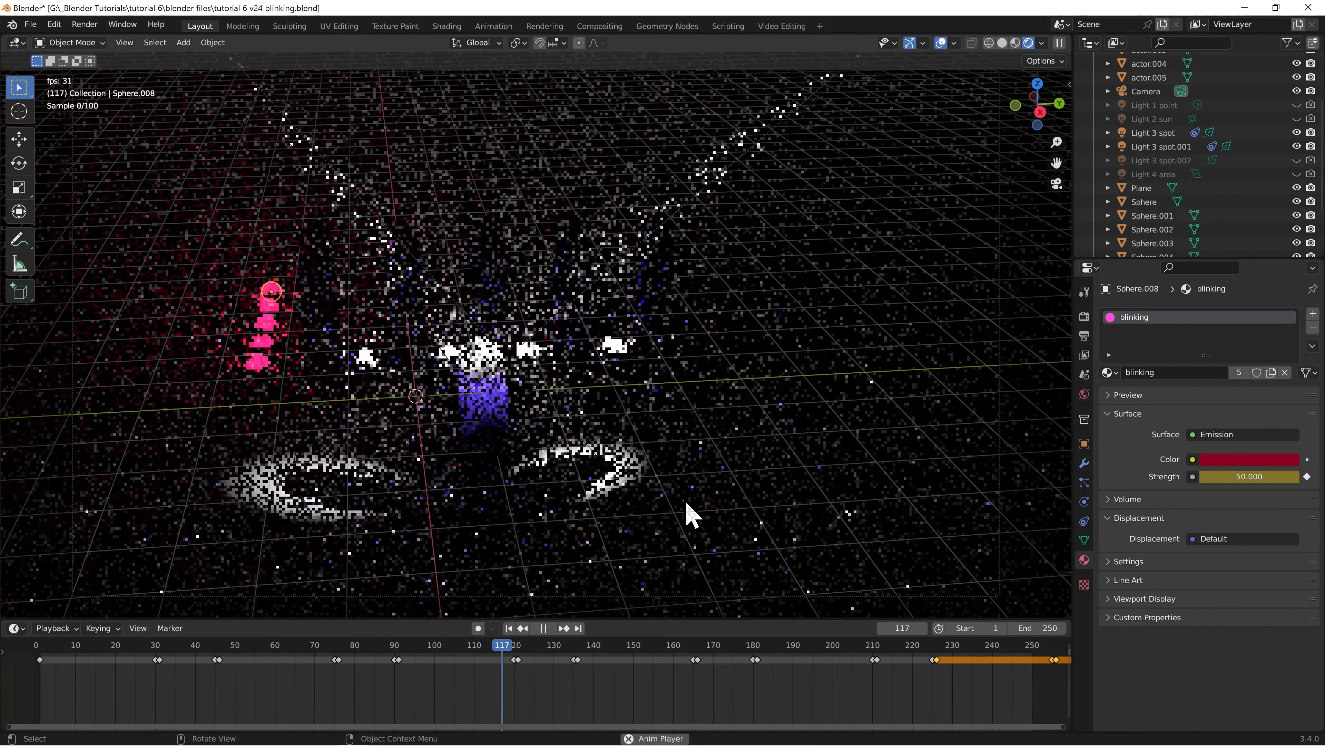
click(545, 628)
click(509, 628)
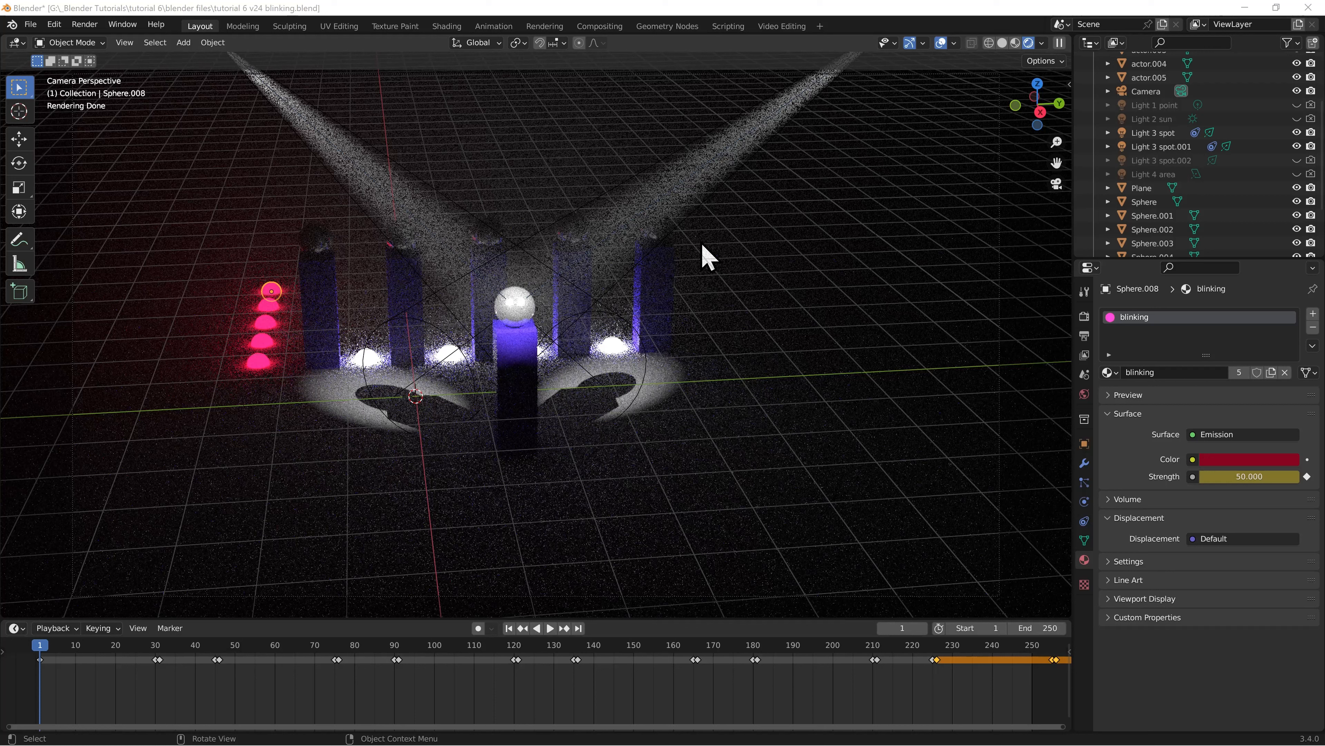
Select all five blinking spheres and duplicate the row about 9 m along Y to the opposite side of the actors
click(270, 288)
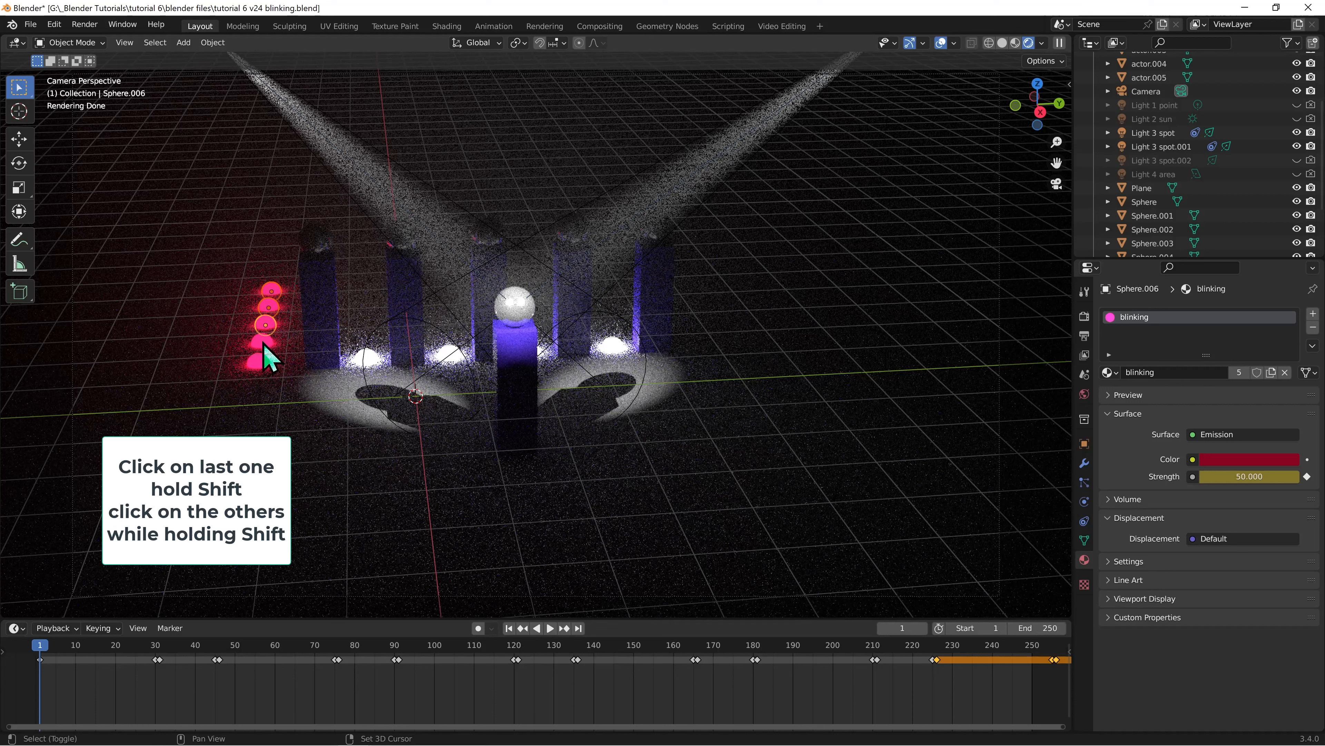
shift+click(258, 365)
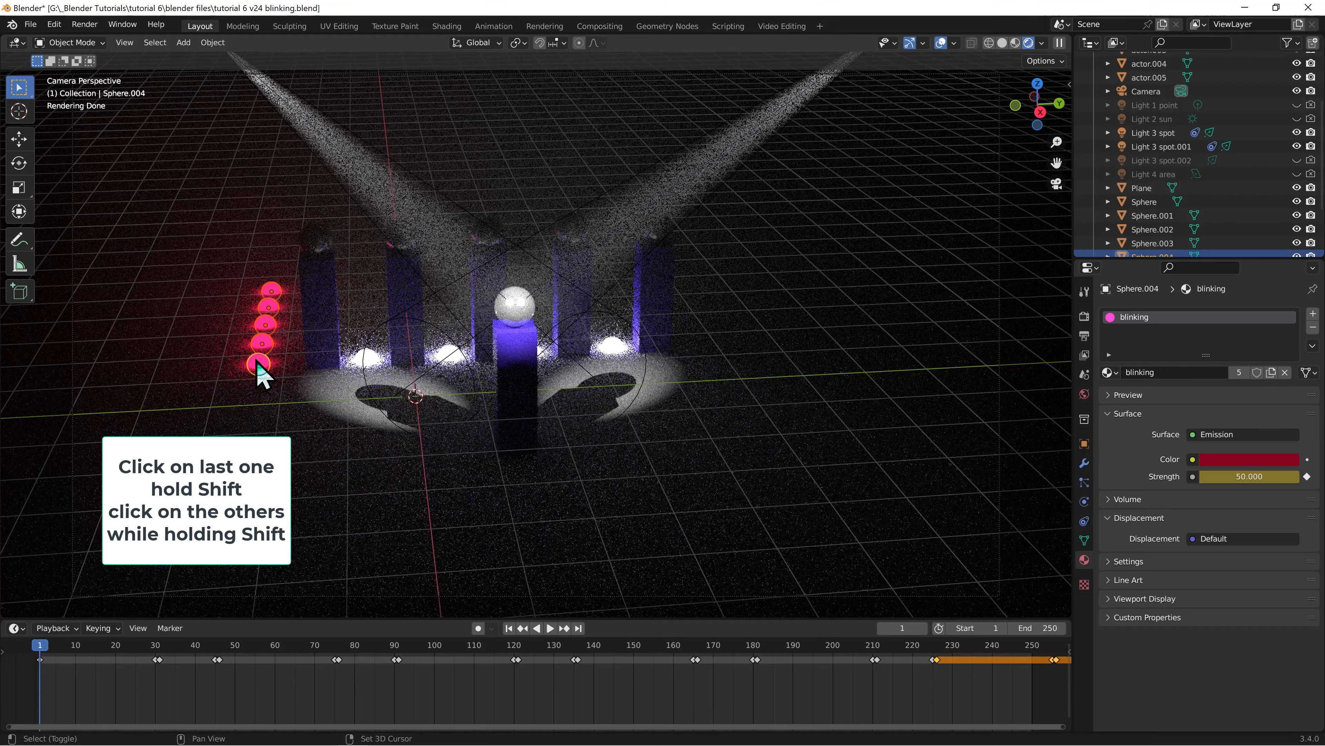
key(shift+d)
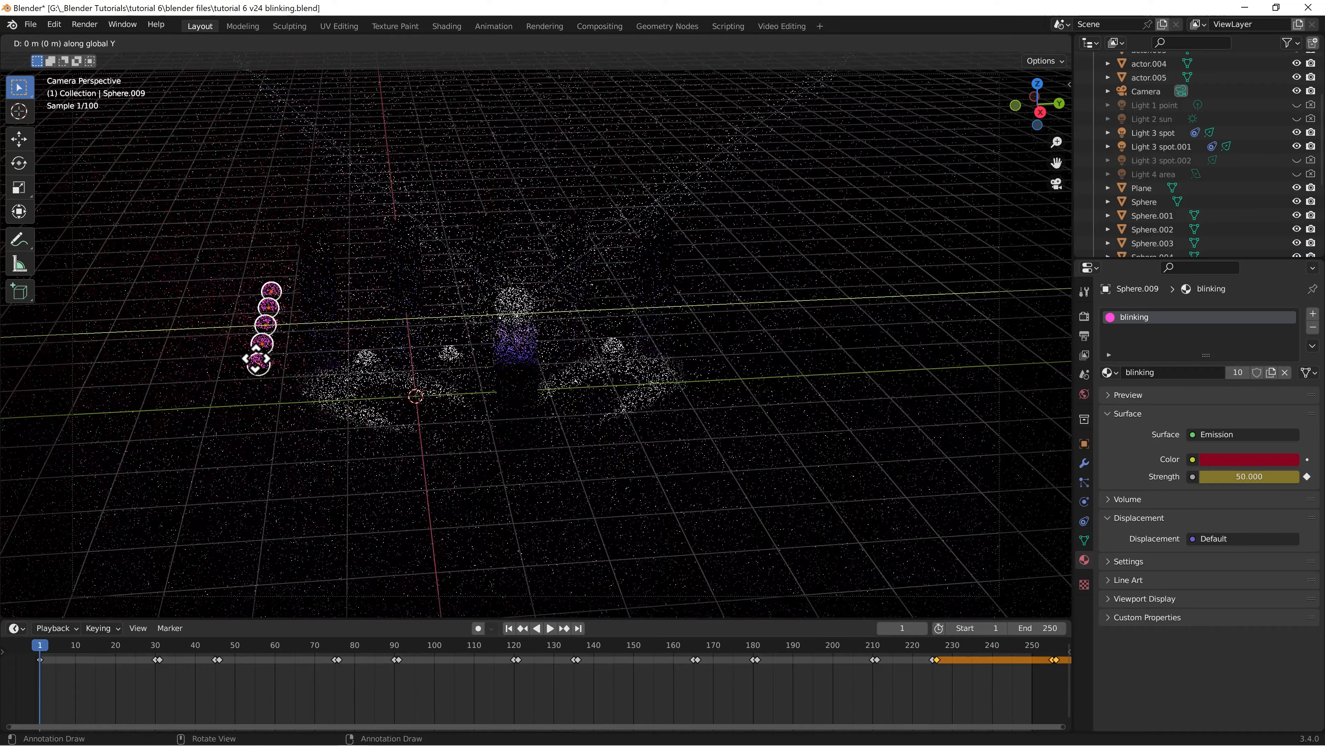
key(y)
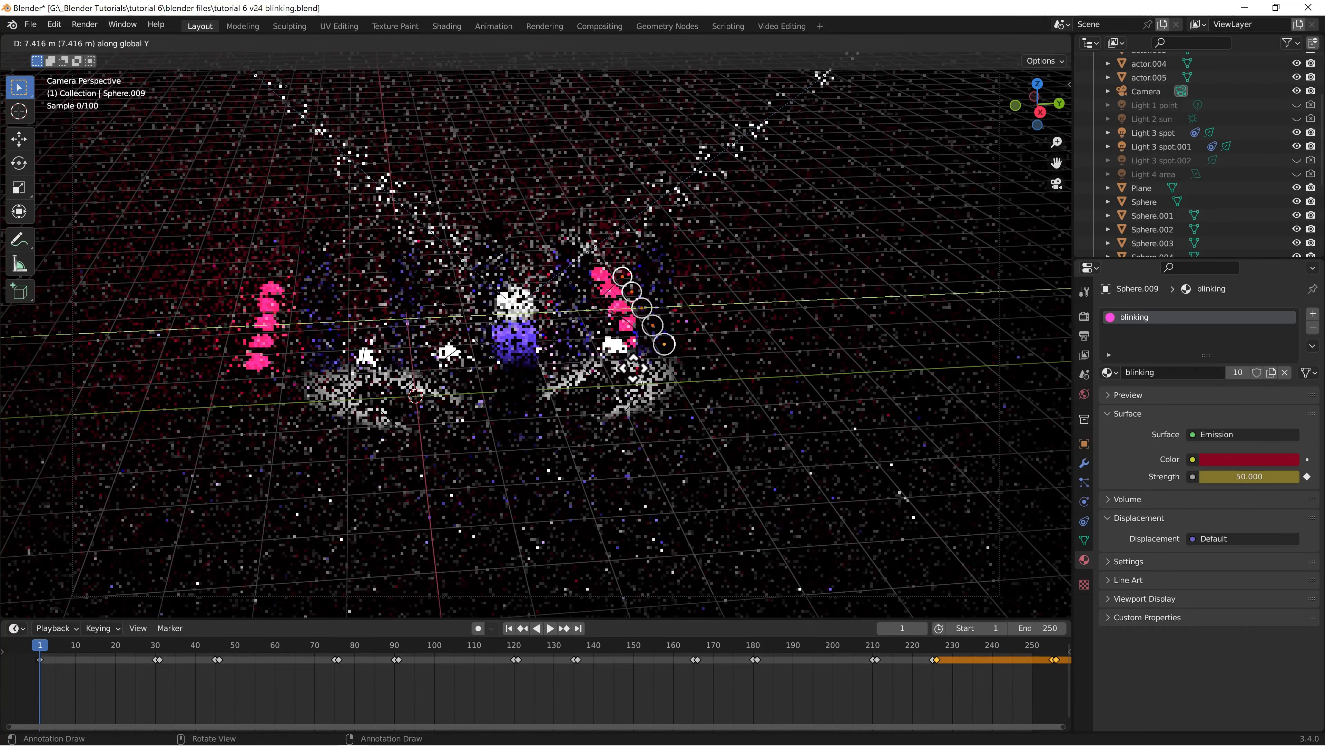
click(713, 352)
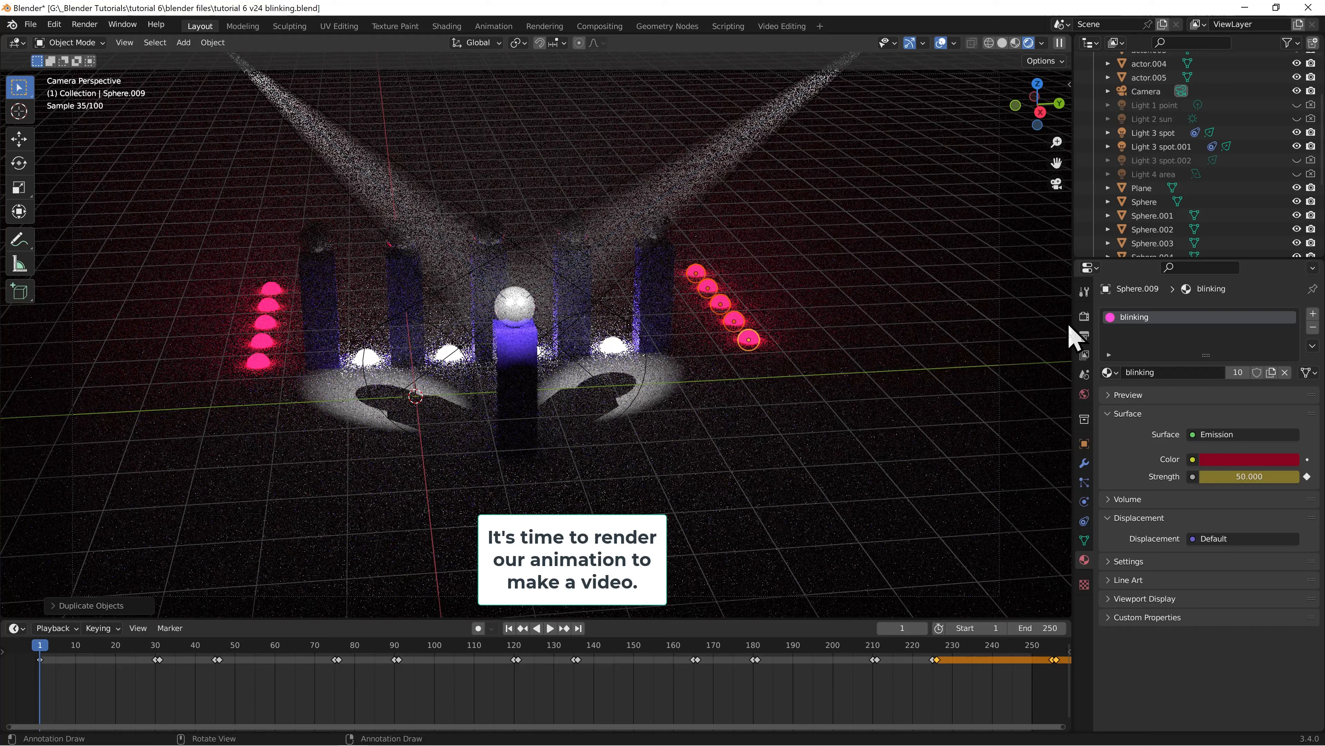
Review the render and output settings, including the video's file path and encoding, and open the render commands
click(1084, 316)
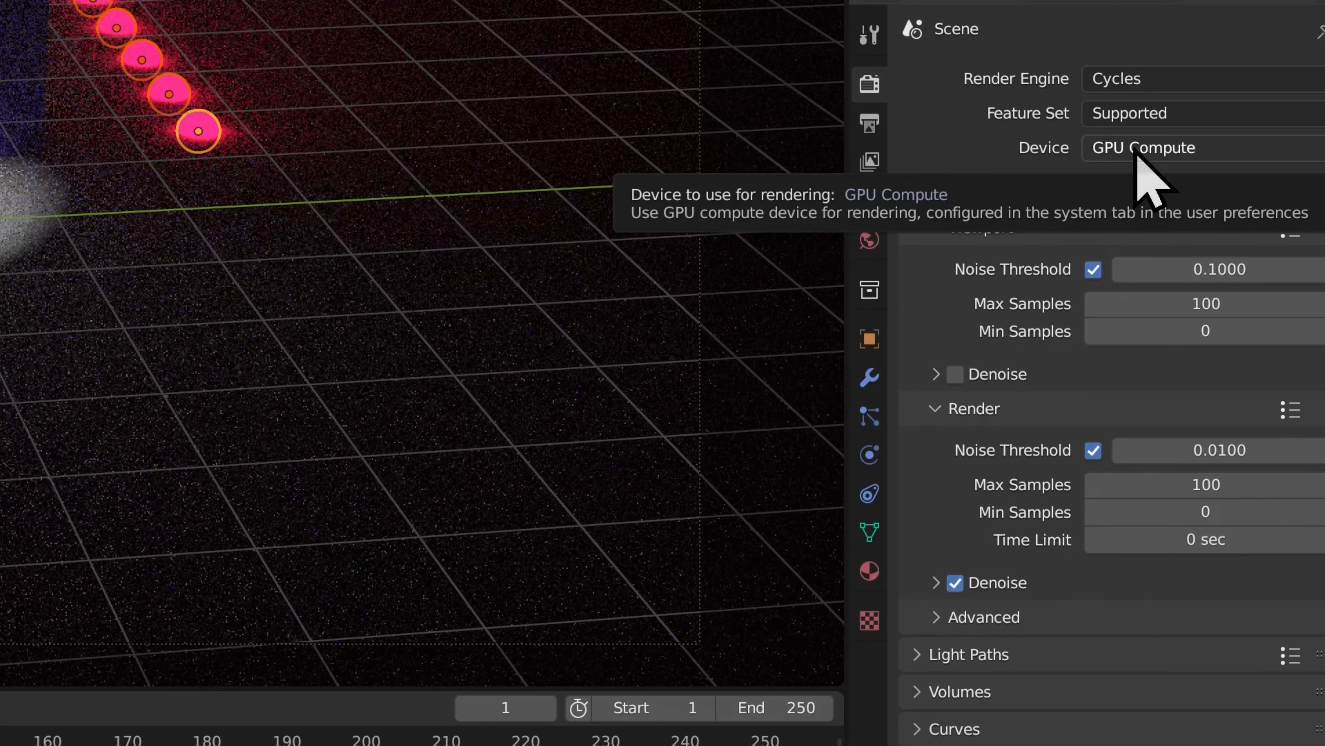
click(870, 118)
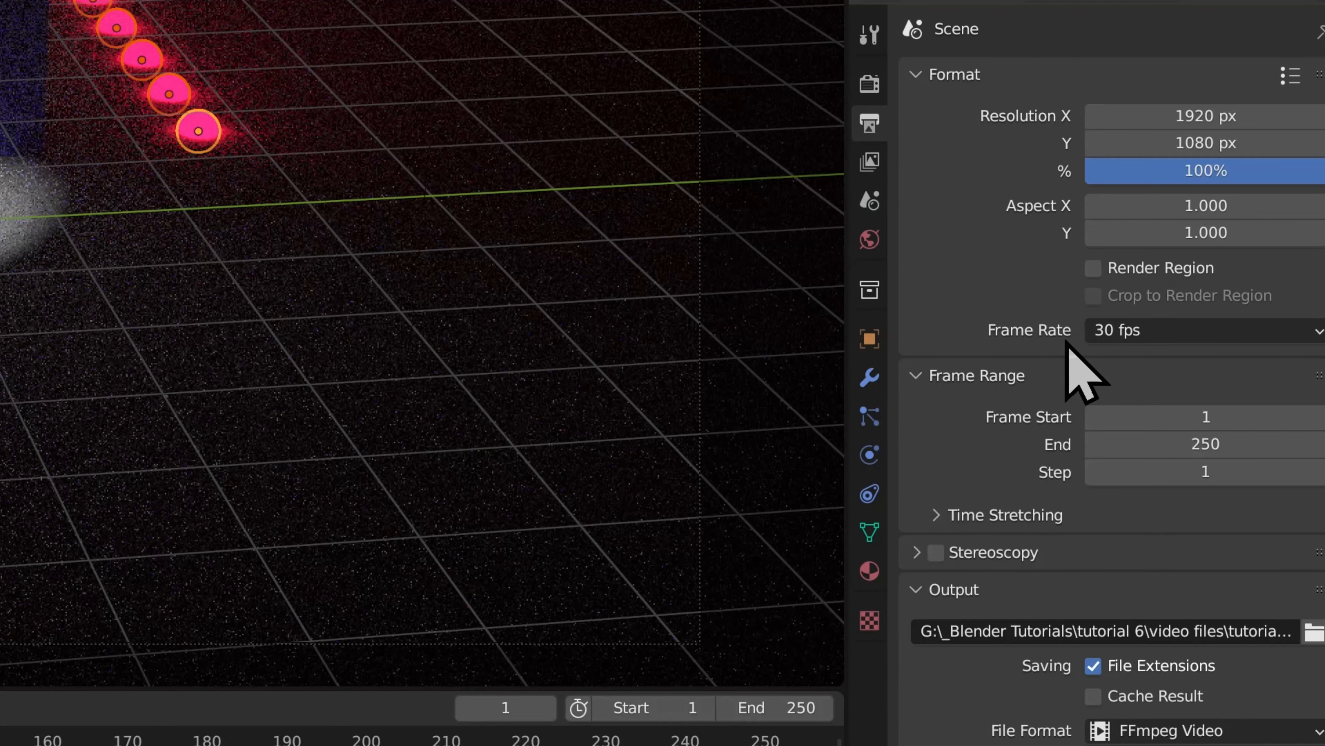
scroll(1051, 379, down, 8)
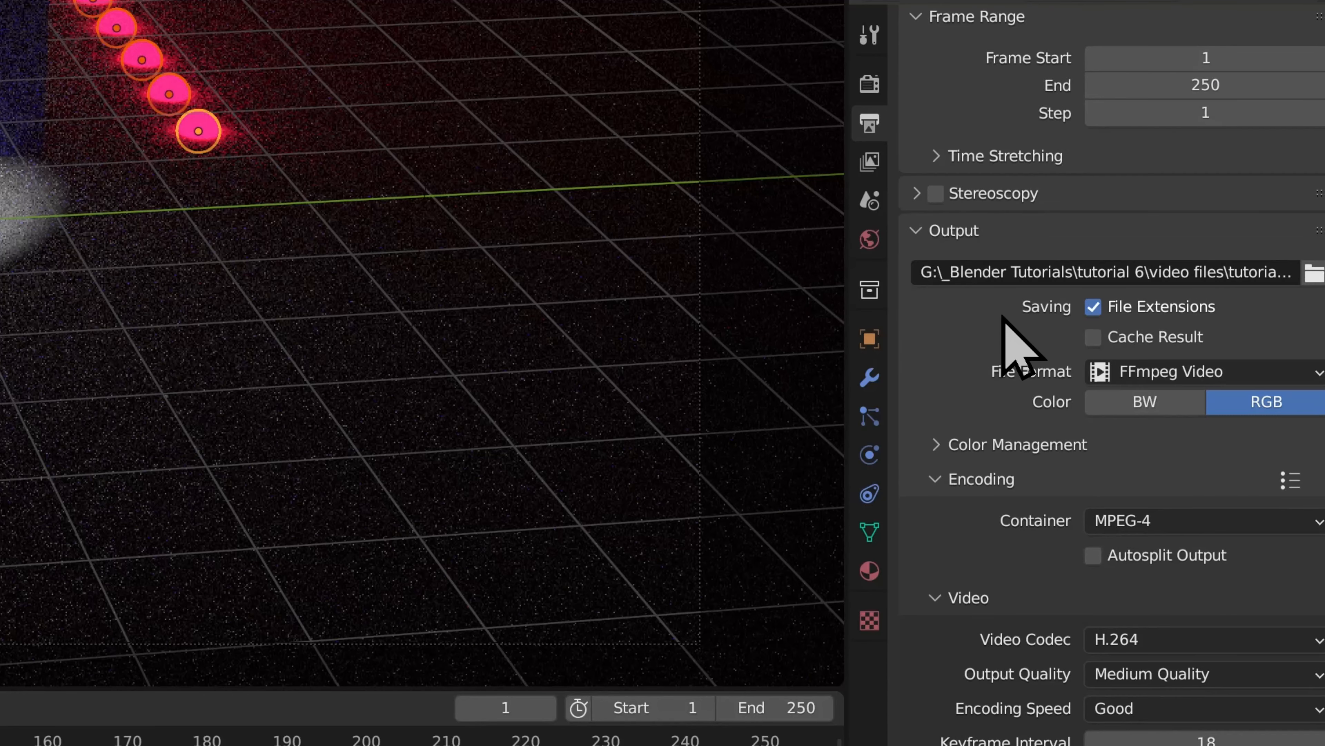
scroll(1003, 317, down, 4)
click(1139, 134)
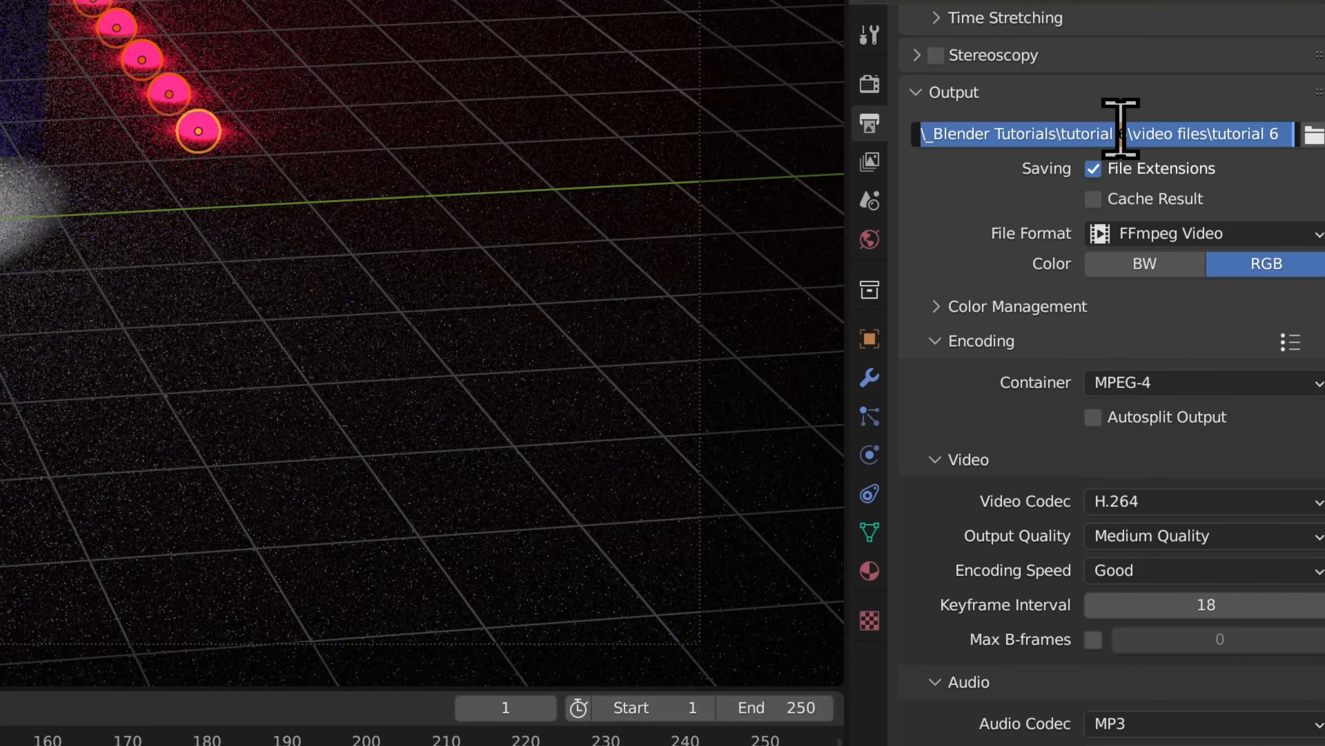
click(1275, 173)
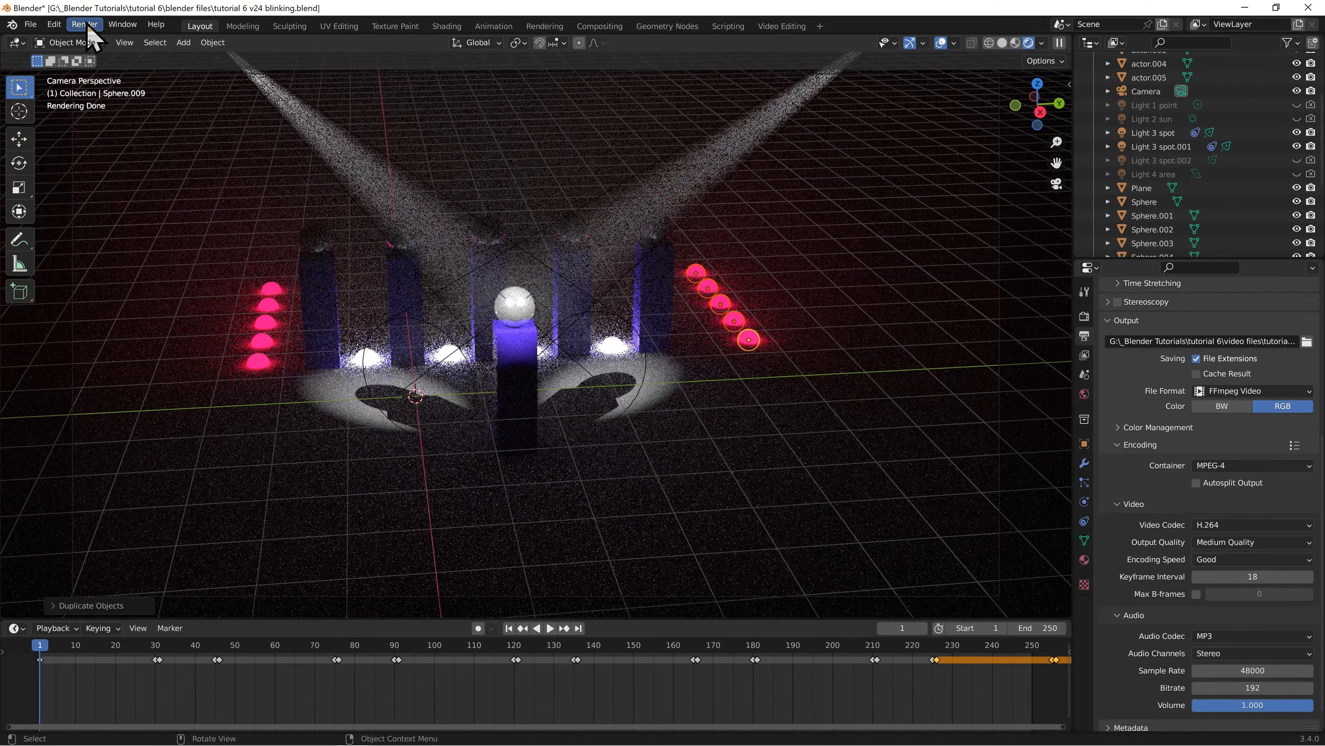
click(85, 25)
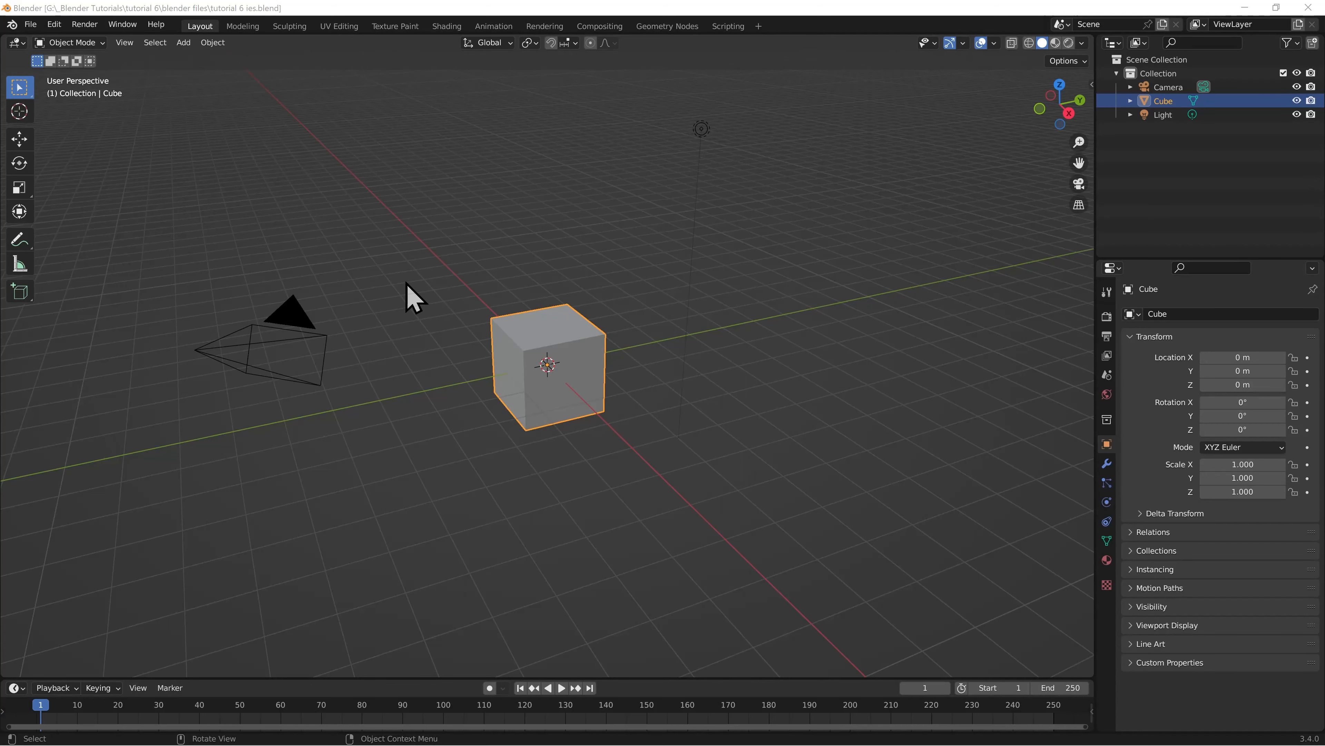
Delete the default cube from the new scene
click(30, 24)
mouse_move(49, 40)
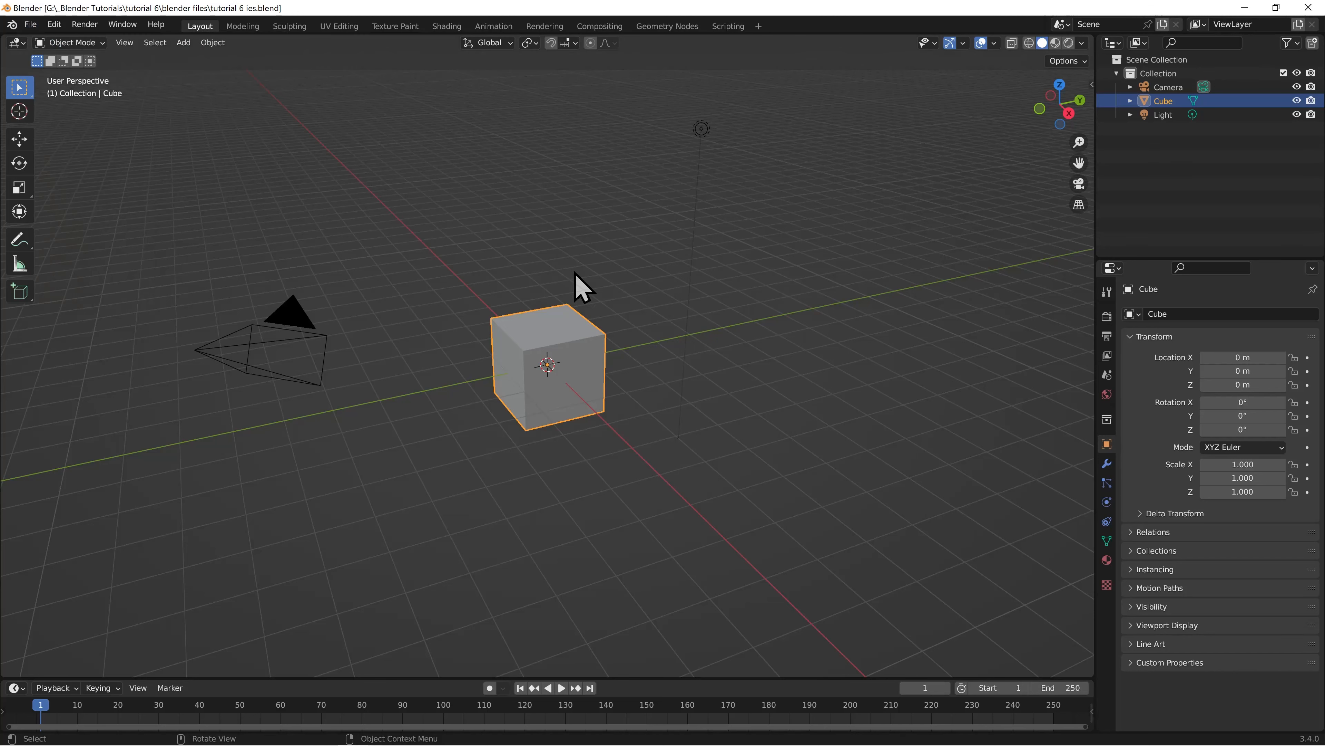
key(Delete)
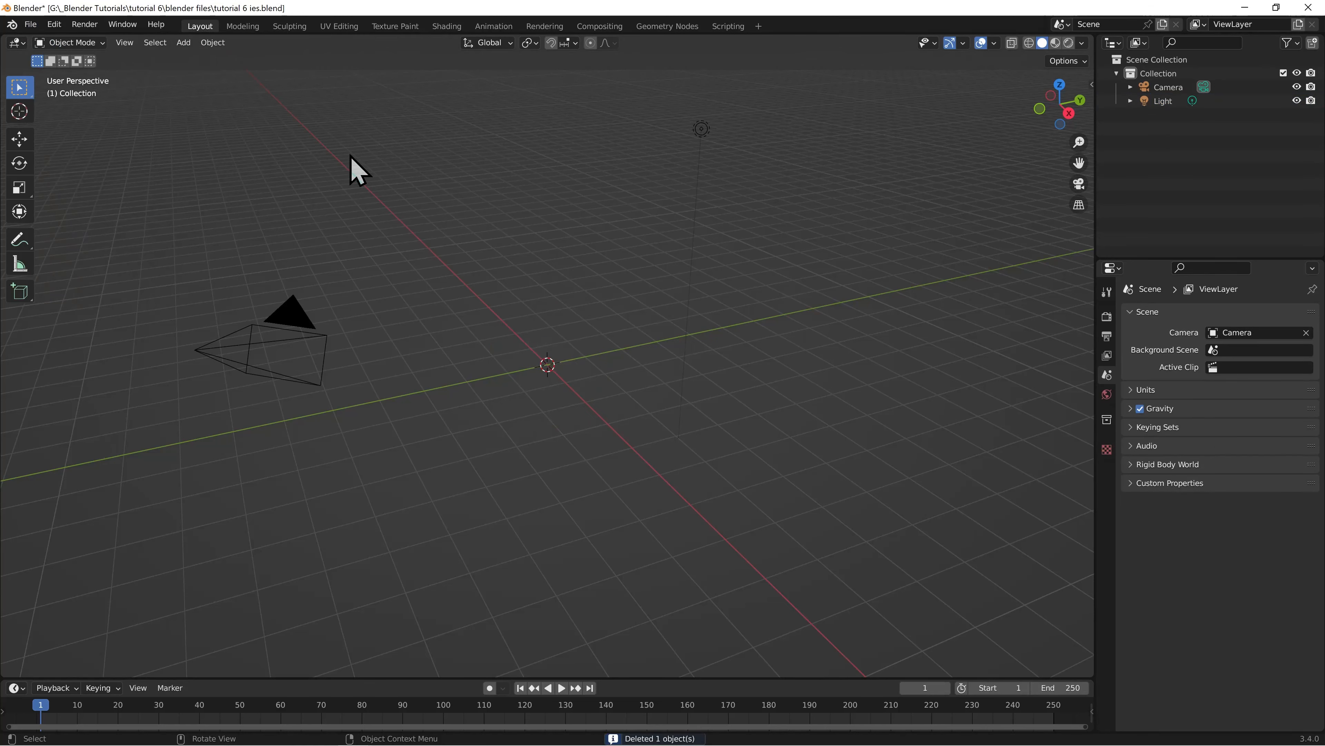
Add a mesh plane at the origin as the floor and scale it uniformly by 10
click(184, 42)
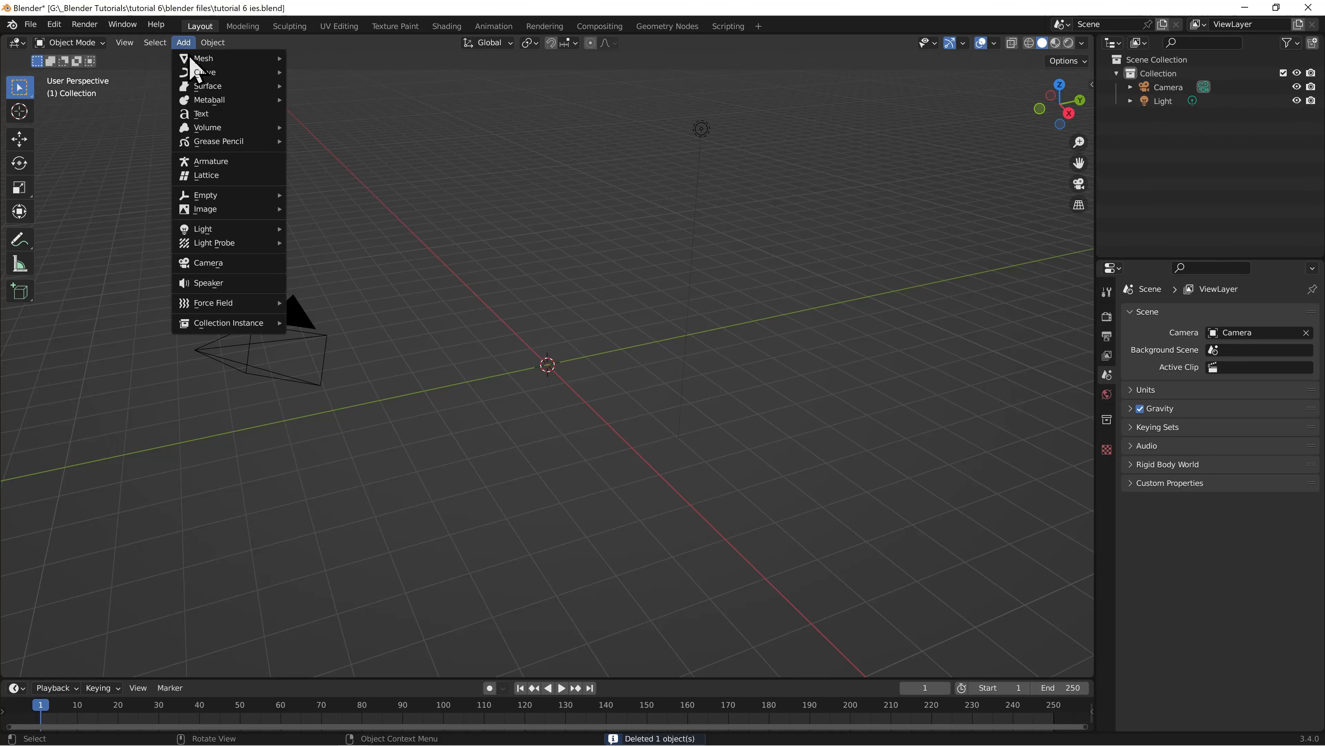
mouse_move(213, 59)
click(364, 58)
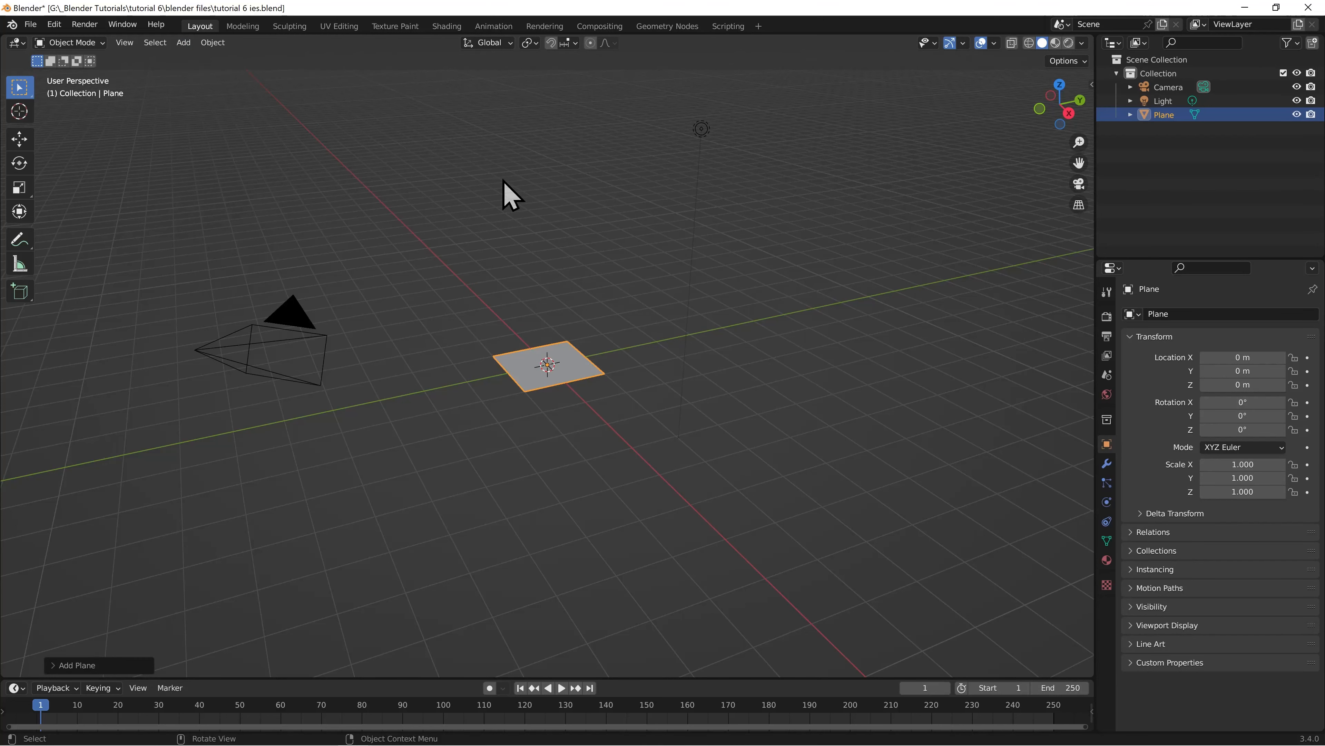
text(s)
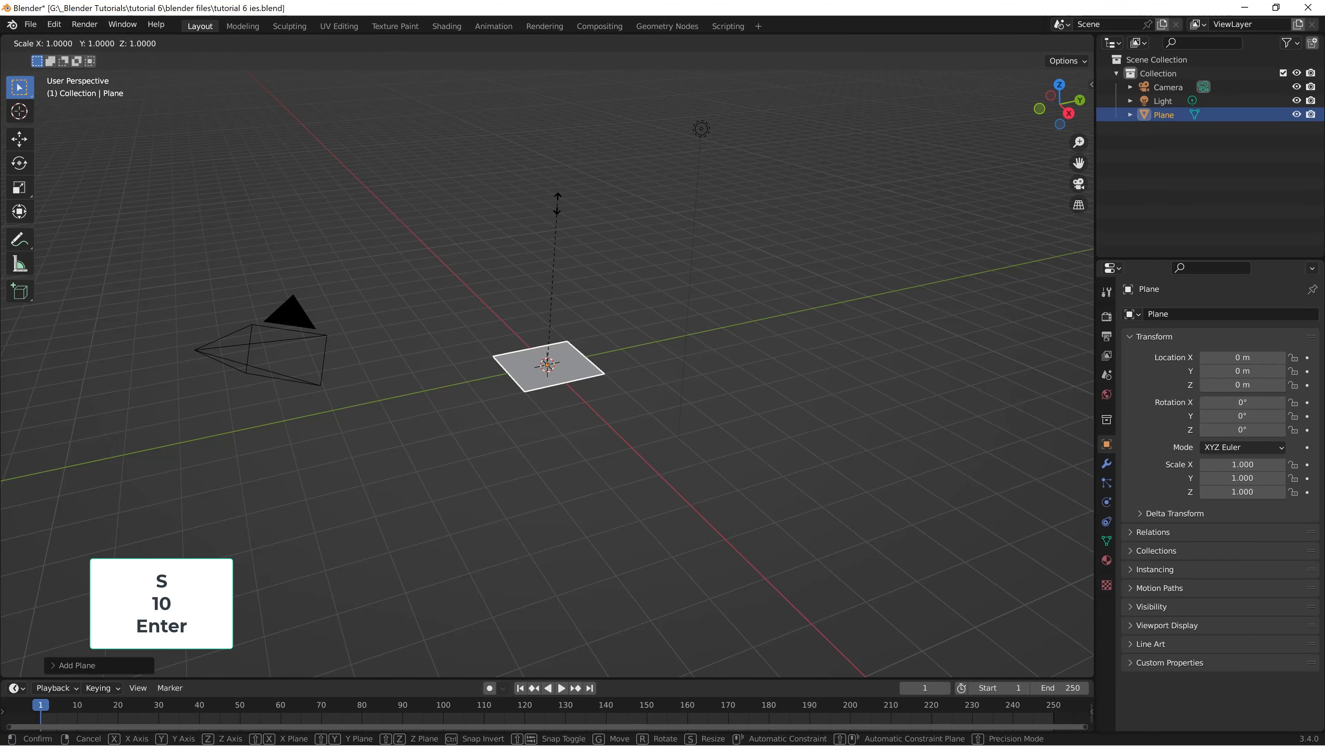
text(10)
key(Return)
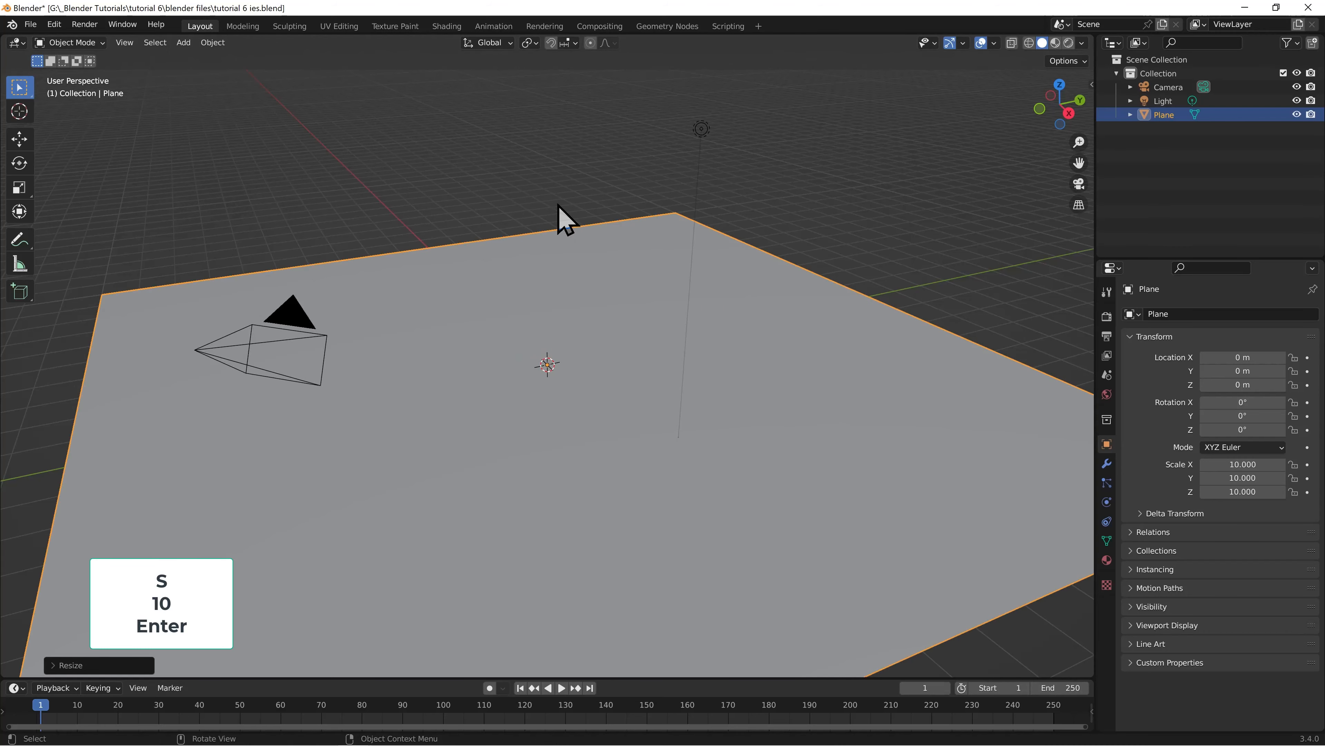
Add a second mesh plane at the origin and scale it by 10 to match the floor
click(183, 42)
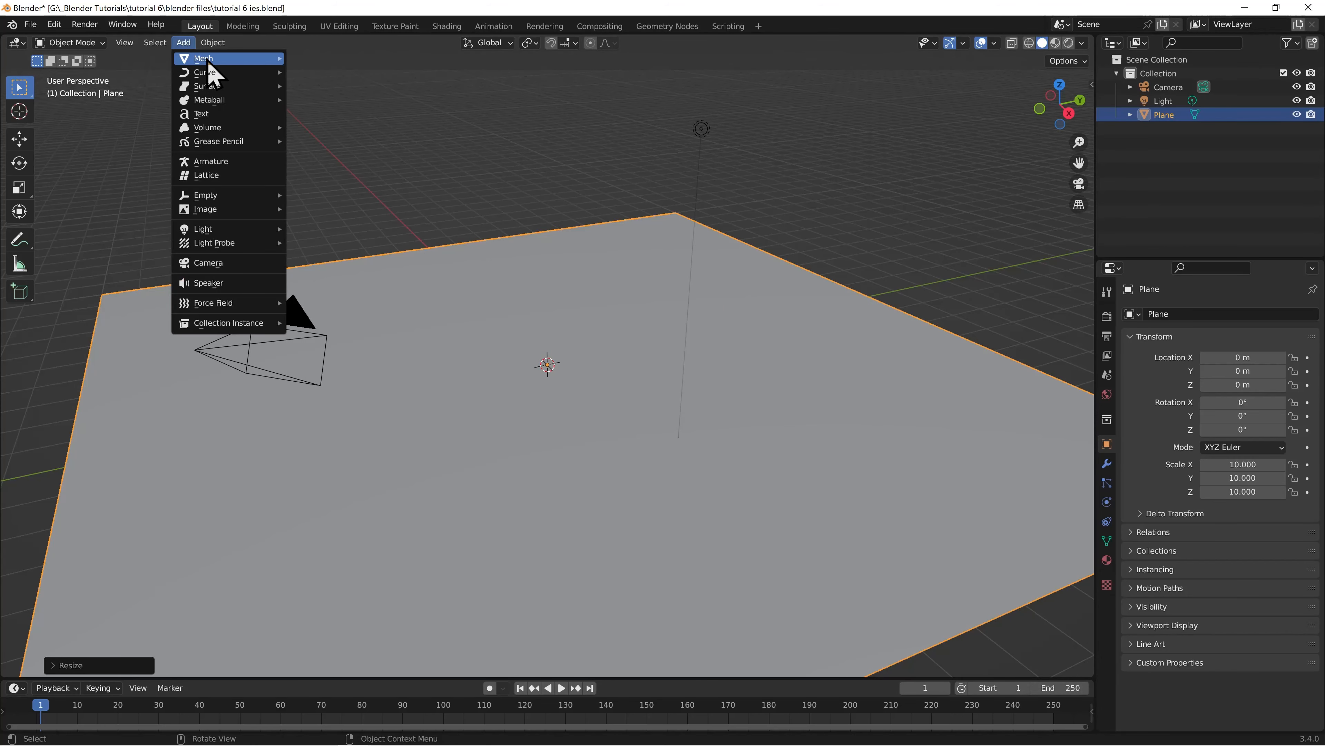
mouse_move(209, 60)
click(337, 60)
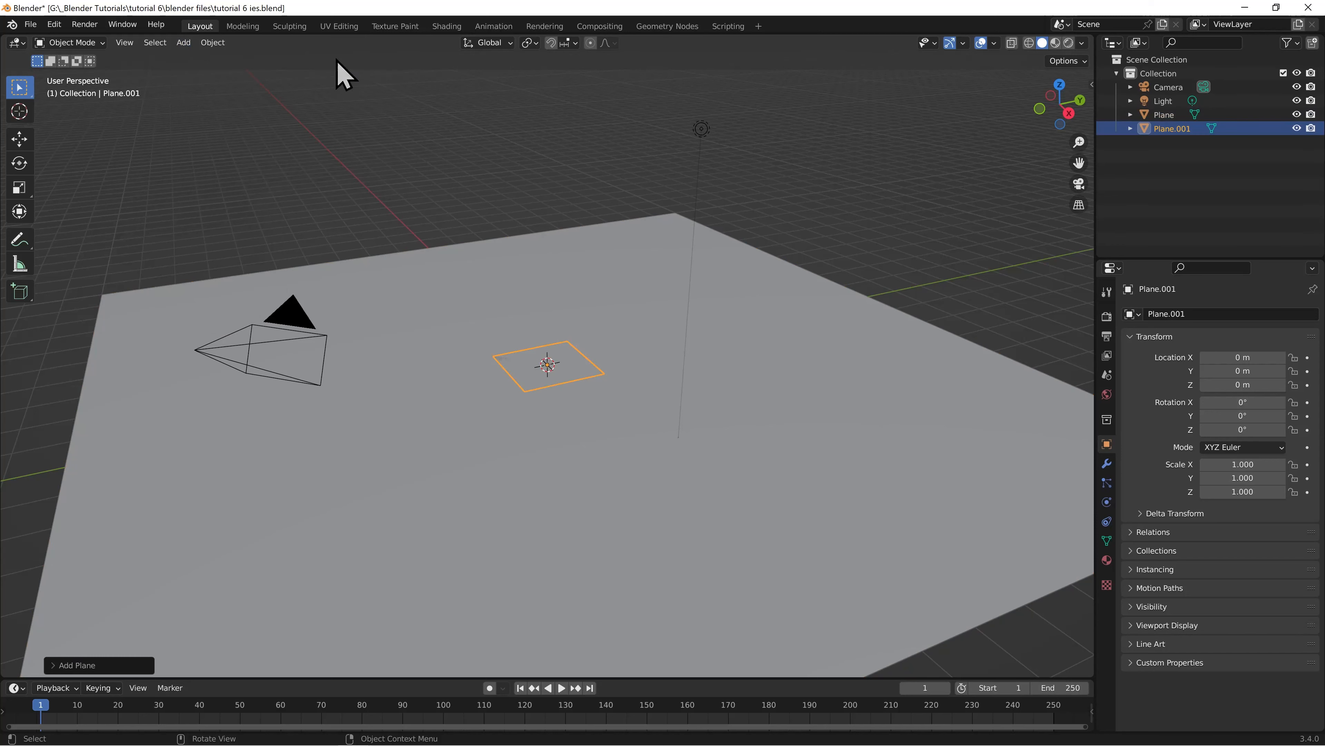
text(s10)
key(Return)
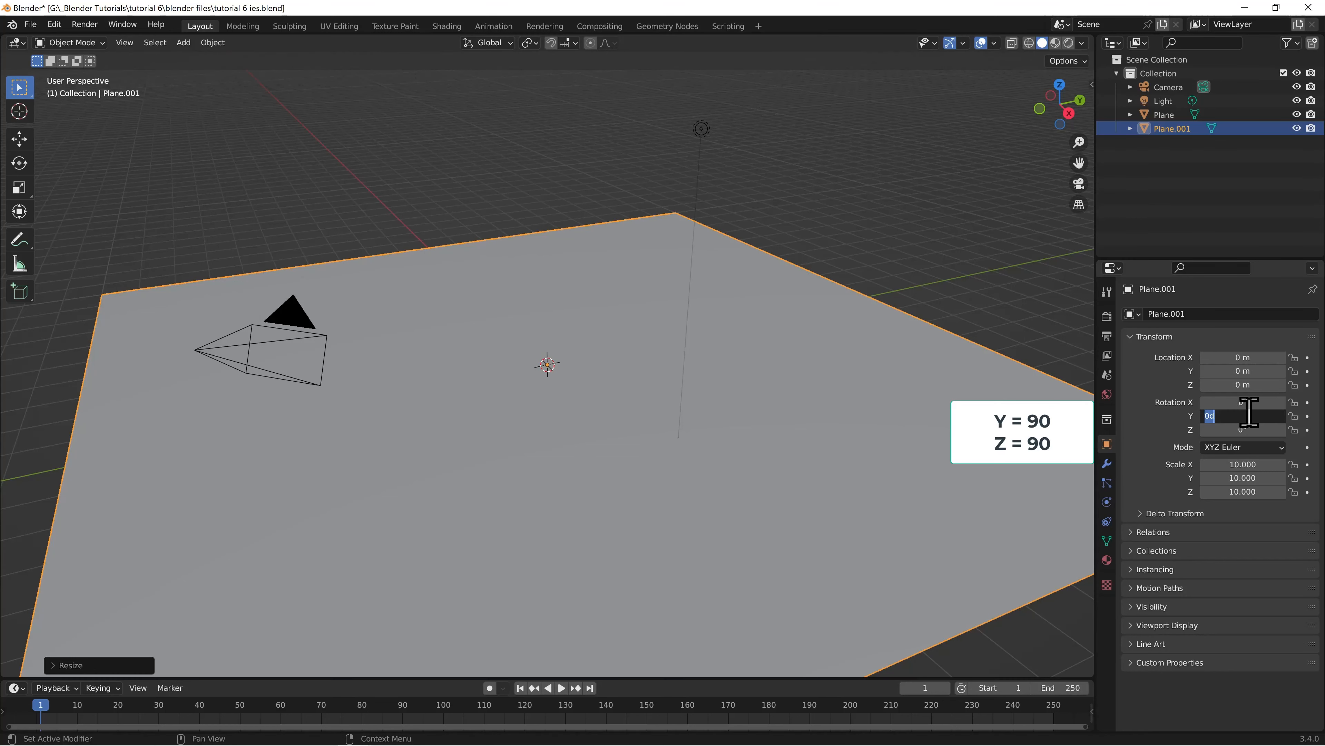
Stand the second plane upright as a wall by setting its rotation to 90° on Y and 90° on Z
key(Return)
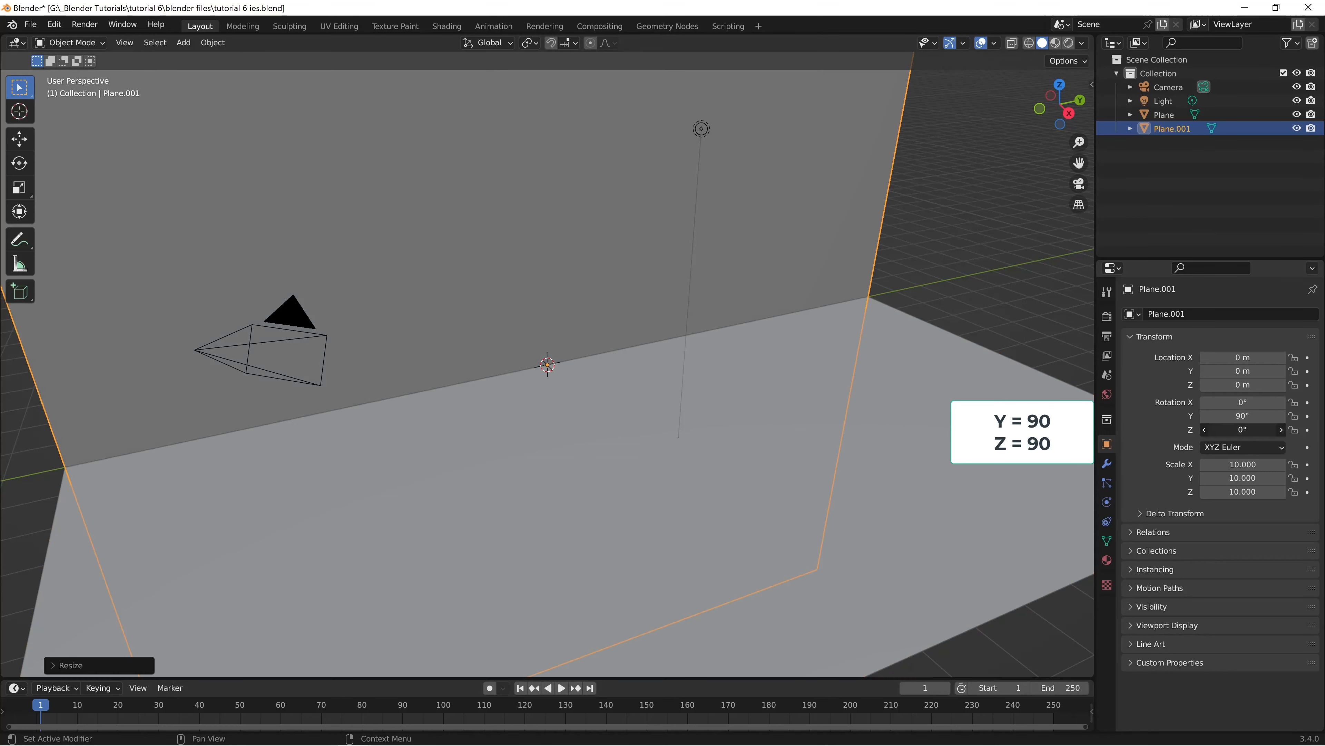
click(1247, 429)
text(90)
key(Return)
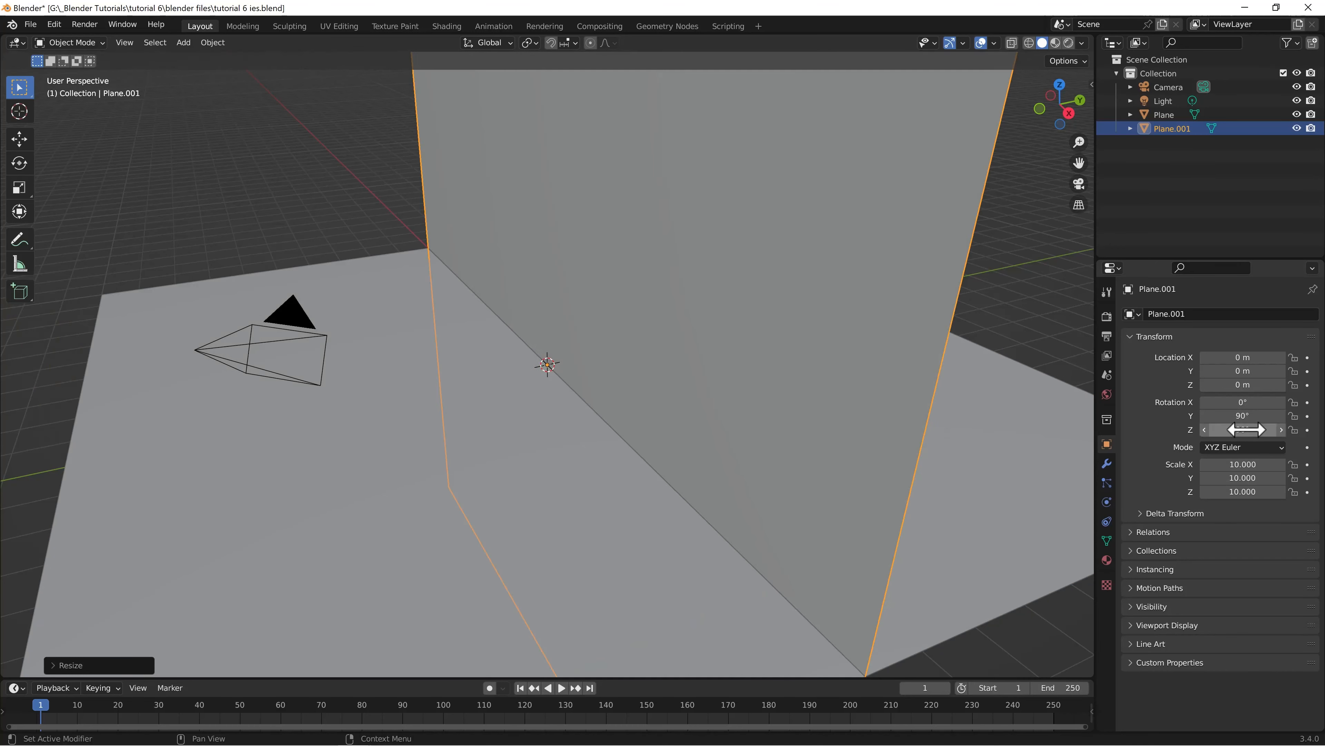